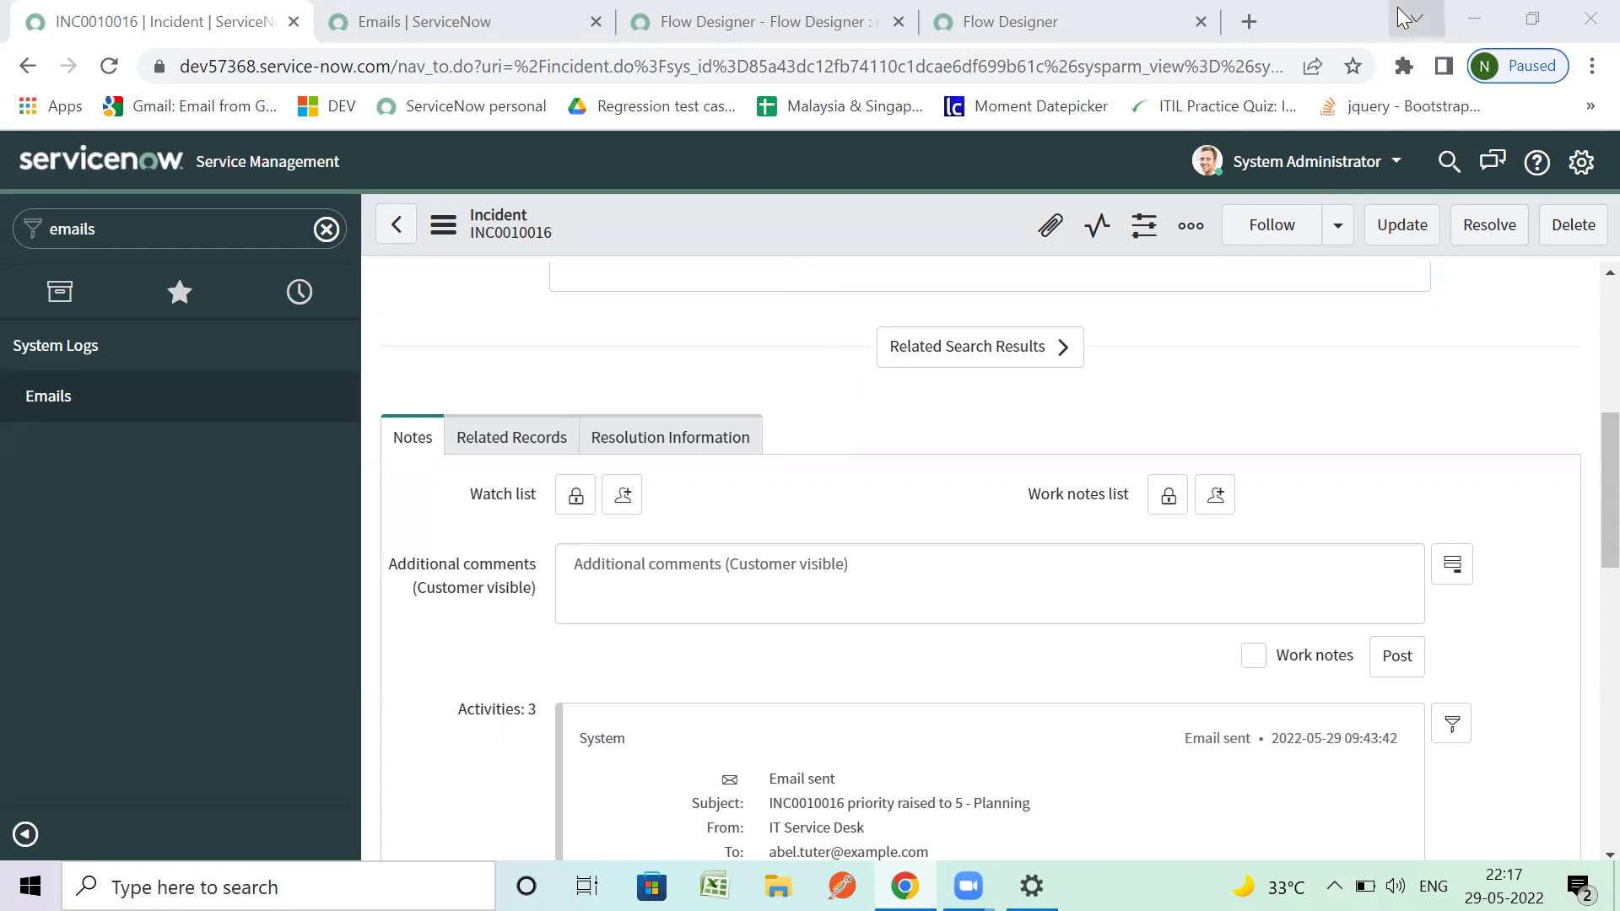
Step: Open a new blank Chrome tab next to the INC0010016 incident and Flow Designer tabs
{"action": "left_click", "coordinate": [1249, 21]}
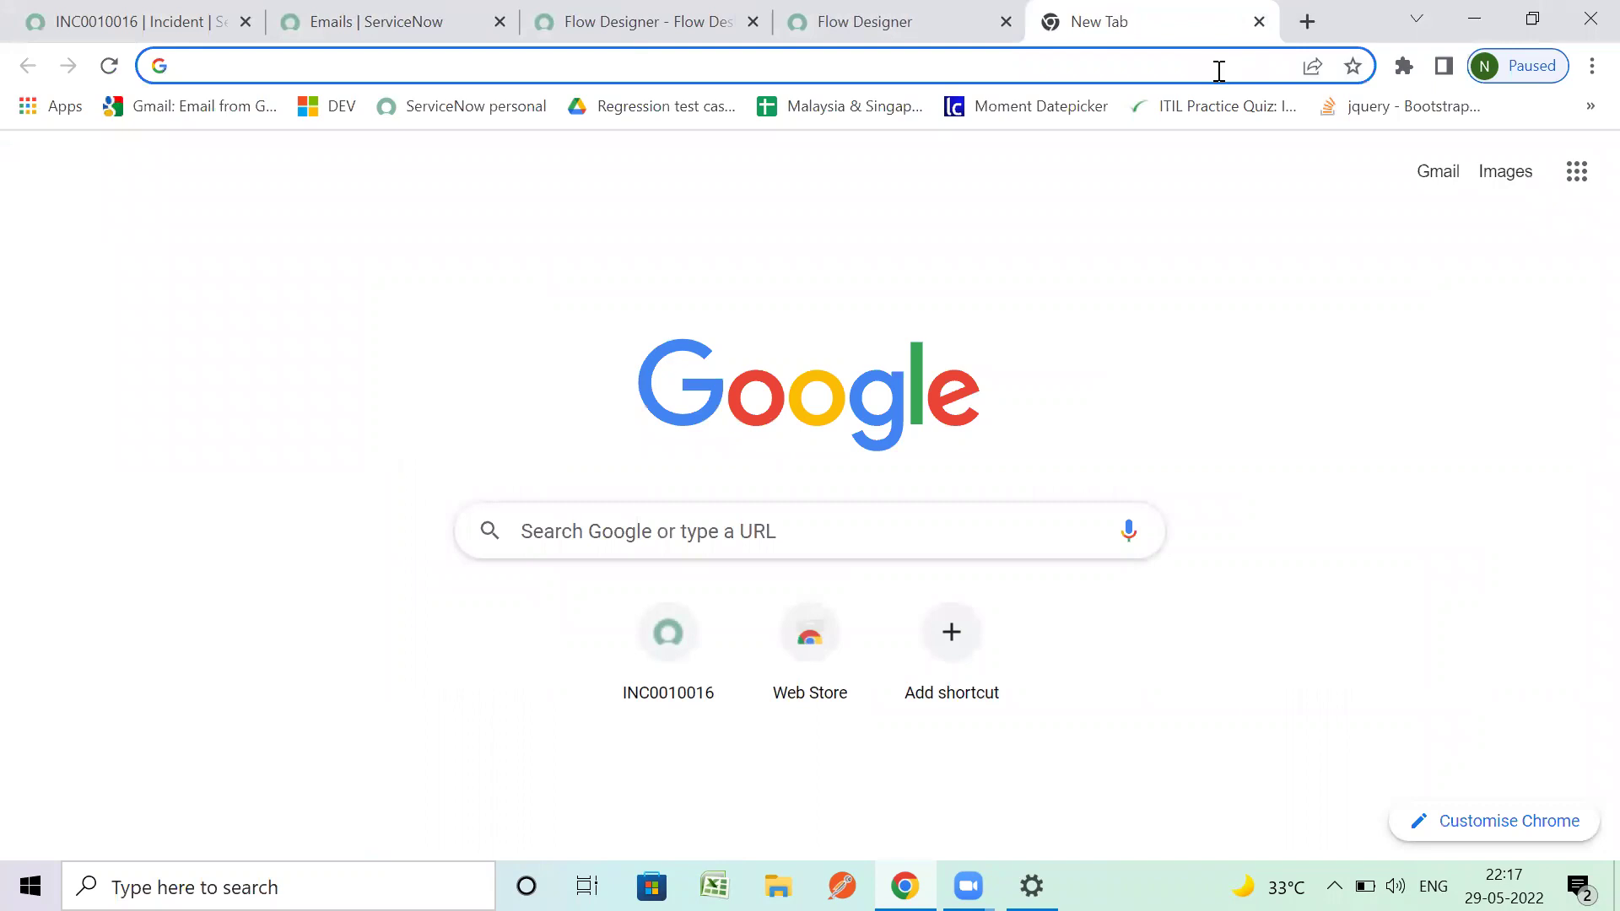
Step: Type 'flow designer' in the new tab's address bar, then return to the INC0010016 incident tab
{"action": "type", "text": "flow d"}
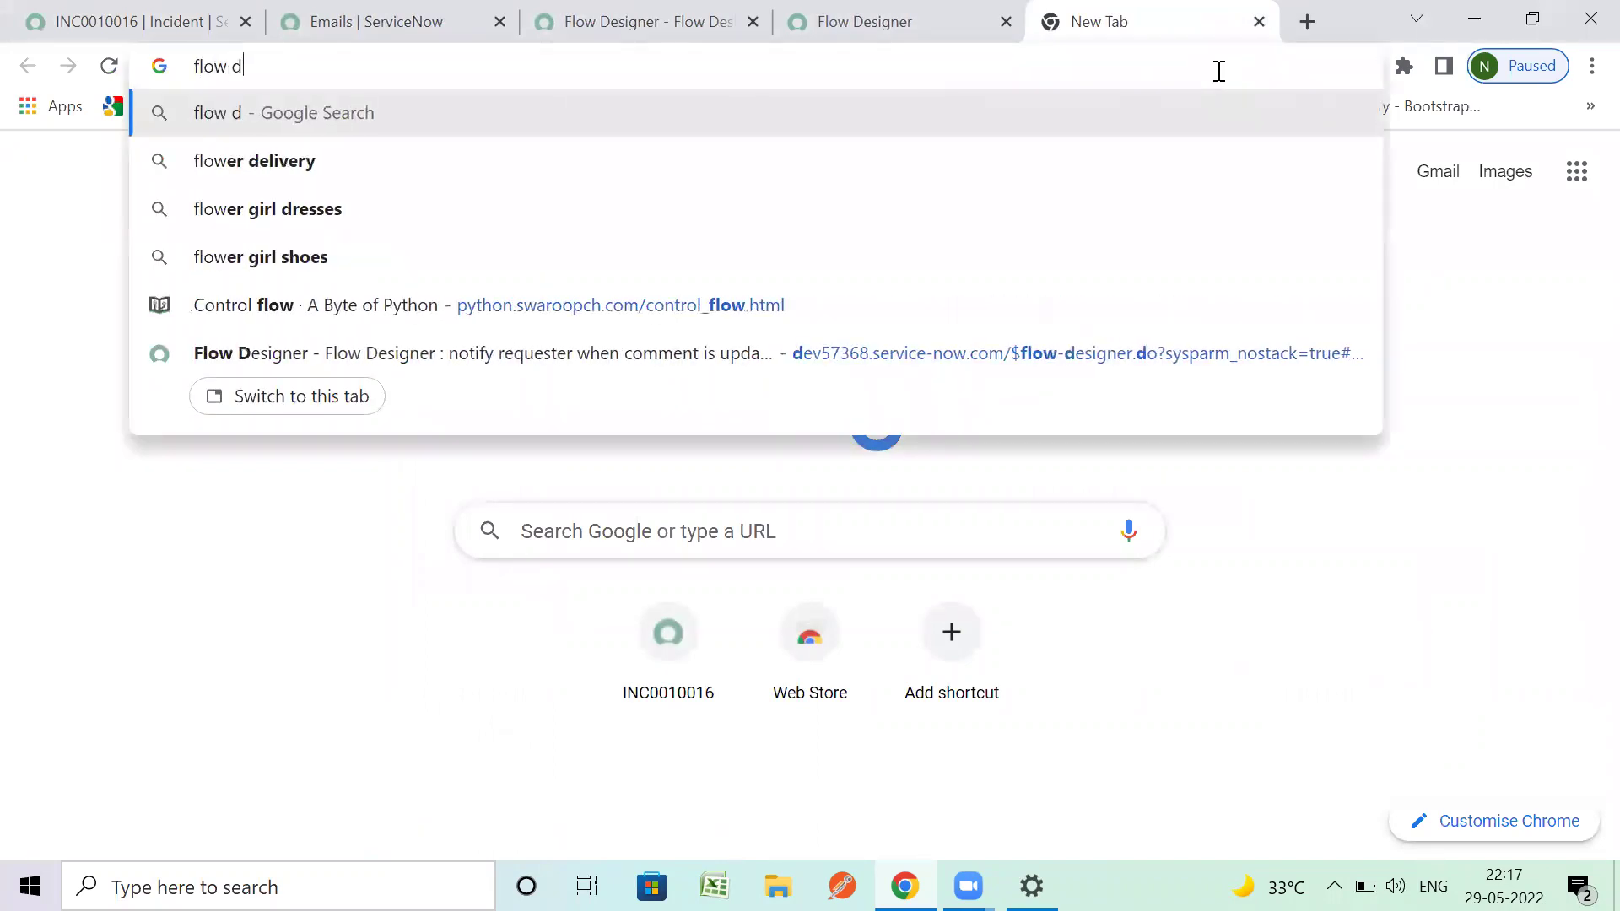
{"action": "type", "text": "esigner"}
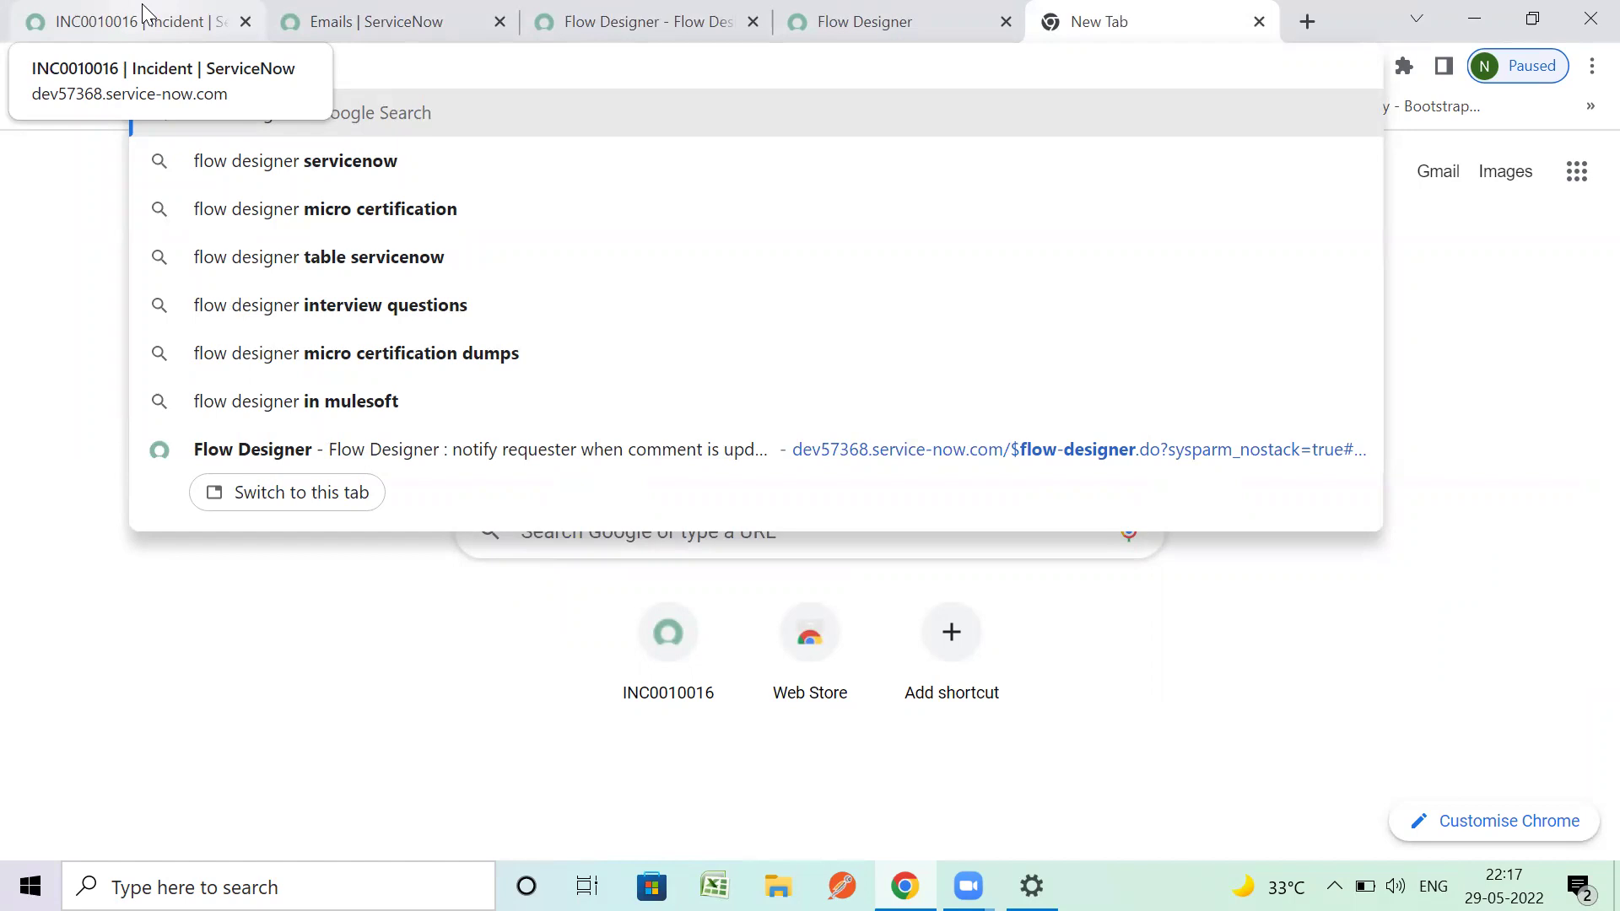
{"action": "left_click", "coordinate": [143, 13]}
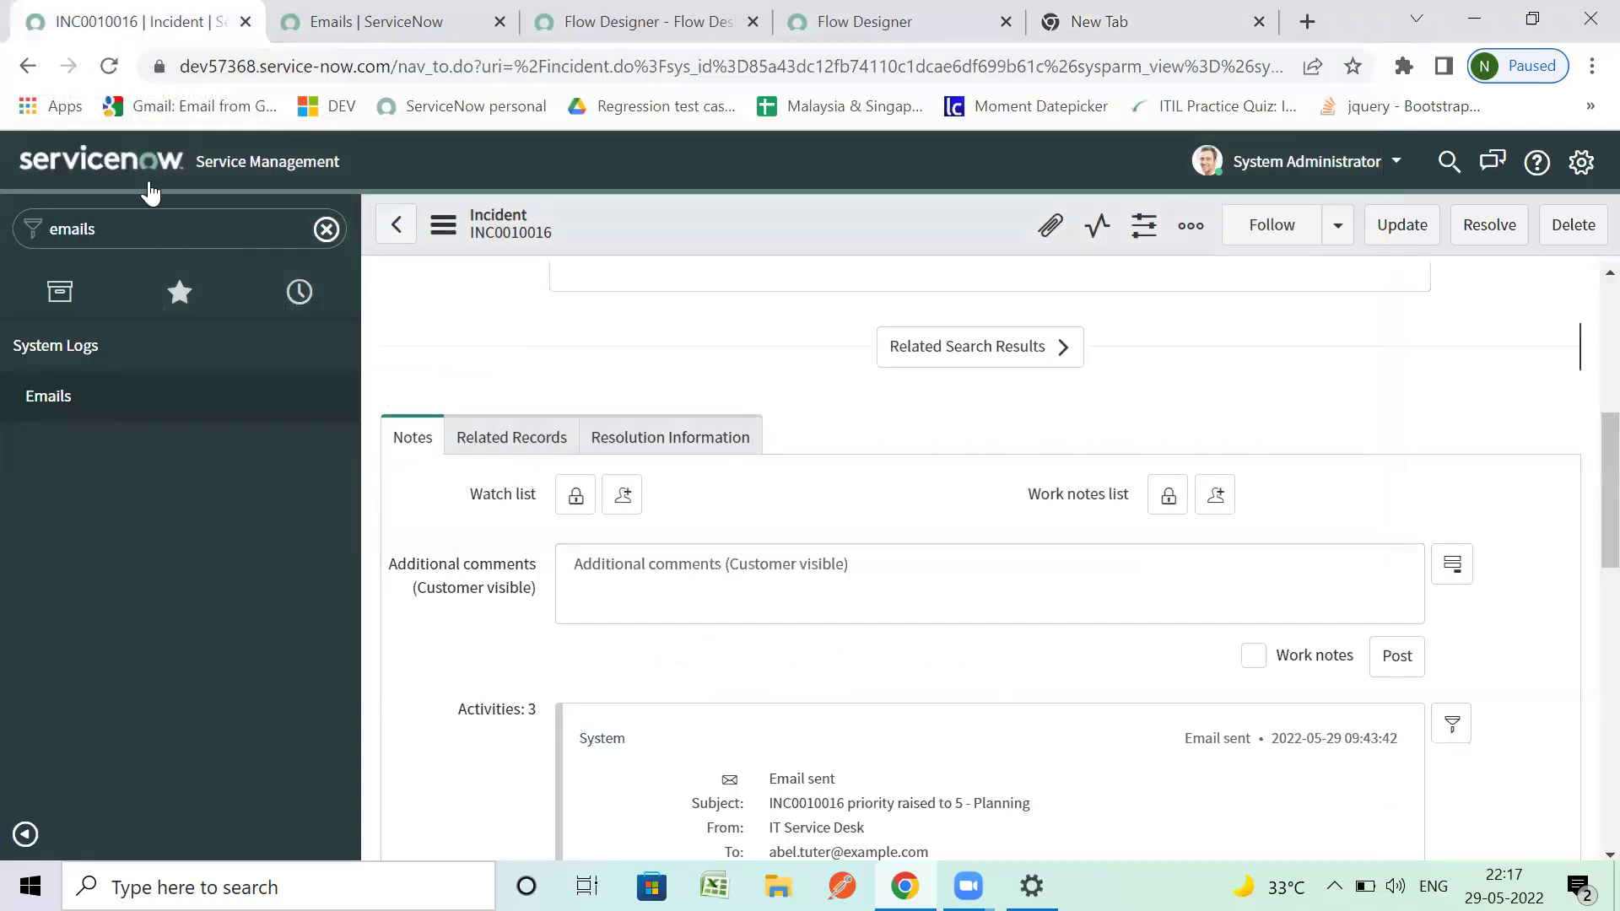
Step: Filter the navigator for 'email', open Email > Notifications in a new tab, and start a new notification
{"action": "left_click", "coordinate": [150, 219]}
{"action": "type", "text": "email"}
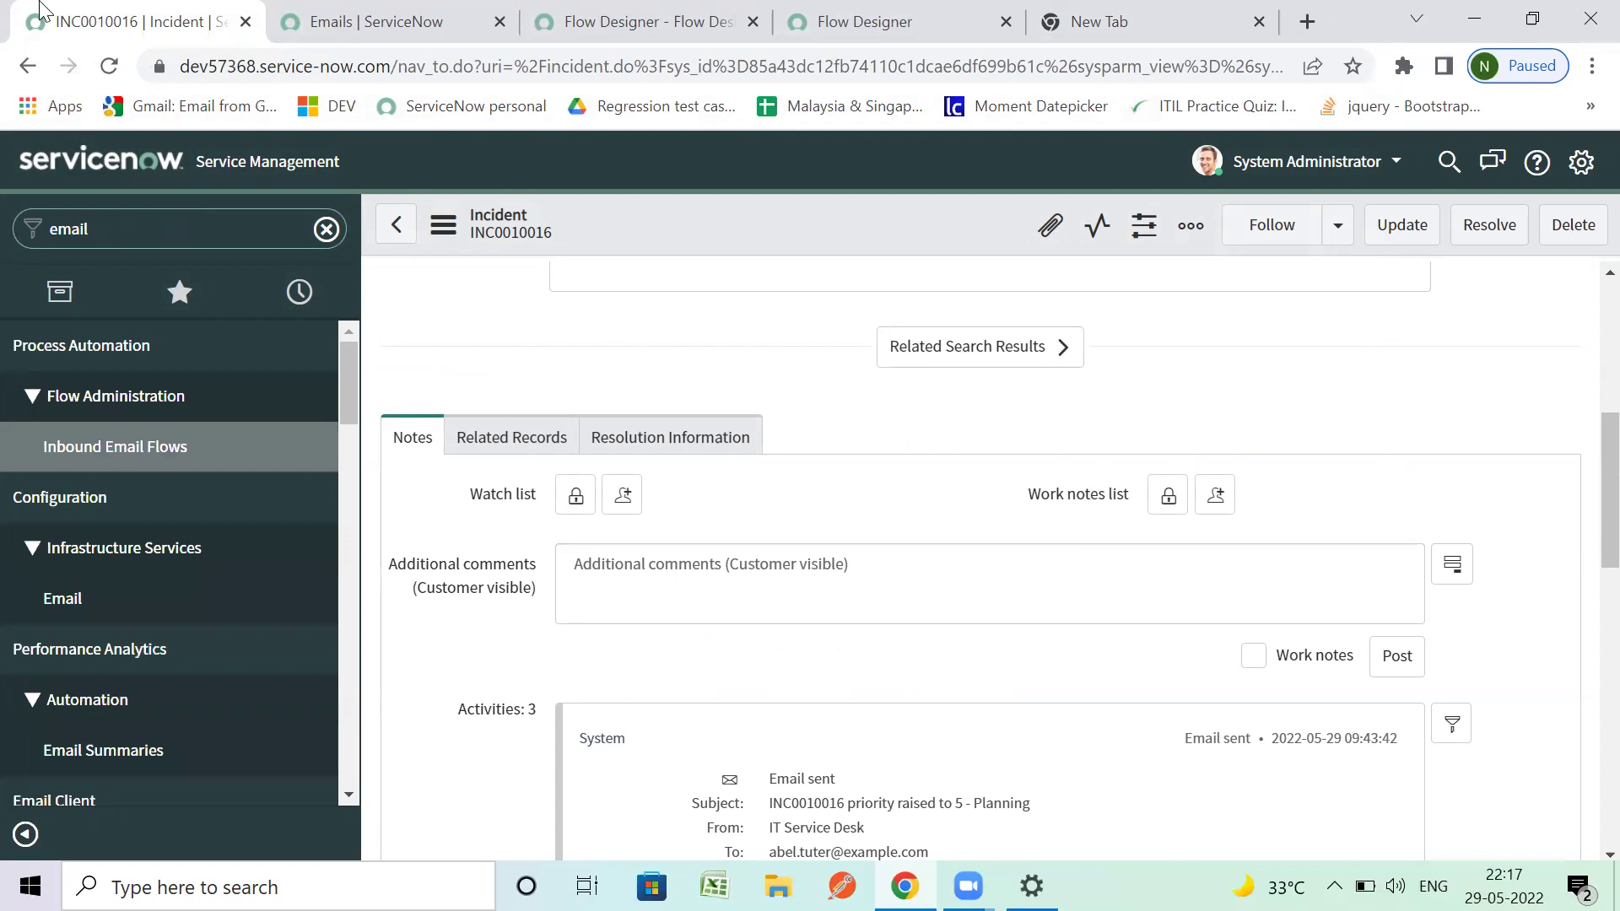
{"action": "scroll", "coordinate": [188, 607], "scroll_direction": "down", "scroll_amount": 3}
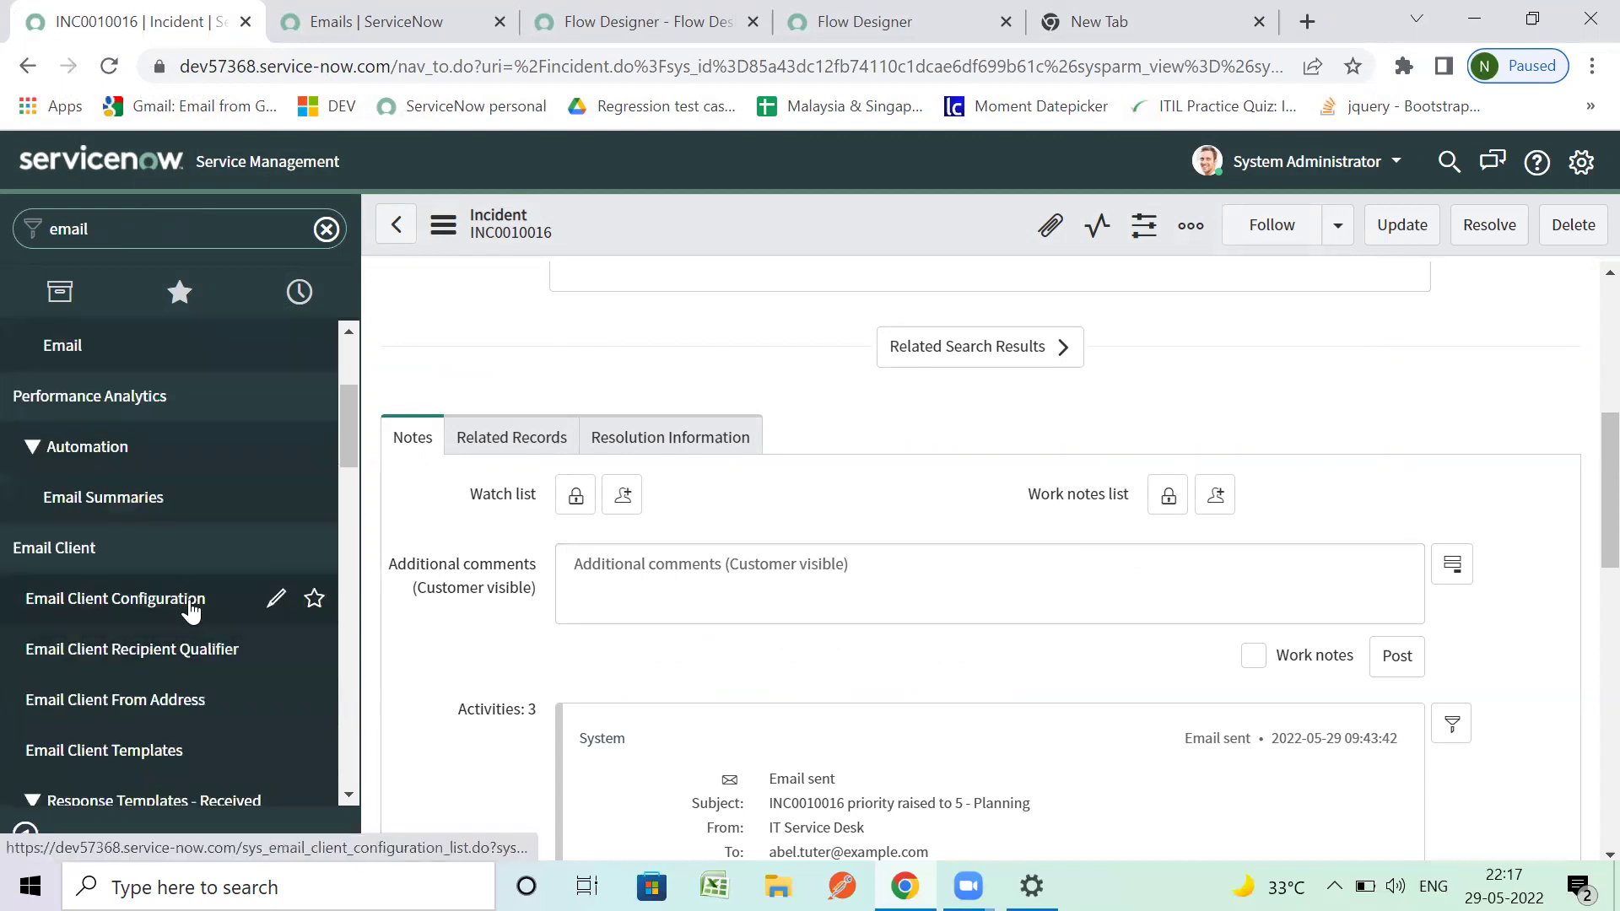
{"action": "scroll", "coordinate": [191, 601], "scroll_direction": "down", "scroll_amount": 3}
{"action": "scroll", "coordinate": [190, 600], "scroll_direction": "down", "scroll_amount": 10}
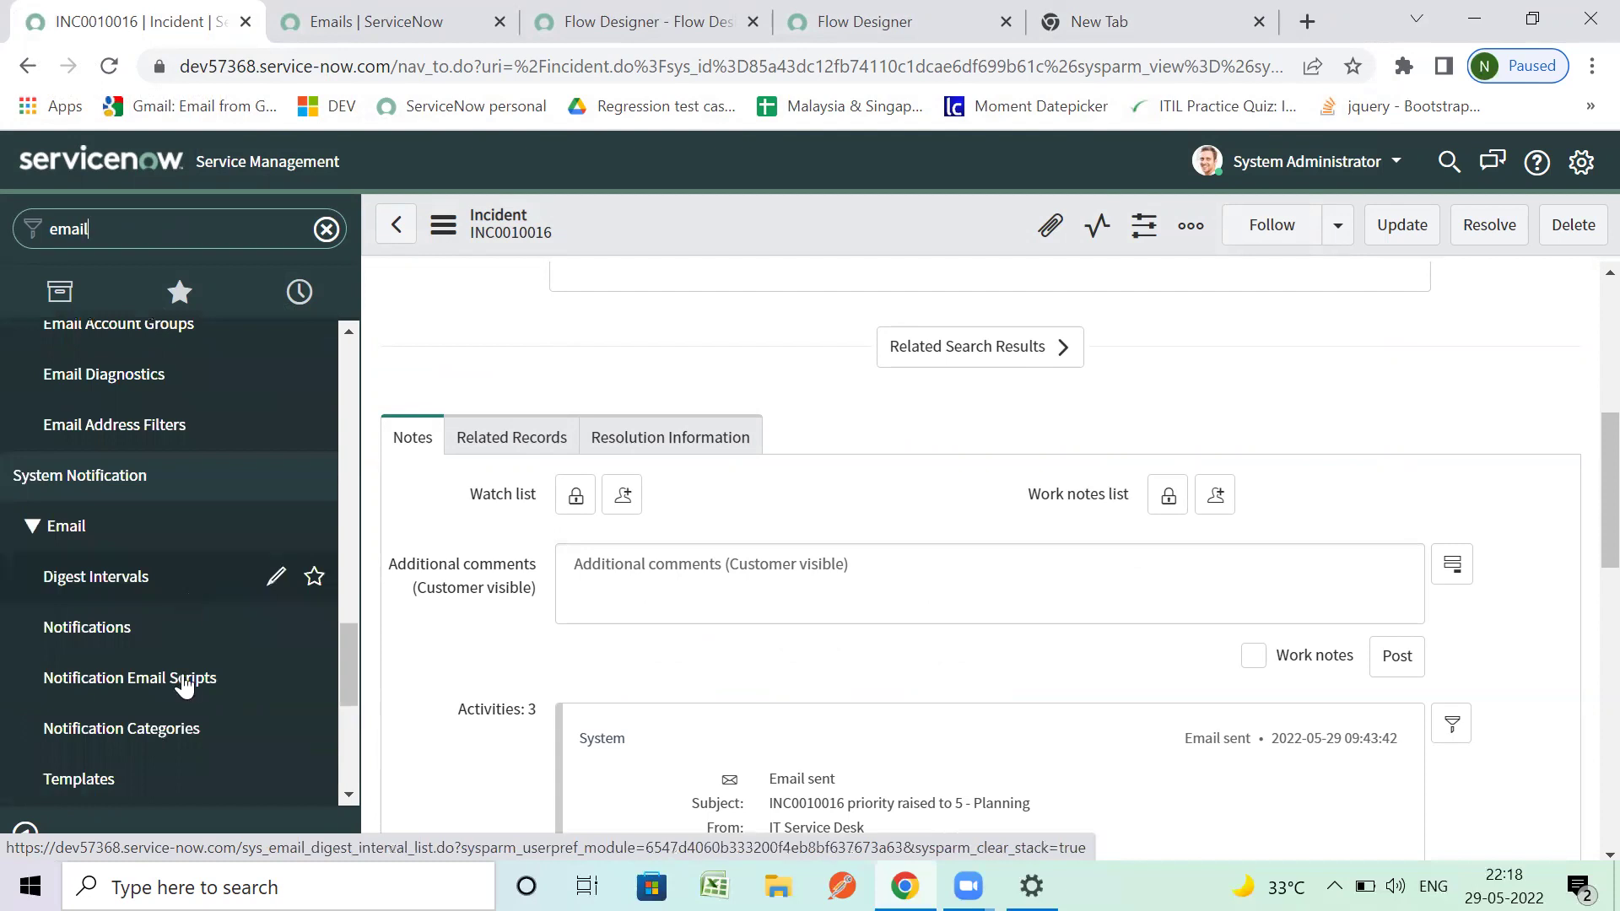
{"action": "right_click", "coordinate": [115, 628]}
{"action": "left_click", "coordinate": [238, 398]}
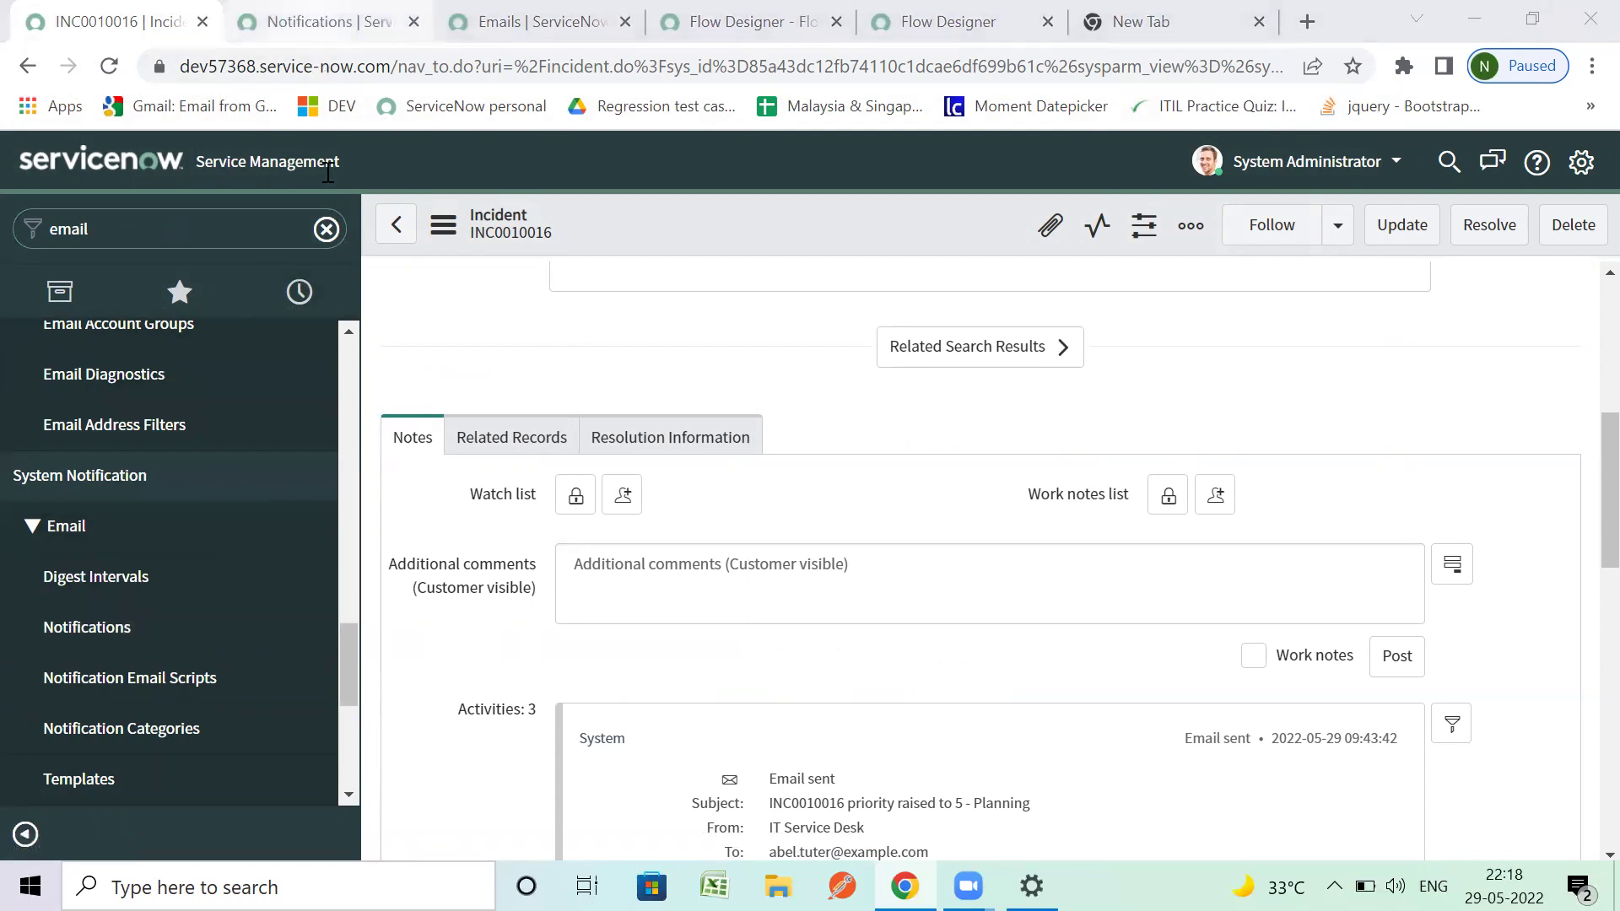
{"action": "left_click", "coordinate": [316, 21]}
{"action": "left_click", "coordinate": [187, 163]}
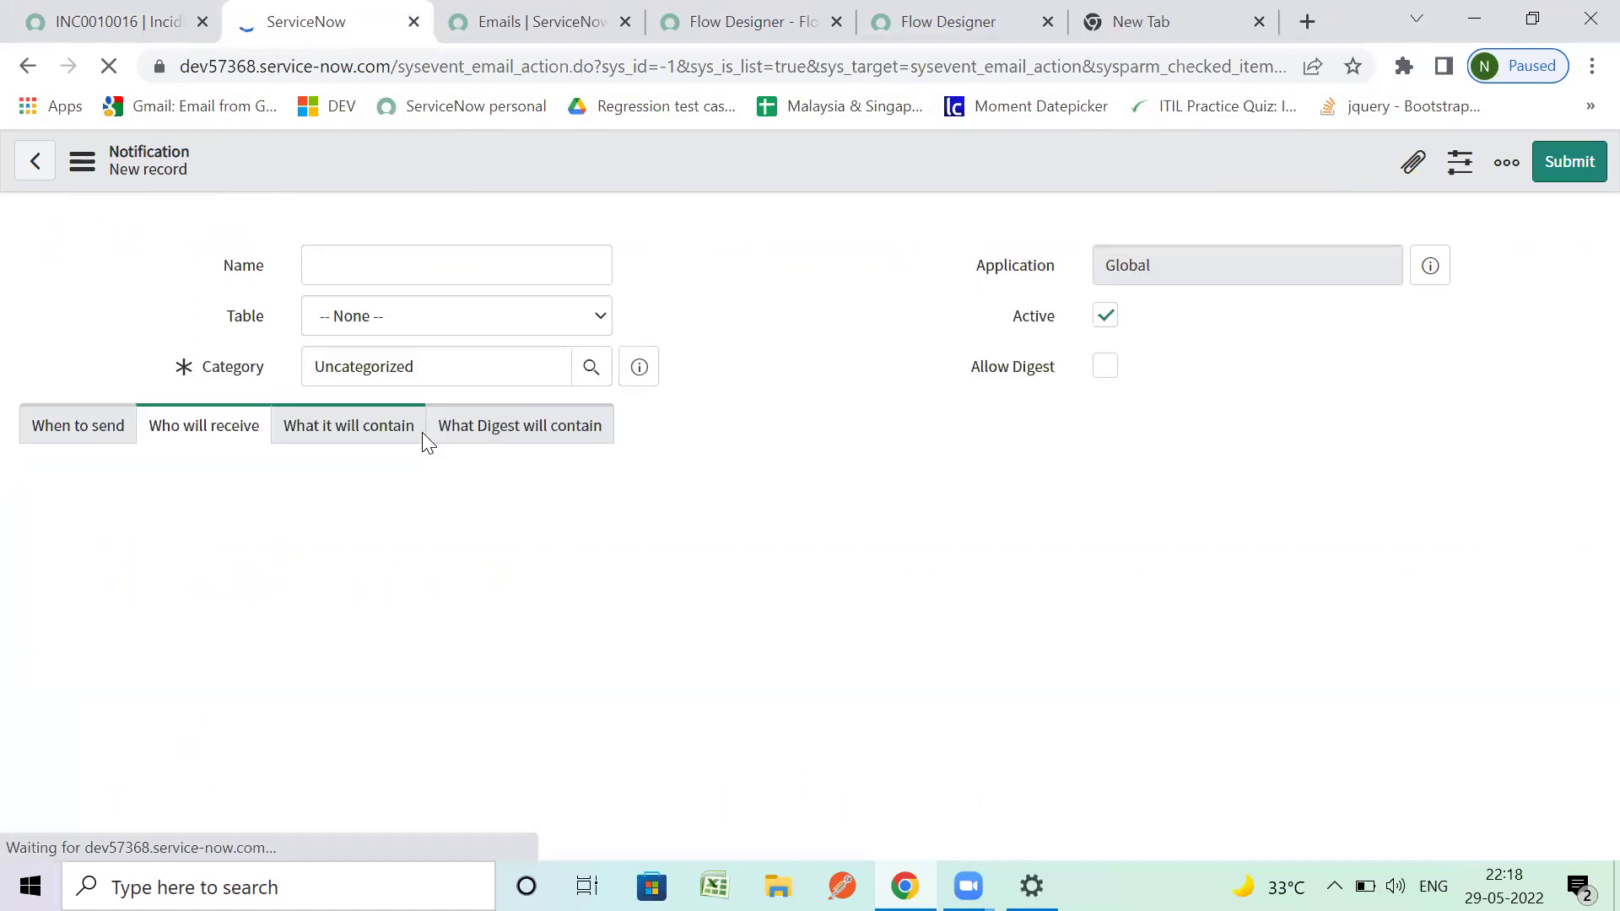
Step: Set the notification's Send when option to Triggered
{"action": "left_click", "coordinate": [54, 437]}
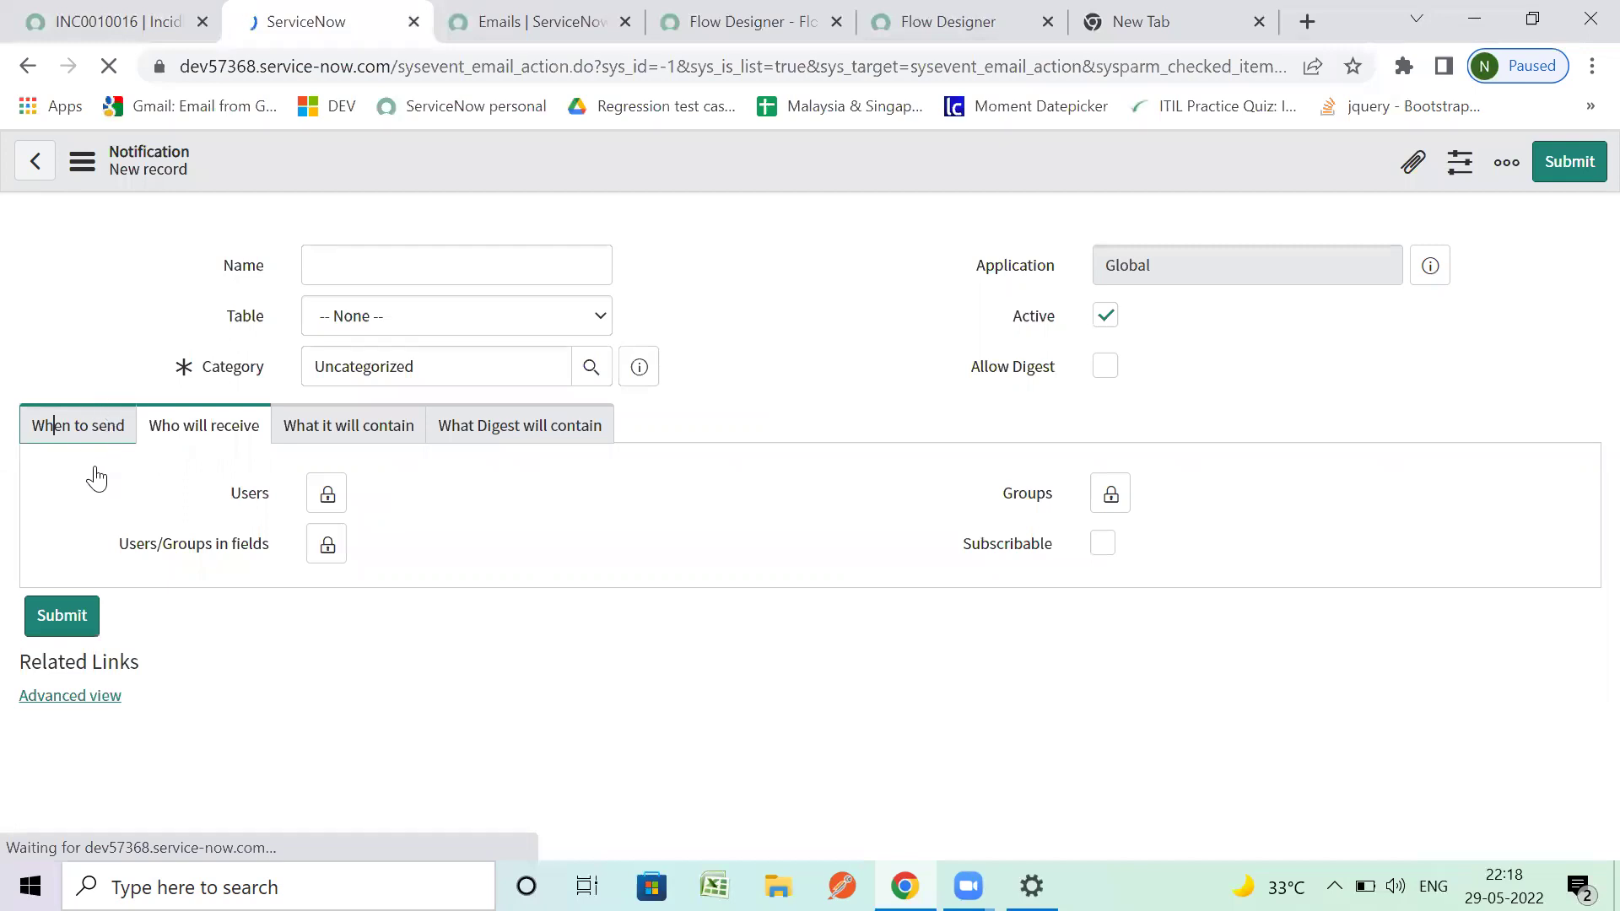
{"action": "scroll", "coordinate": [127, 582], "scroll_direction": "down", "scroll_amount": 3}
{"action": "scroll", "coordinate": [139, 569], "scroll_direction": "down", "scroll_amount": 1}
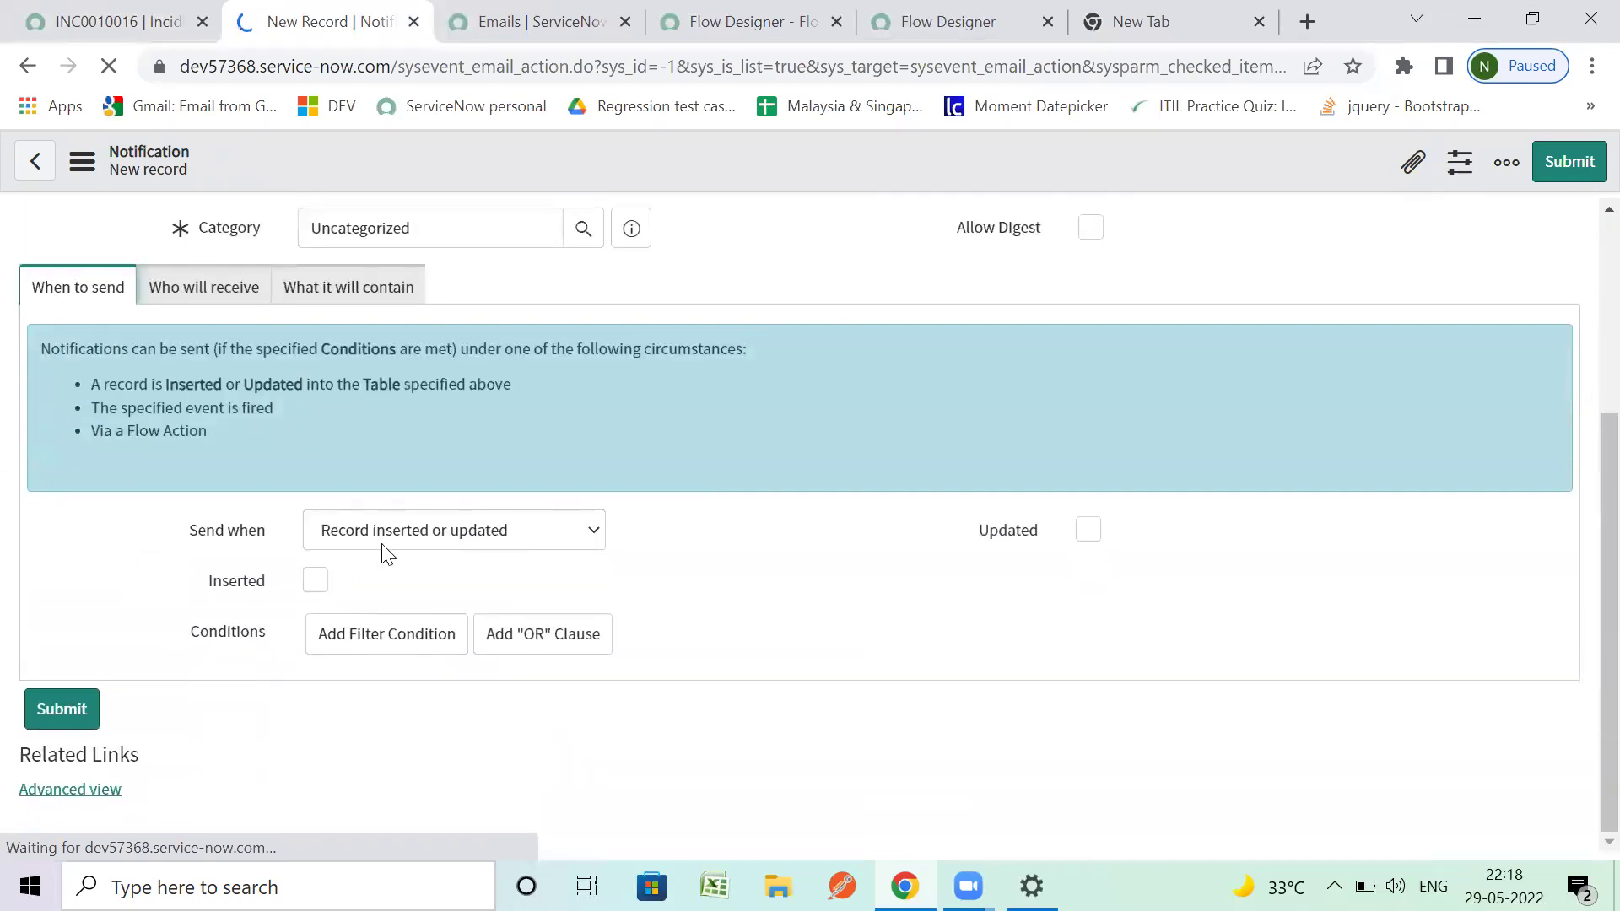
{"action": "left_click", "coordinate": [525, 538]}
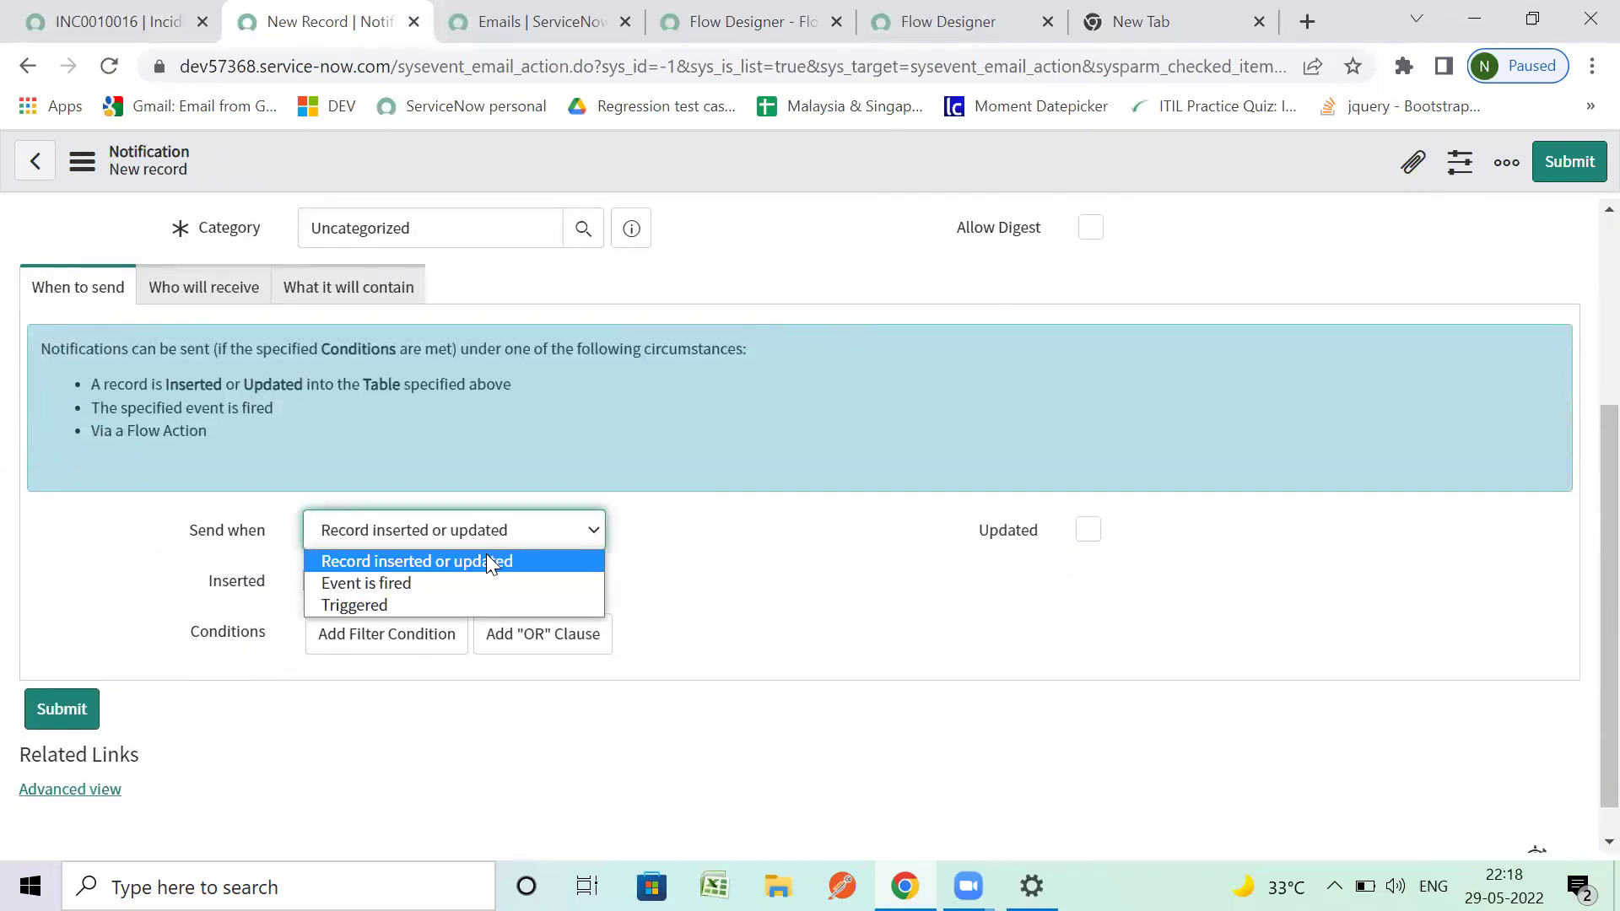
{"action": "left_click", "coordinate": [429, 602]}
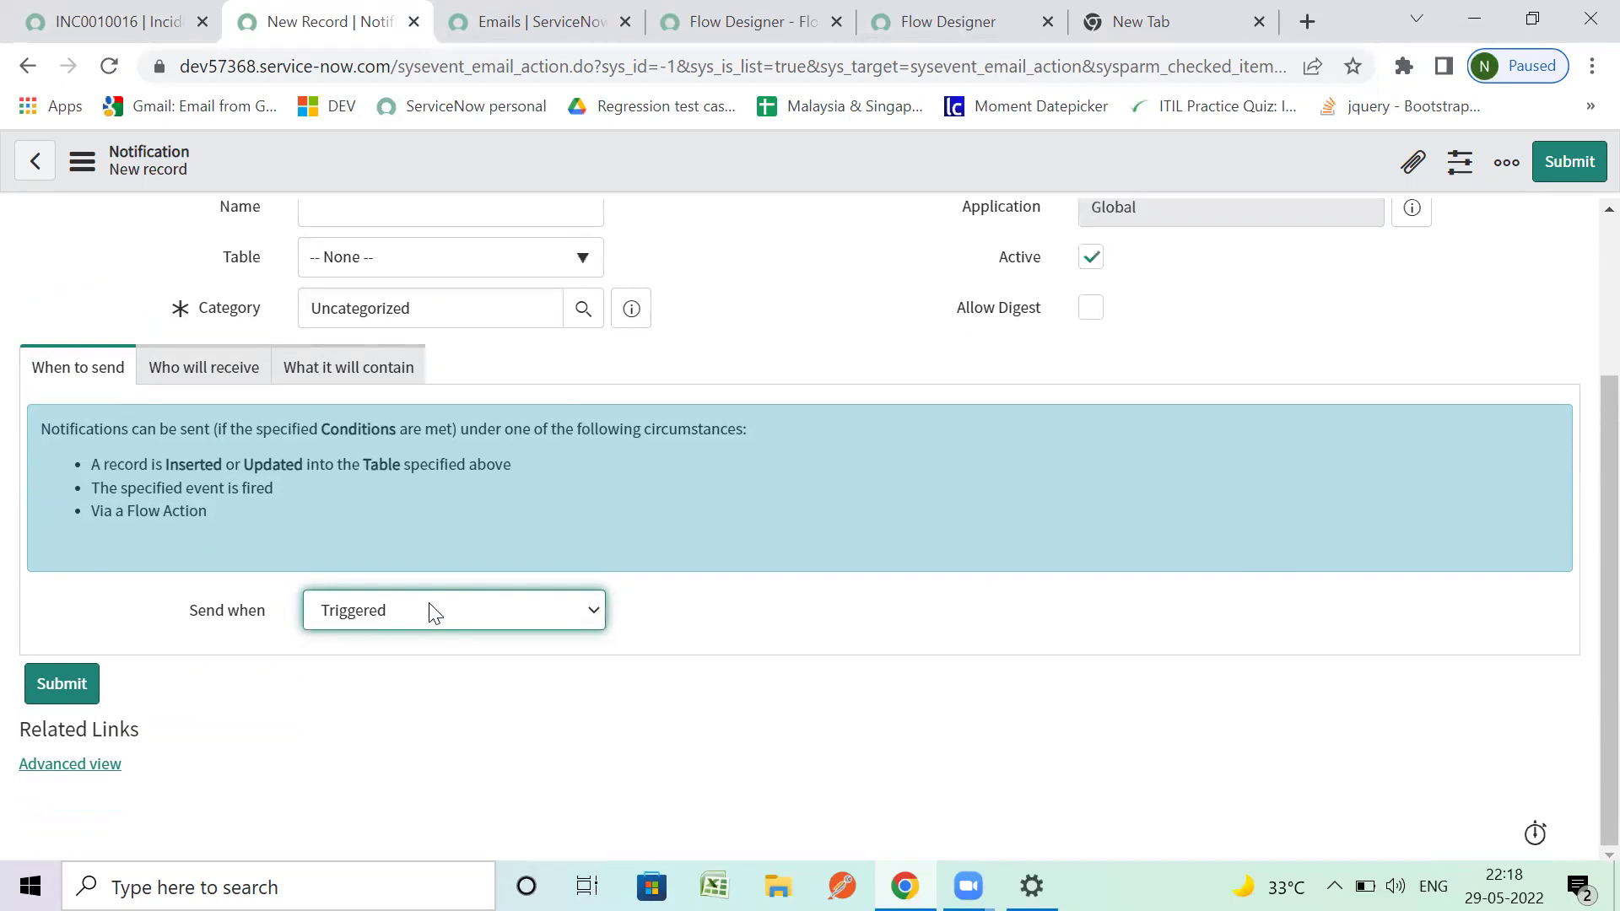
Step: Set the notification's Table to Incident [incident]
{"action": "scroll", "coordinate": [430, 609], "scroll_direction": "up", "scroll_amount": 3}
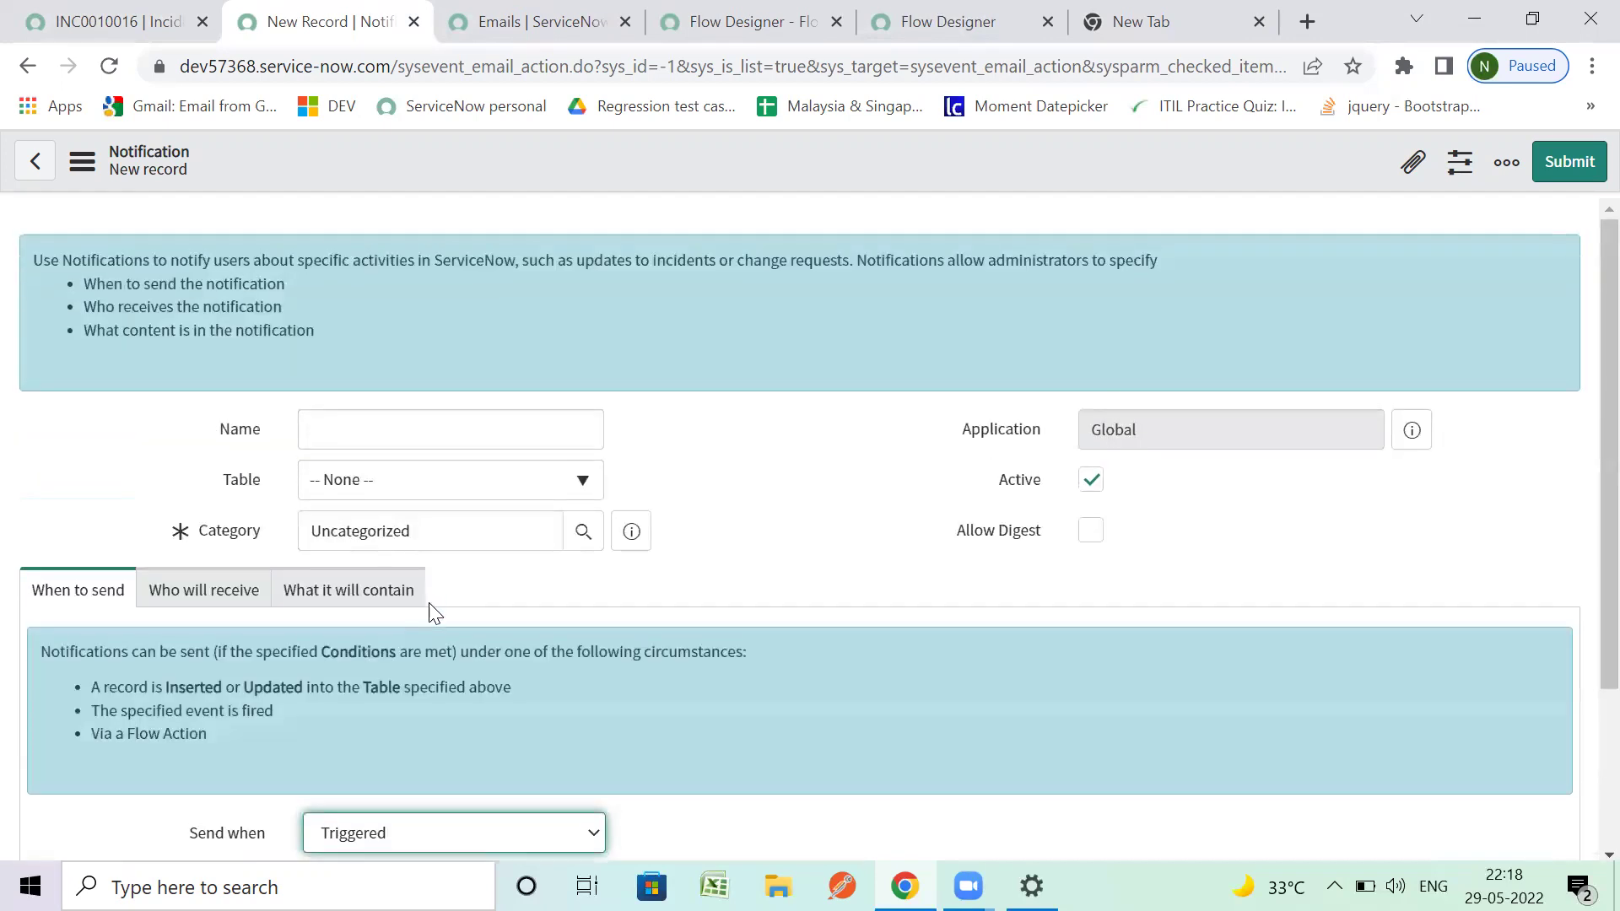
{"action": "left_click", "coordinate": [497, 498]}
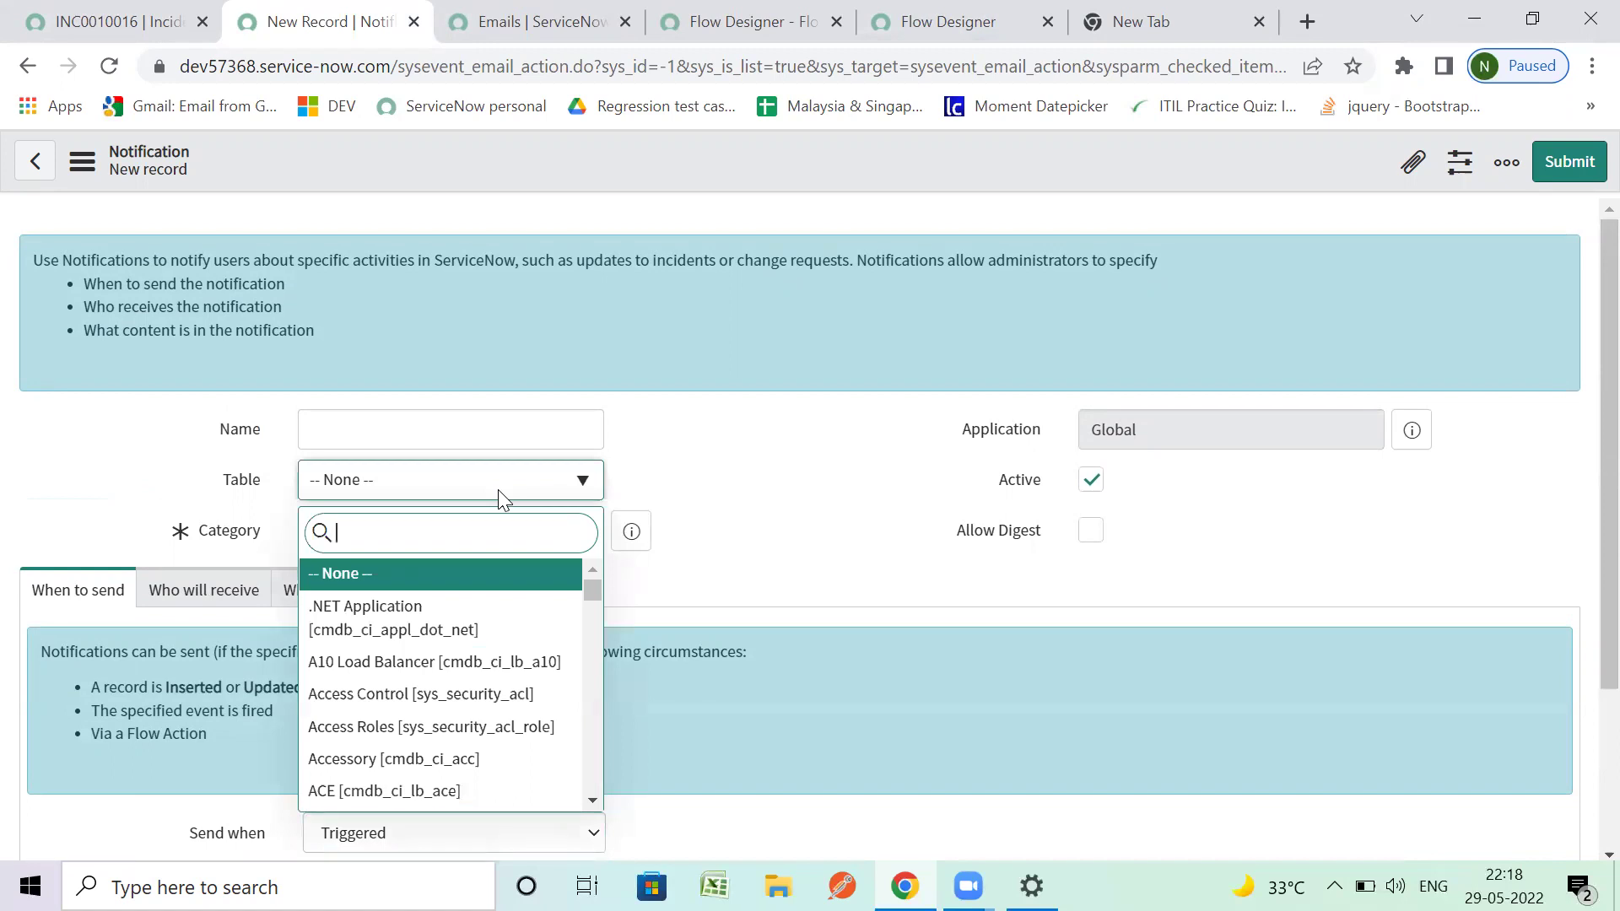
{"action": "type", "text": "incidne"}
{"action": "key", "text": "BackSpace"}
{"action": "key", "text": "BackSpace"}
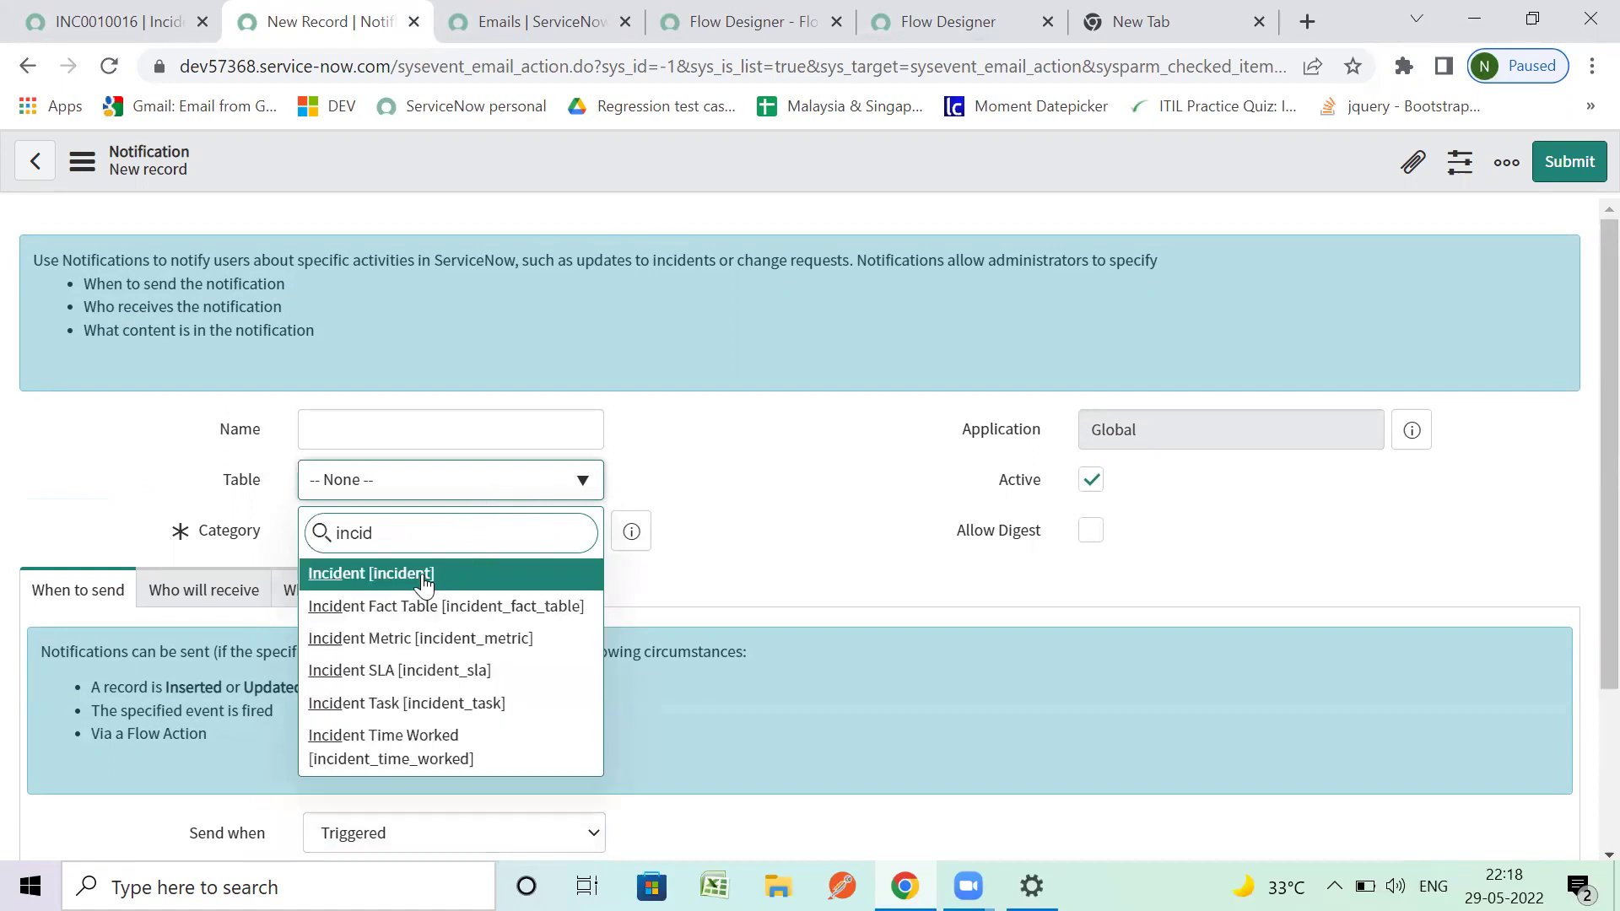
{"action": "left_click", "coordinate": [424, 578]}
{"action": "left_click", "coordinate": [416, 442]}
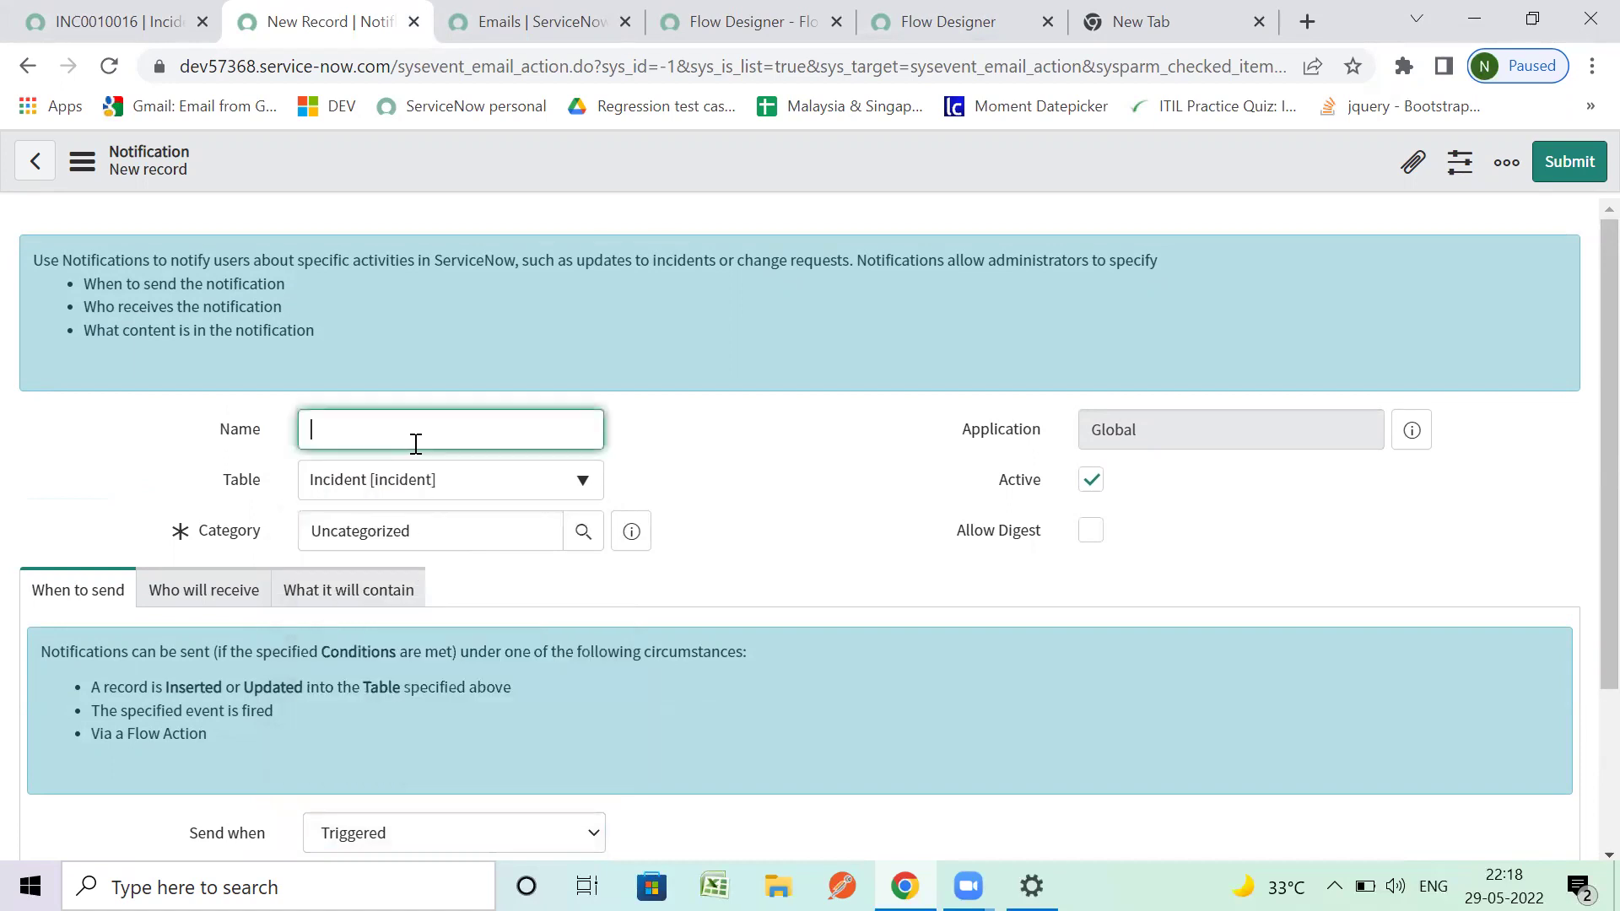
Step: Name the notification 'test trigger notification' and unlock the Users/Groups in fields recipient list
{"action": "type", "text": "test trigger notification"}
{"action": "scroll", "coordinate": [434, 531], "scroll_direction": "down", "scroll_amount": 1}
{"action": "left_click", "coordinate": [212, 480]}
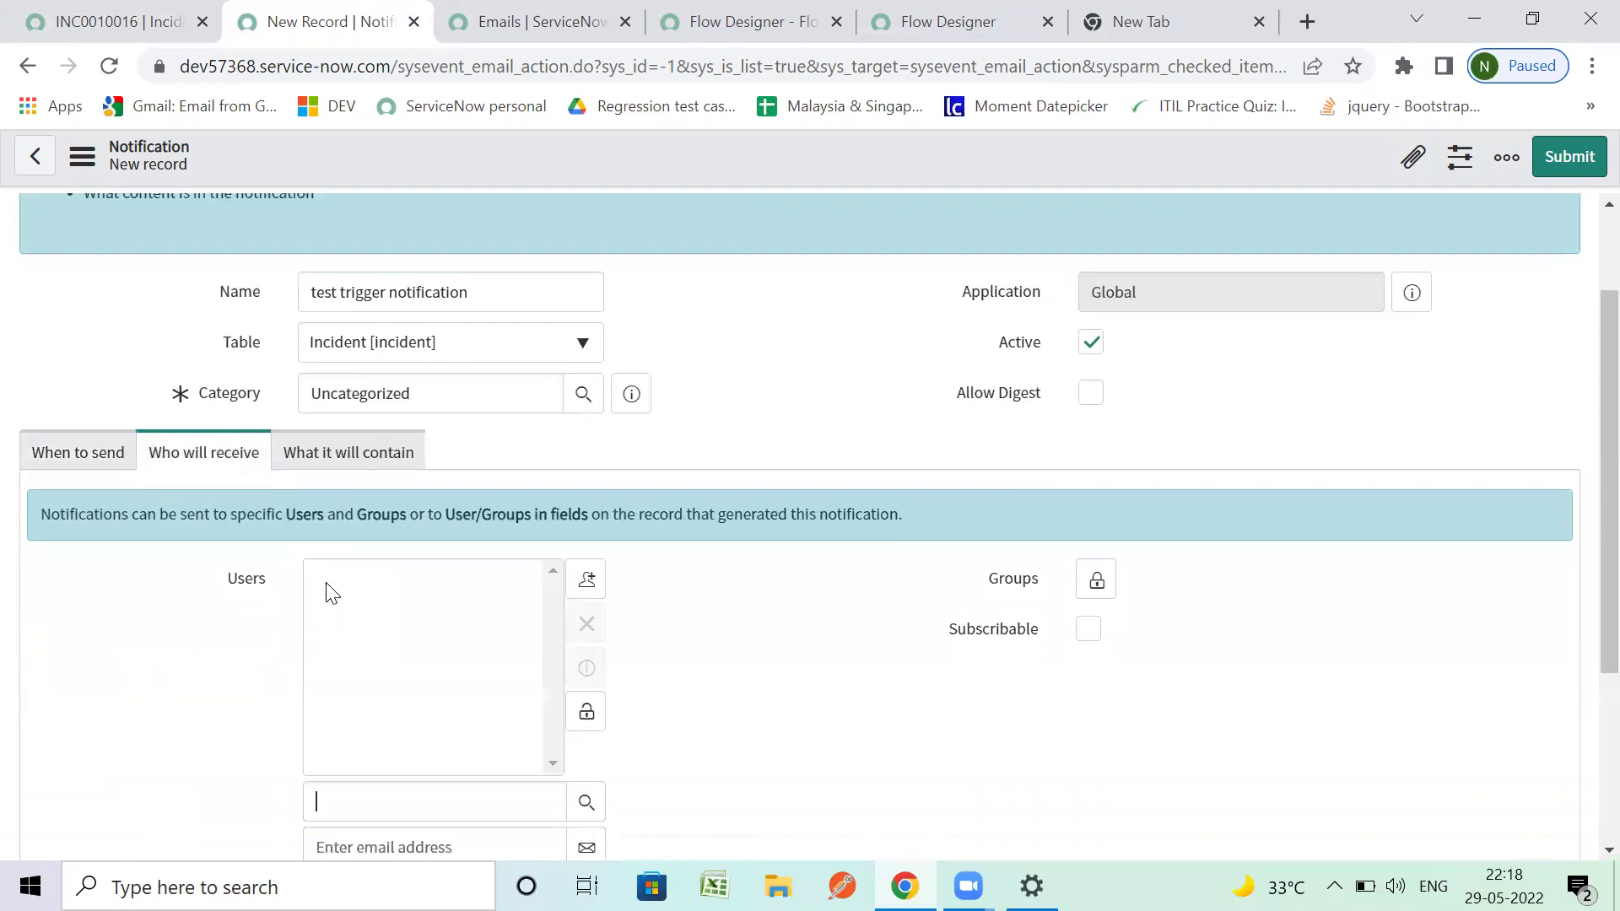
{"action": "scroll", "coordinate": [413, 672], "scroll_direction": "down", "scroll_amount": 1}
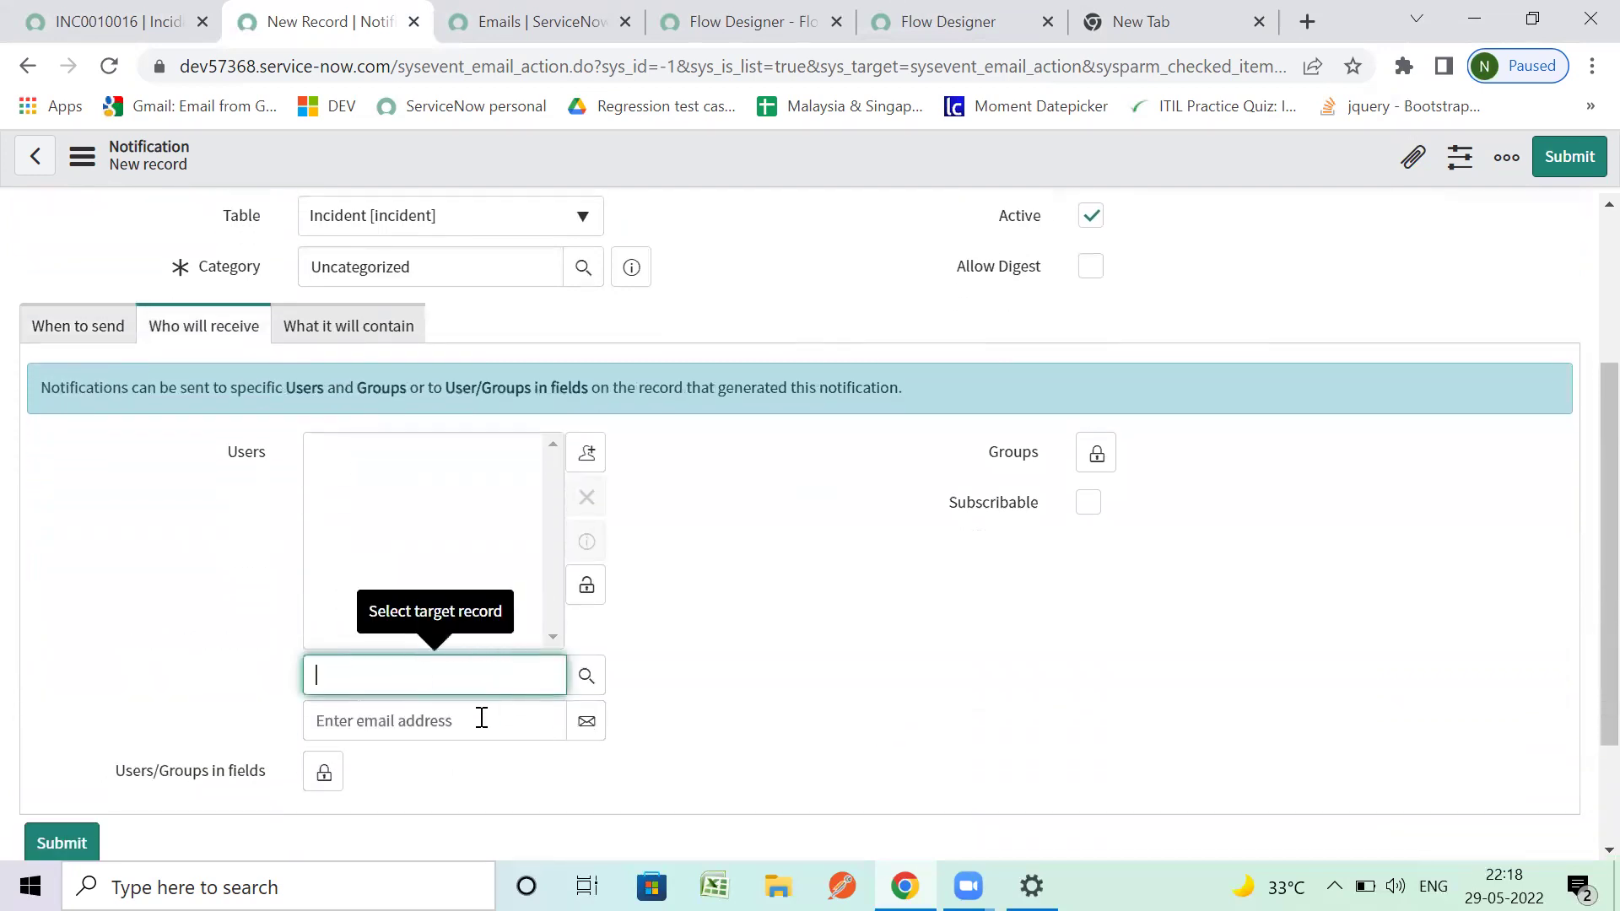
{"action": "left_click", "coordinate": [661, 672]}
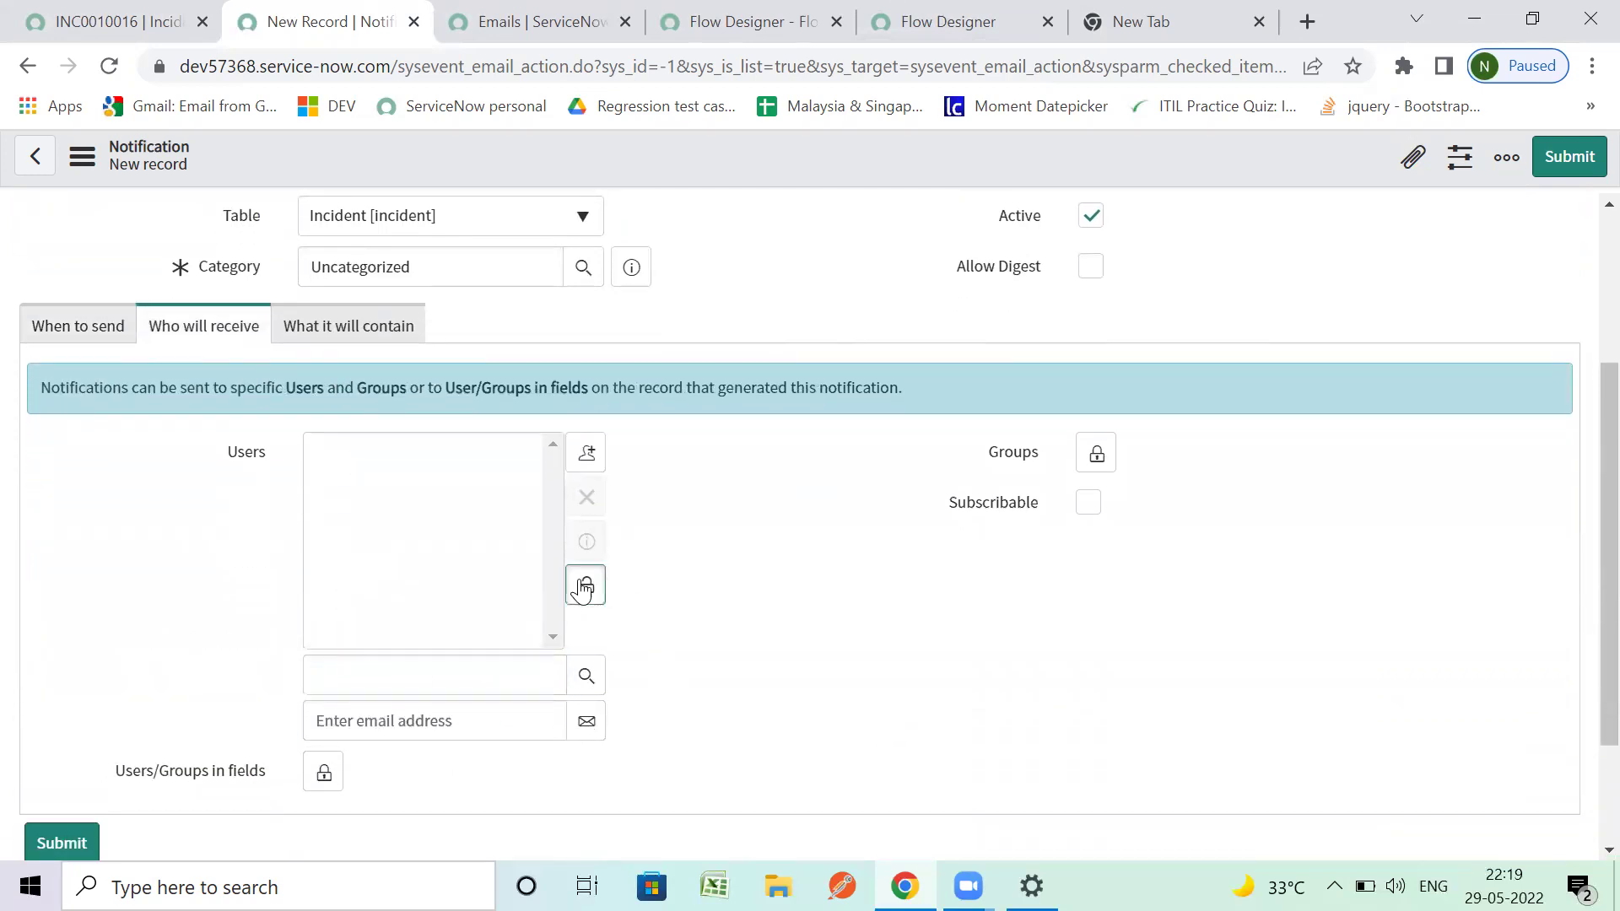
{"action": "left_click", "coordinate": [582, 587]}
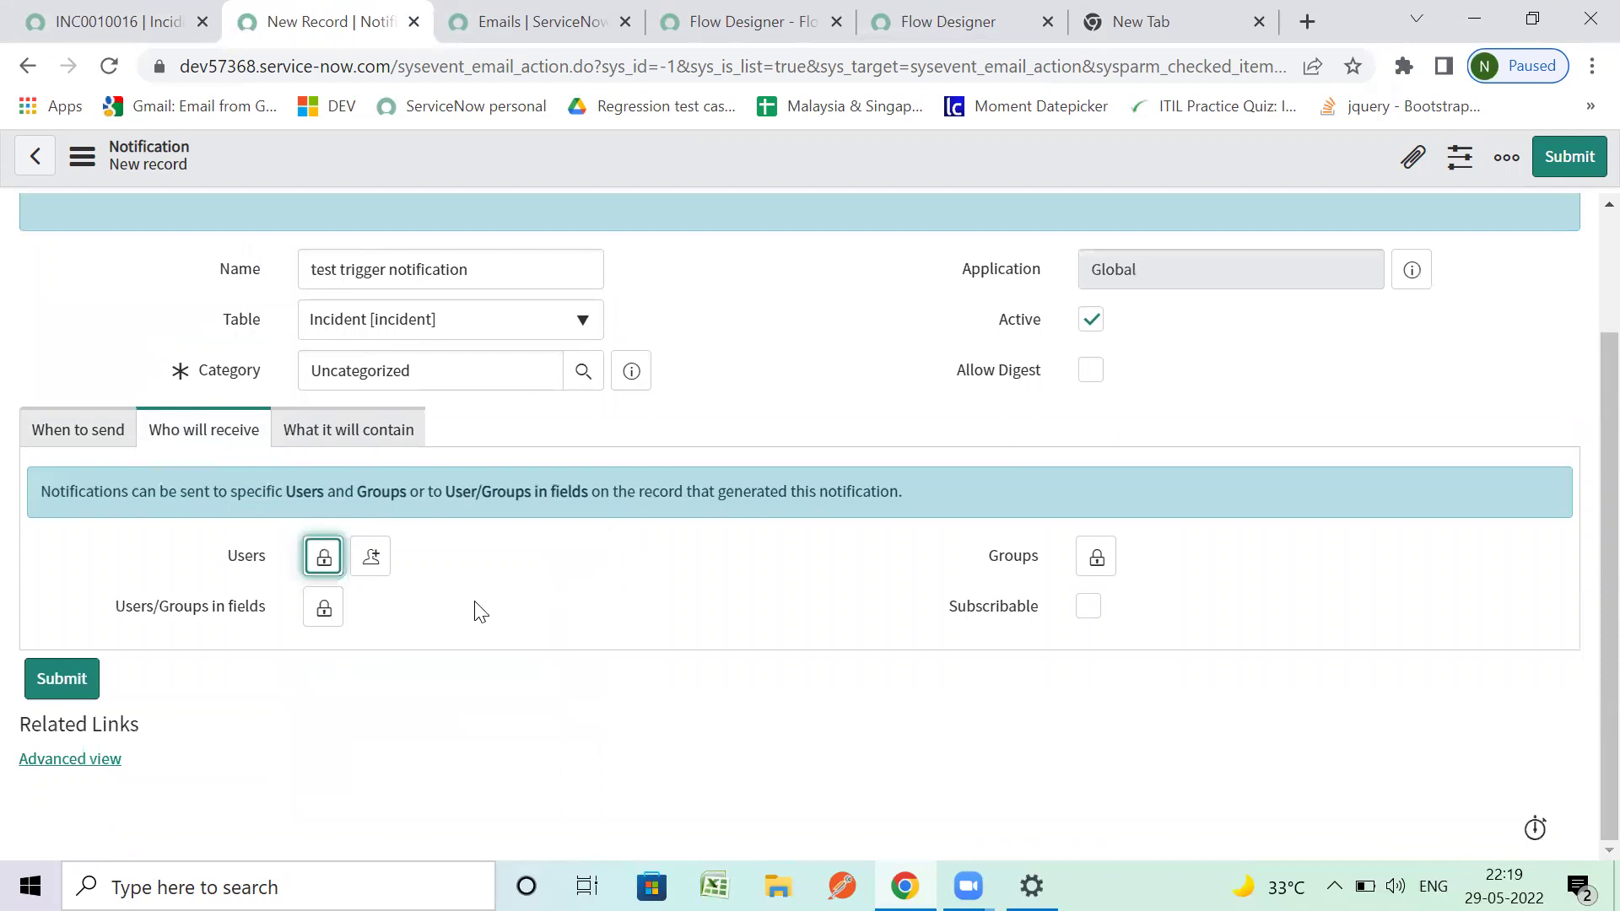
Step: Add the incident's Caller field as the notification recipient and lock it in
{"action": "left_click", "coordinate": [326, 612]}
{"action": "left_click", "coordinate": [426, 697]}
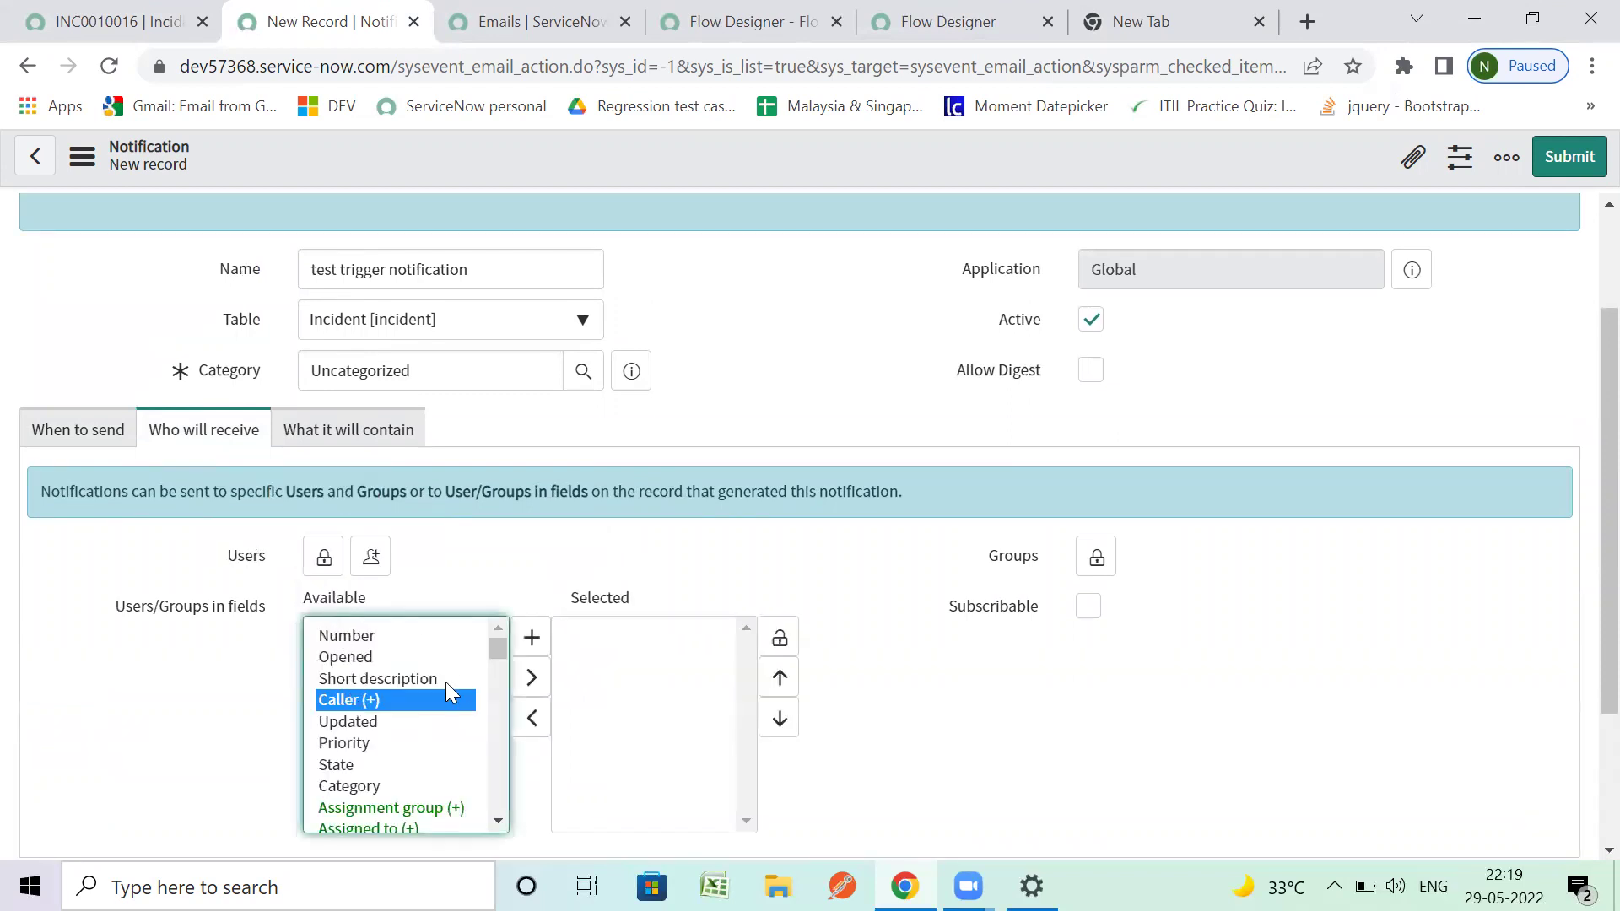
{"action": "left_click", "coordinate": [532, 678]}
{"action": "scroll", "coordinate": [717, 725], "scroll_direction": "down", "scroll_amount": 2}
{"action": "left_click", "coordinate": [779, 513]}
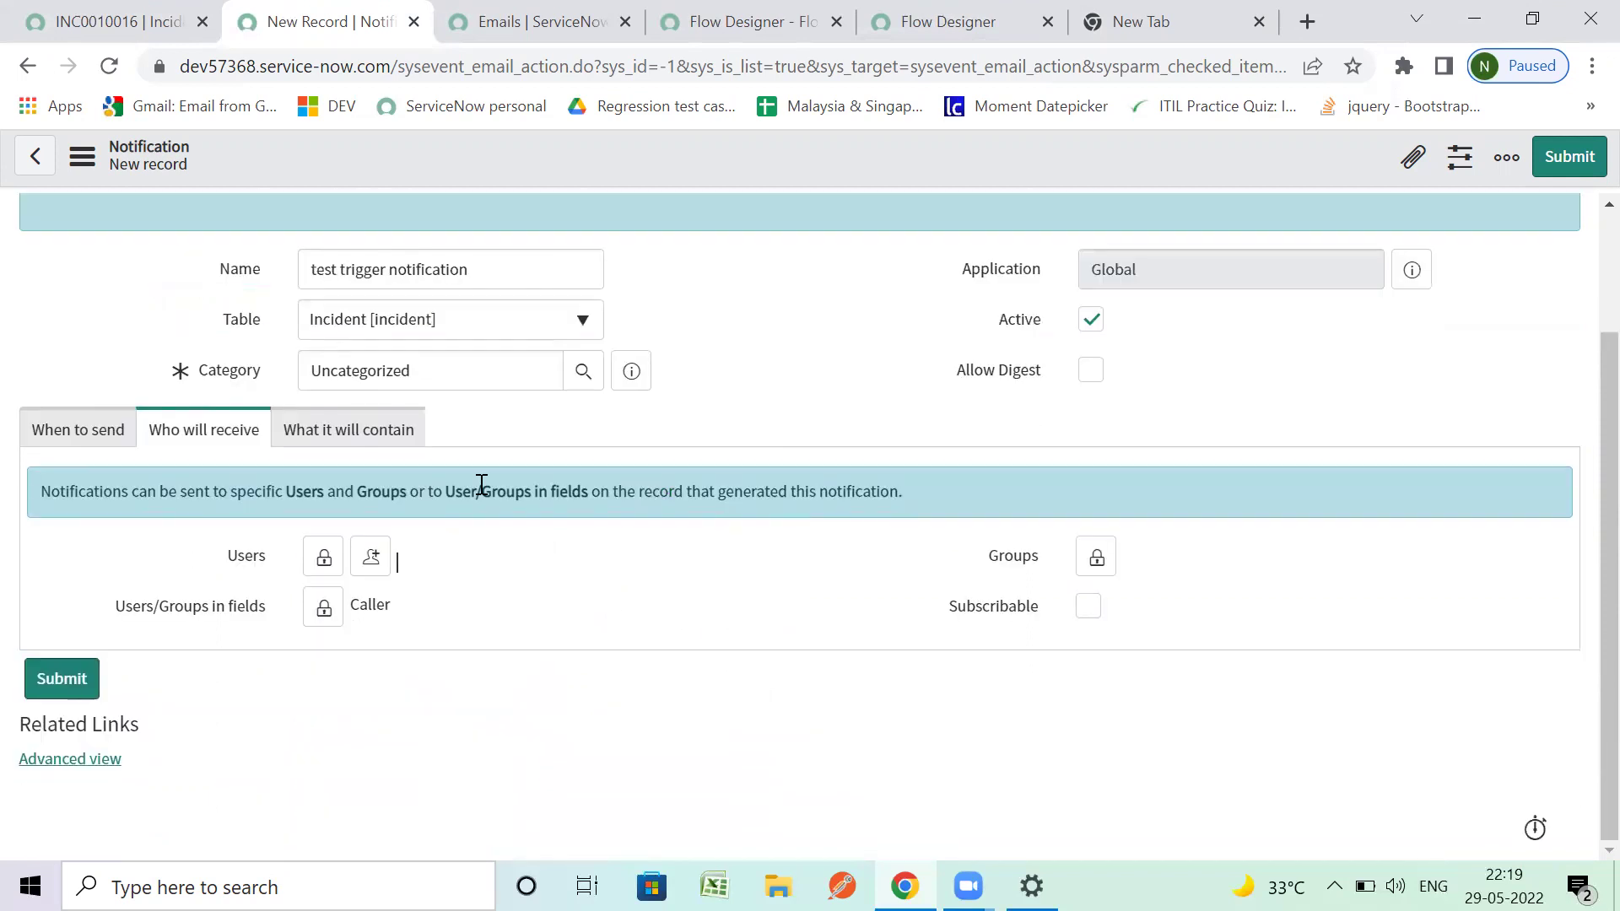
{"action": "left_click", "coordinate": [362, 432]}
{"action": "scroll", "coordinate": [402, 524], "scroll_direction": "down", "scroll_amount": 2}
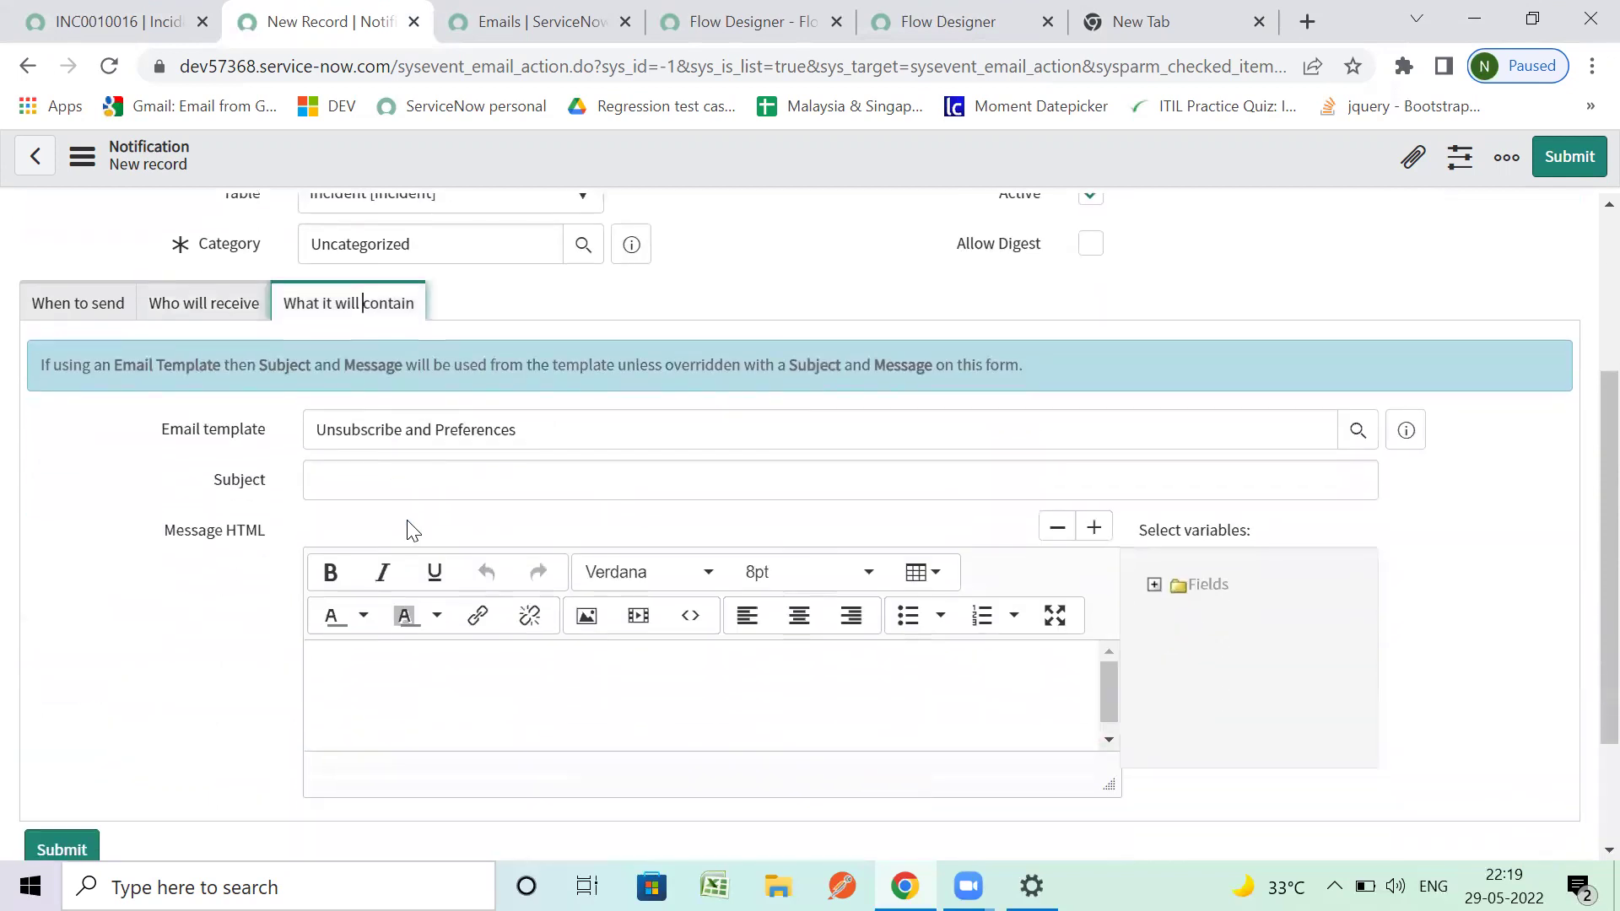
Step: Set the email subject to 'Hi this is a trigger notification ${number}'
{"action": "left_click", "coordinate": [442, 481]}
{"action": "type", "text": "Hi this is a trigger not"}
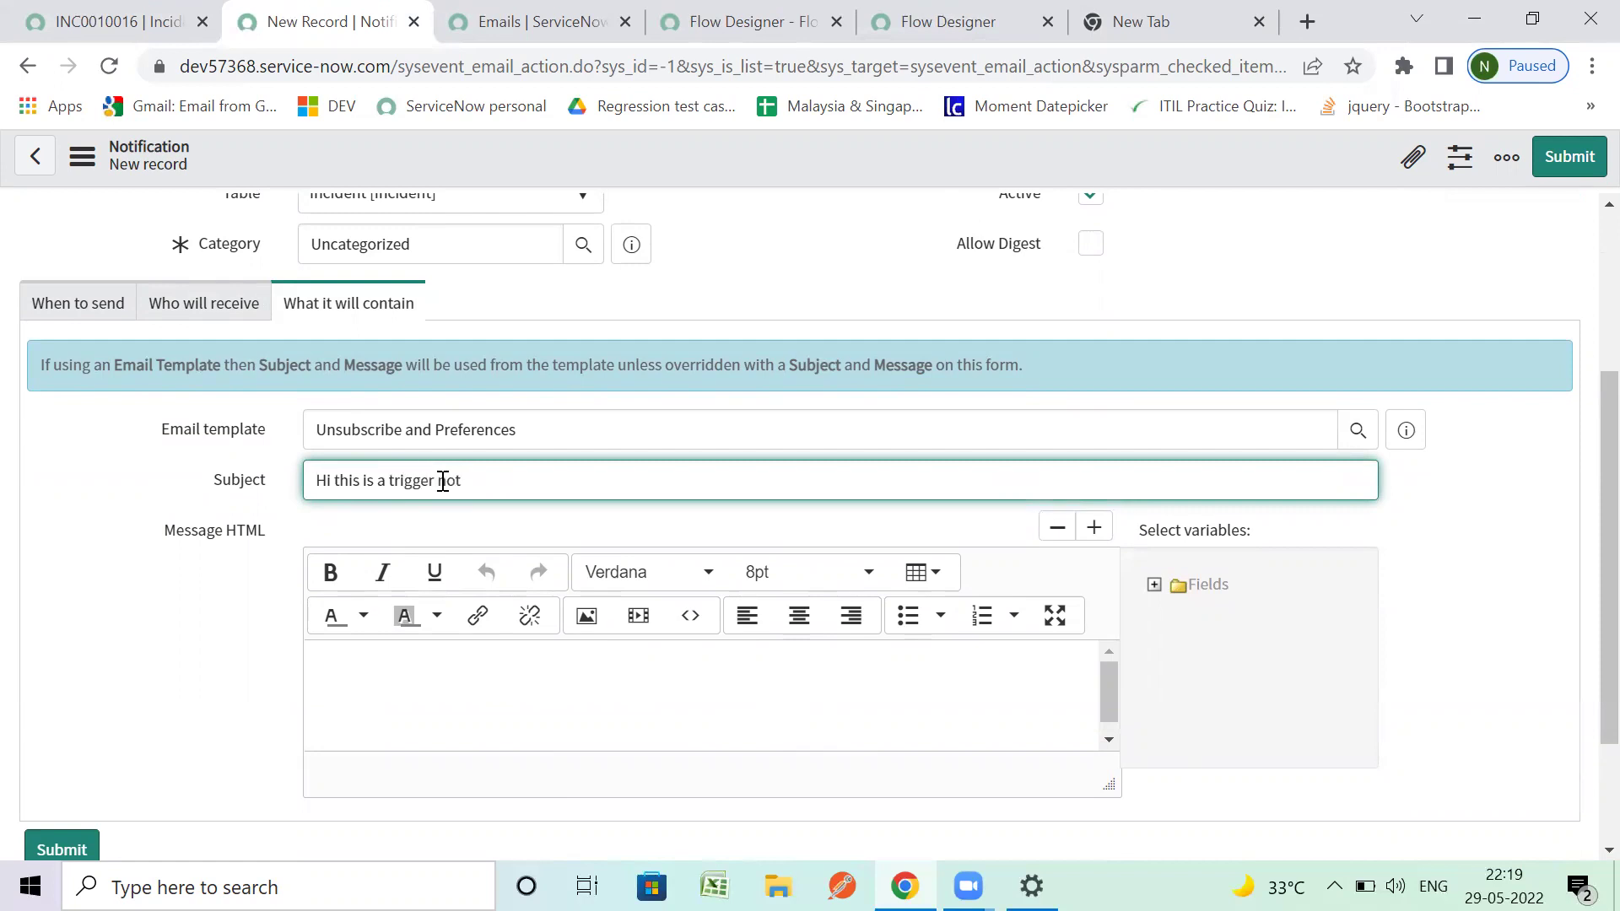
{"action": "type", "text": "i"}
{"action": "type", "text": "ficstion"}
{"action": "key", "text": "BackSpace"}
{"action": "key", "text": "BackSpace"}
{"action": "key", "text": "BackSpace"}
{"action": "key", "text": "BackSpace"}
{"action": "key", "text": "BackSpace"}
{"action": "type", "text": "at"}
{"action": "type", "text": "ion"}
{"action": "type", "text": " $"}
{"action": "type", "text": "{}"}
{"action": "type", "text": "number"}
{"action": "left_click_drag", "start_coordinate": [518, 480], "coordinate": [530, 489]}
{"action": "left_click", "coordinate": [535, 481]}
{"action": "left_click_drag", "start_coordinate": [540, 481], "coordinate": [575, 481]}
Step: Write the message body 'hi Please check the incident details.'
{"action": "left_click", "coordinate": [550, 680]}
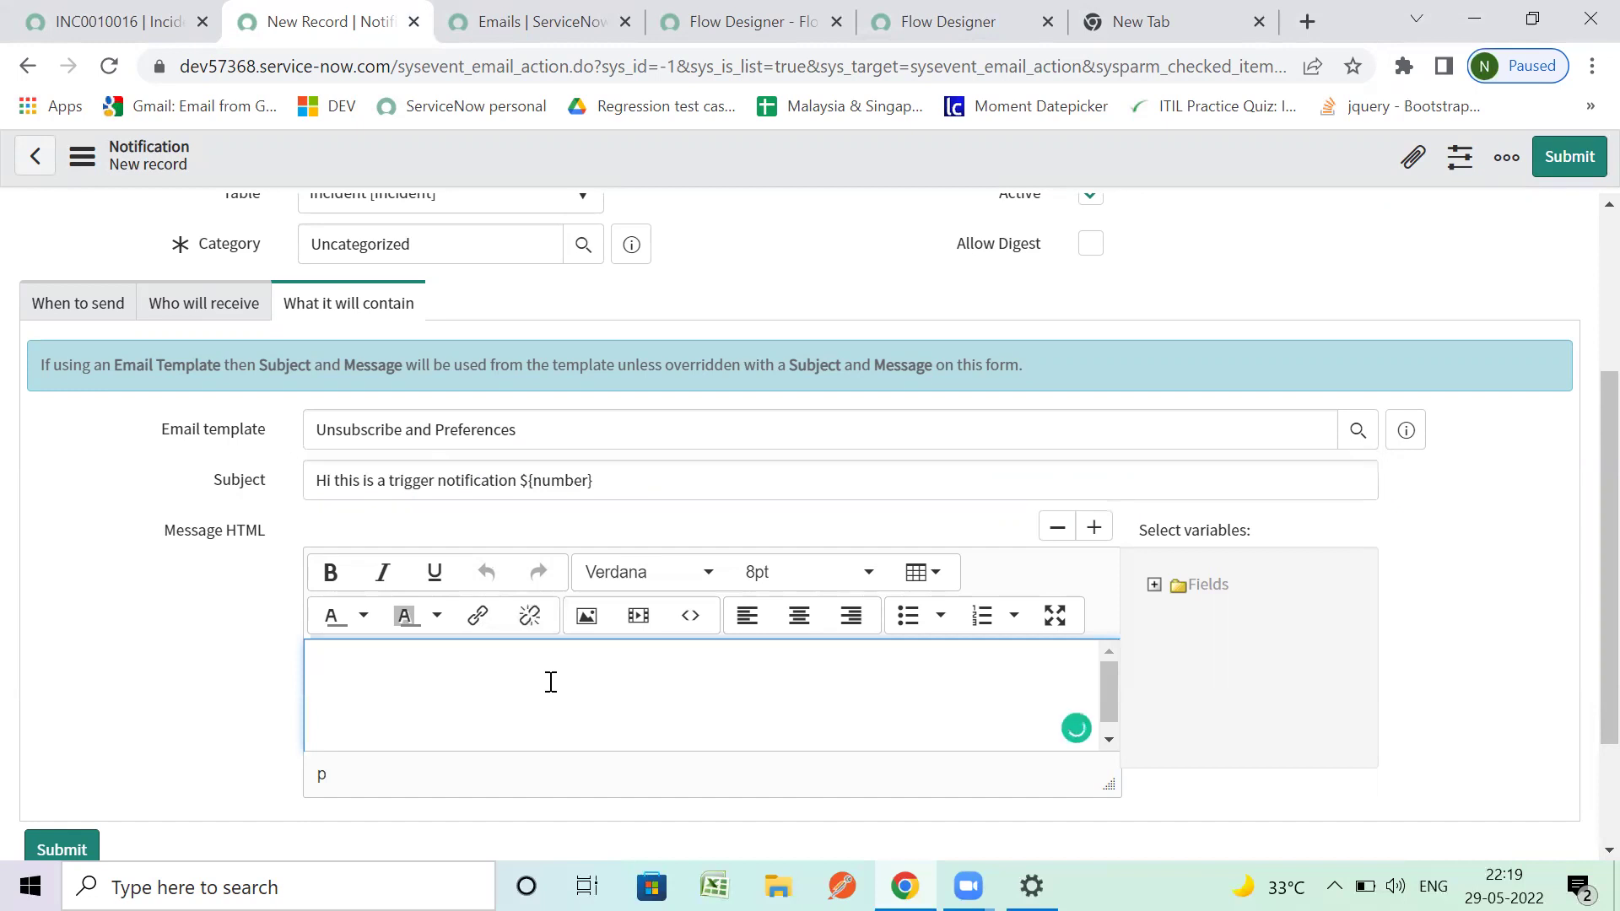
{"action": "type", "text": "hi "}
{"action": "type", "text": "Please "}
{"action": "type", "text": "check"}
{"action": "type", "text": " the incident"}
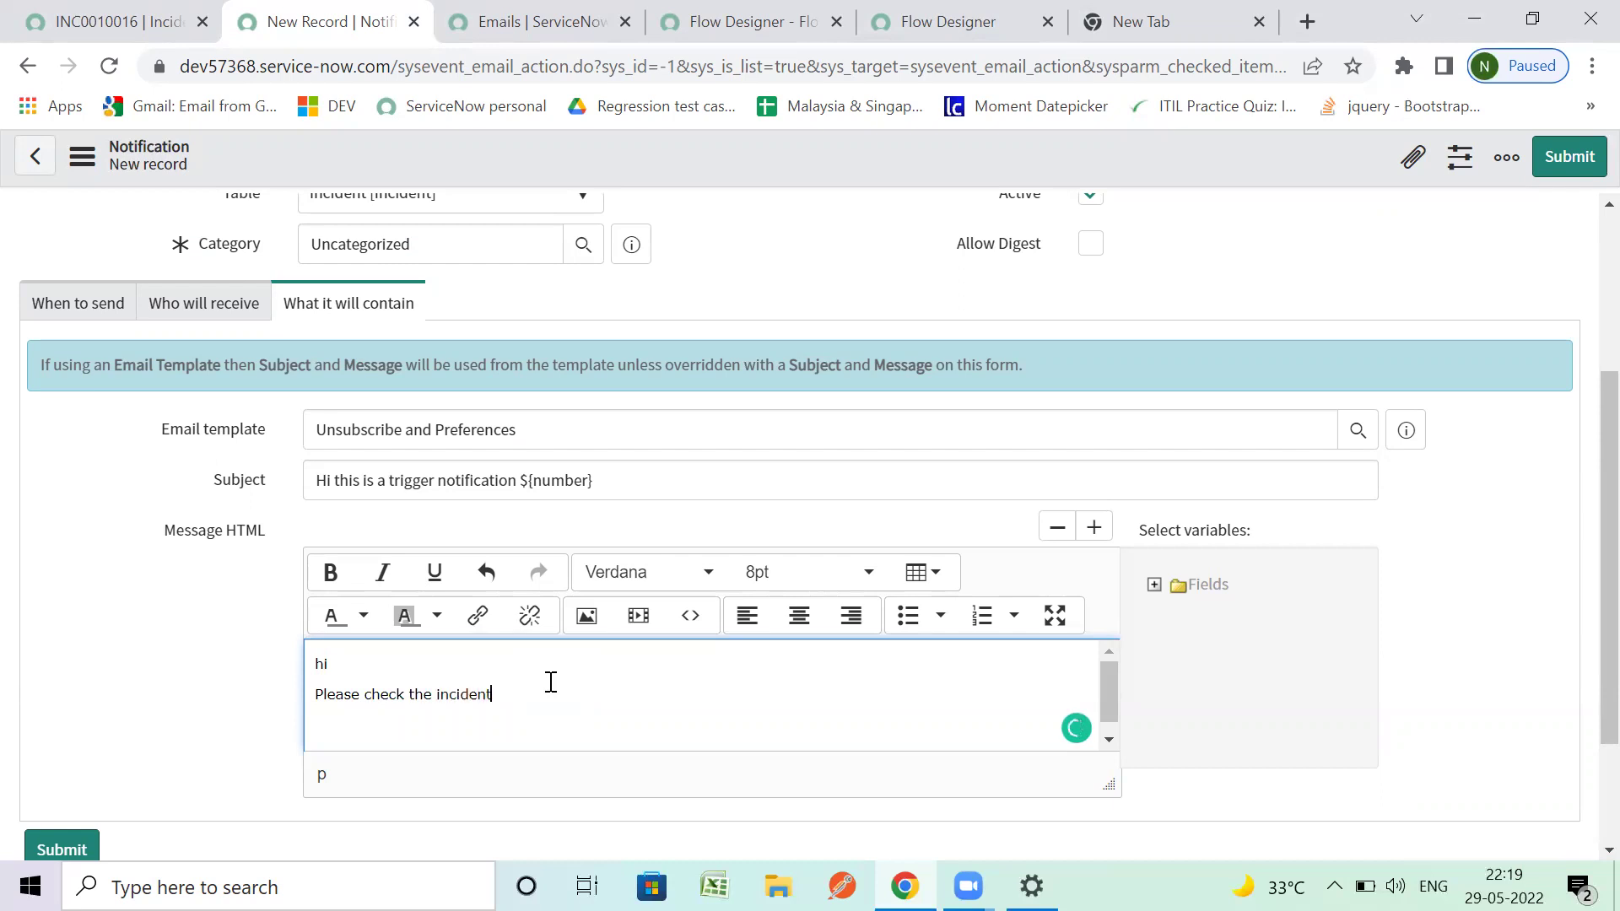
{"action": "type", "text": " details."}
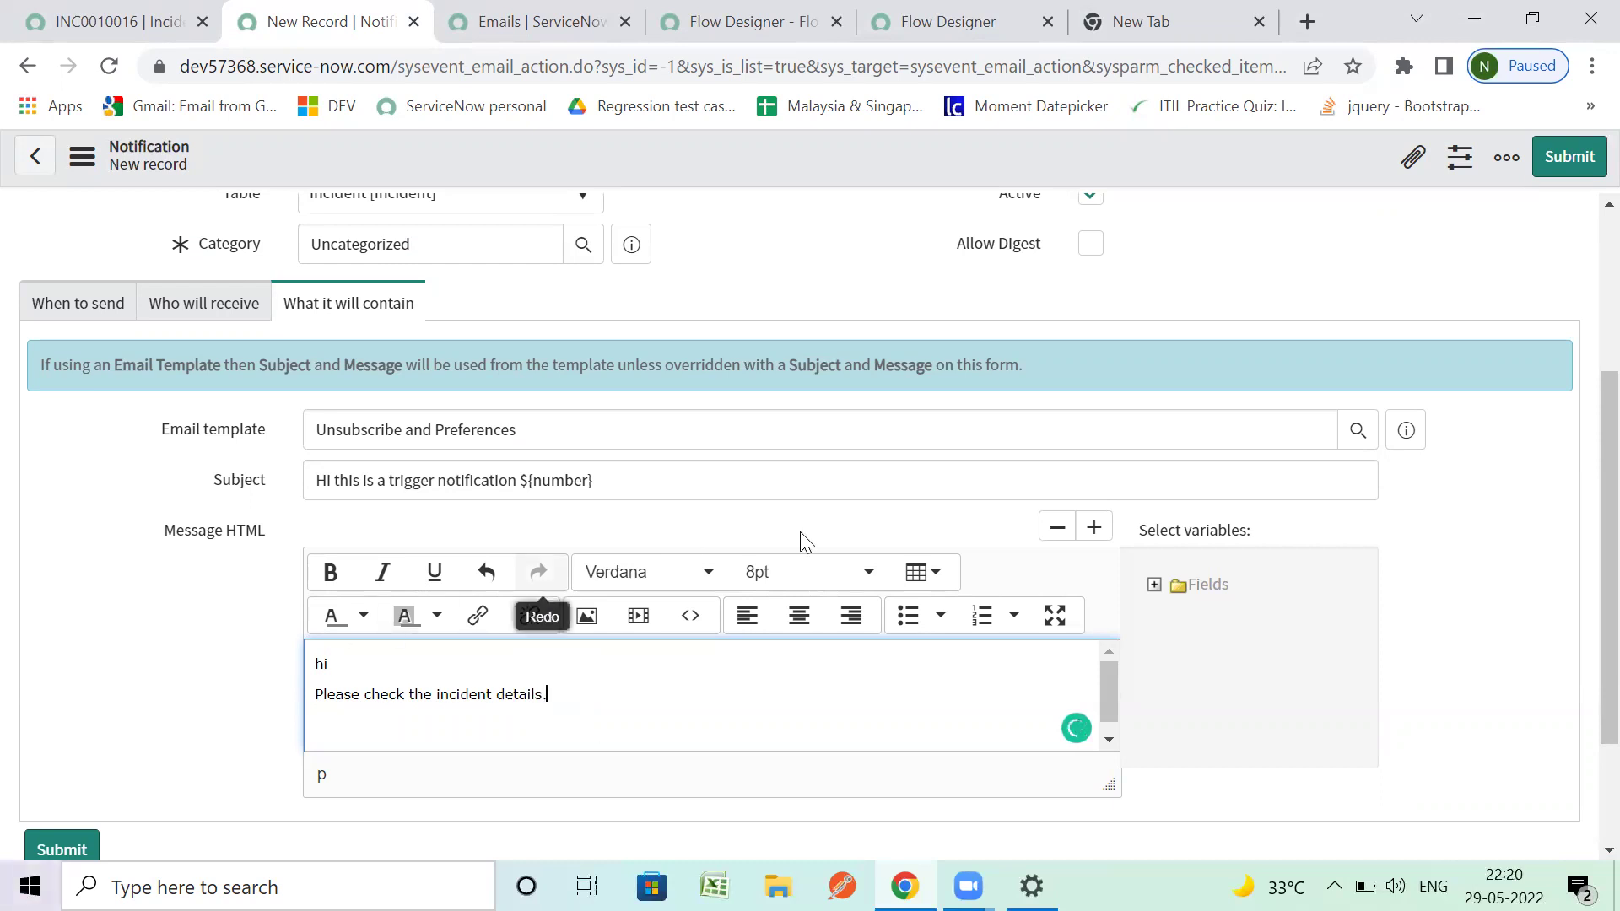
{"action": "scroll", "coordinate": [714, 528], "scroll_direction": "up", "scroll_amount": 3}
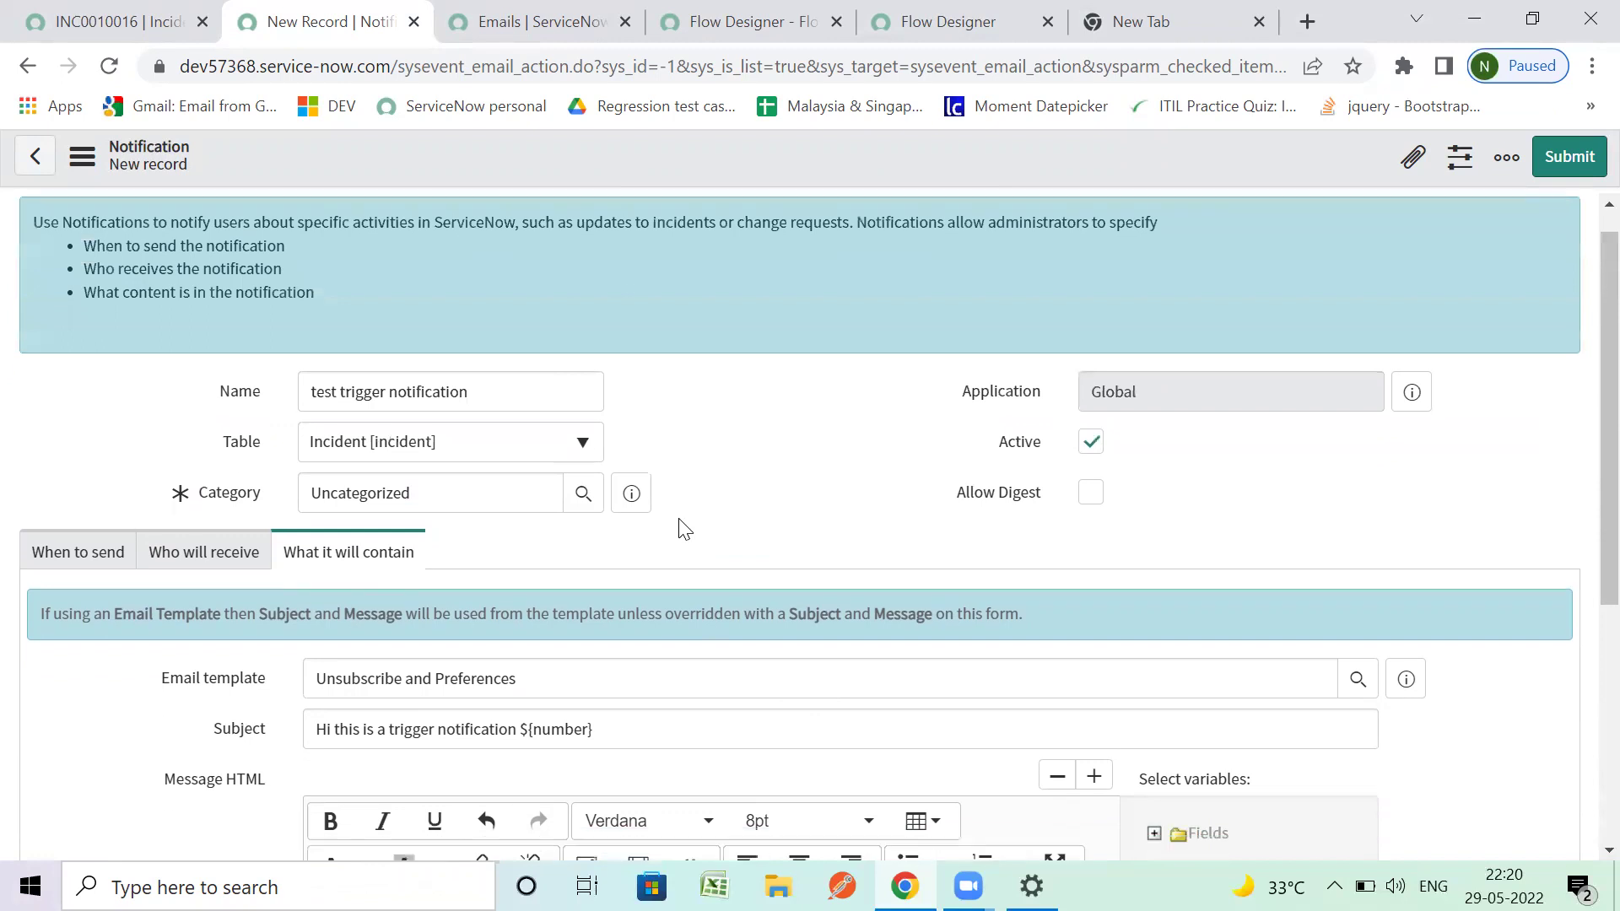
{"action": "scroll", "coordinate": [680, 529], "scroll_direction": "down", "scroll_amount": 2}
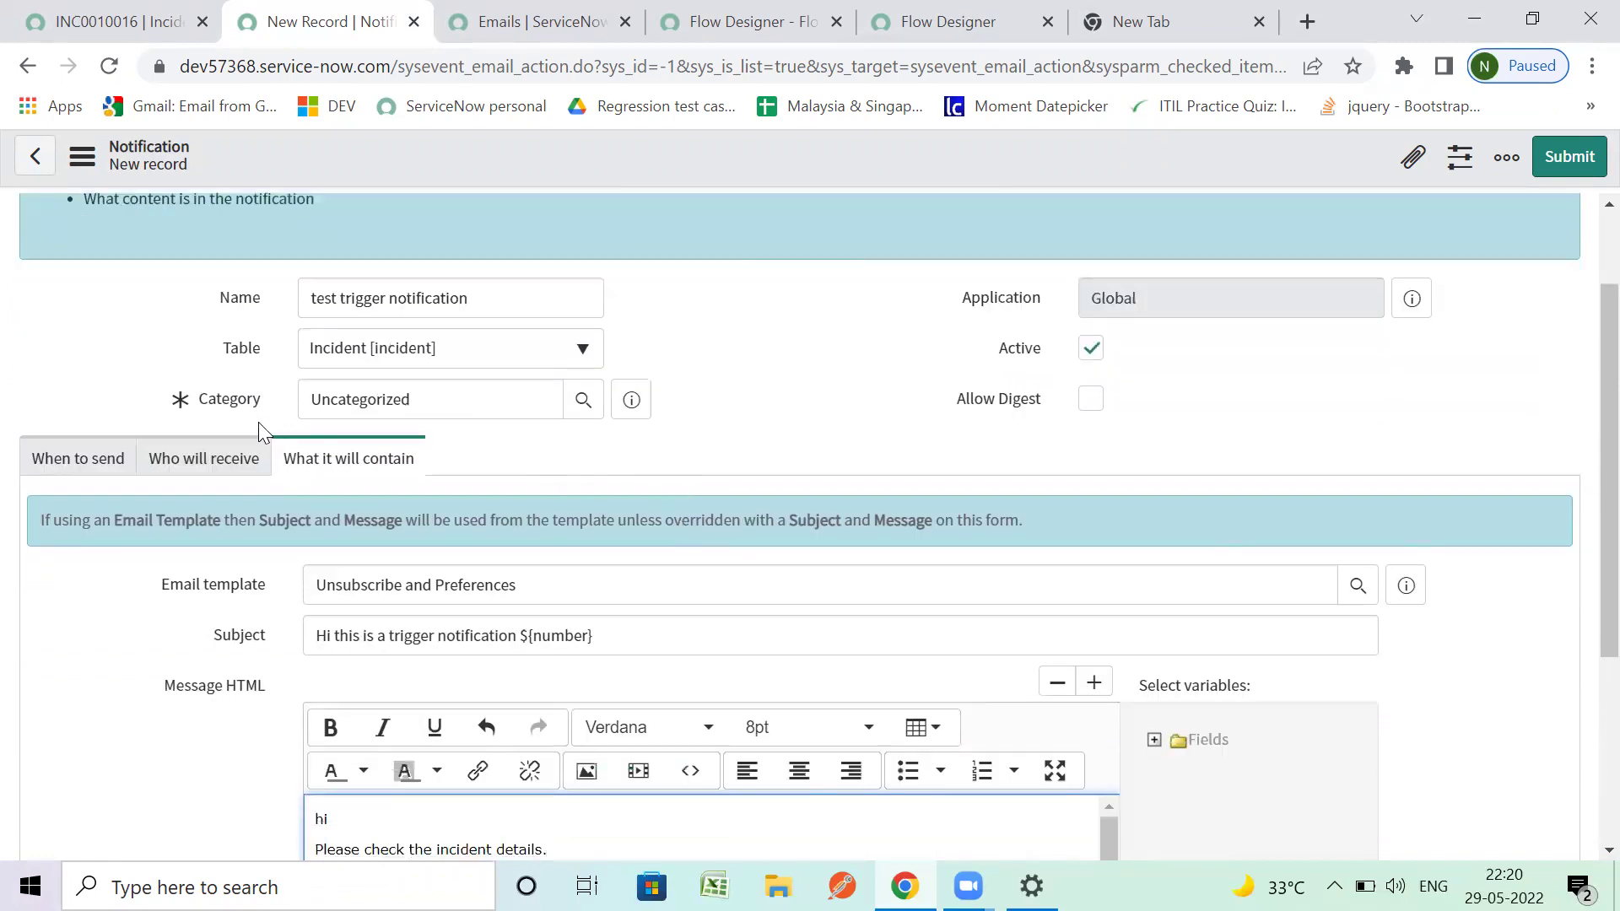
Step: Review the When to send settings and save the notification from the form header menu
{"action": "left_click", "coordinate": [64, 469]}
{"action": "scroll", "coordinate": [373, 609], "scroll_direction": "down", "scroll_amount": 1}
{"action": "scroll", "coordinate": [517, 253], "scroll_direction": "up", "scroll_amount": 3}
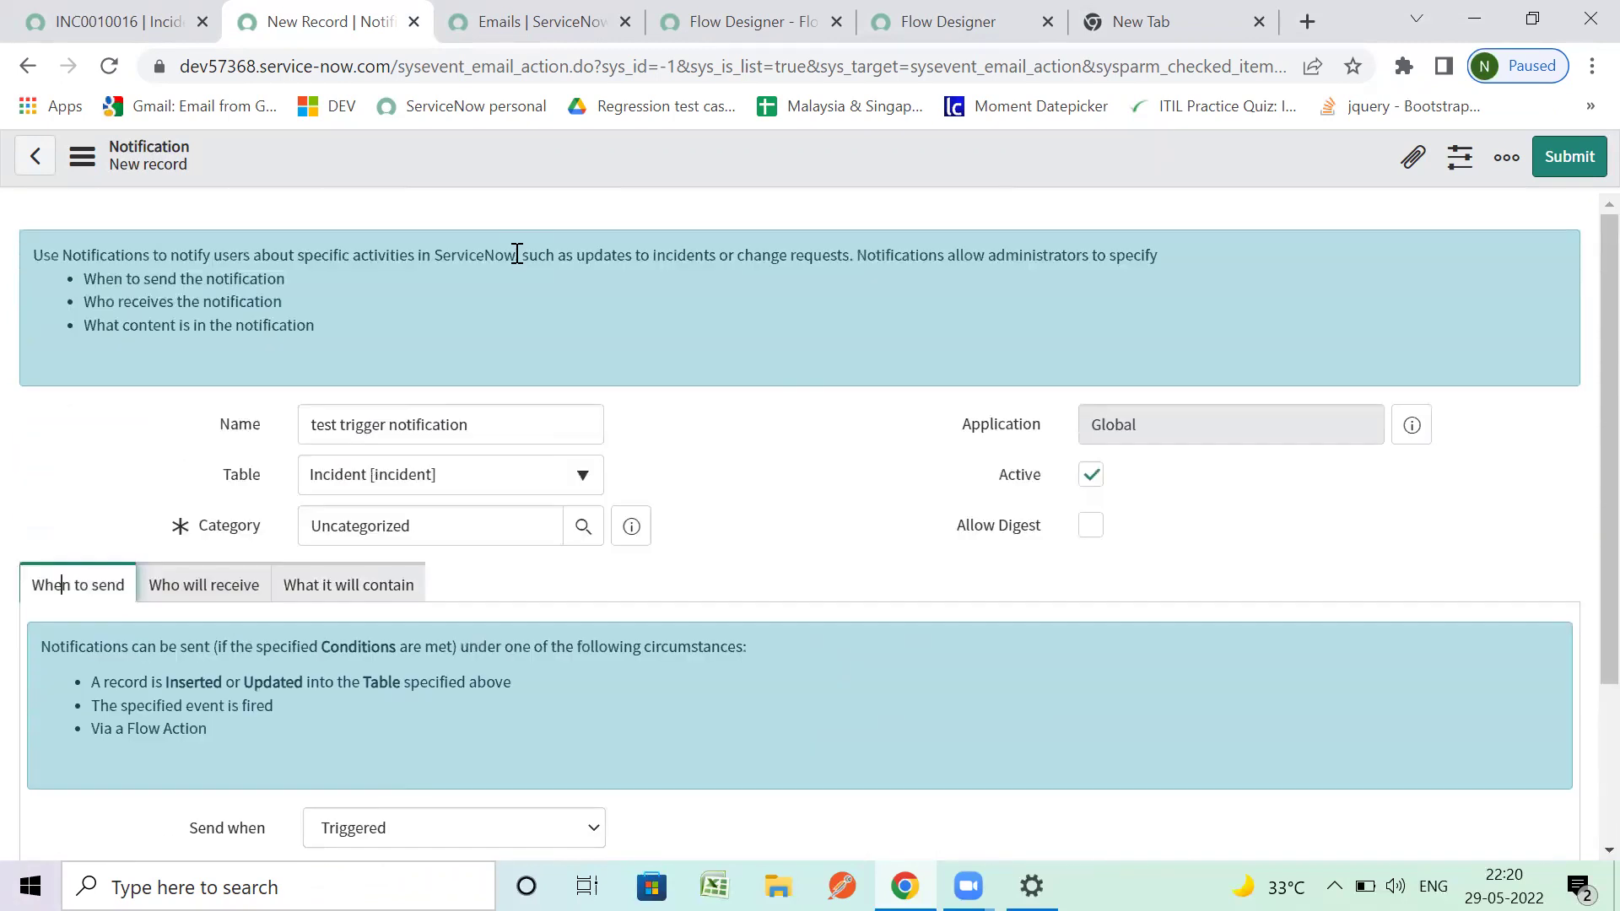
{"action": "right_click", "coordinate": [614, 150]}
{"action": "left_click", "coordinate": [652, 168]}
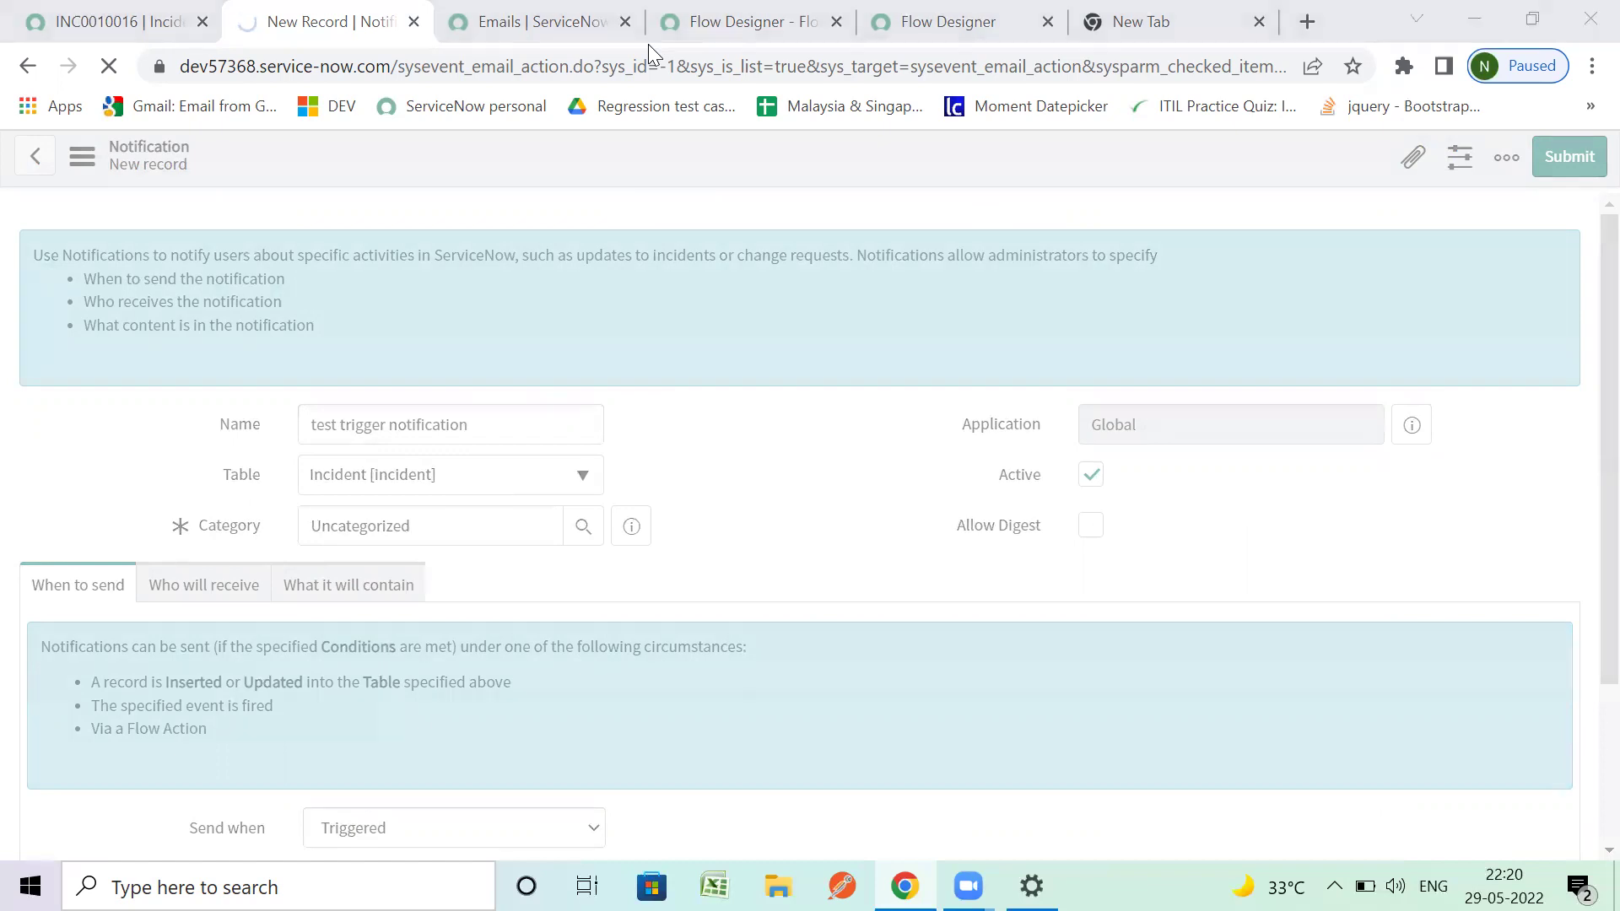
Step: From the incident tab, filter the navigator for 'flow' and open the 'notify requester when comment is updated' flow in Flow Designer
{"action": "left_click", "coordinate": [111, 27]}
{"action": "double_click", "coordinate": [181, 219]}
{"action": "key", "text": "BackSpace"}
{"action": "type", "text": "flow"}
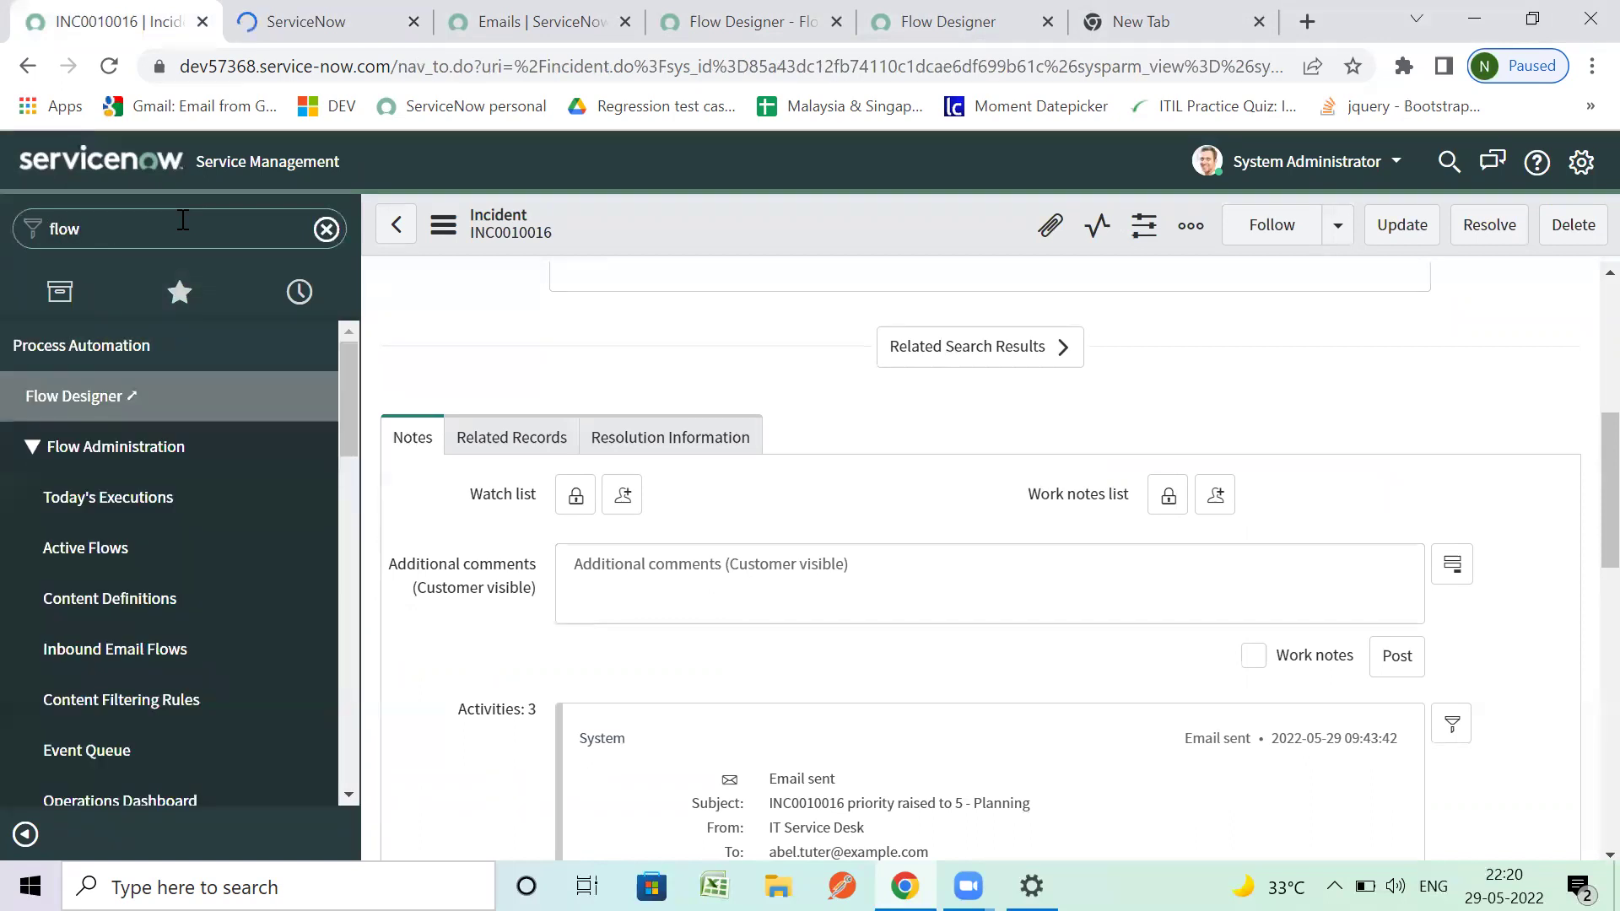
{"action": "left_click", "coordinate": [82, 415]}
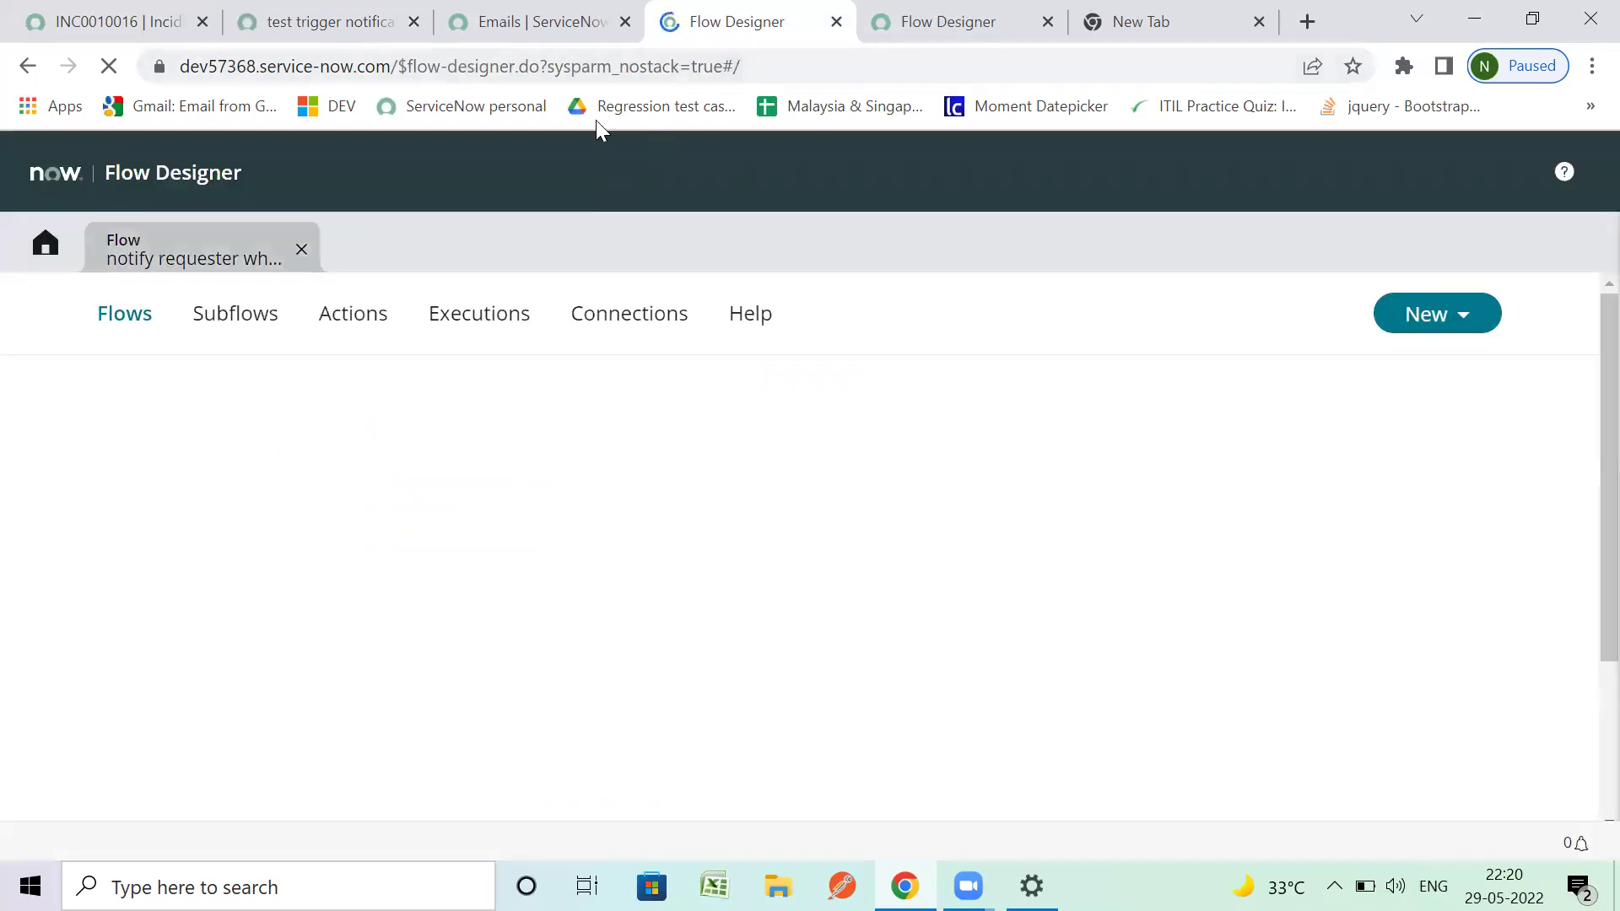
{"action": "scroll", "coordinate": [574, 555], "scroll_direction": "down", "scroll_amount": 3}
{"action": "scroll", "coordinate": [543, 554], "scroll_direction": "up", "scroll_amount": 3}
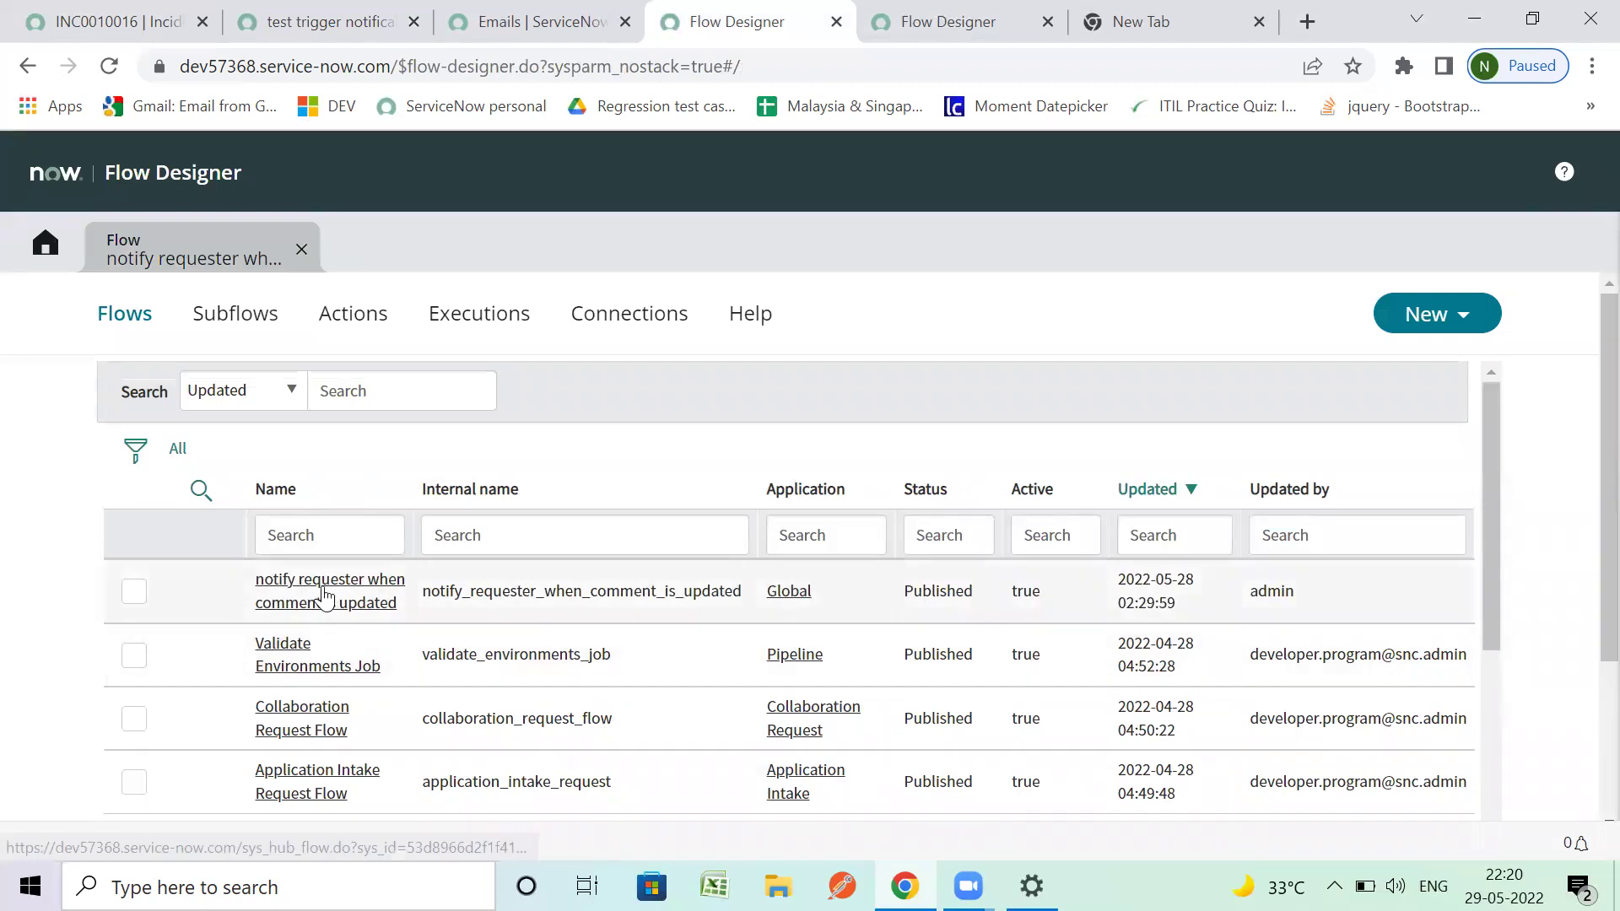
{"action": "left_click", "coordinate": [325, 595]}
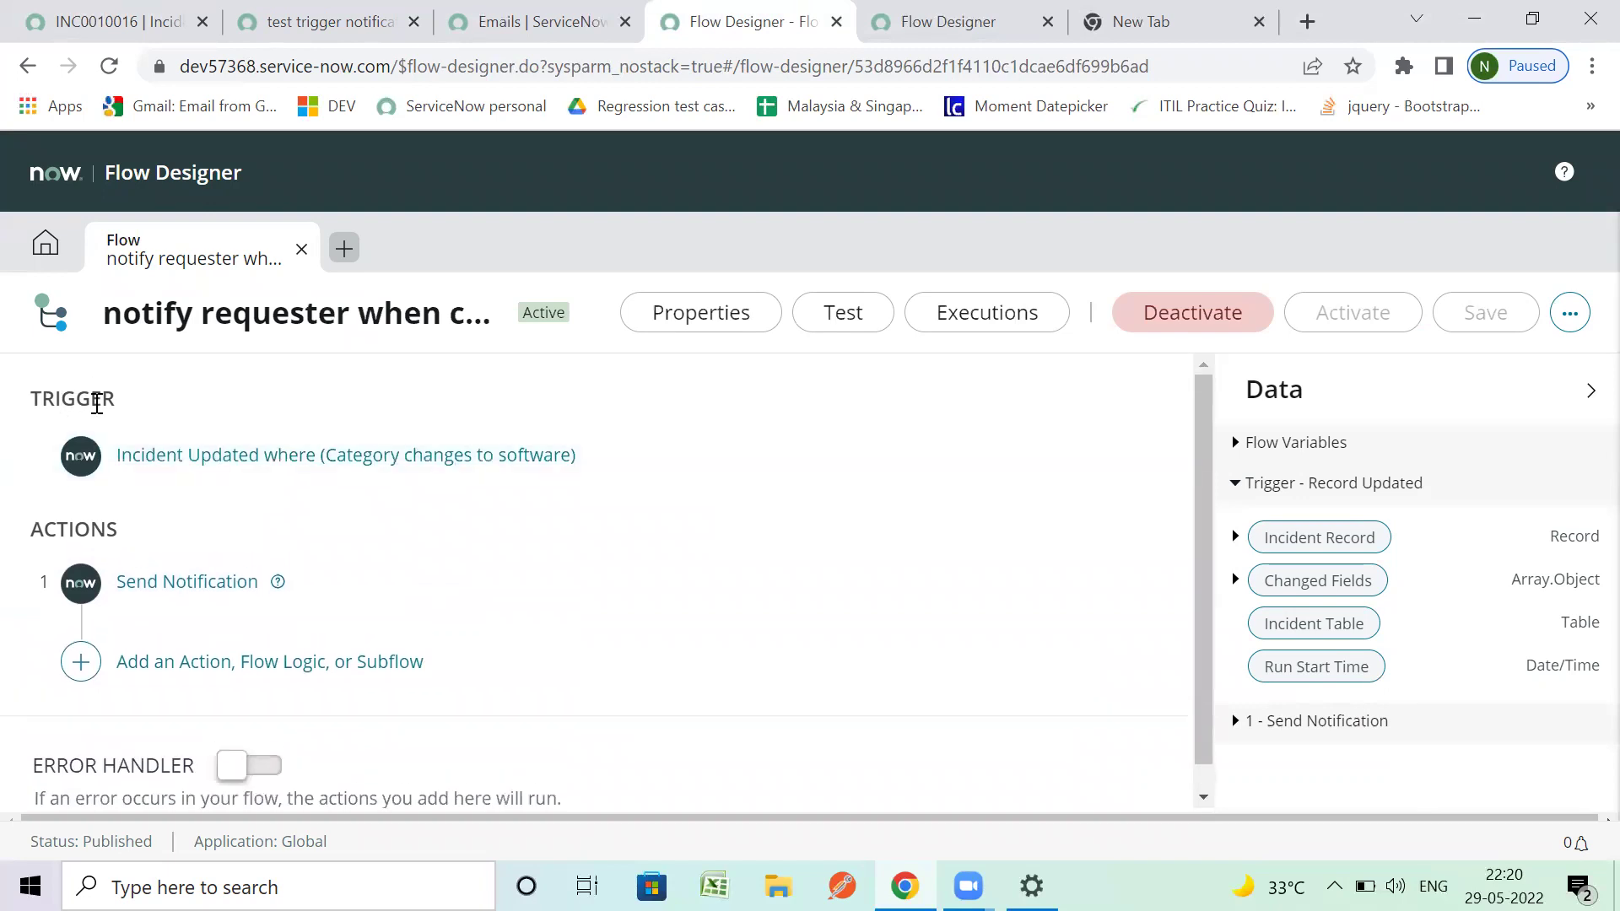
Step: Inspect the Incident Updated trigger condition (Category changes to Software), then expand the Send Notification action
{"action": "left_click", "coordinate": [139, 456]}
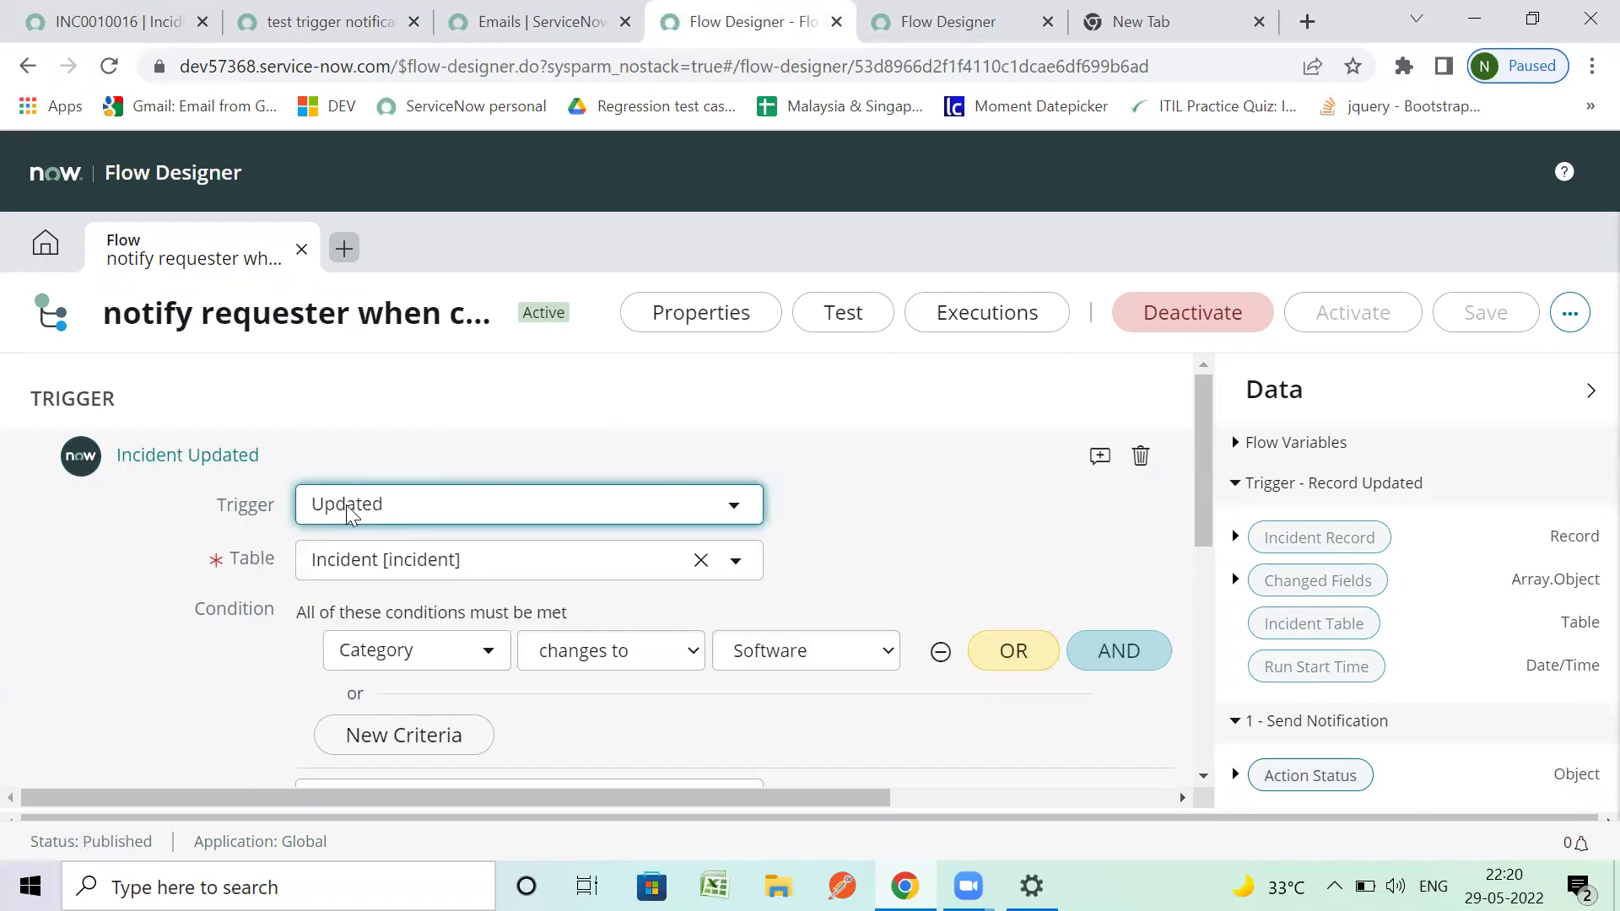
{"action": "scroll", "coordinate": [362, 536], "scroll_direction": "down", "scroll_amount": 2}
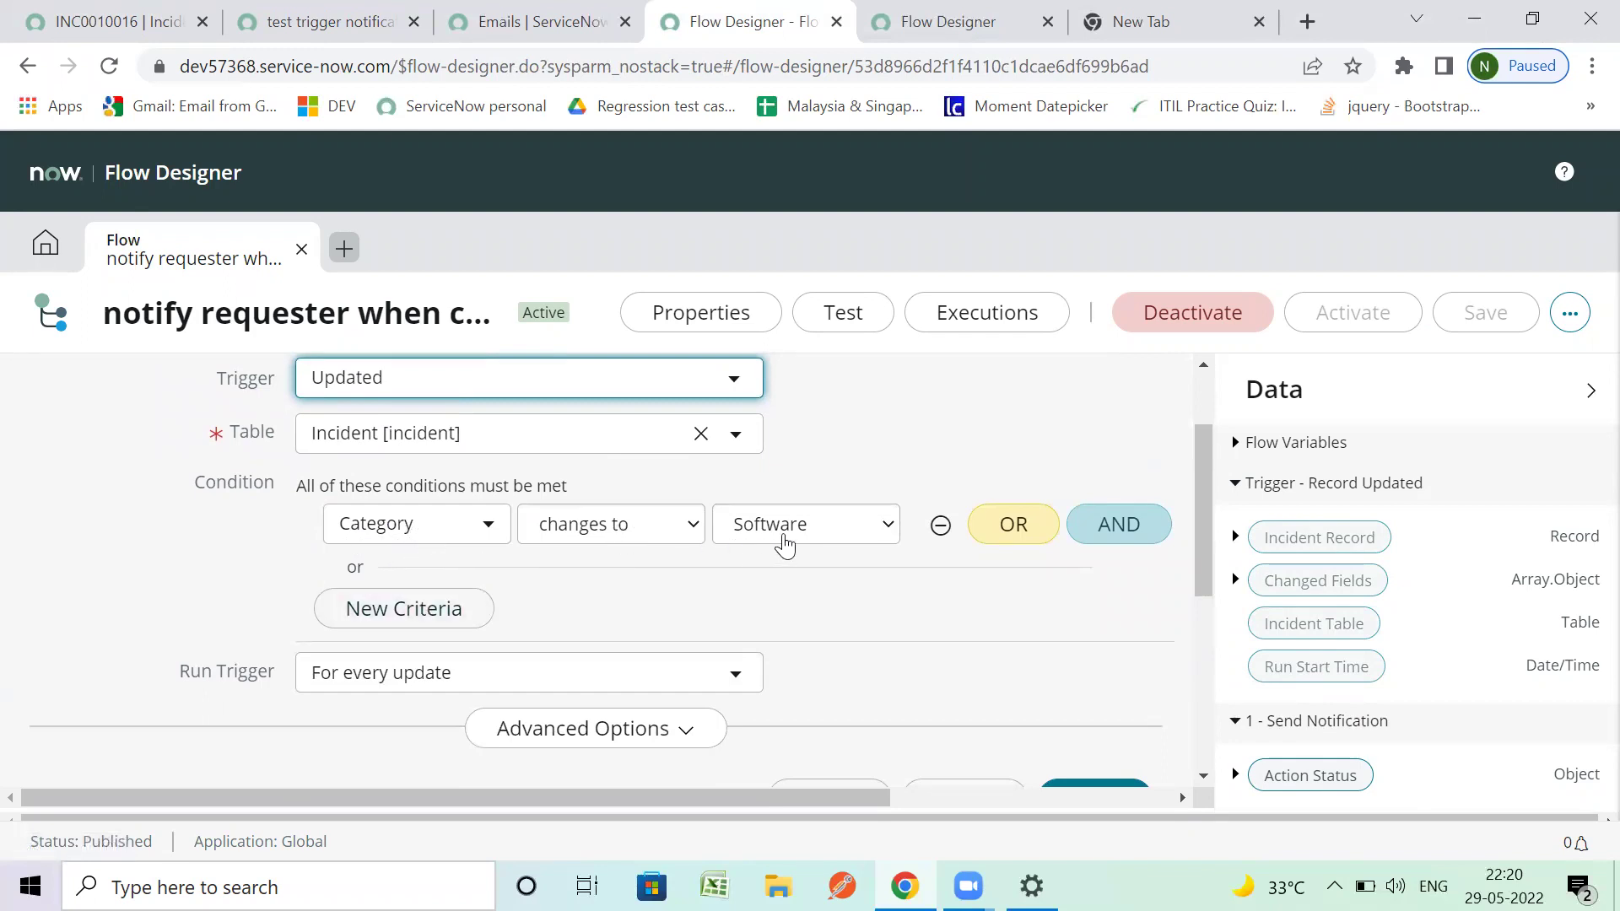
{"action": "scroll", "coordinate": [781, 543], "scroll_direction": "down", "scroll_amount": 2}
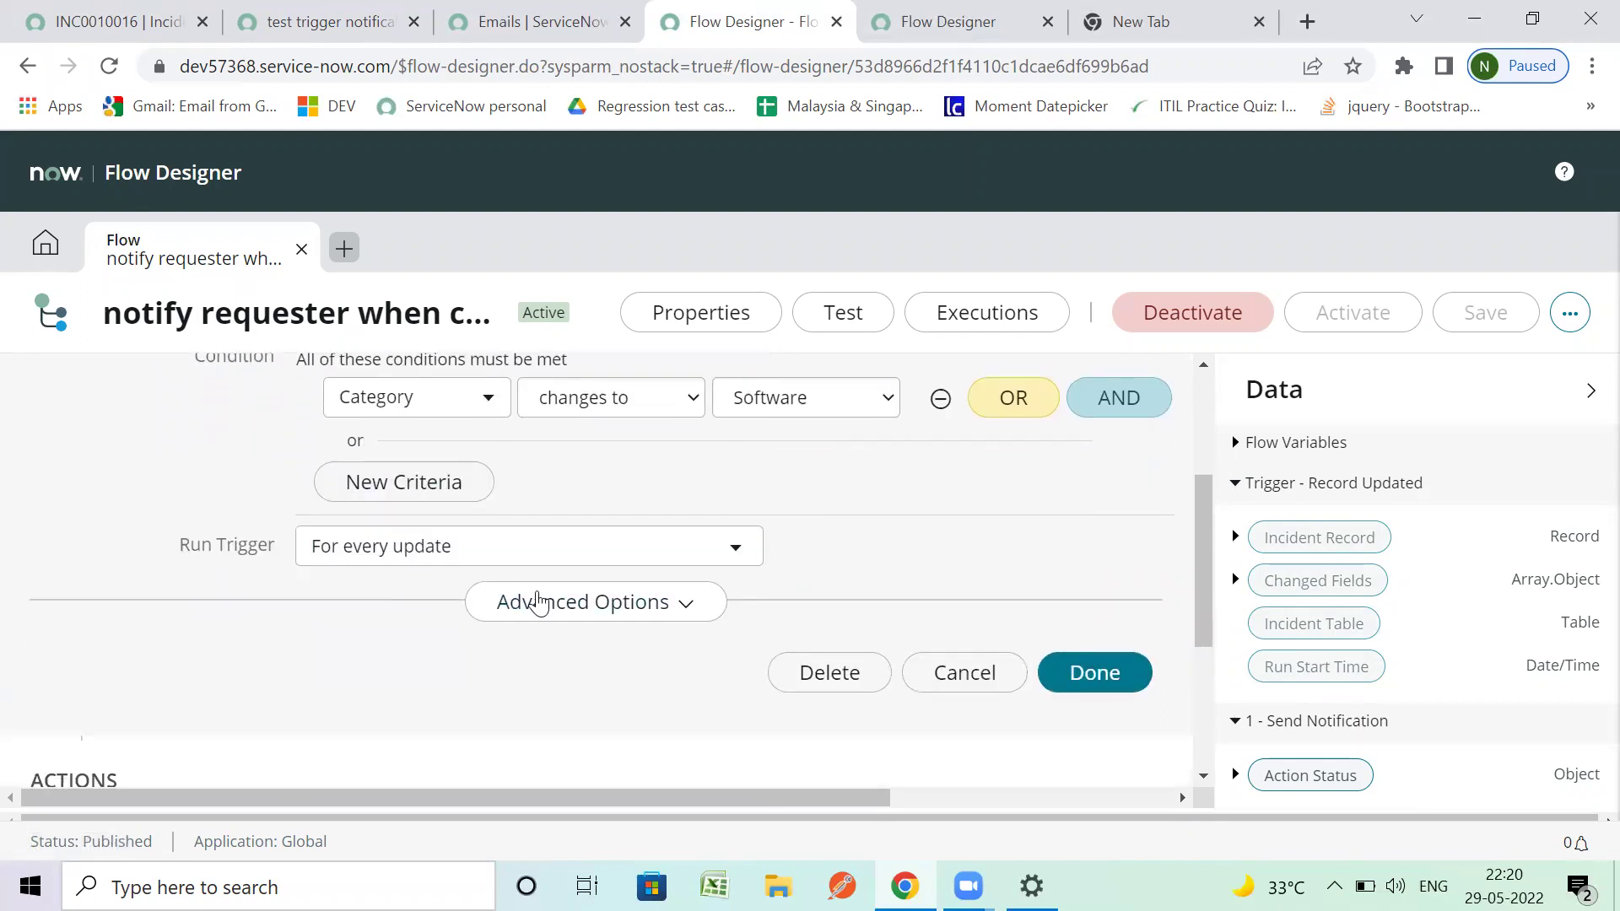
{"action": "scroll", "coordinate": [560, 621], "scroll_direction": "down", "scroll_amount": 3}
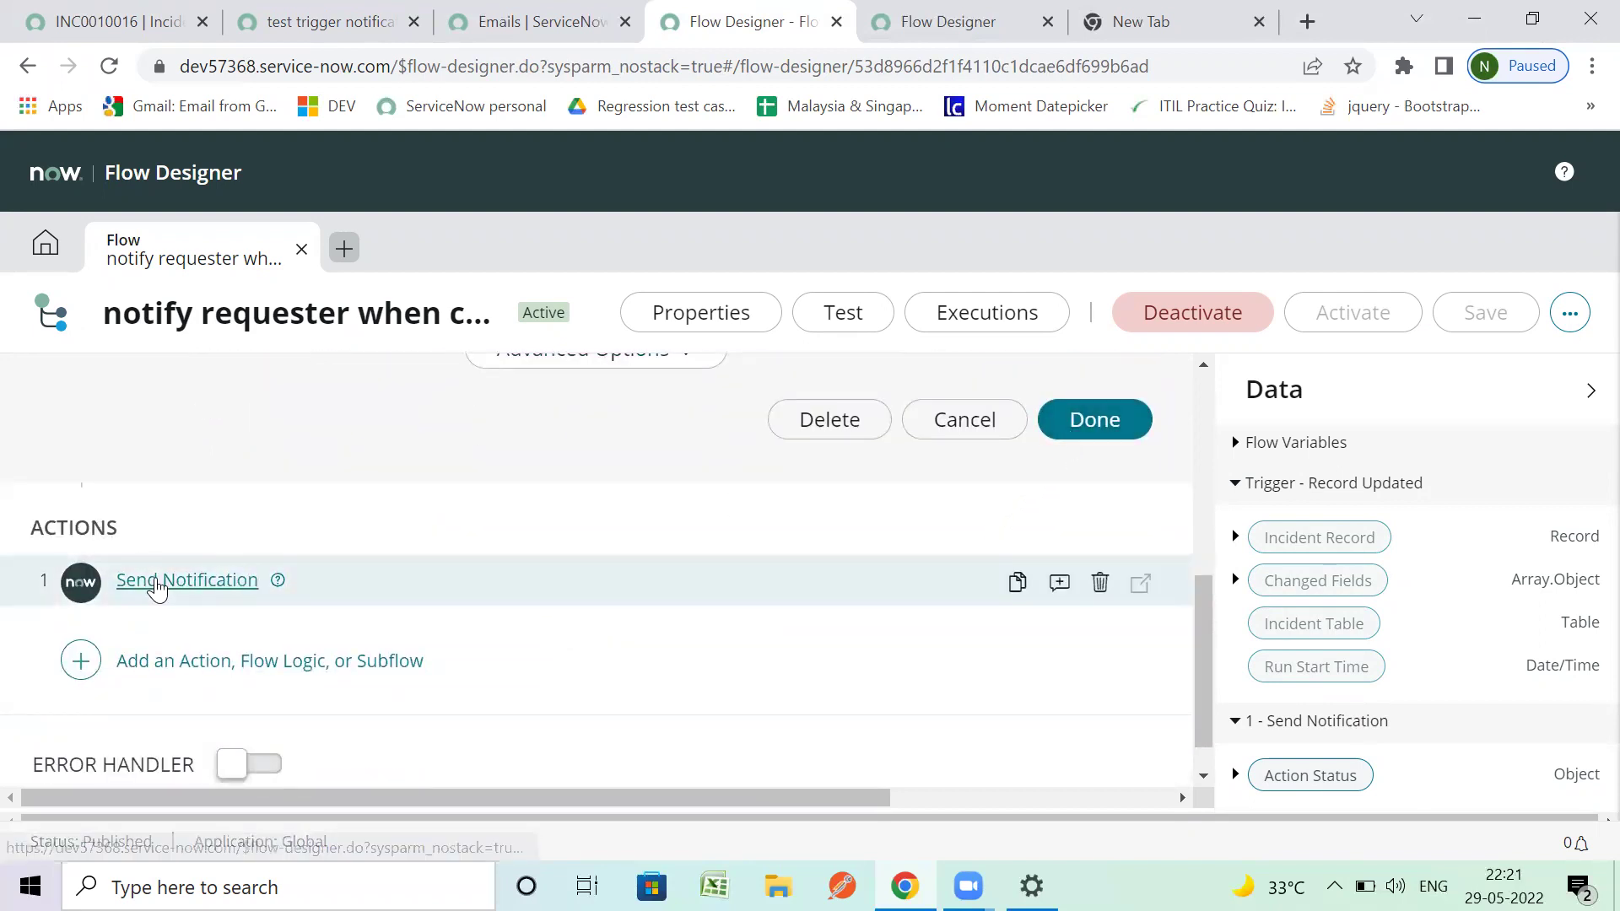
{"action": "left_click", "coordinate": [156, 581]}
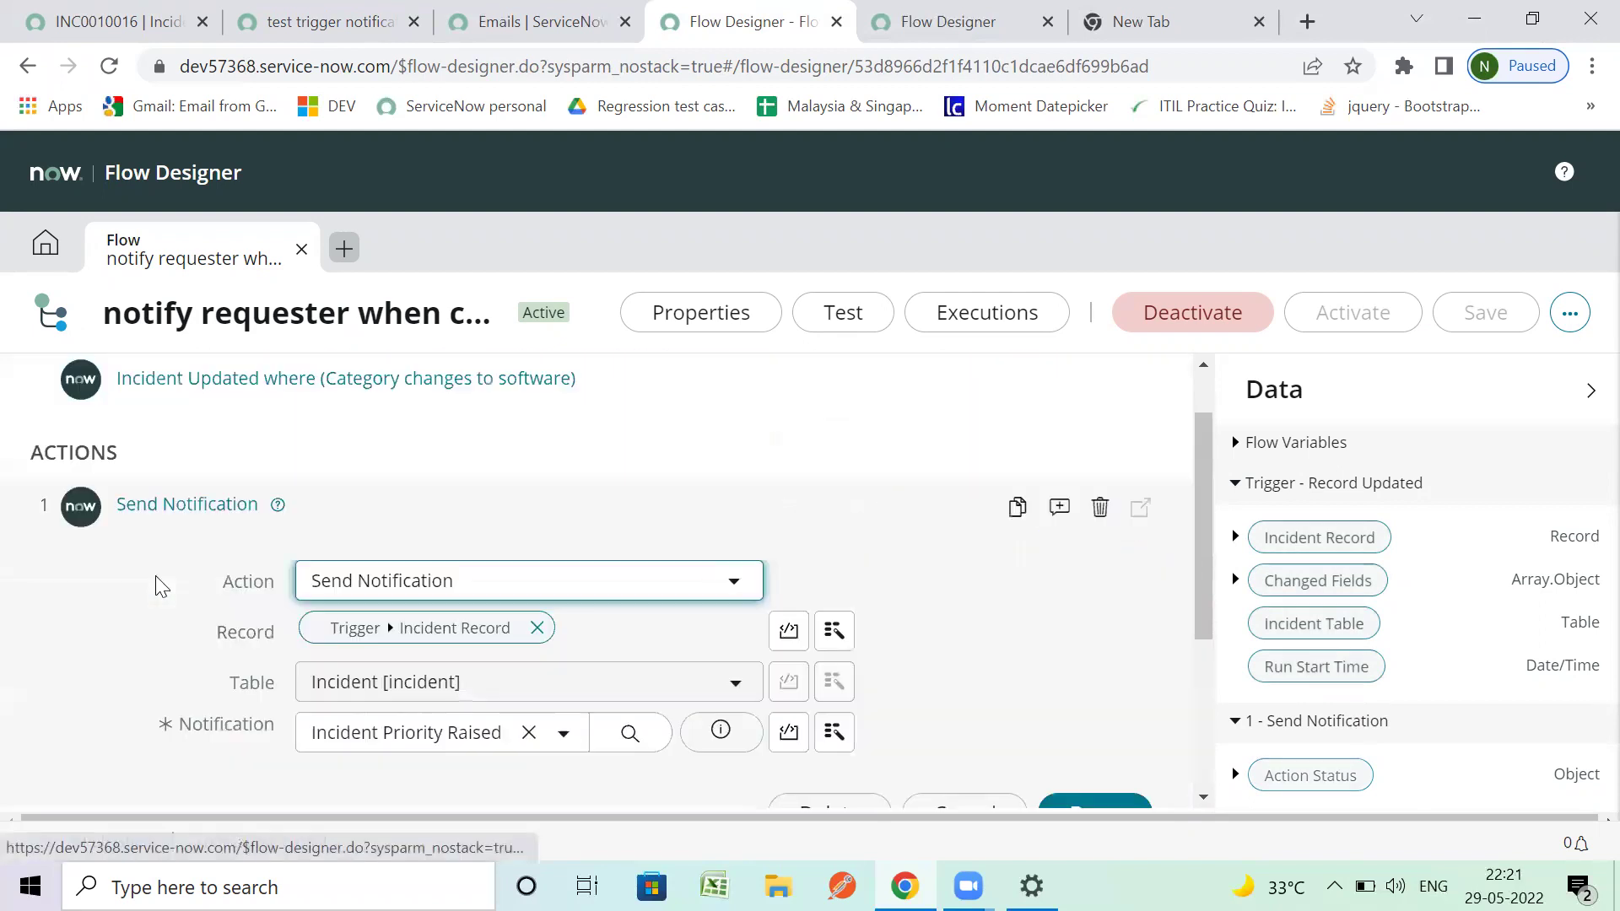
{"action": "left_click", "coordinate": [386, 591]}
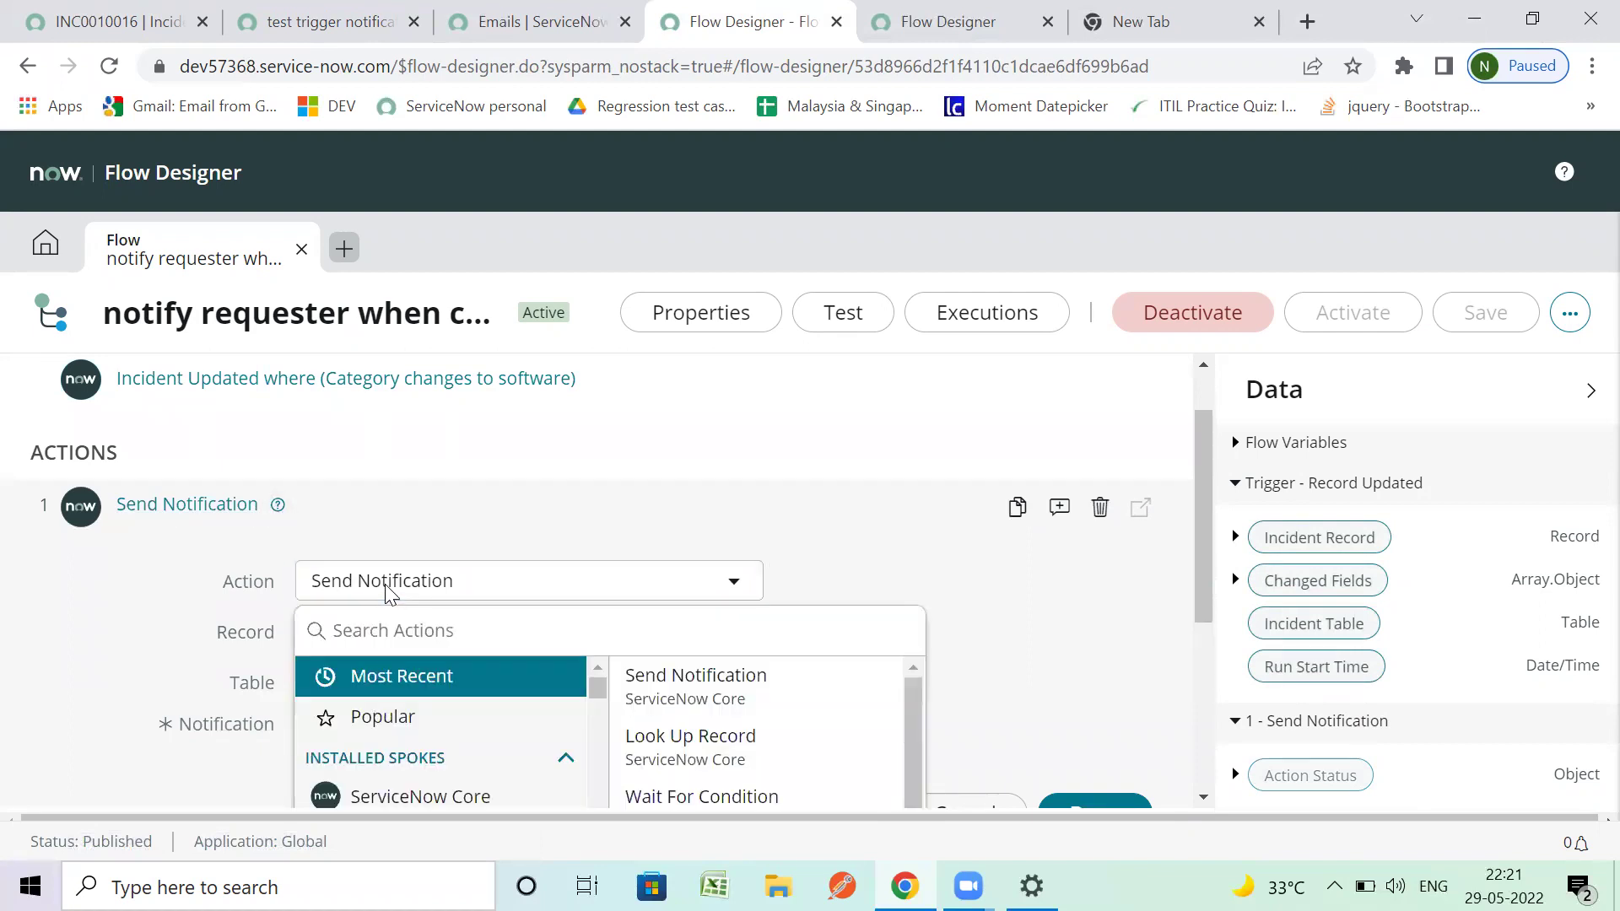
{"action": "scroll", "coordinate": [409, 531], "scroll_direction": "down", "scroll_amount": 2}
{"action": "scroll", "coordinate": [410, 532], "scroll_direction": "up", "scroll_amount": 1}
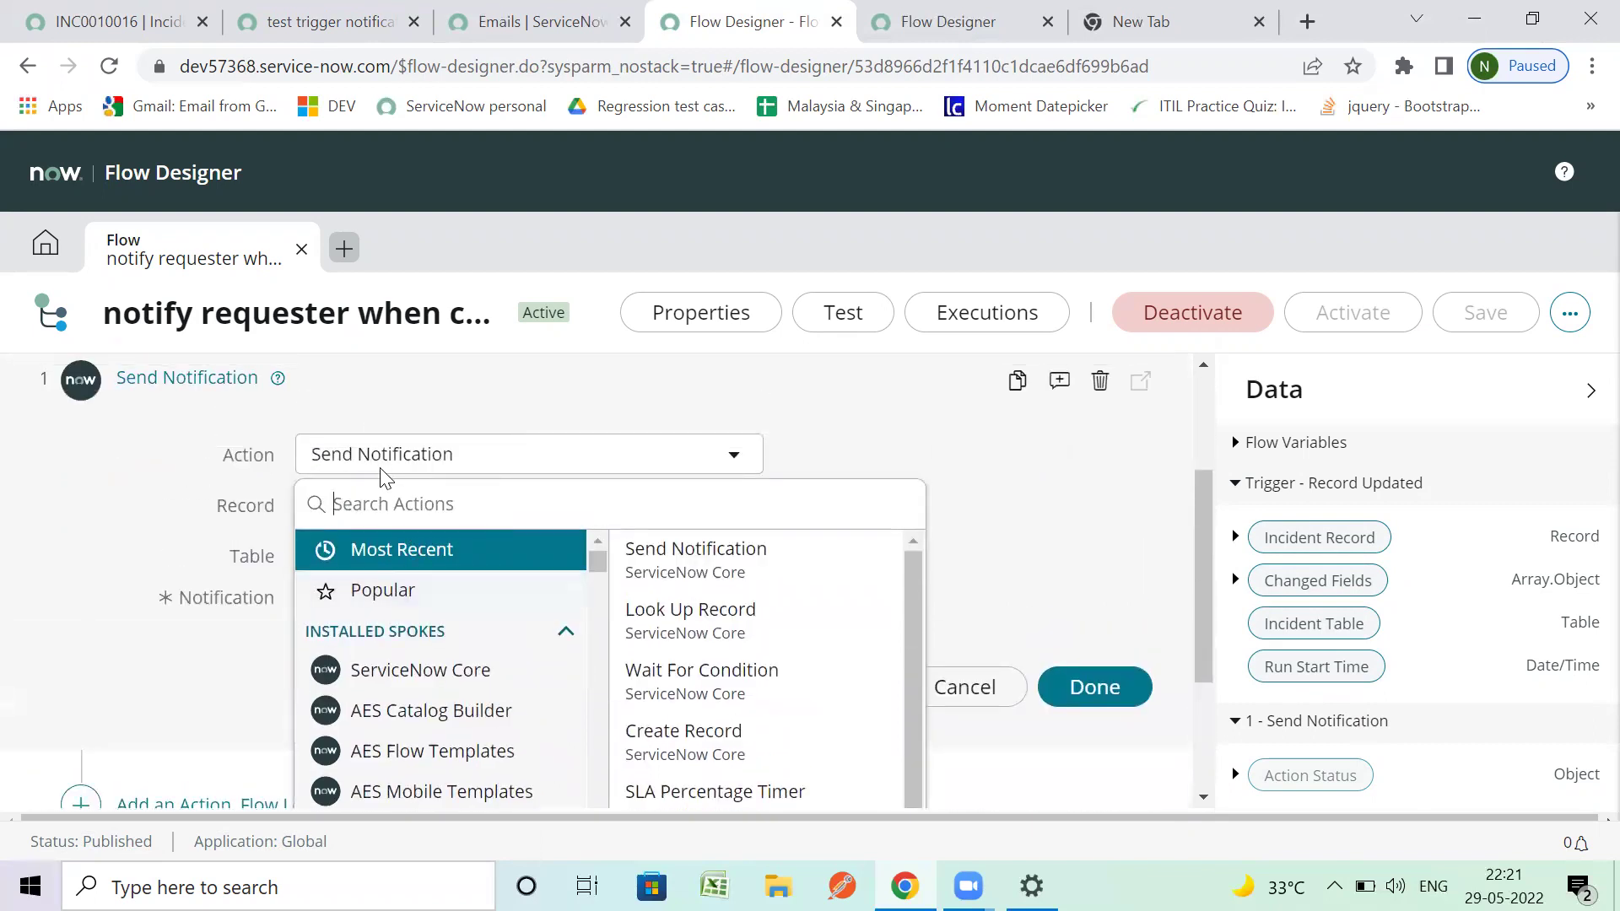
{"action": "scroll", "coordinate": [516, 658], "scroll_direction": "down", "scroll_amount": 1}
{"action": "scroll", "coordinate": [510, 657], "scroll_direction": "up", "scroll_amount": 1}
{"action": "left_click", "coordinate": [470, 678]}
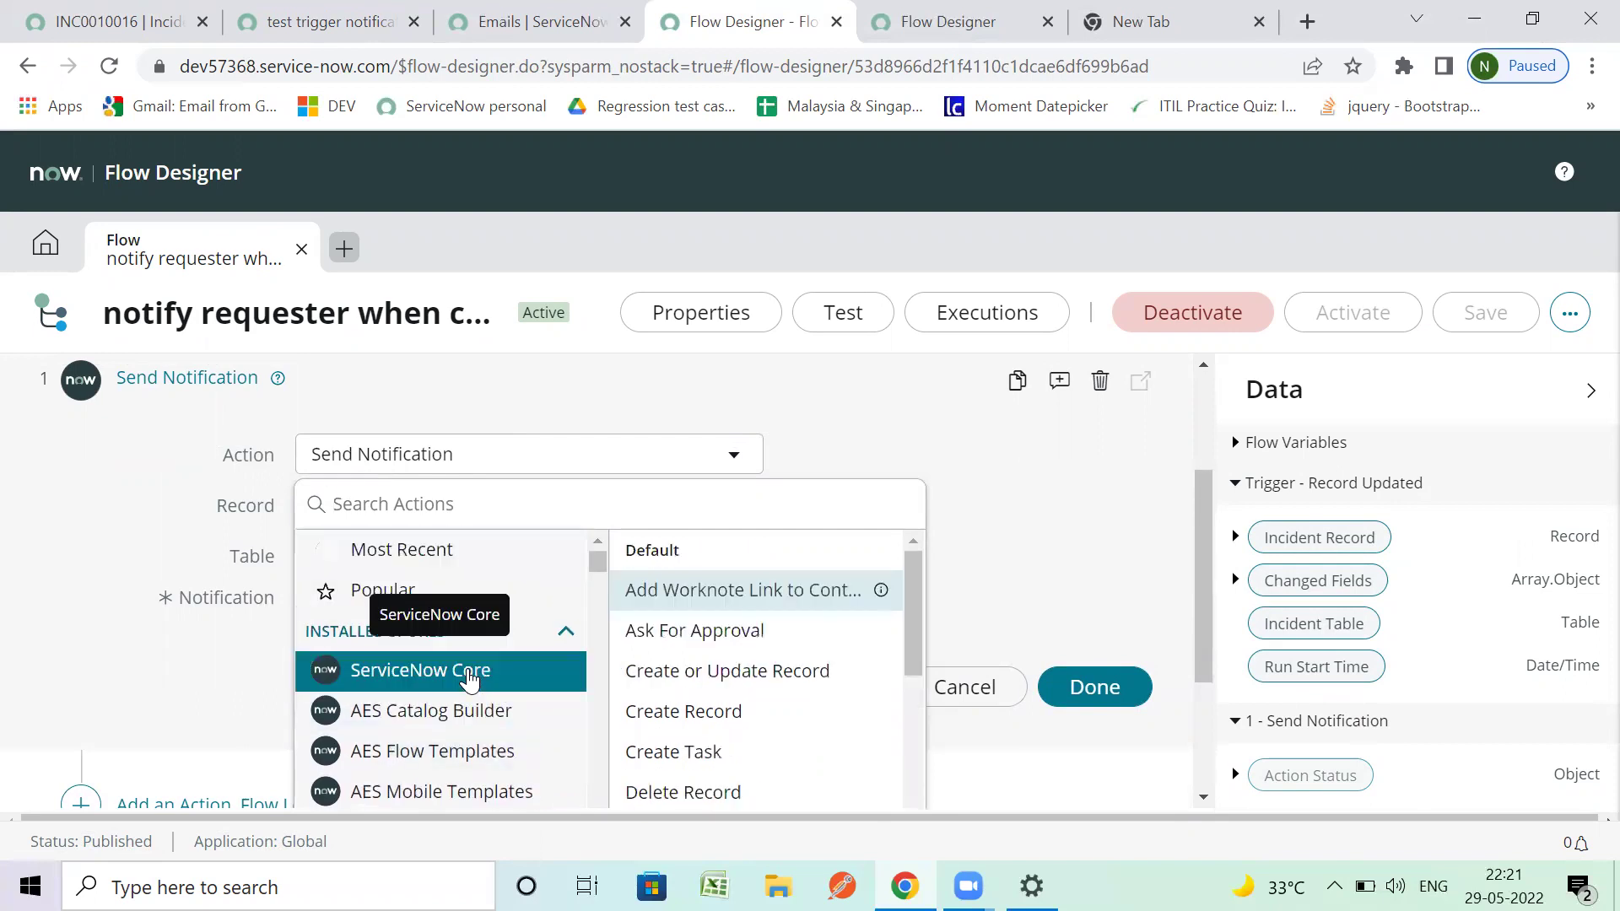
{"action": "scroll", "coordinate": [768, 629], "scroll_direction": "down", "scroll_amount": 3}
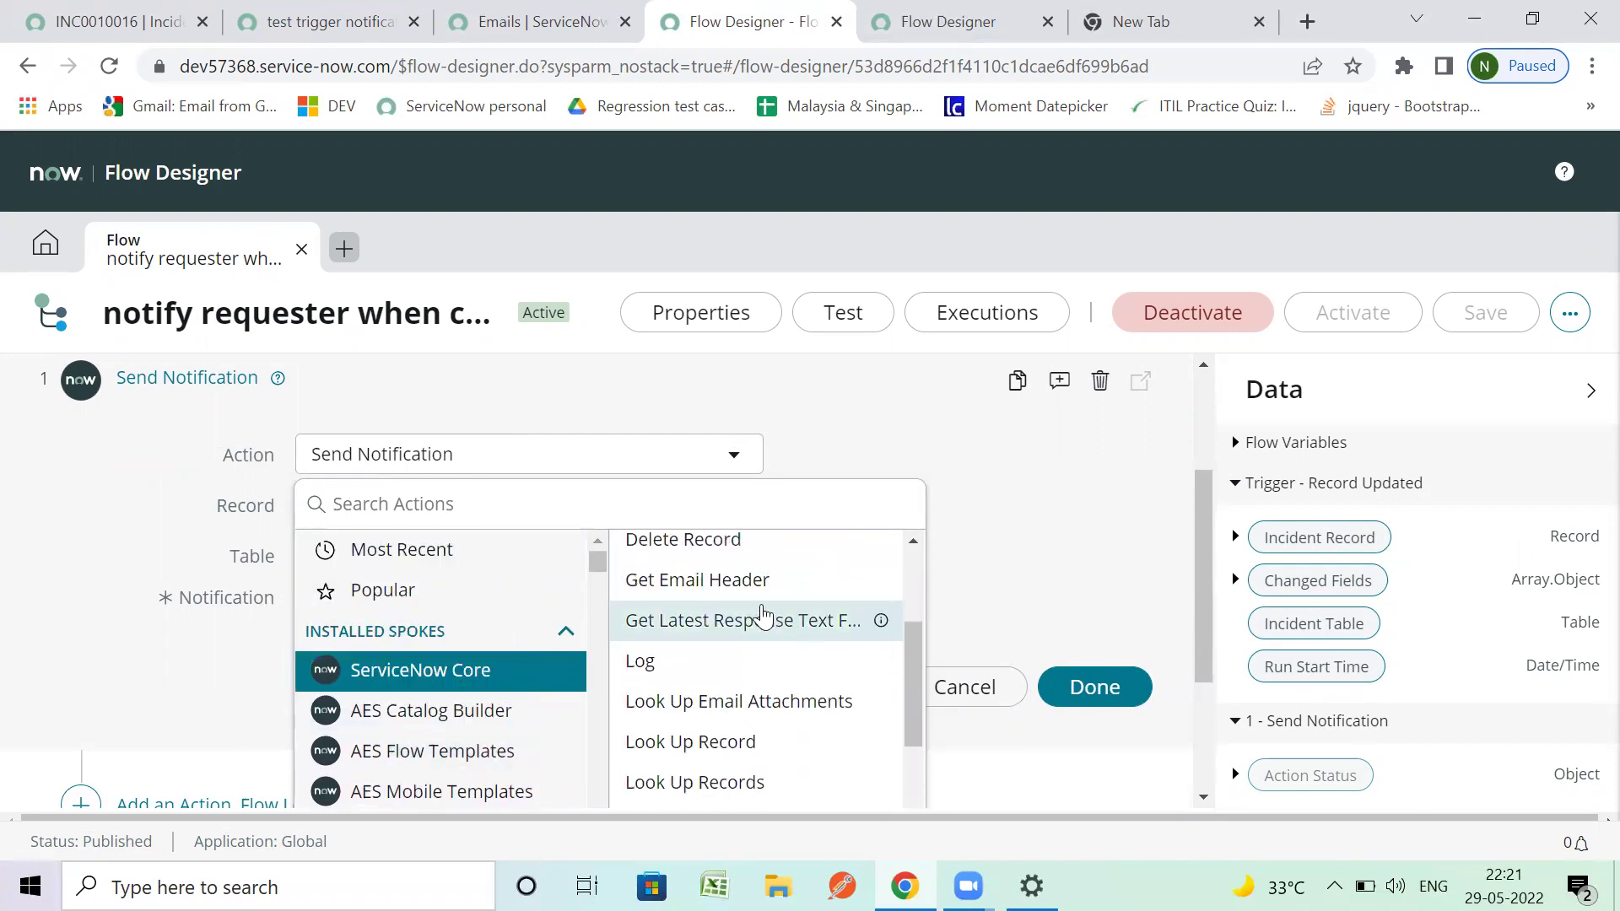
{"action": "left_click", "coordinate": [676, 509]}
{"action": "type", "text": "mail"}
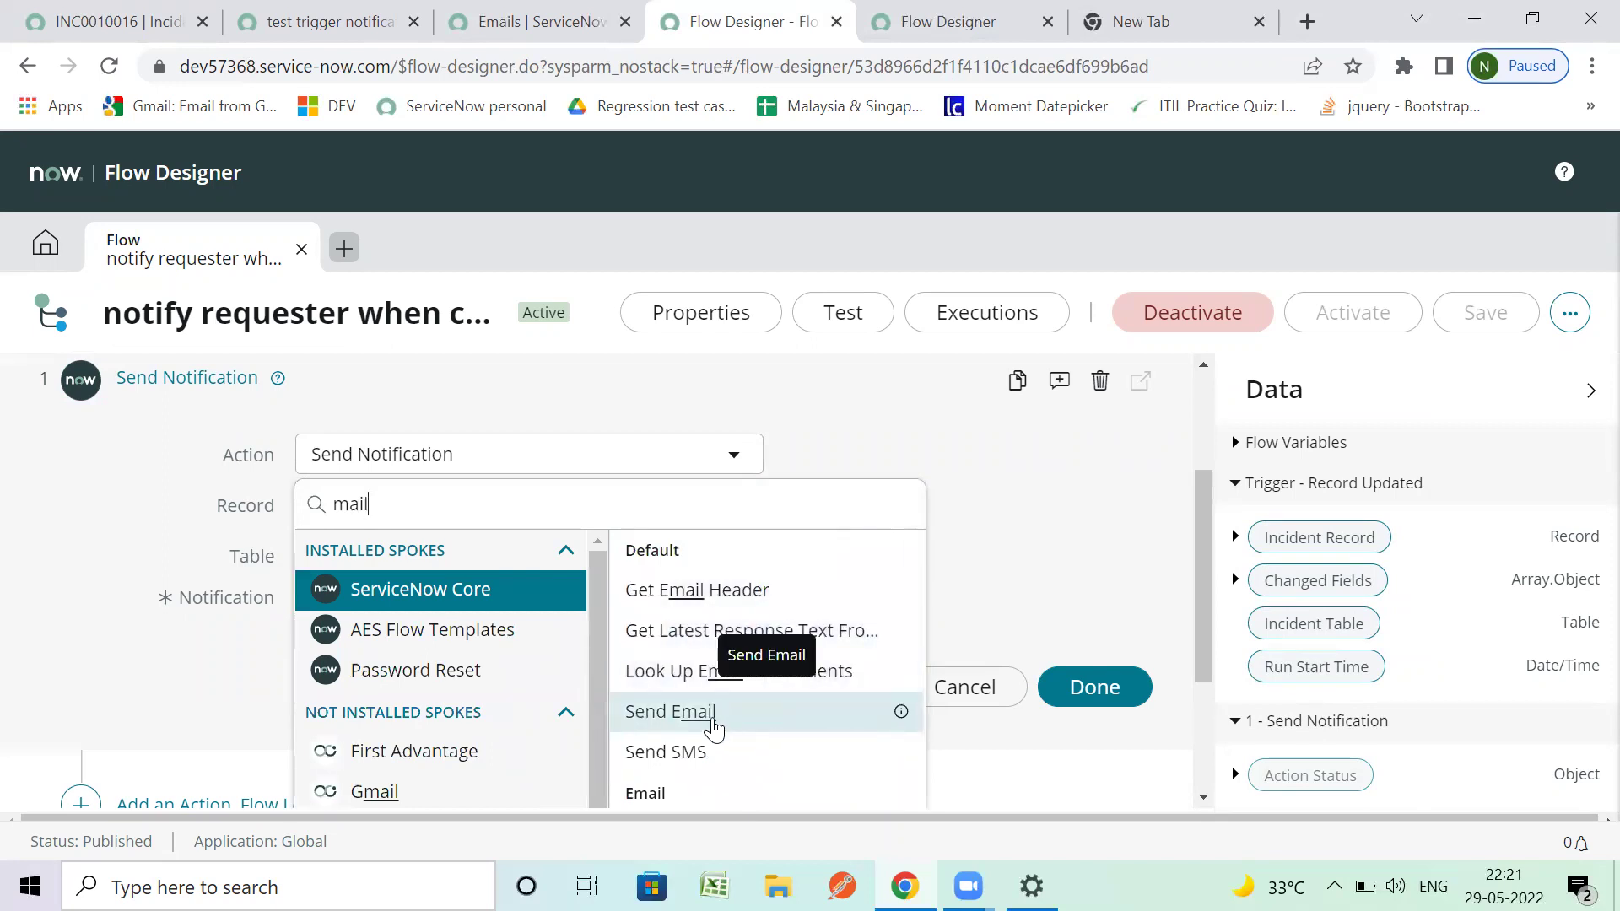
{"action": "scroll", "coordinate": [717, 727], "scroll_direction": "down", "scroll_amount": 1}
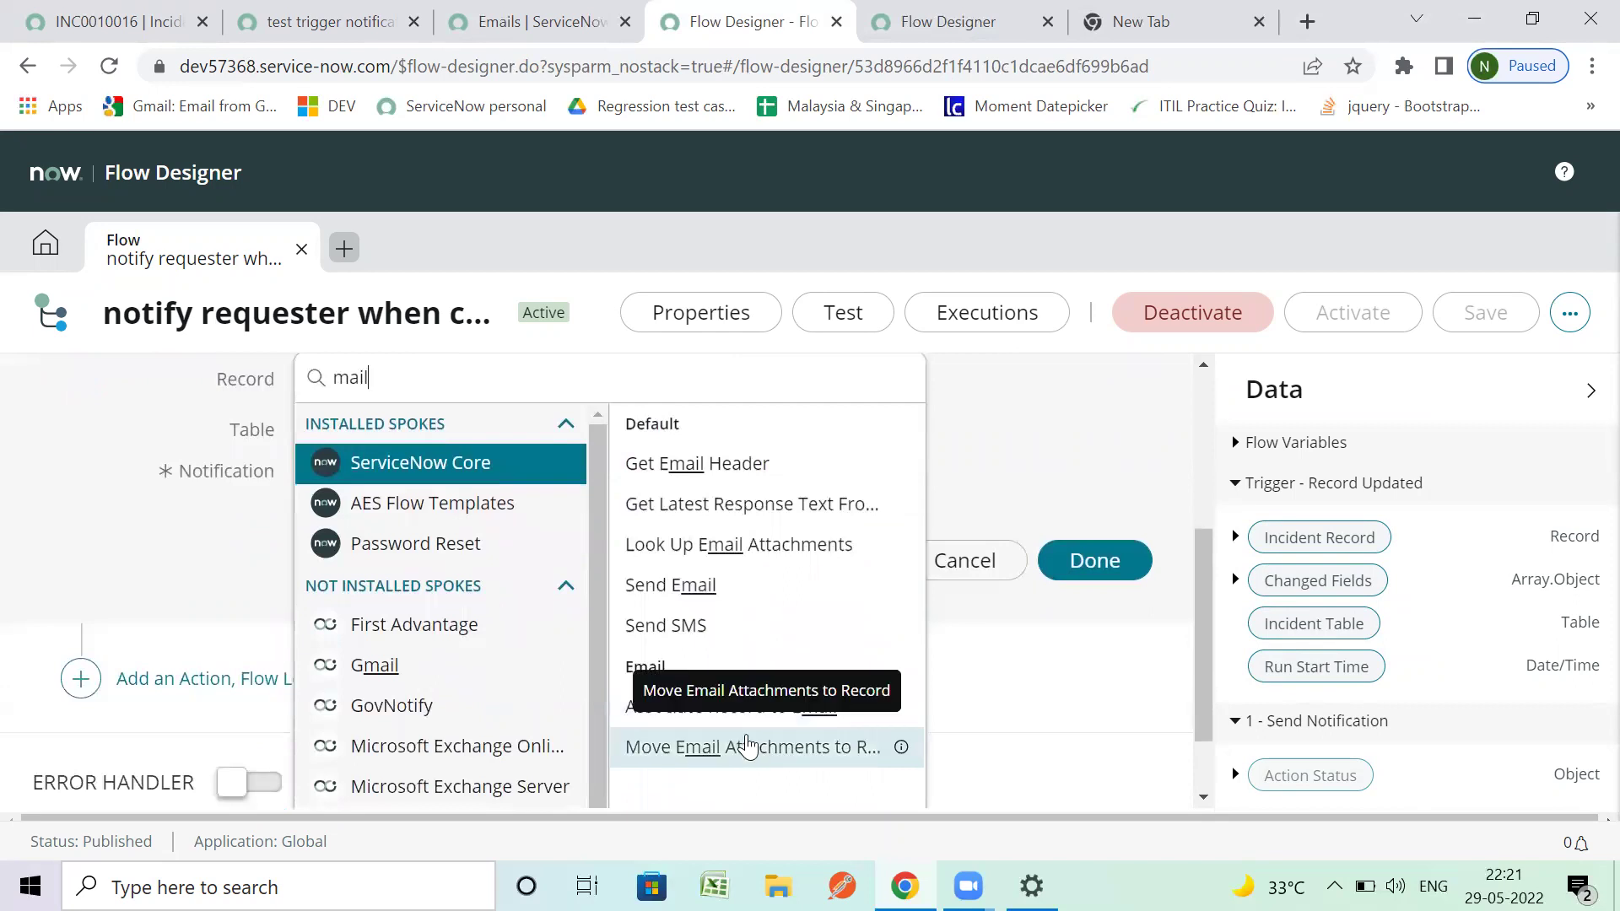
{"action": "scroll", "coordinate": [749, 741], "scroll_direction": "up", "scroll_amount": 3}
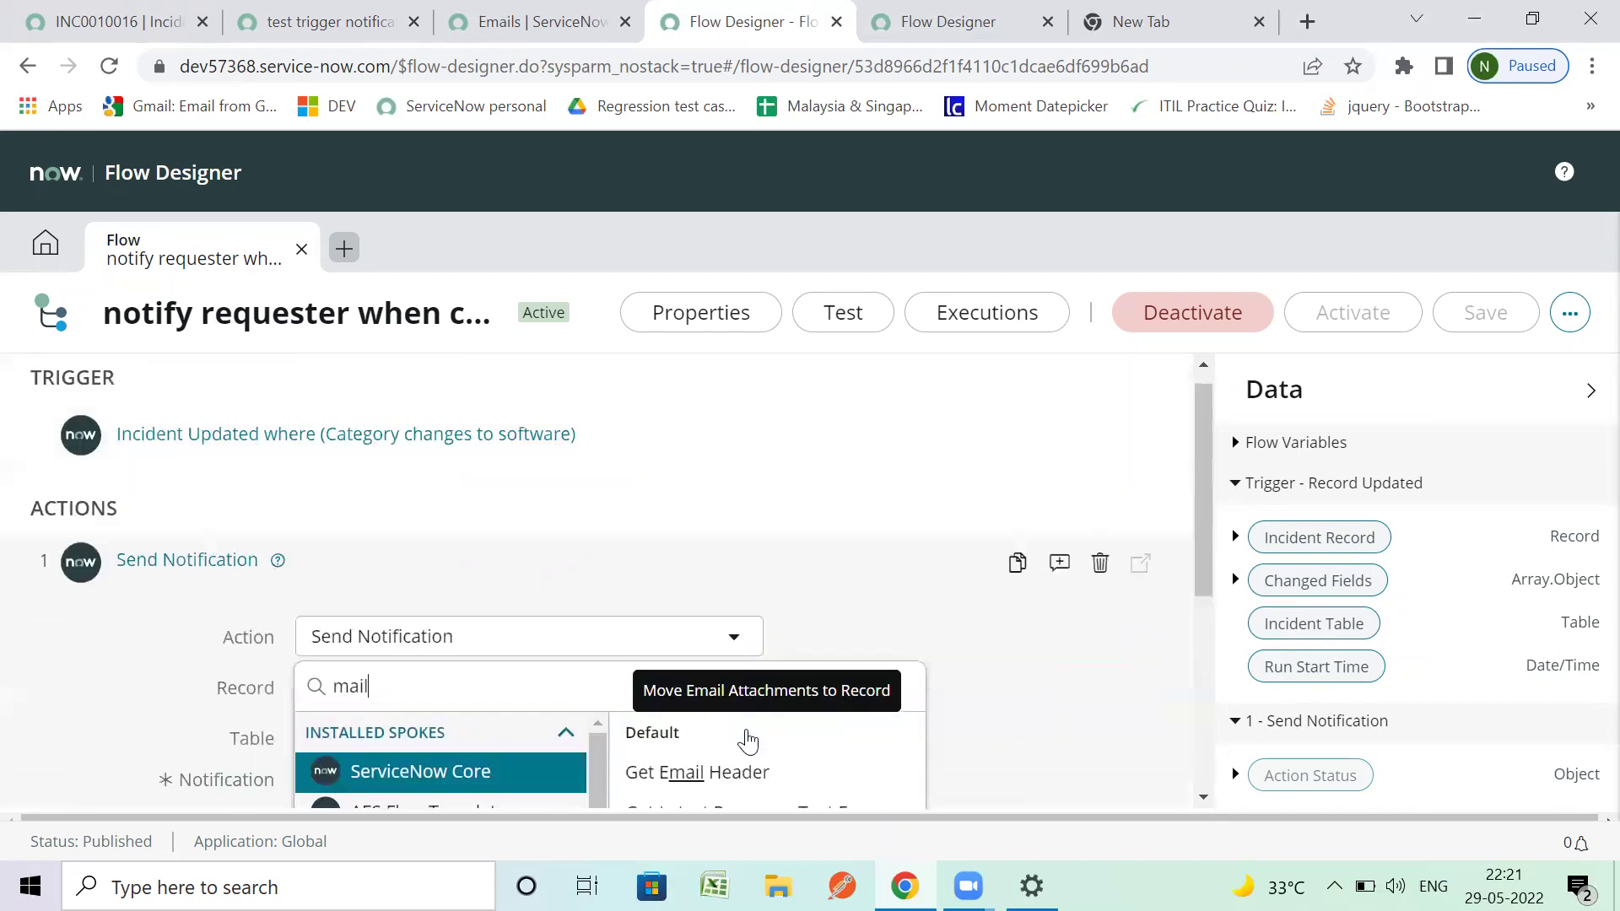
{"action": "left_click", "coordinate": [128, 685]}
Step: Bring up the magnifier lookup on the Send Notification action's Notification field
{"action": "scroll", "coordinate": [181, 654], "scroll_direction": "down", "scroll_amount": 3}
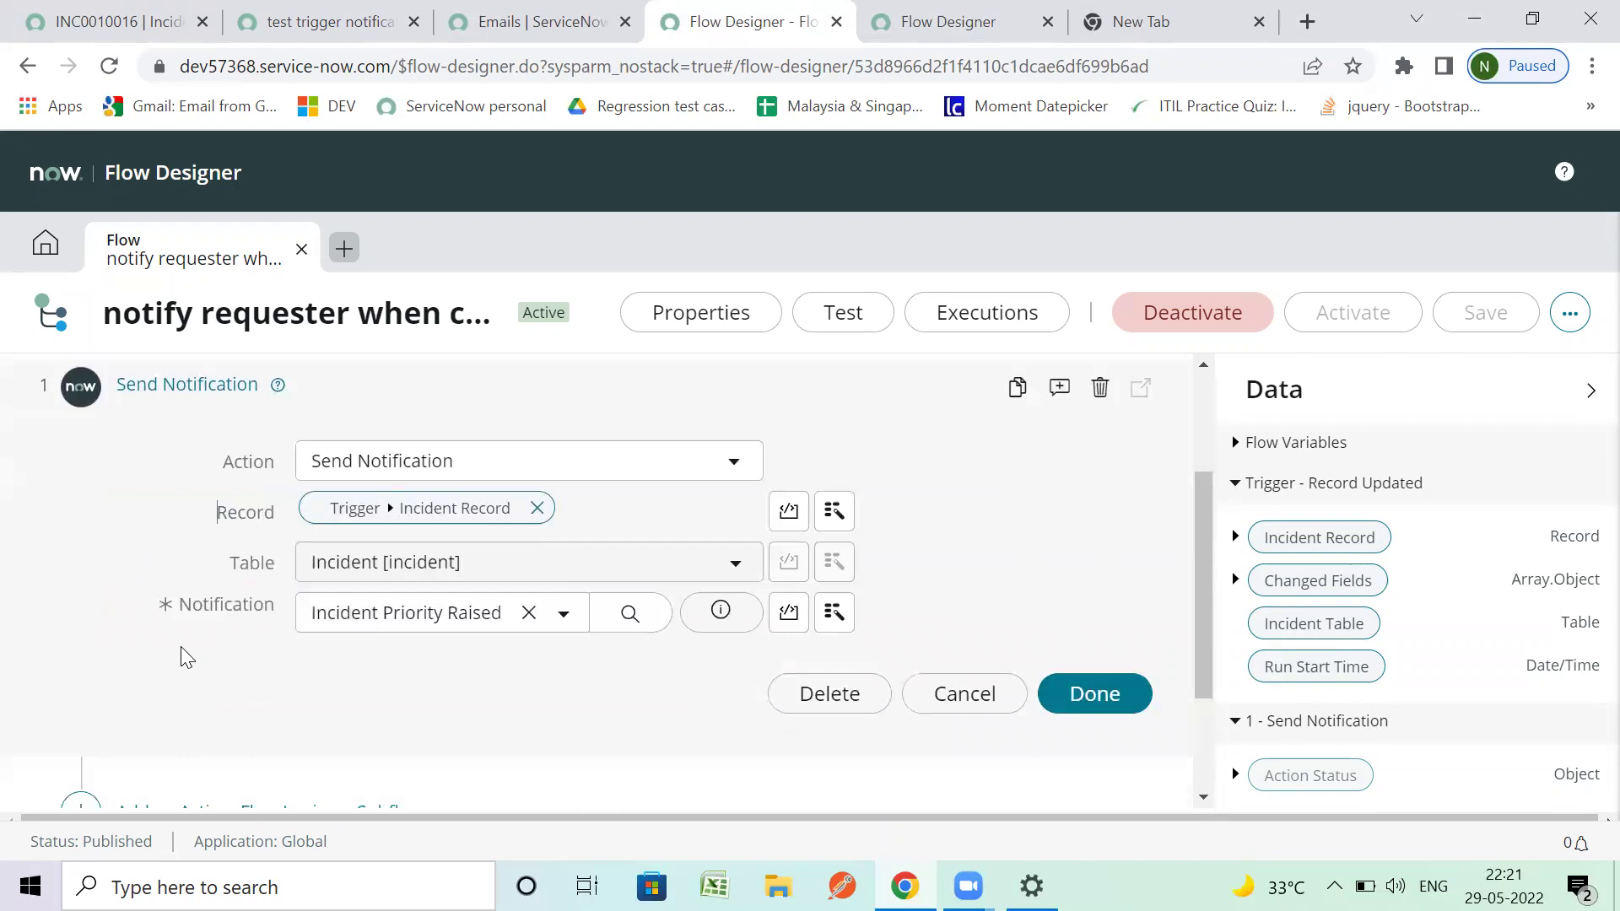
{"action": "scroll", "coordinate": [48, 658], "scroll_direction": "up", "scroll_amount": 3}
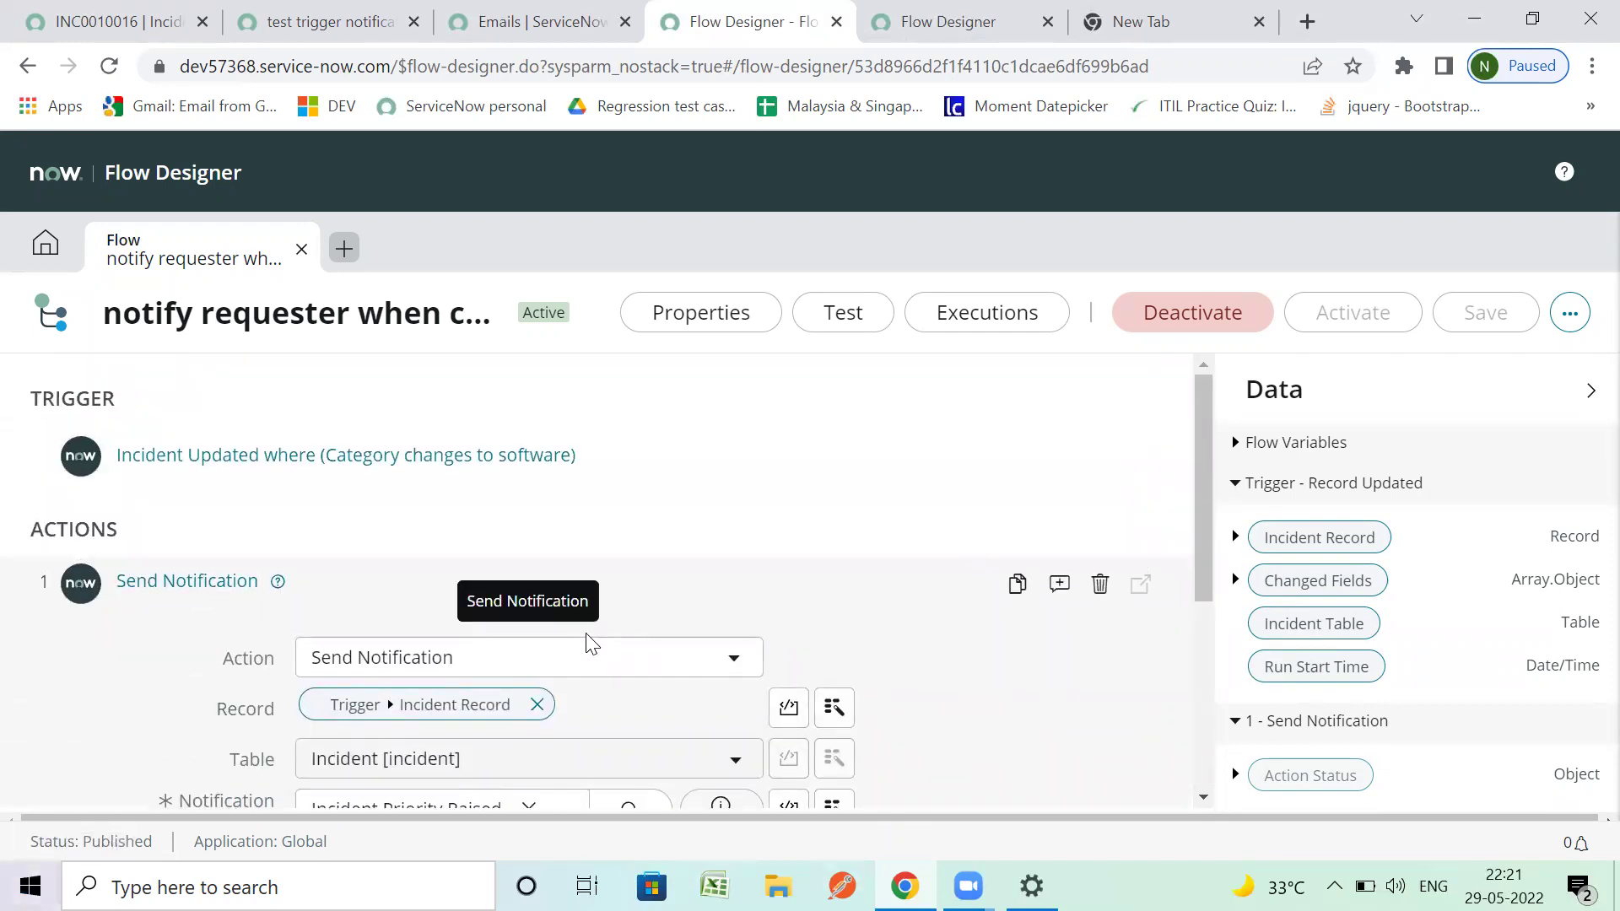
{"action": "scroll", "coordinate": [590, 635], "scroll_direction": "down", "scroll_amount": 1}
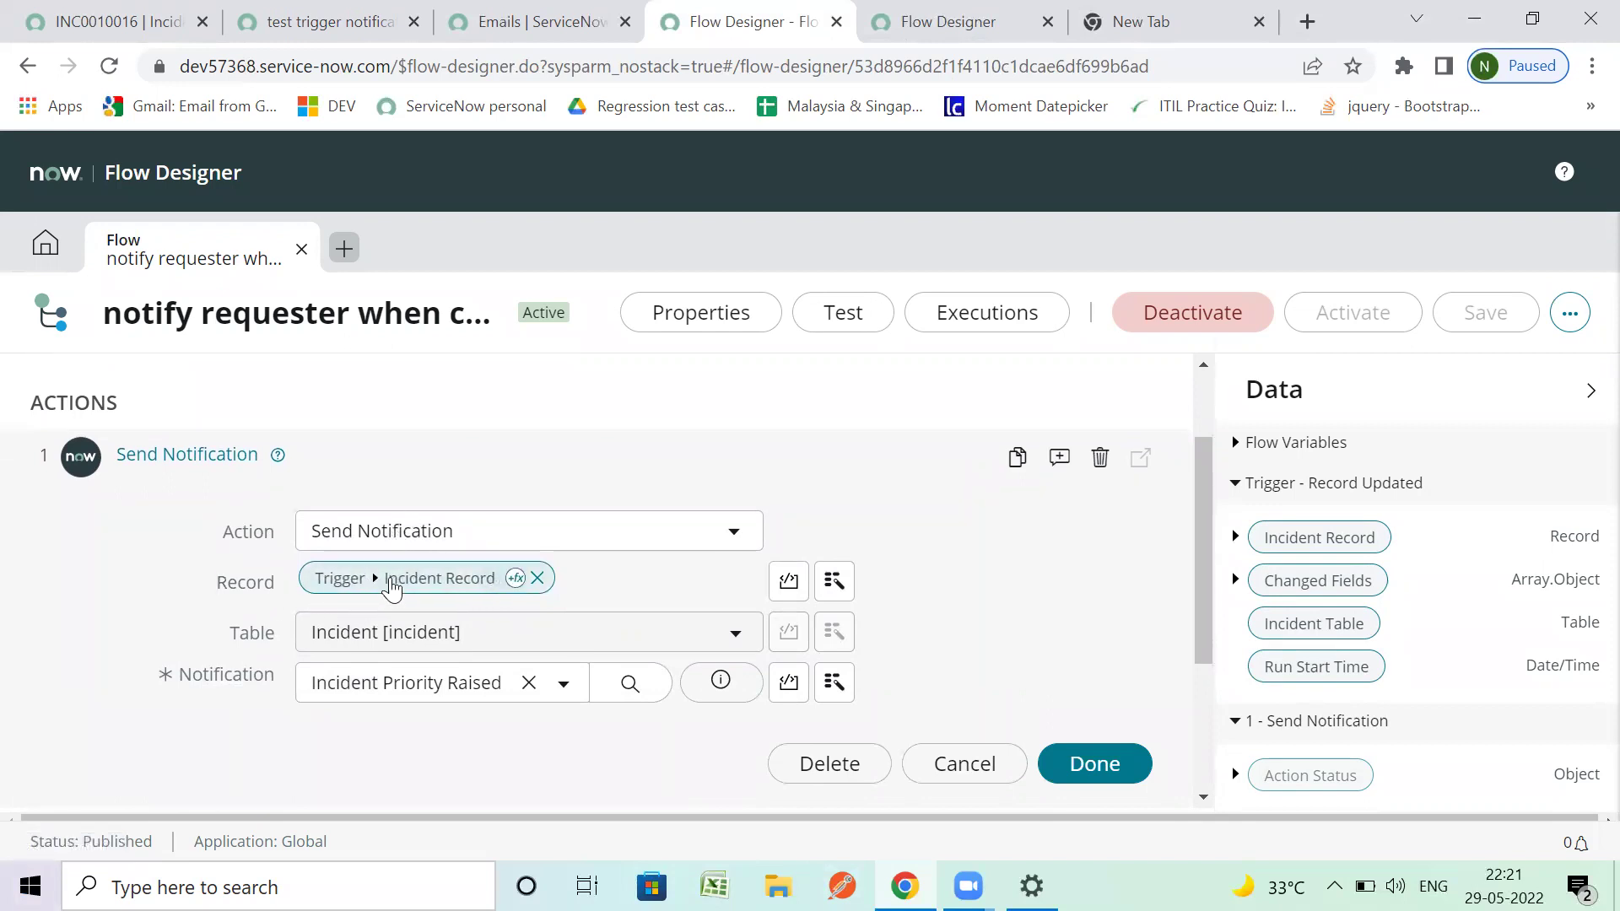
{"action": "scroll", "coordinate": [397, 597], "scroll_direction": "up", "scroll_amount": 1}
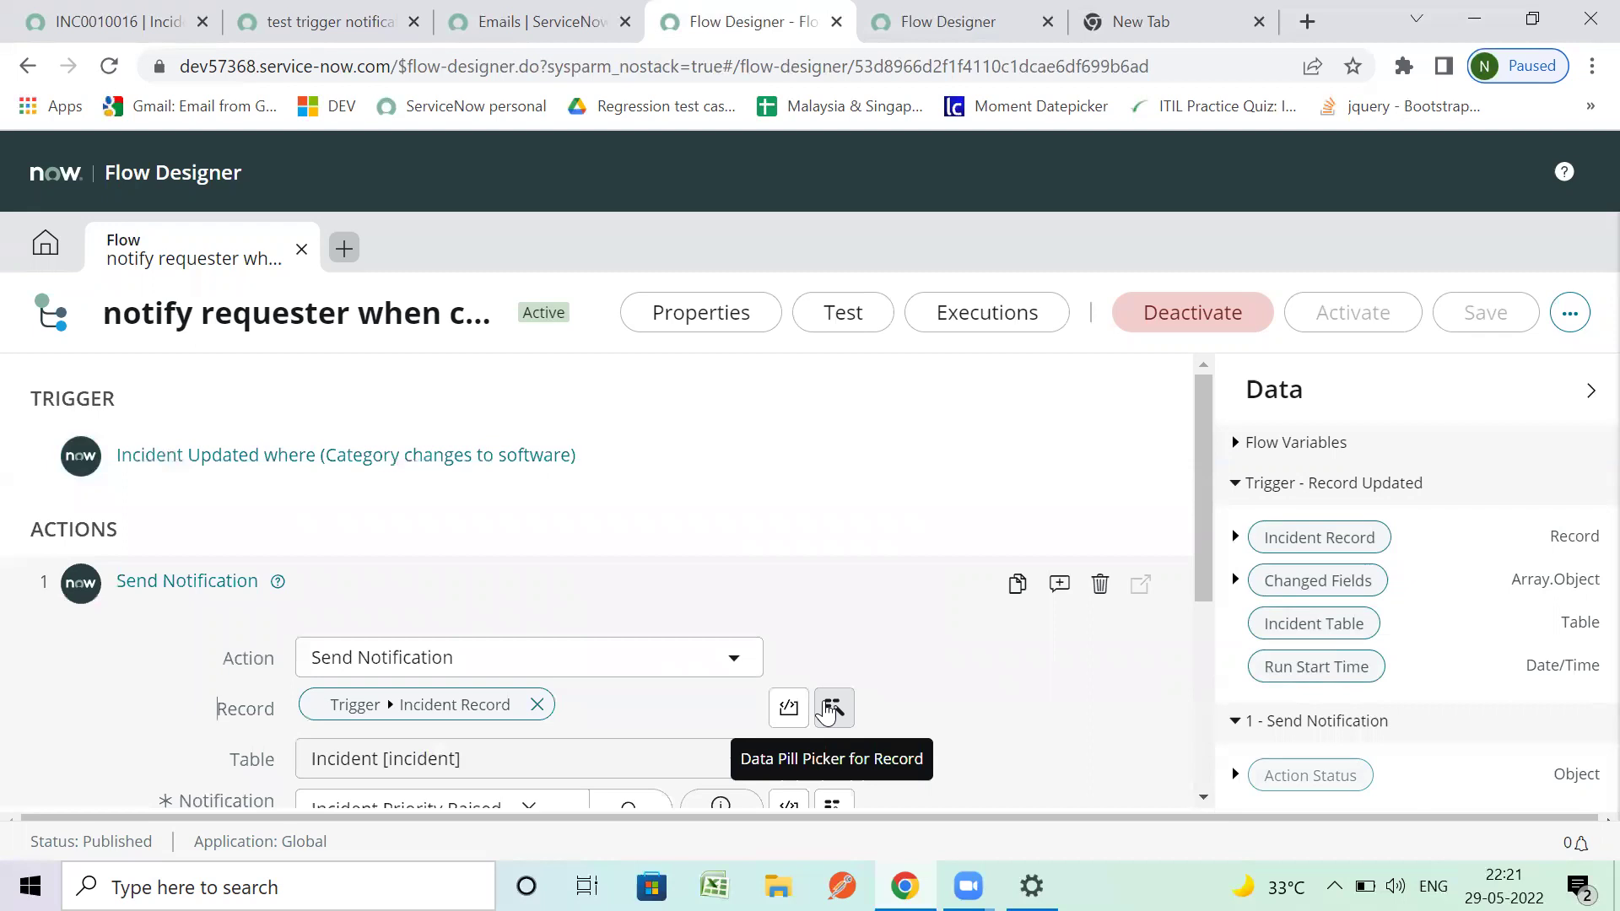
{"action": "scroll", "coordinate": [459, 698], "scroll_direction": "down", "scroll_amount": 1}
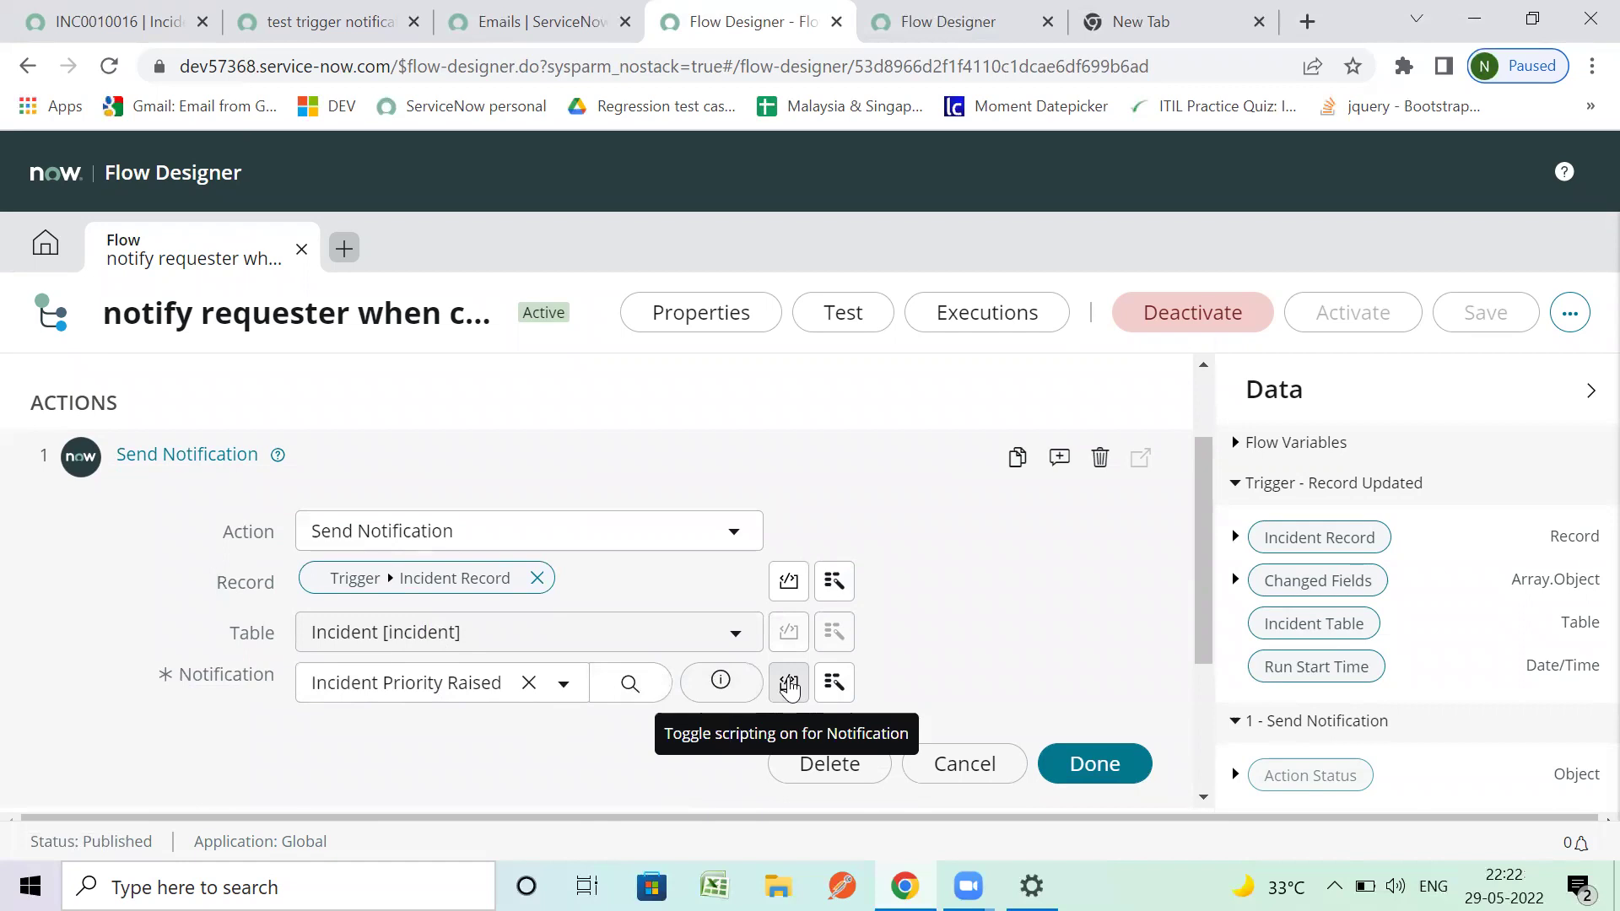
{"action": "left_click", "coordinate": [629, 684]}
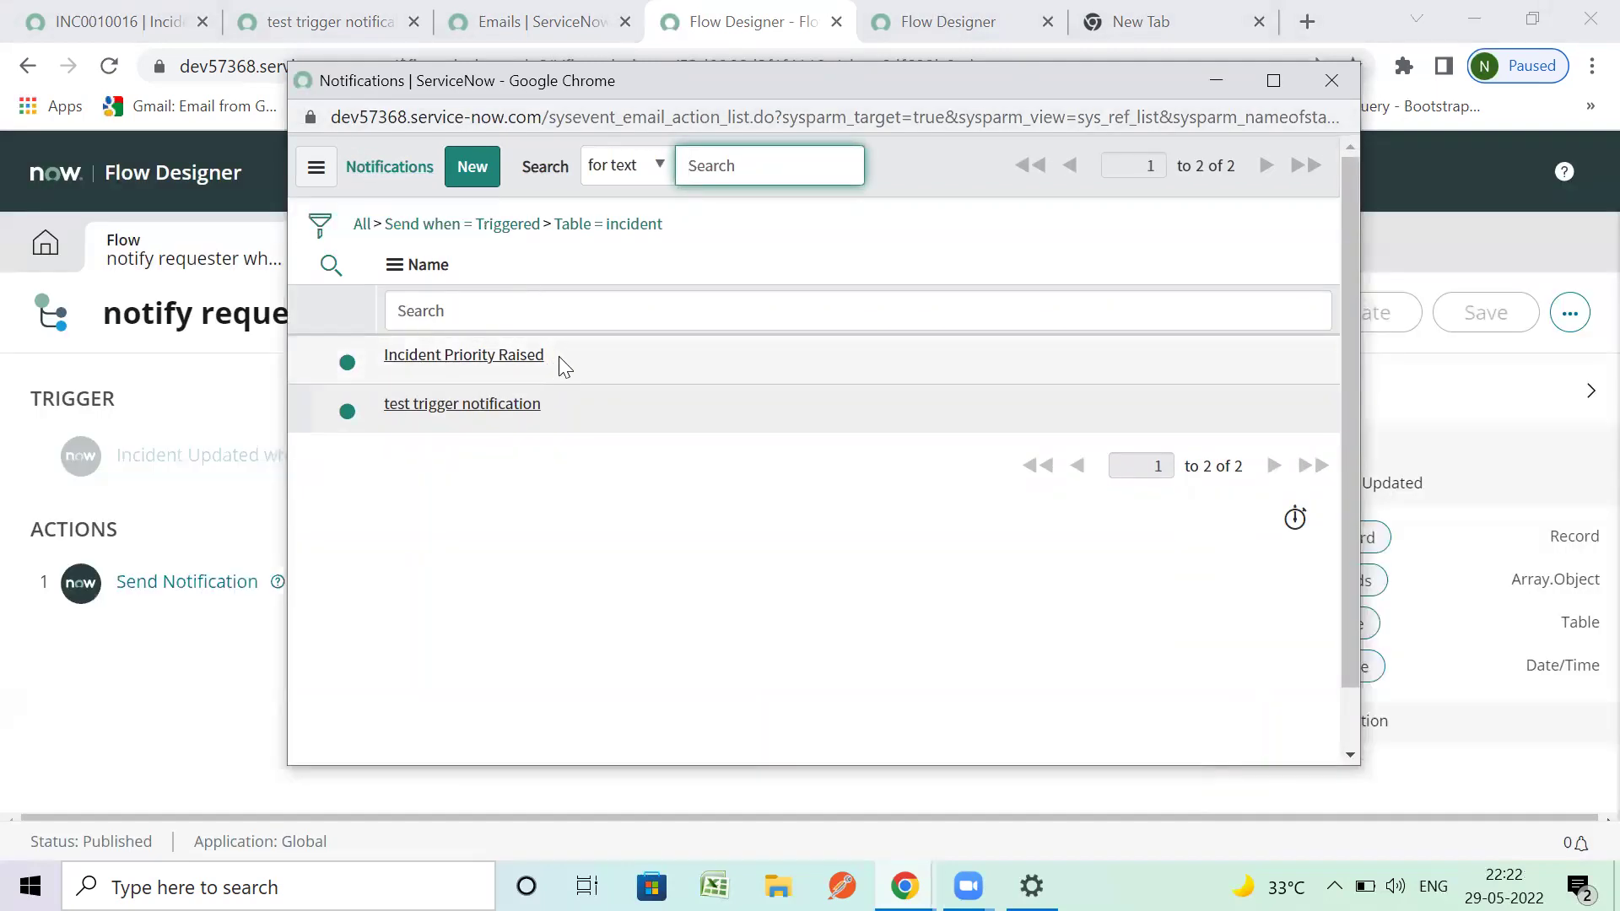
{"action": "left_click_drag", "start_coordinate": [570, 351], "coordinate": [381, 353]}
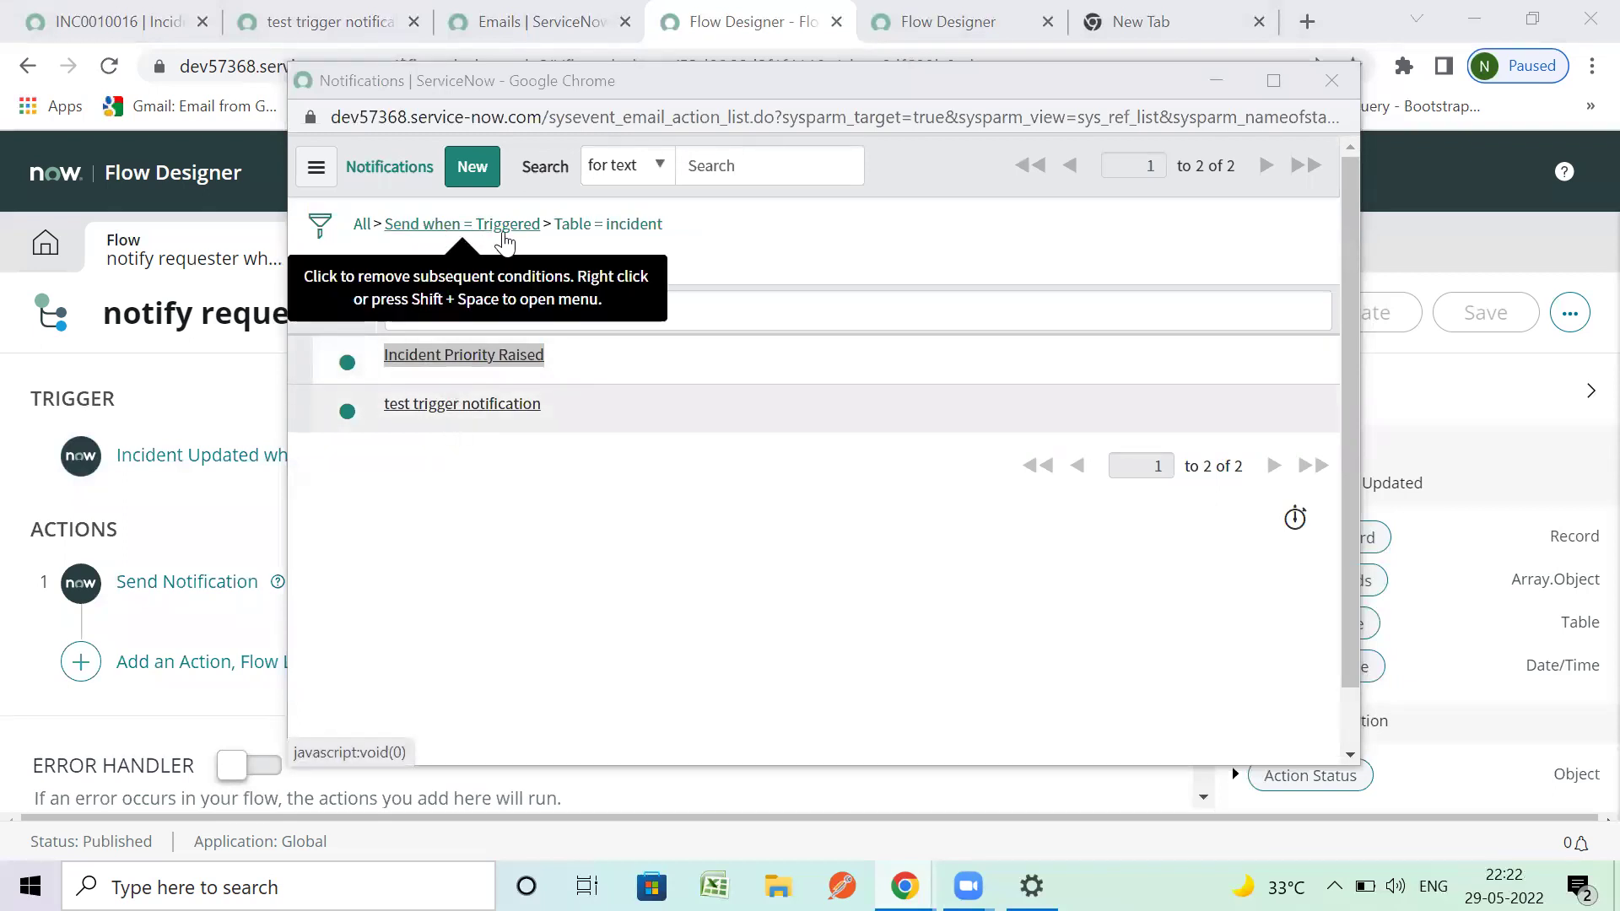
{"action": "left_click", "coordinate": [478, 405]}
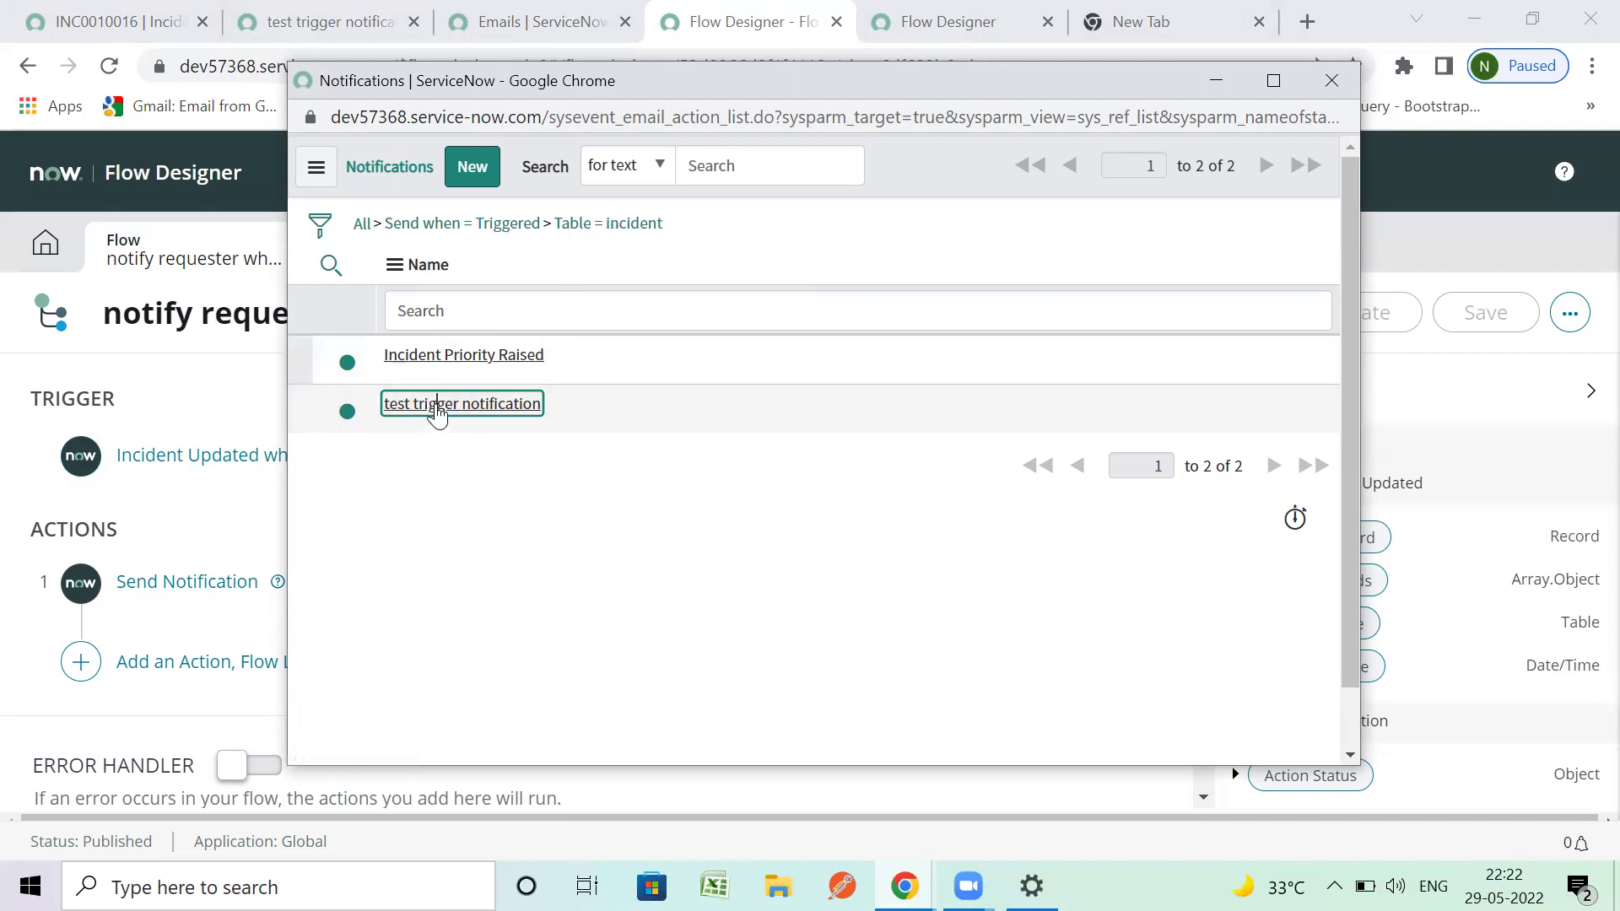
{"action": "left_click", "coordinate": [1331, 81]}
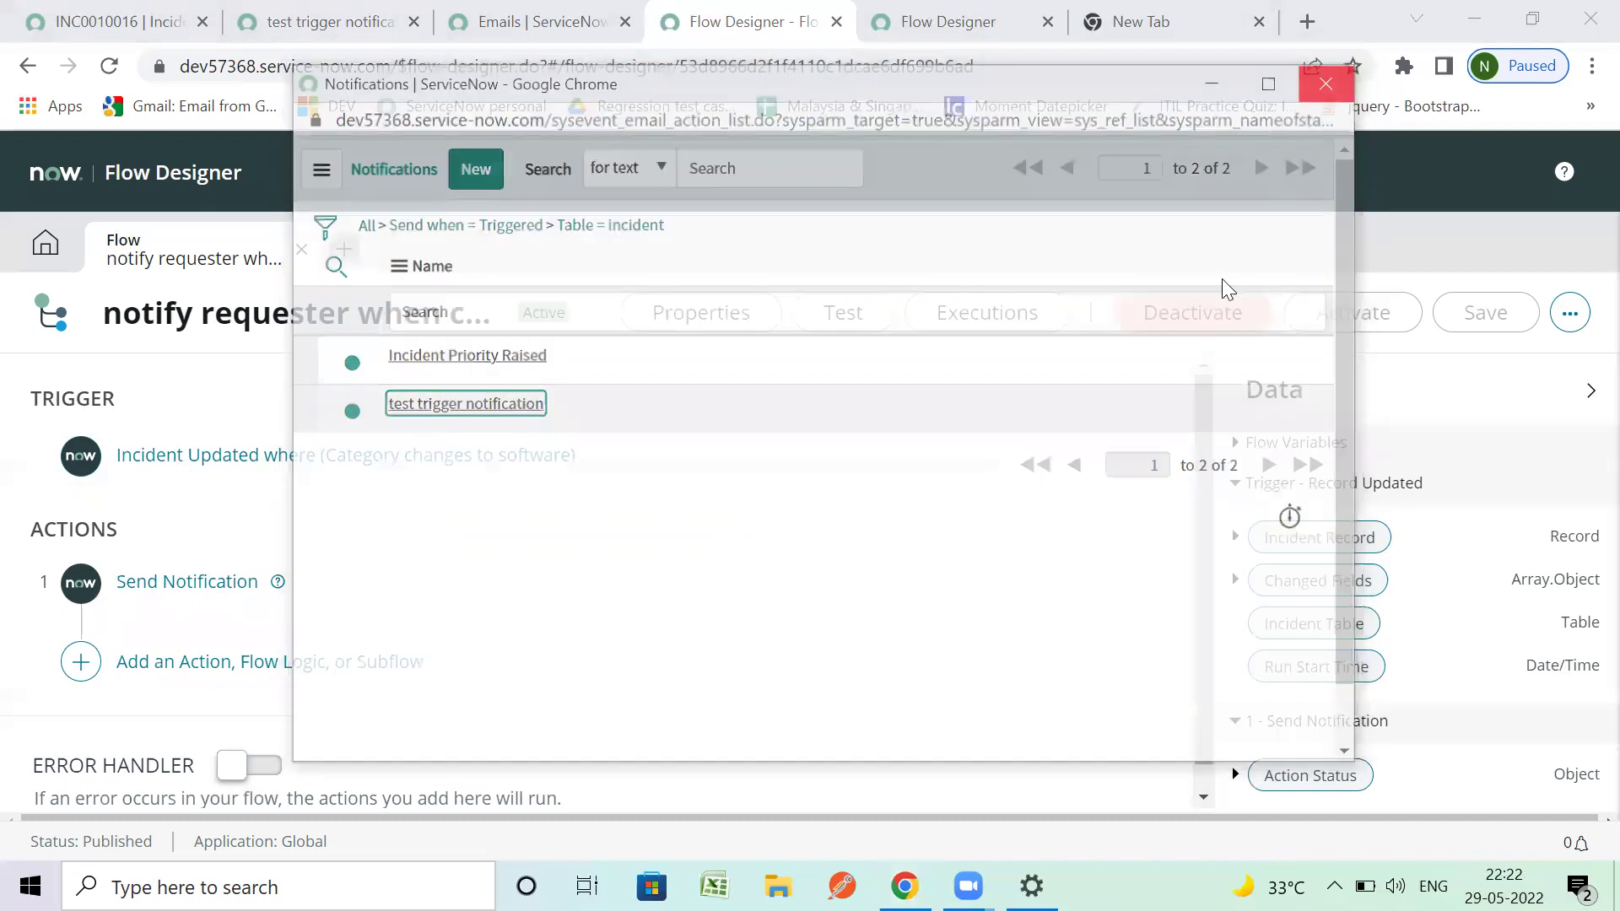
{"action": "left_click", "coordinate": [185, 582]}
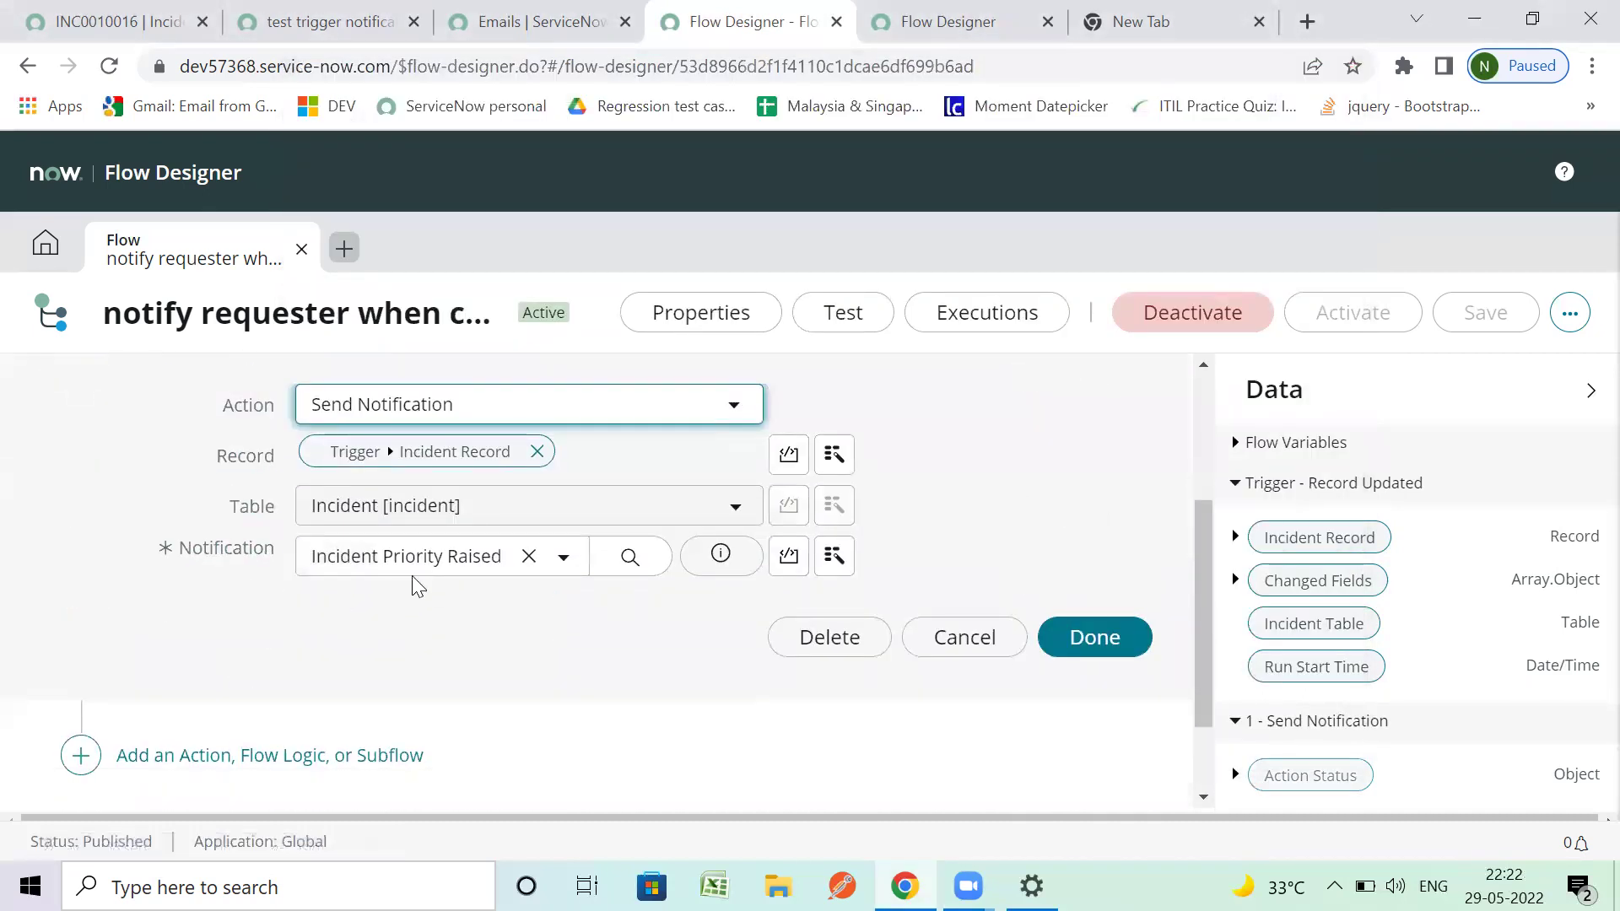
Step: Replace Incident Priority Raised with 'test trigger notification' in the Send Notification action and close it
{"action": "left_click", "coordinate": [528, 557]}
{"action": "left_click", "coordinate": [655, 558]}
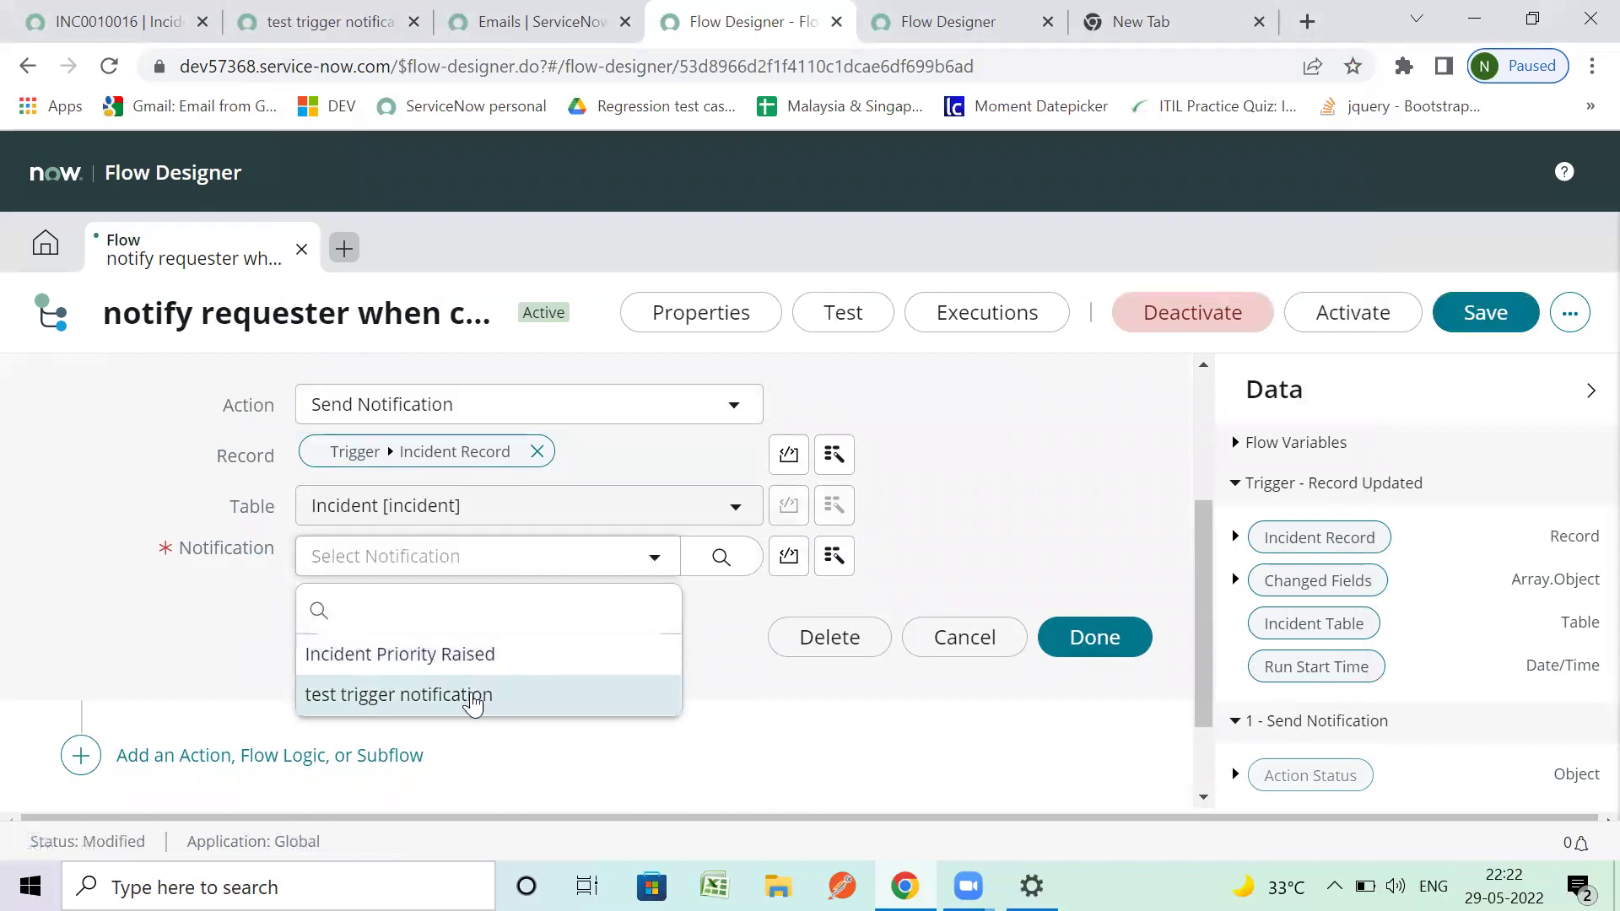
{"action": "left_click", "coordinate": [463, 699]}
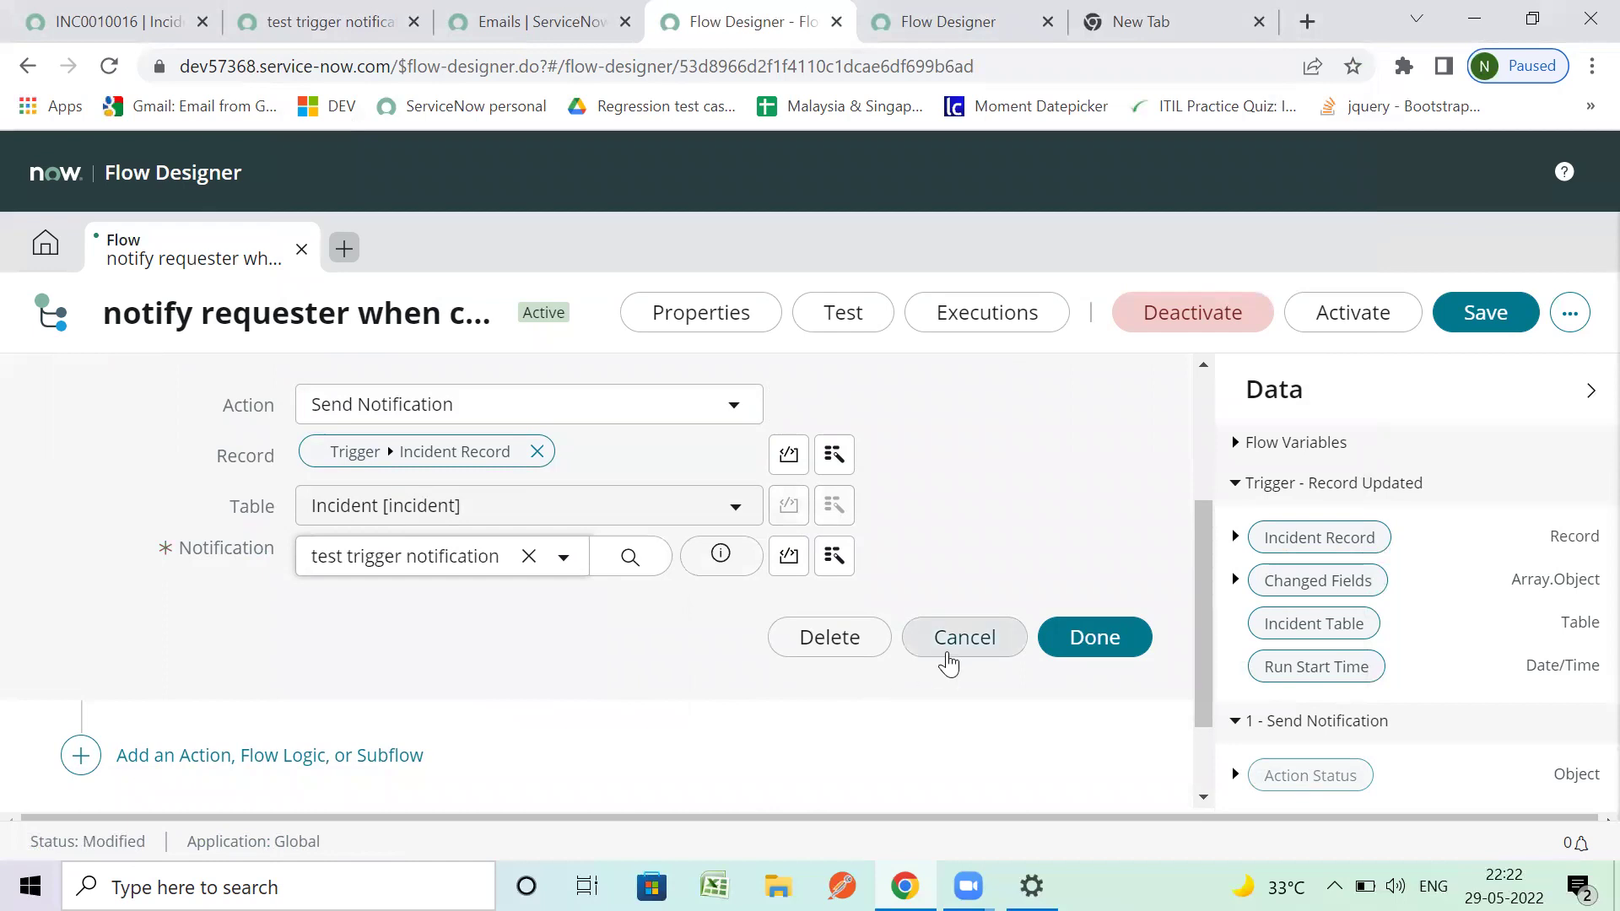
{"action": "left_click", "coordinate": [1088, 648]}
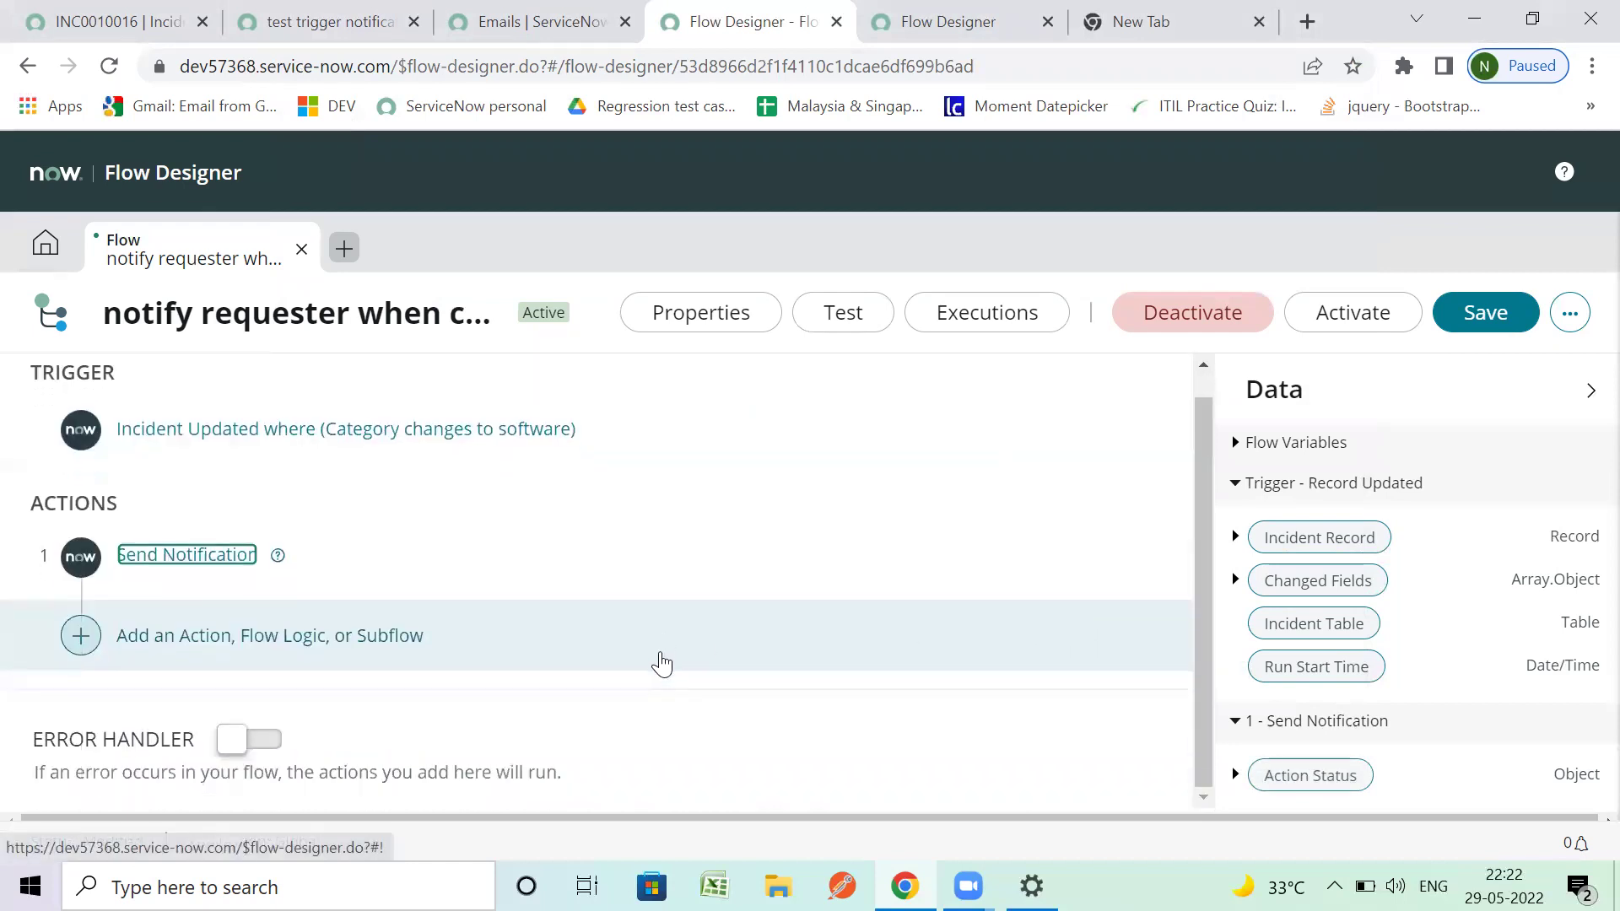
Step: Add a Send Email action, found by searching 'mail', directly below Send Notification
{"action": "left_click", "coordinate": [81, 638]}
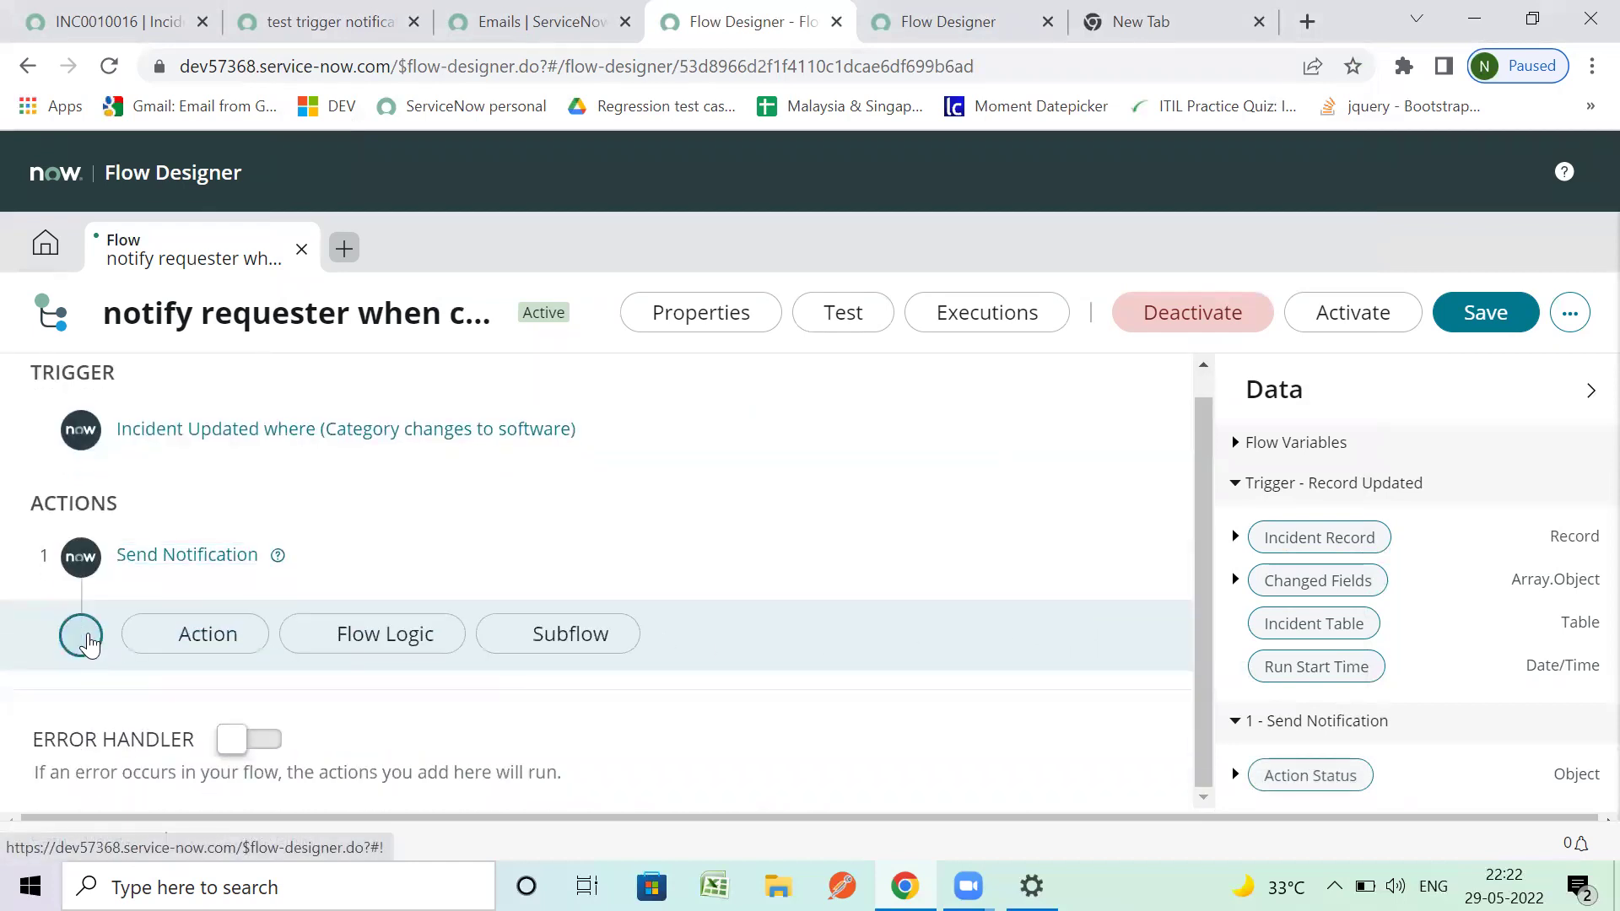
{"action": "left_click", "coordinate": [163, 638]}
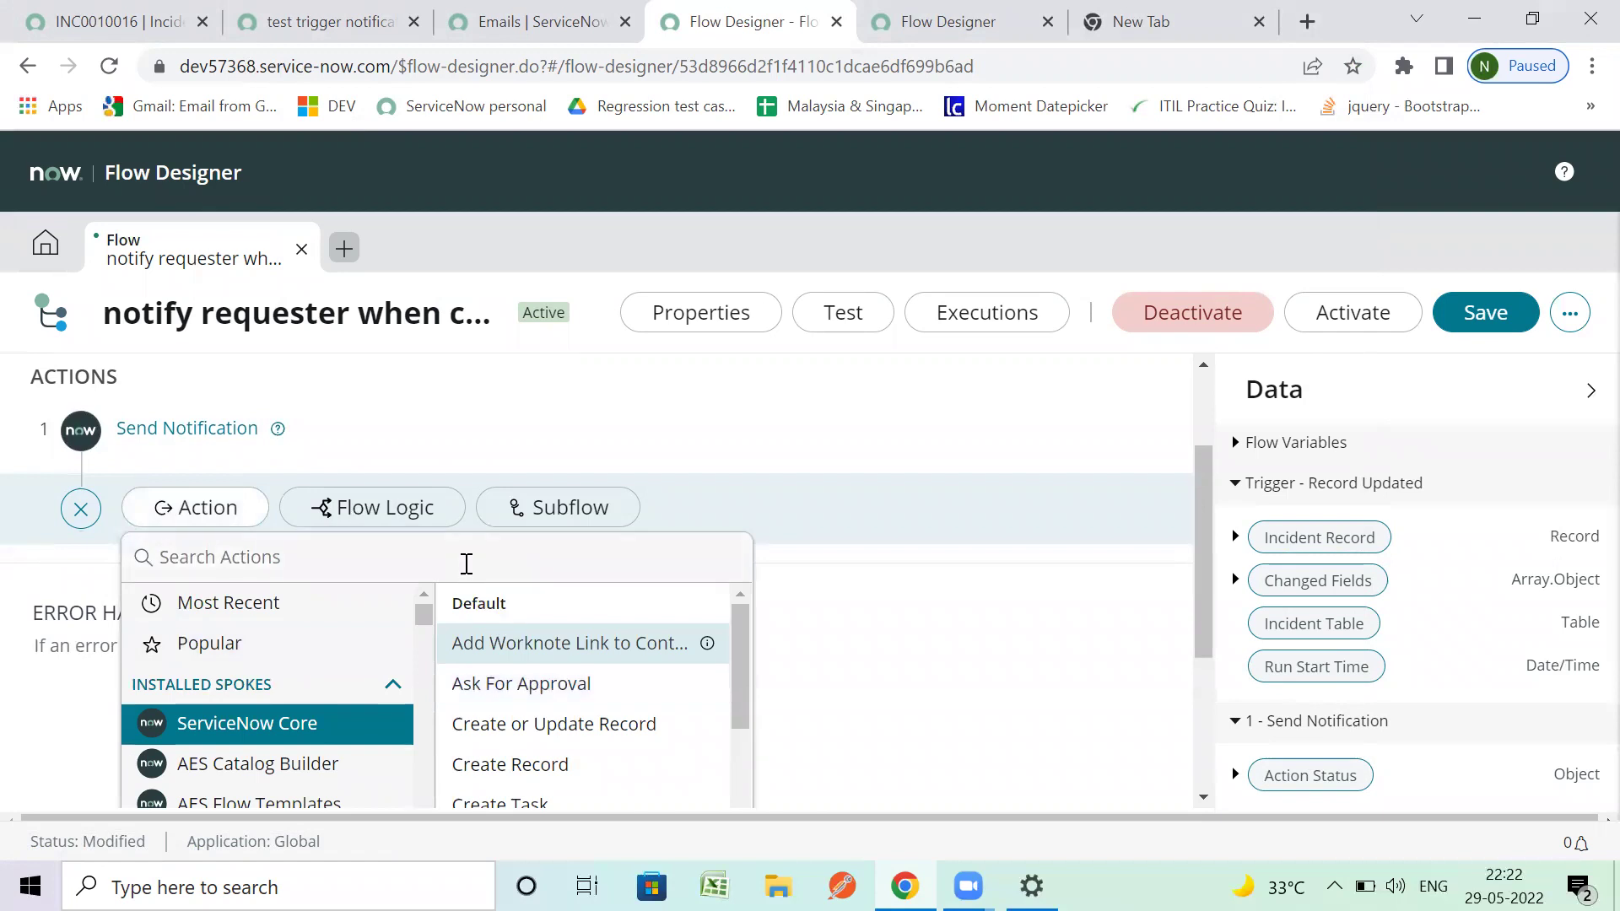
{"action": "left_click", "coordinate": [354, 548]}
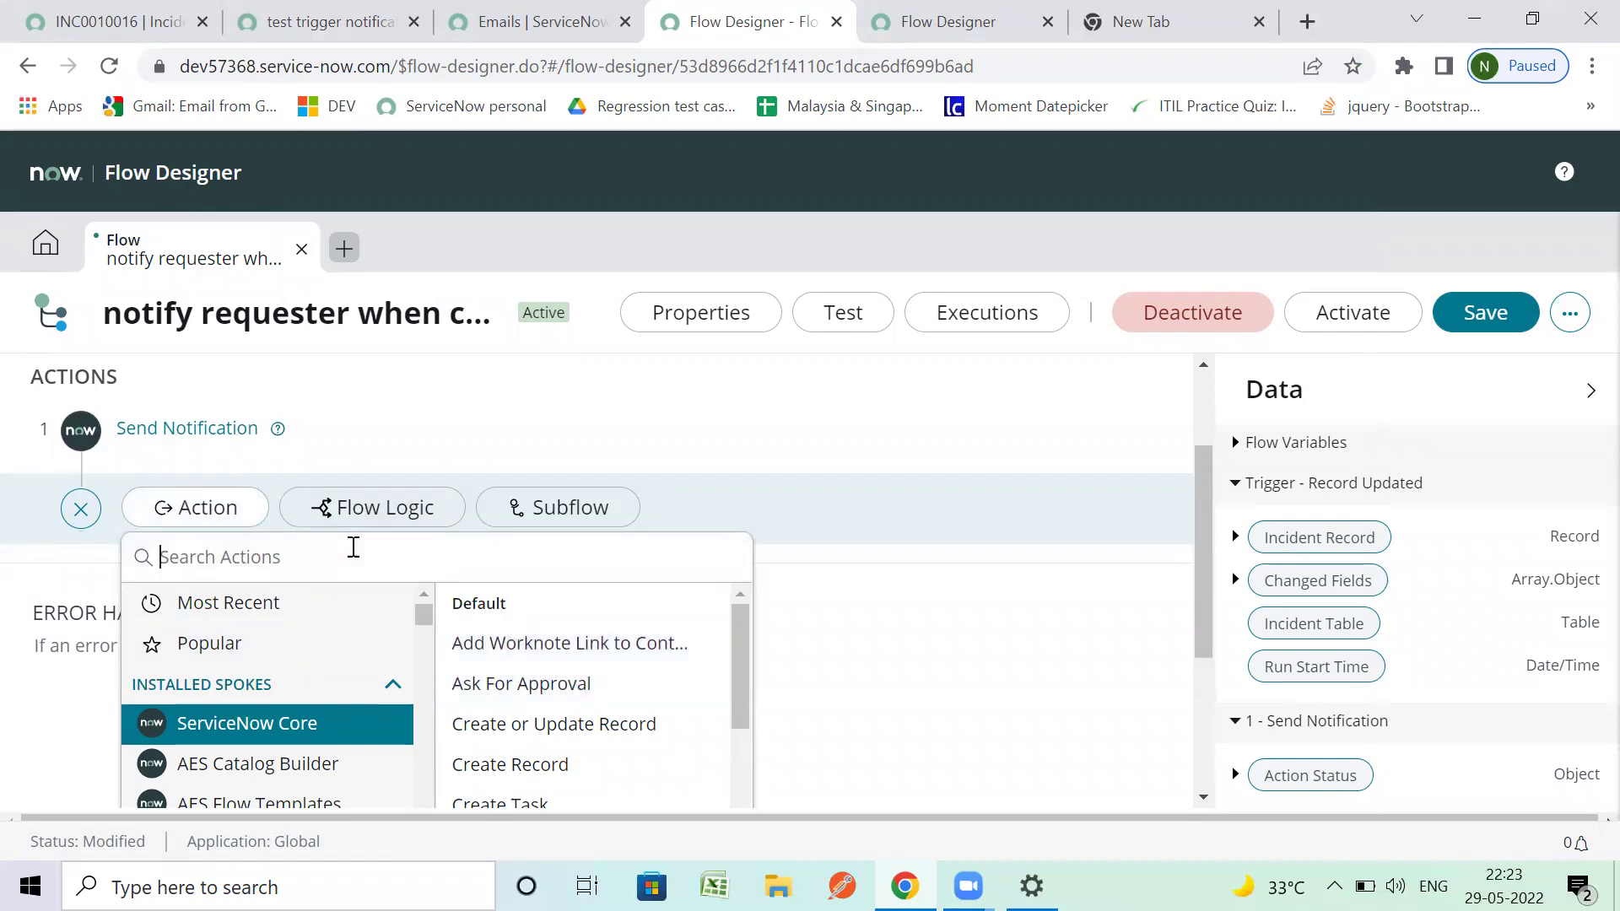
{"action": "type", "text": "mail"}
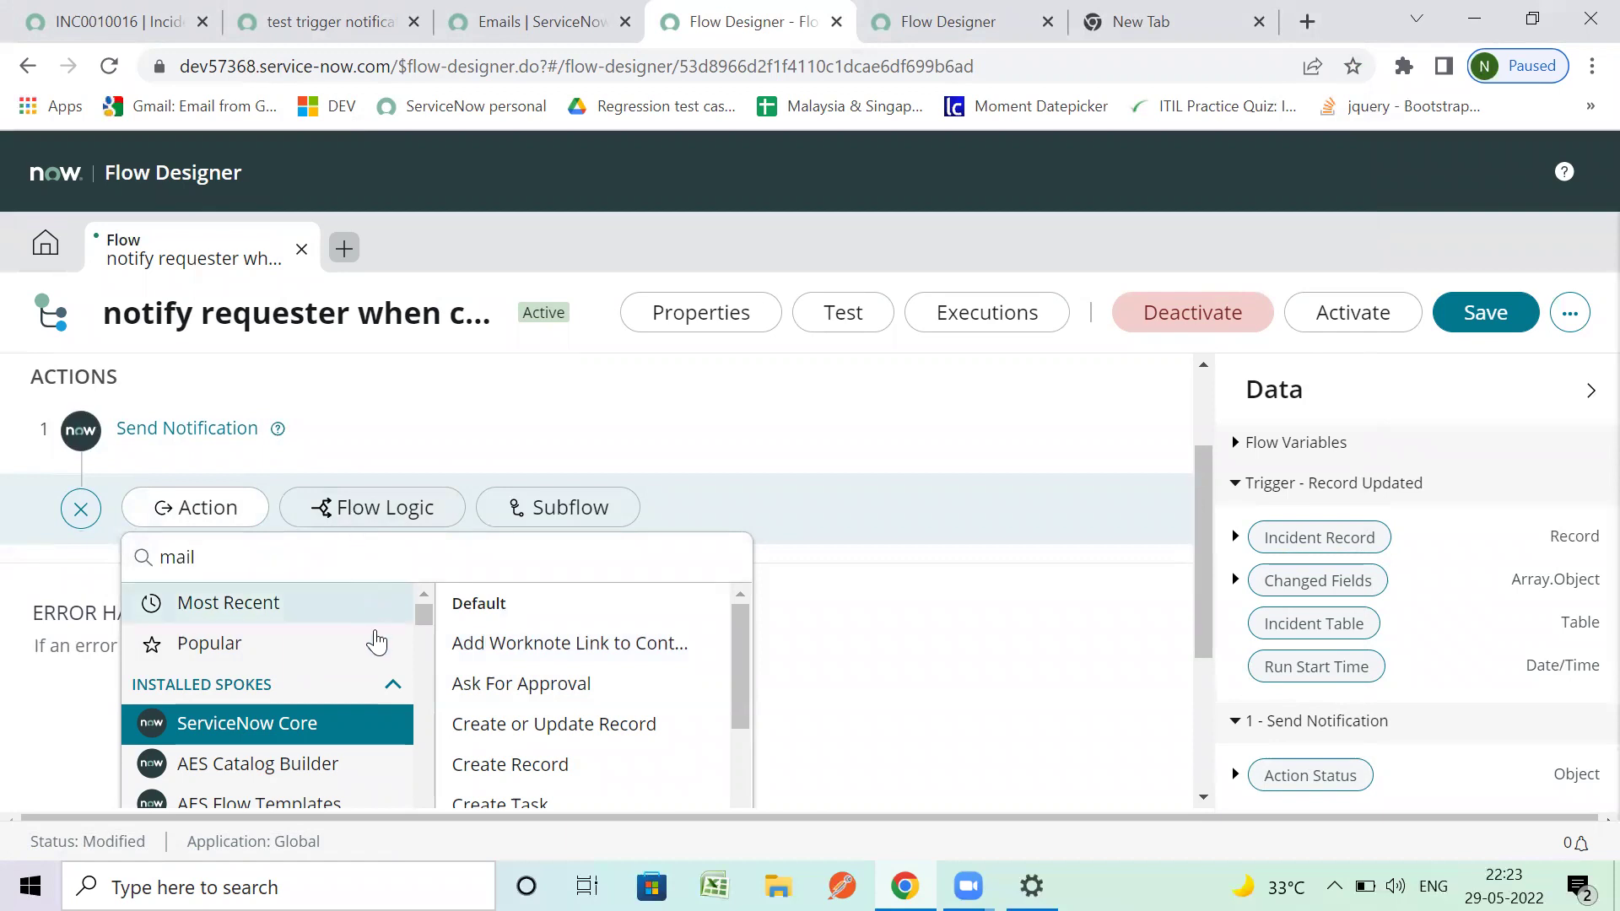
{"action": "scroll", "coordinate": [498, 696], "scroll_direction": "down", "scroll_amount": 3}
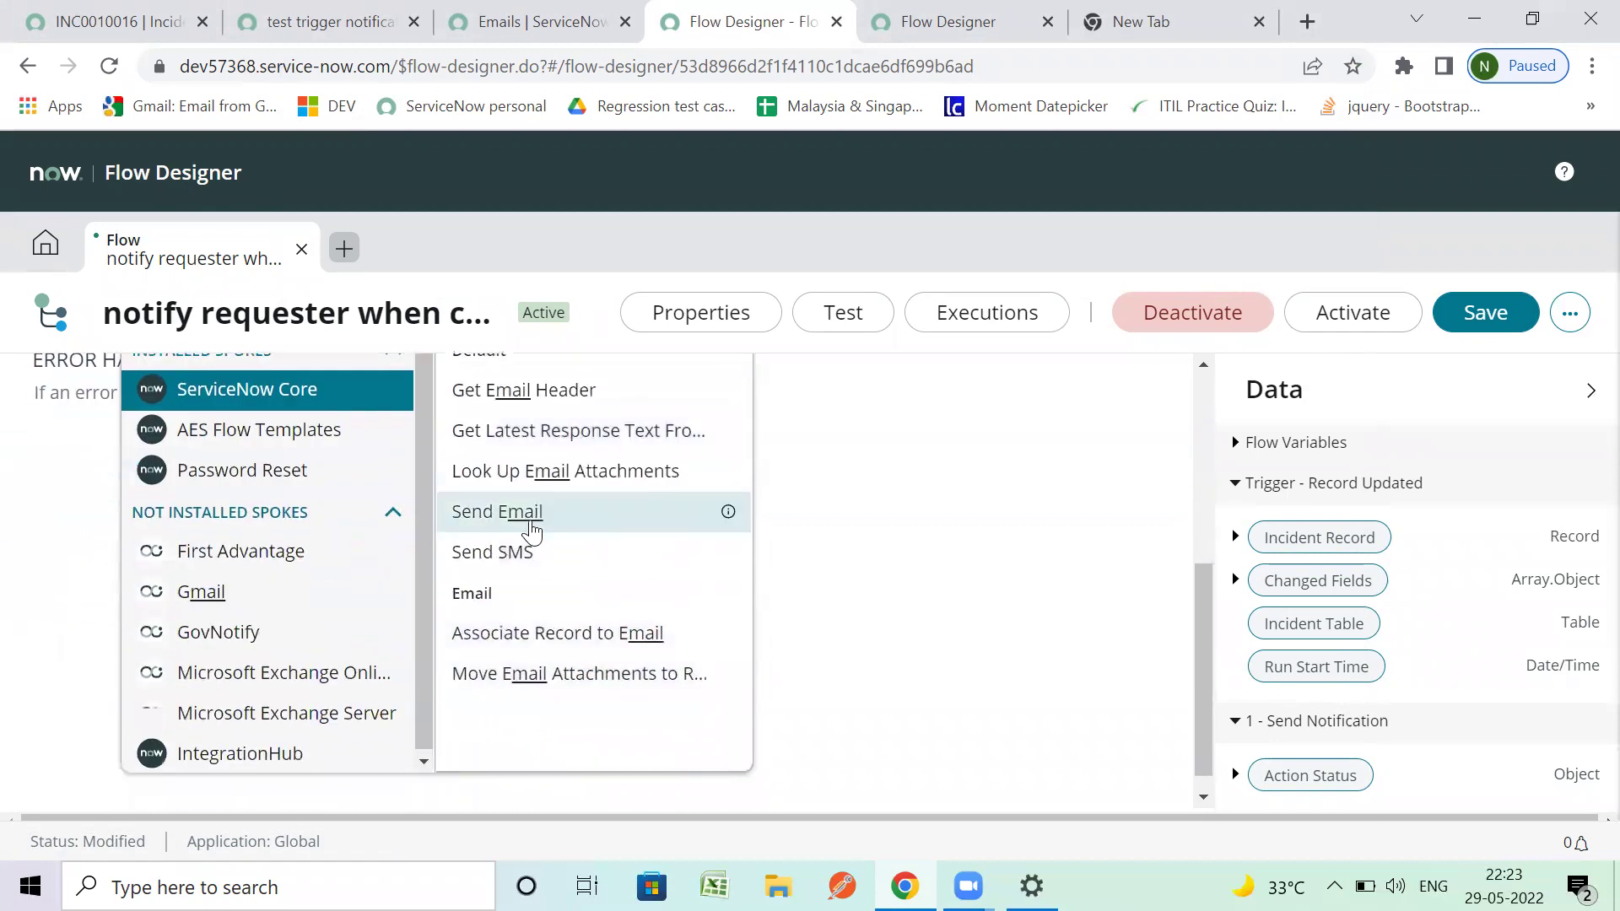
{"action": "left_click", "coordinate": [532, 512]}
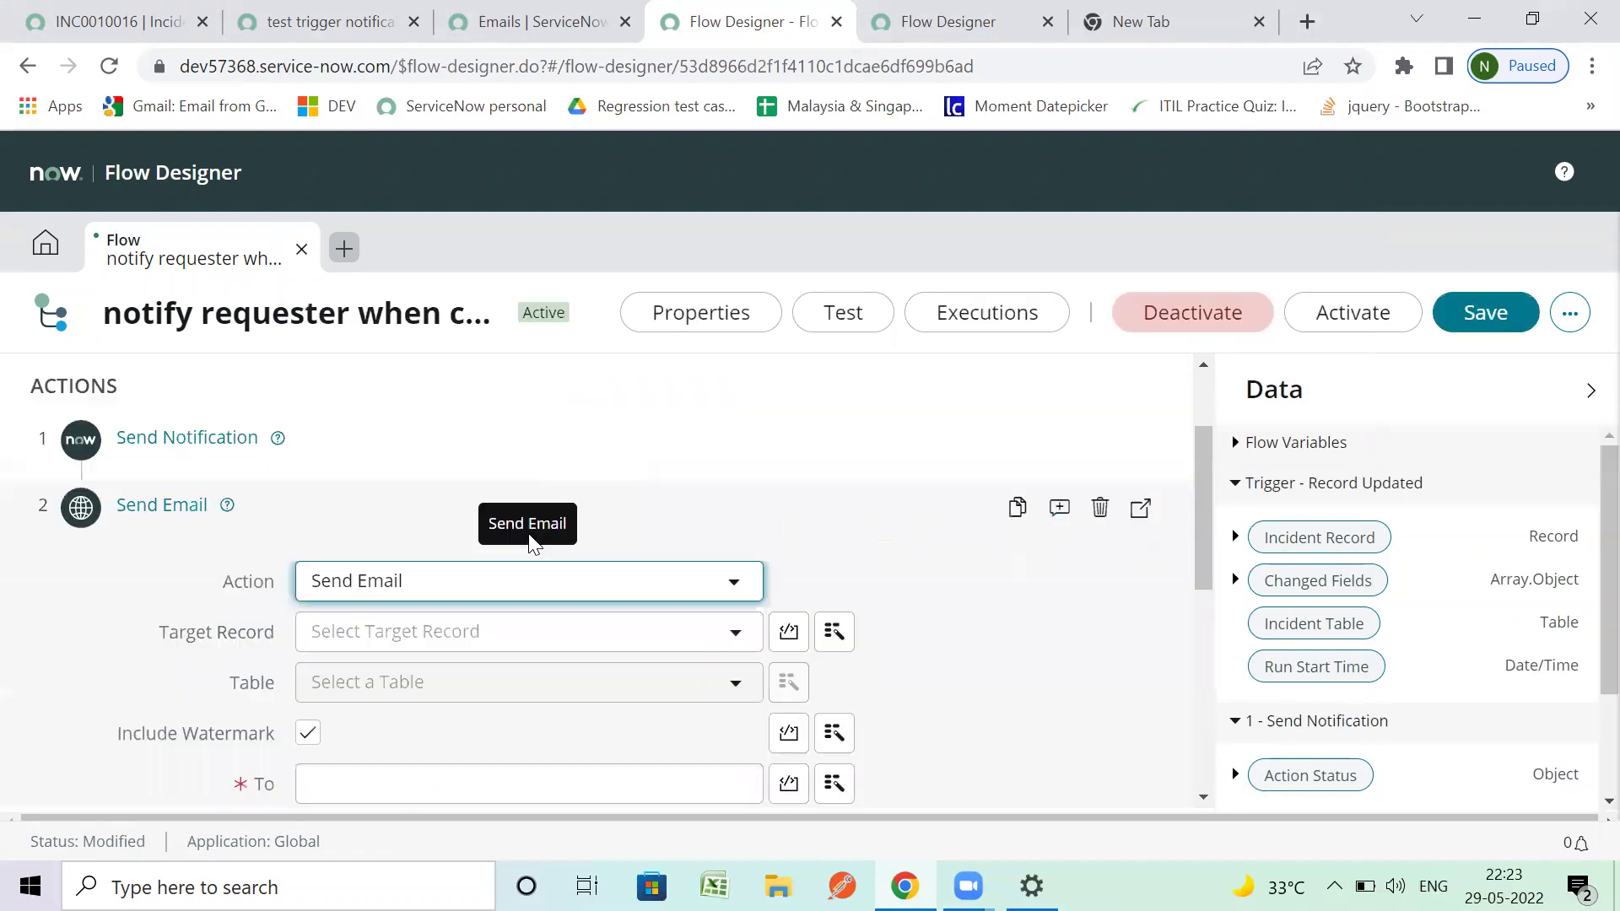
Step: Set Send Email's Target Record to the Record Updated trigger's Incident Record
{"action": "left_click", "coordinate": [449, 632]}
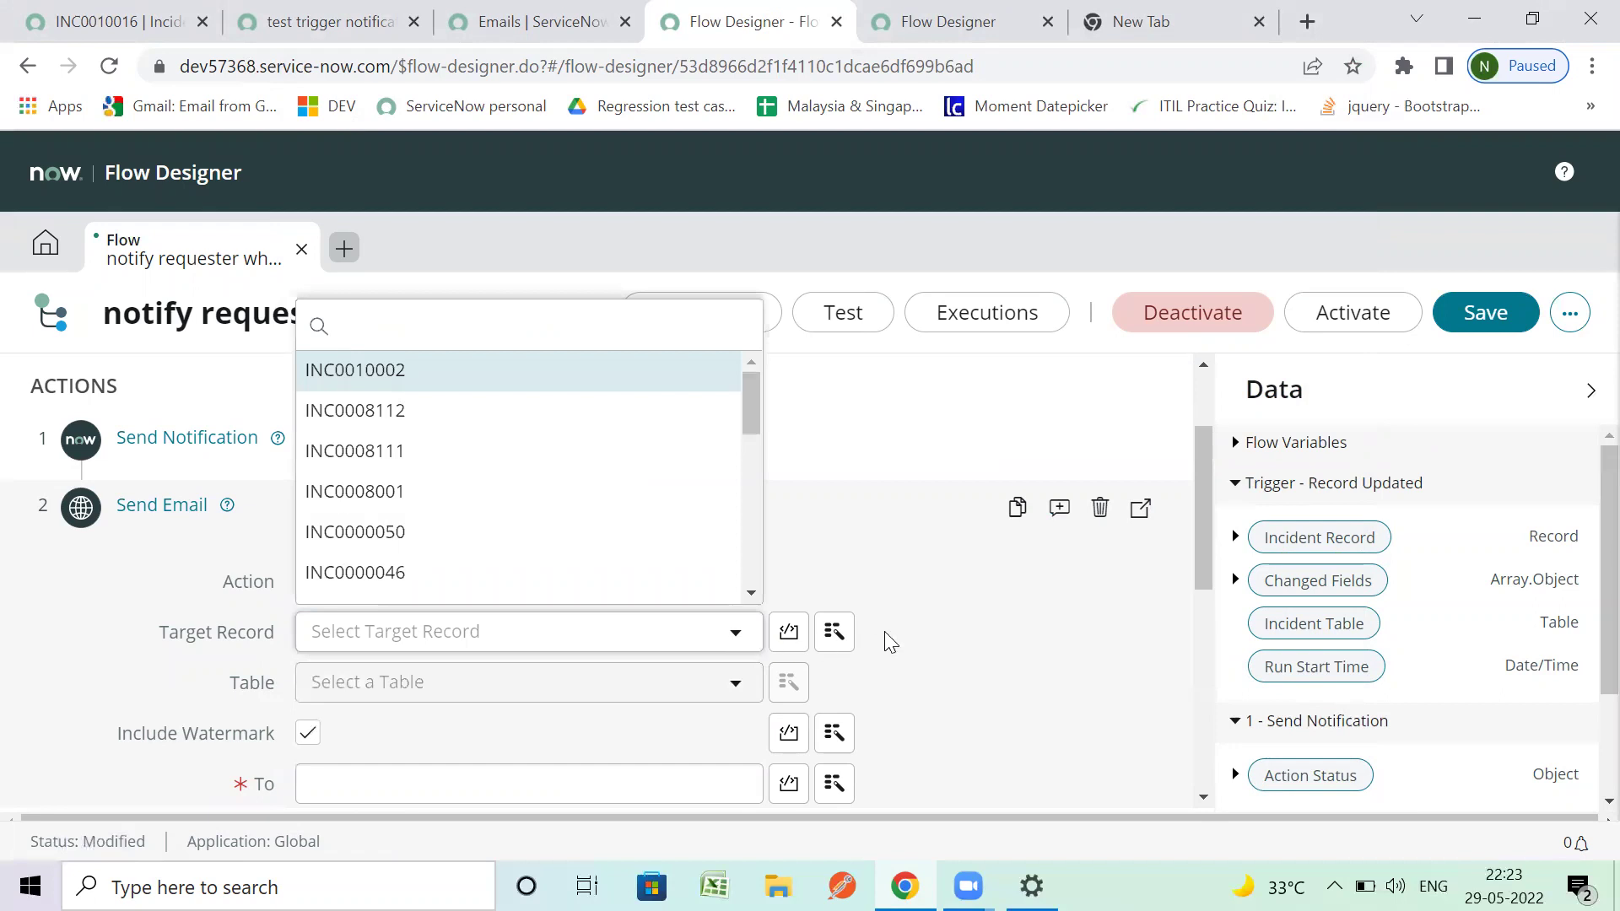
{"action": "left_click", "coordinate": [833, 631]}
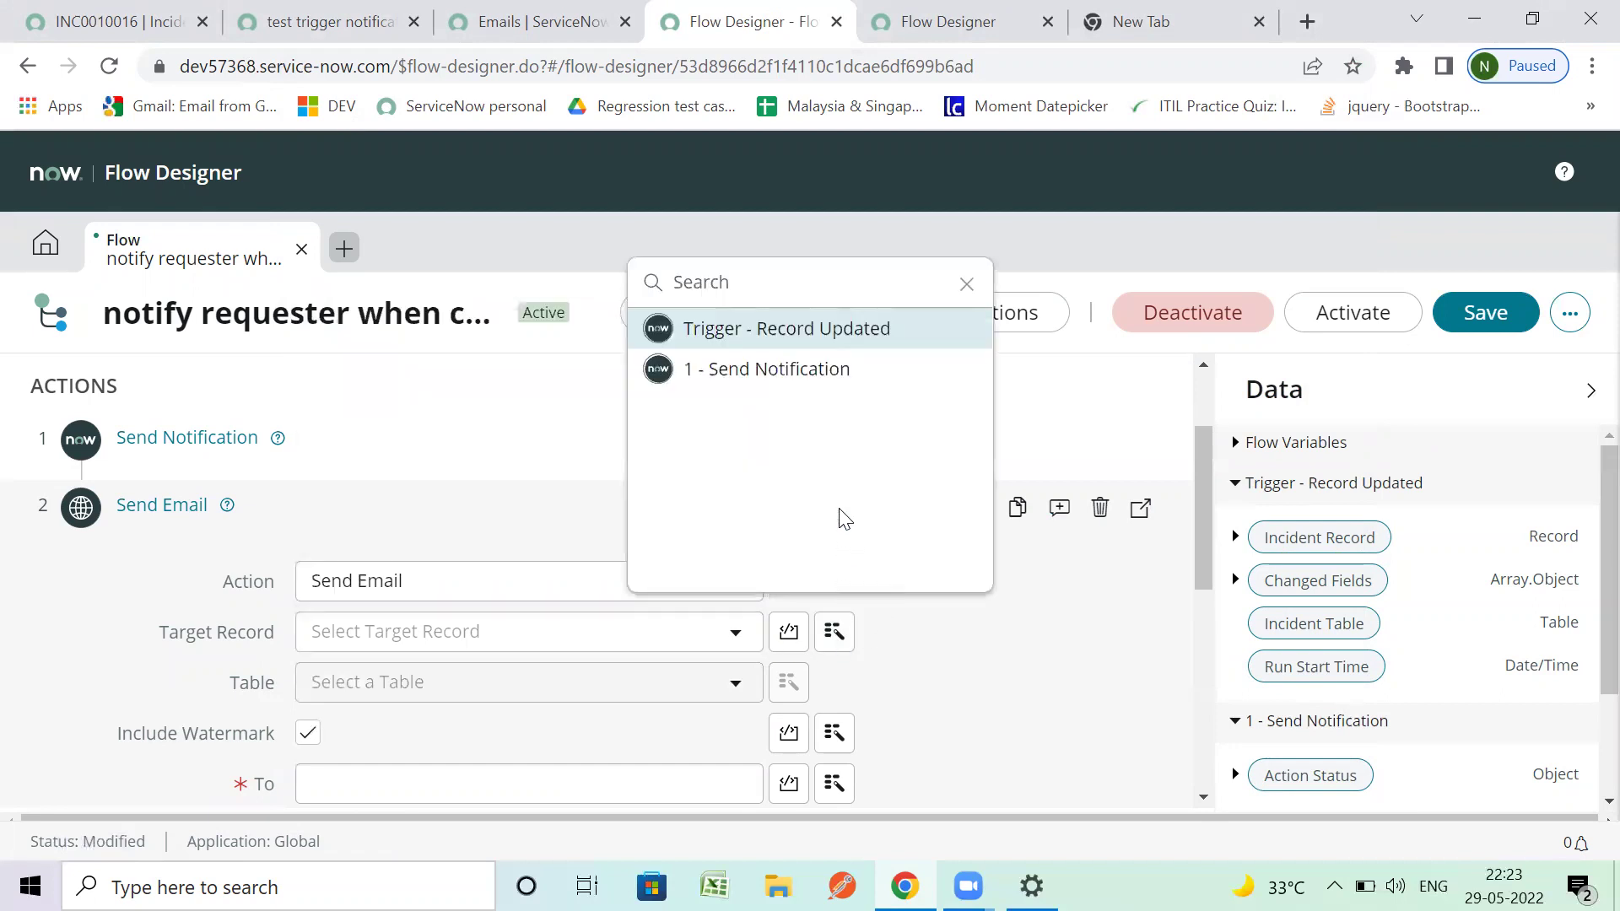
{"action": "left_click", "coordinate": [837, 336]}
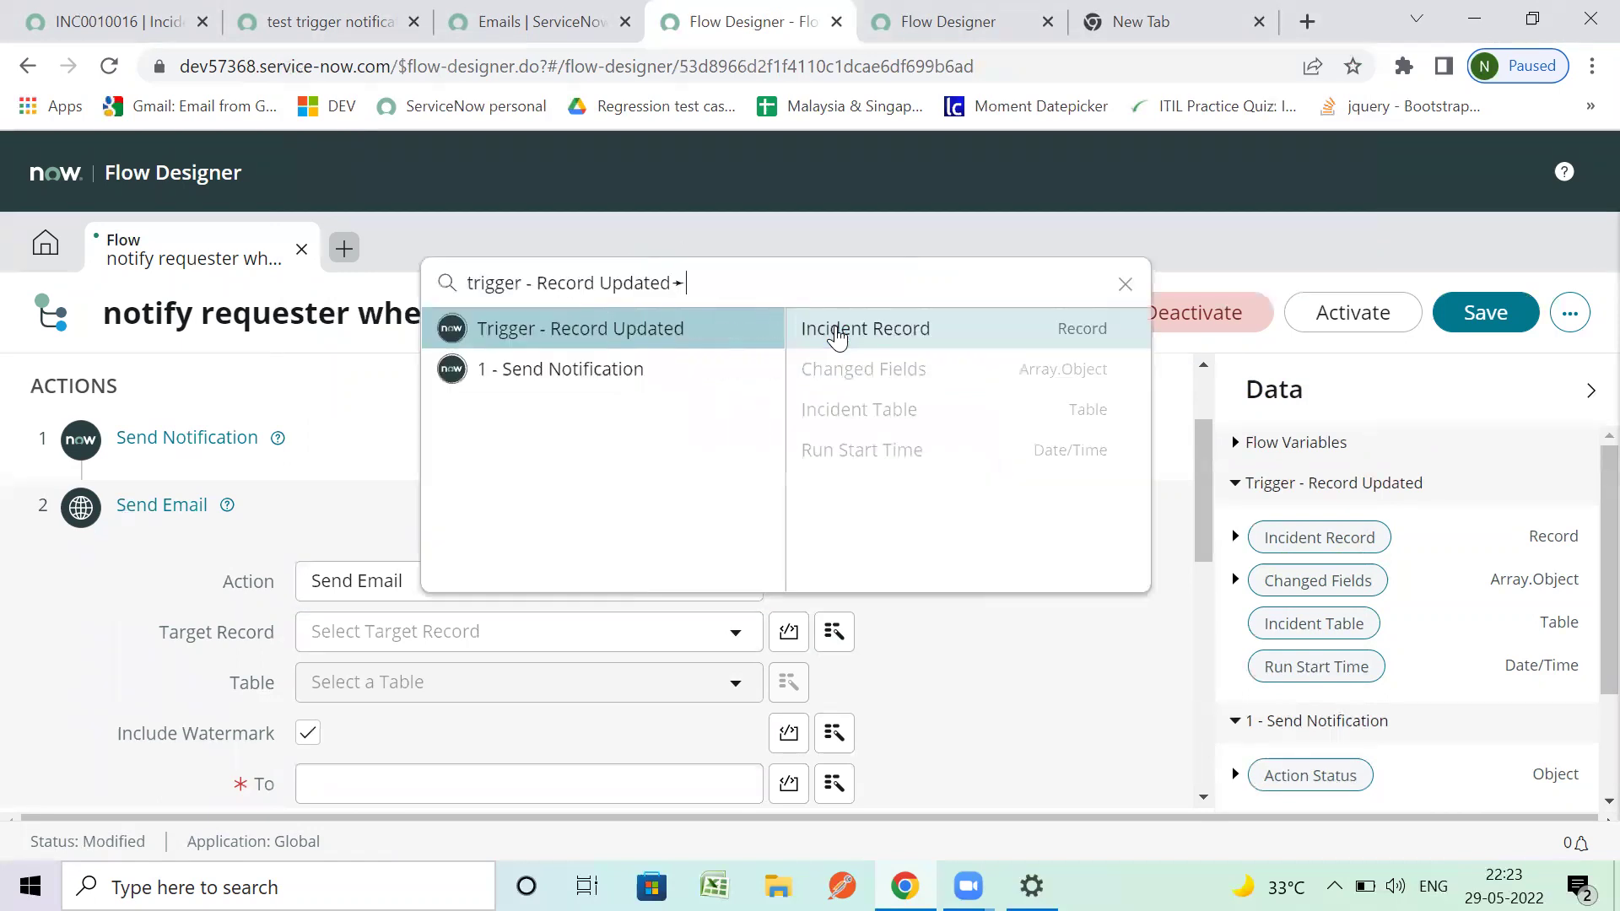
{"action": "left_click", "coordinate": [900, 337]}
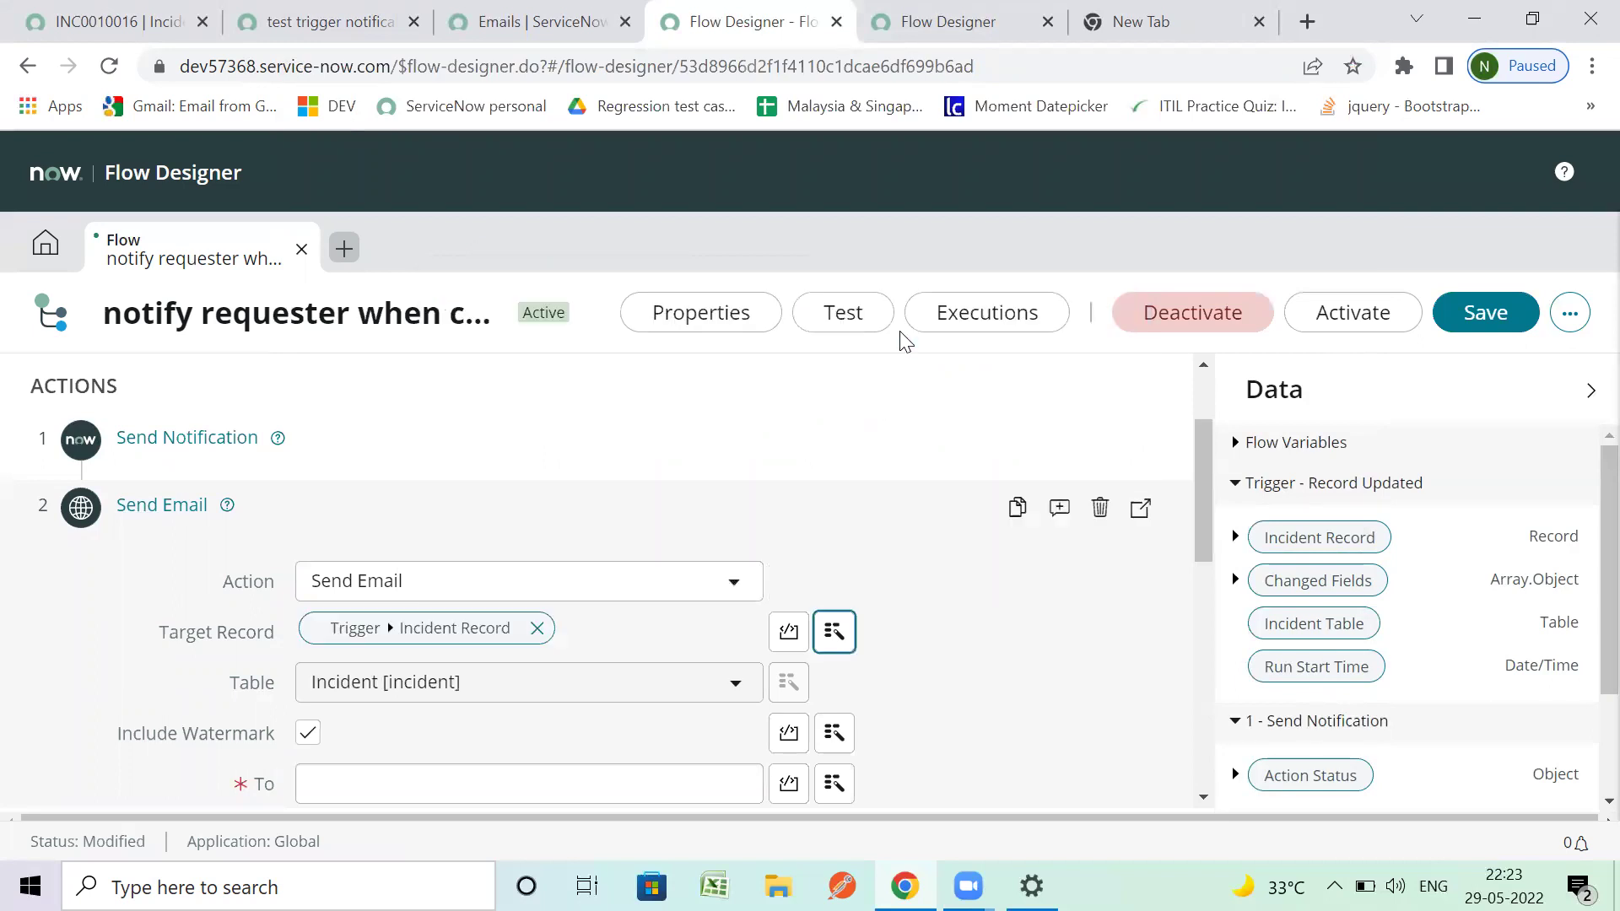
{"action": "scroll", "coordinate": [894, 490], "scroll_direction": "down", "scroll_amount": 3}
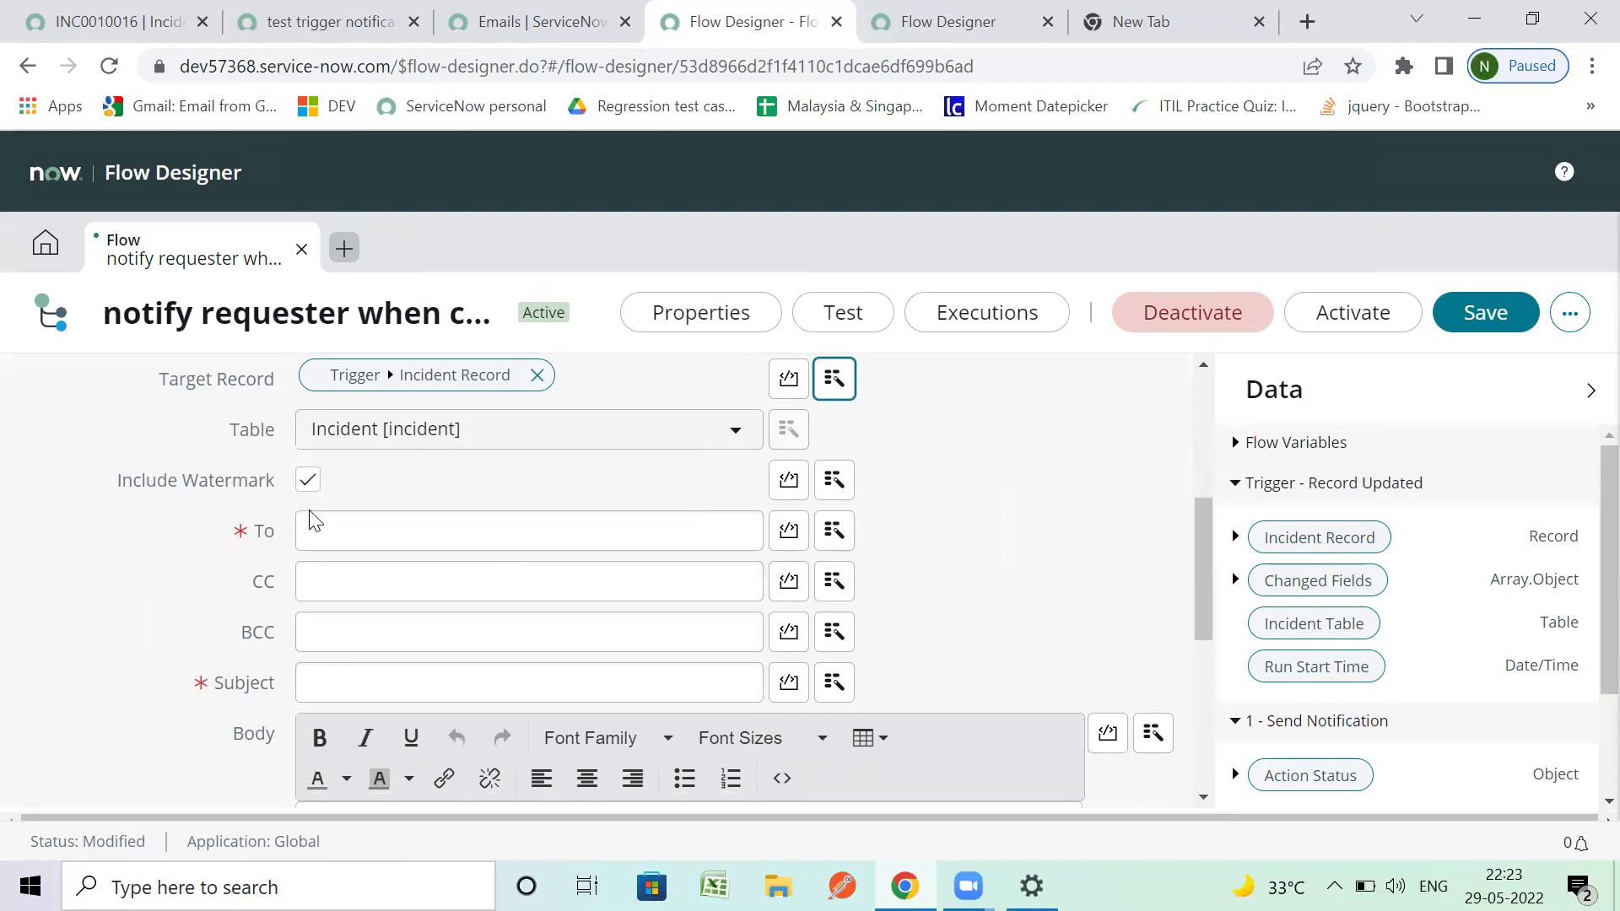
Step: Remove the Incident Record pill that was mistakenly inserted into the To field
{"action": "left_click", "coordinate": [369, 533]}
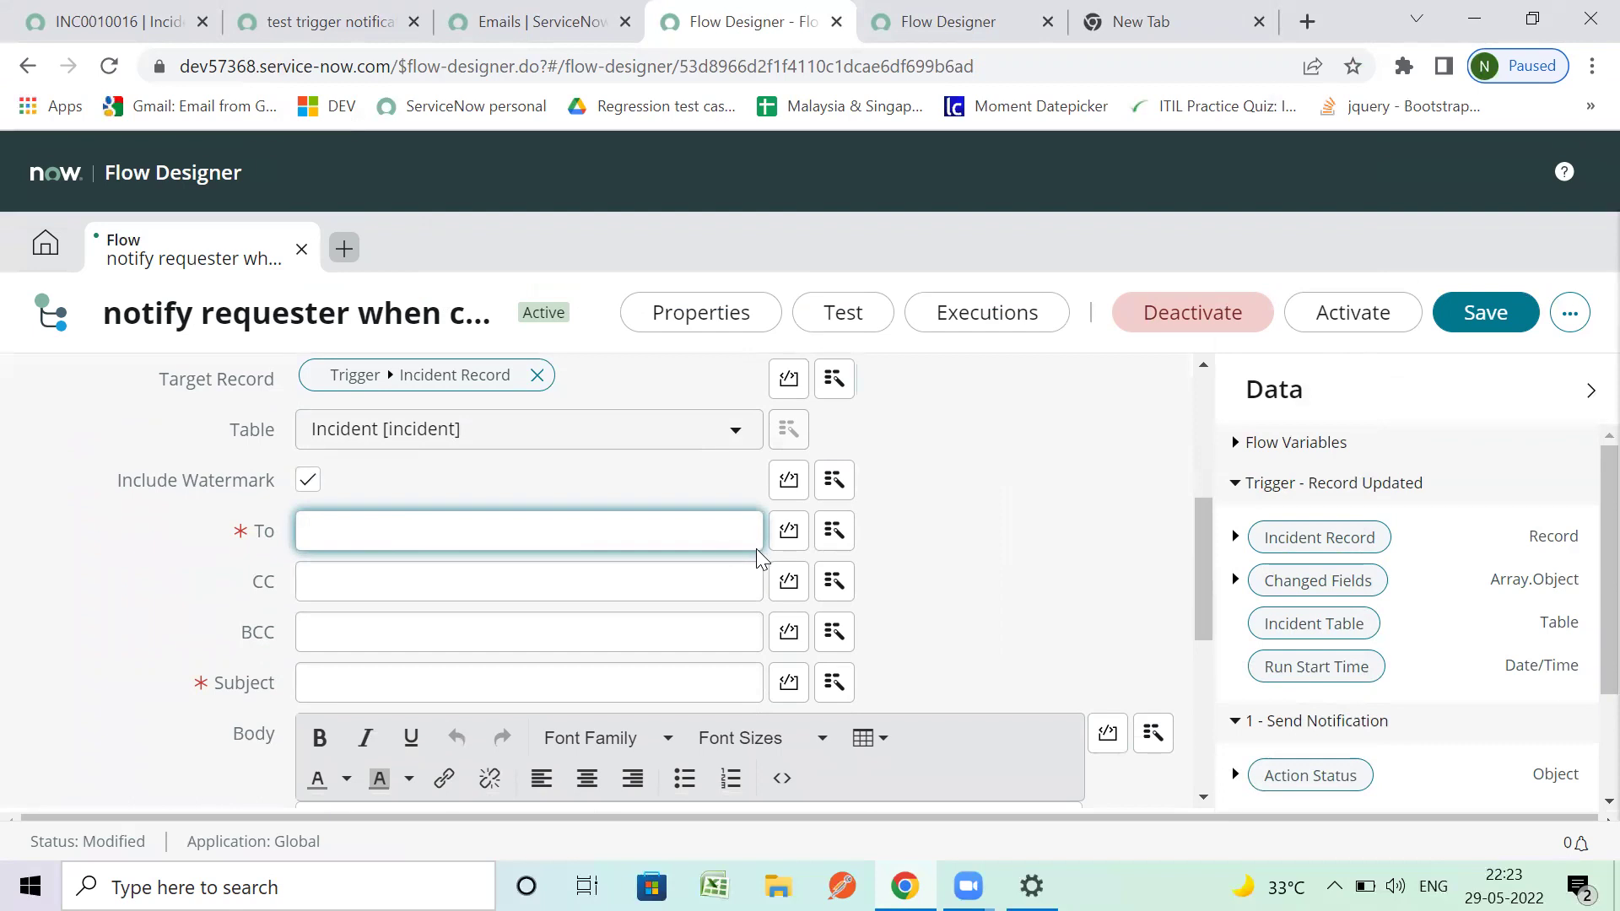
{"action": "left_click", "coordinate": [835, 530]}
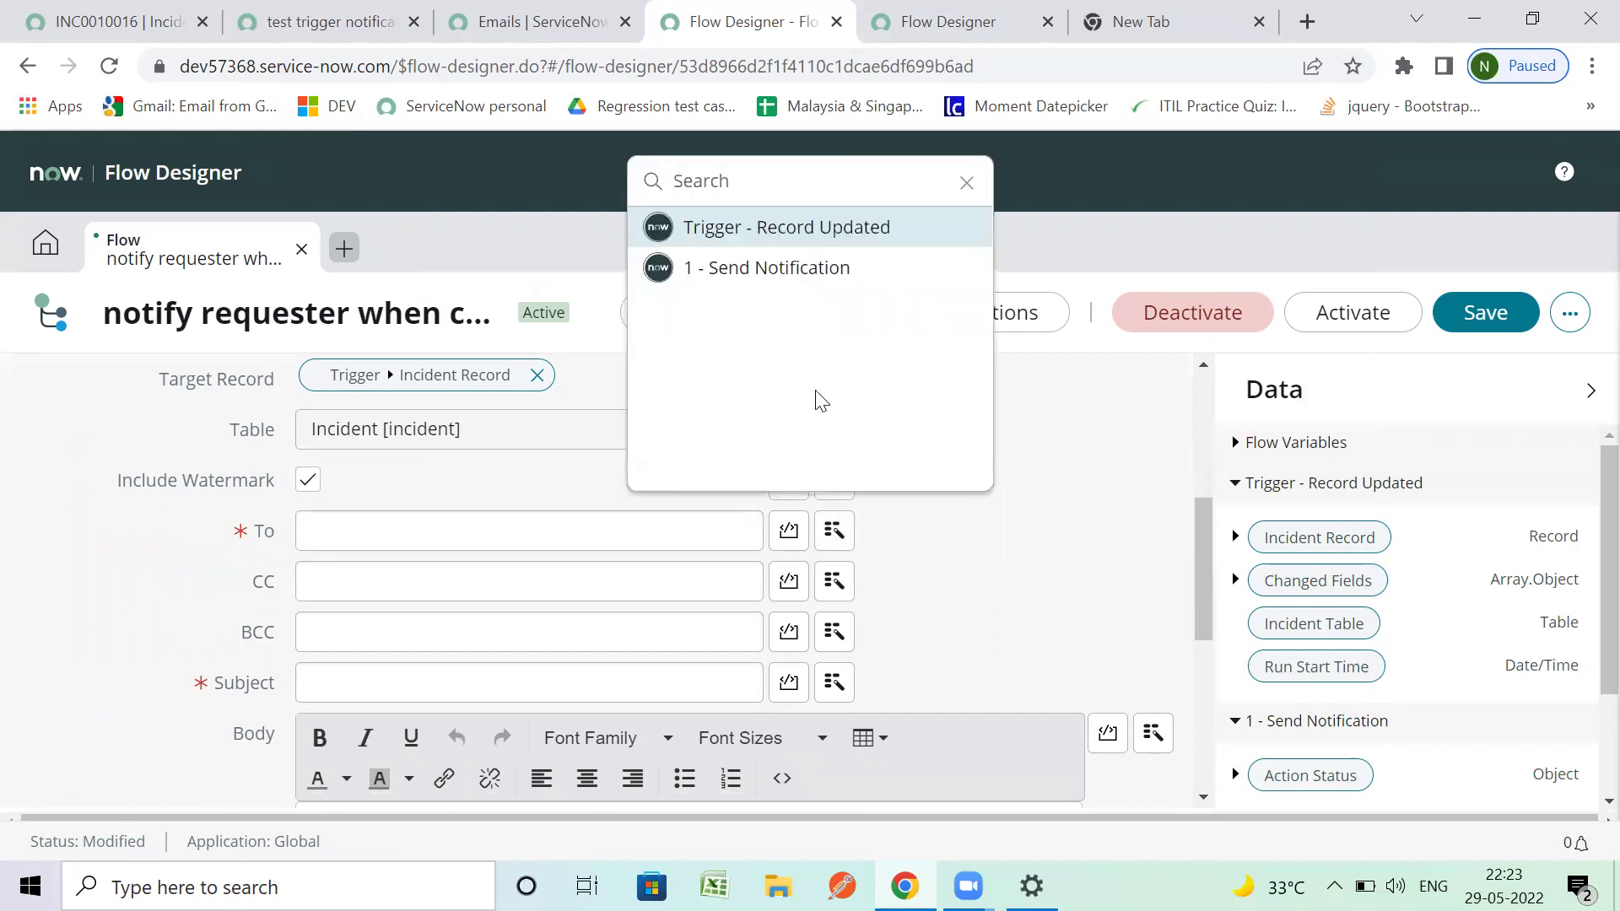
{"action": "left_click", "coordinate": [796, 228]}
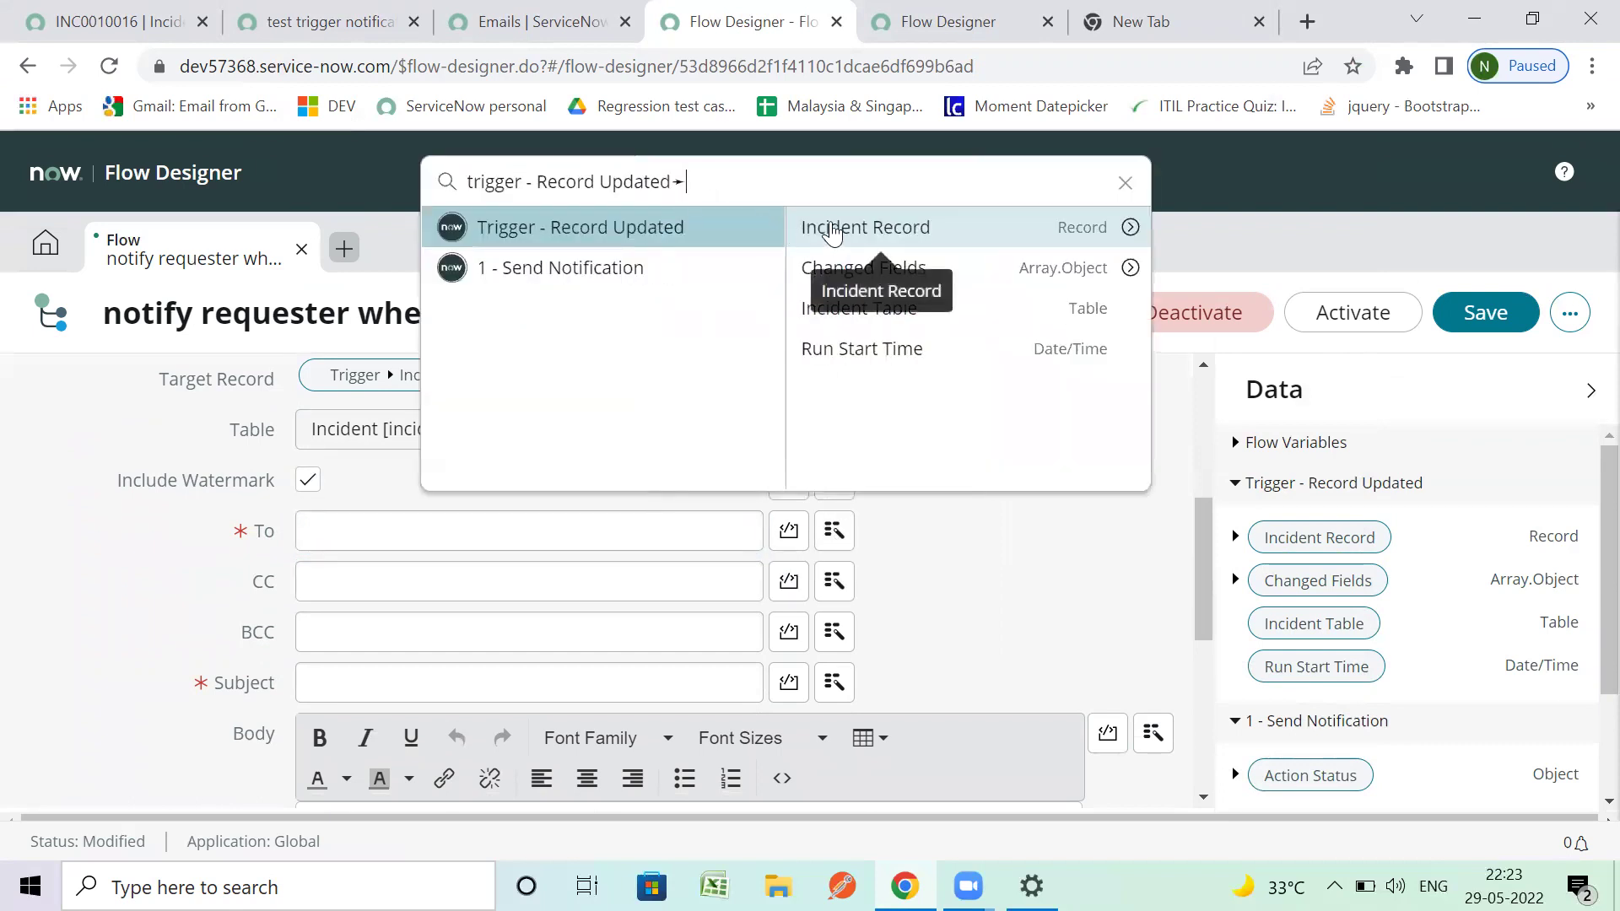
{"action": "left_click", "coordinate": [832, 229]}
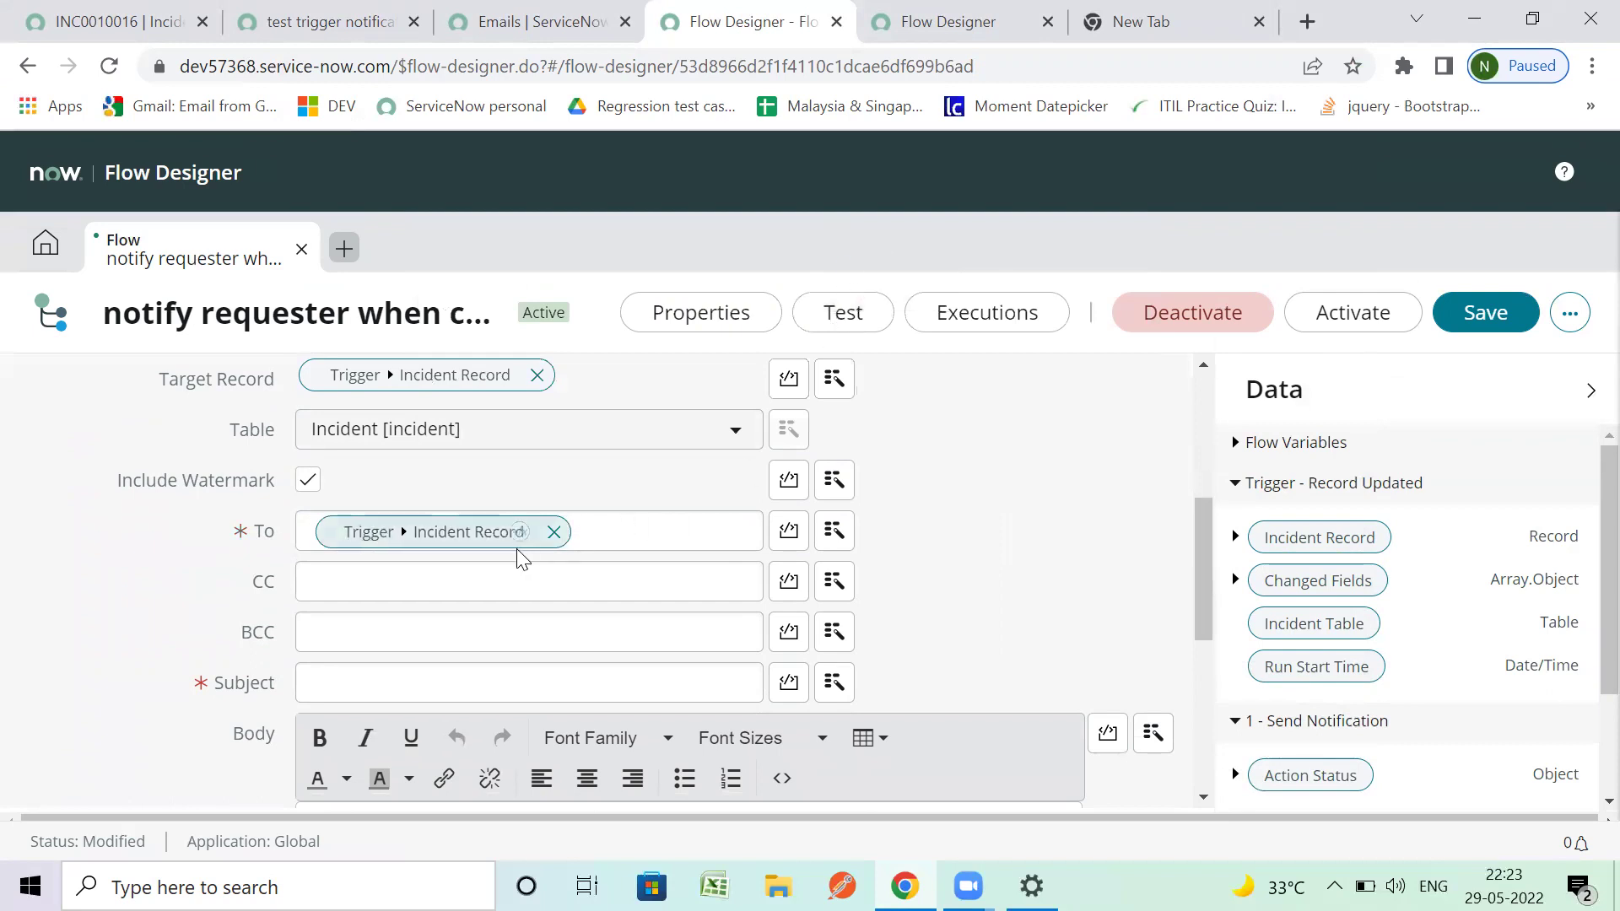
{"action": "left_click", "coordinate": [554, 531]}
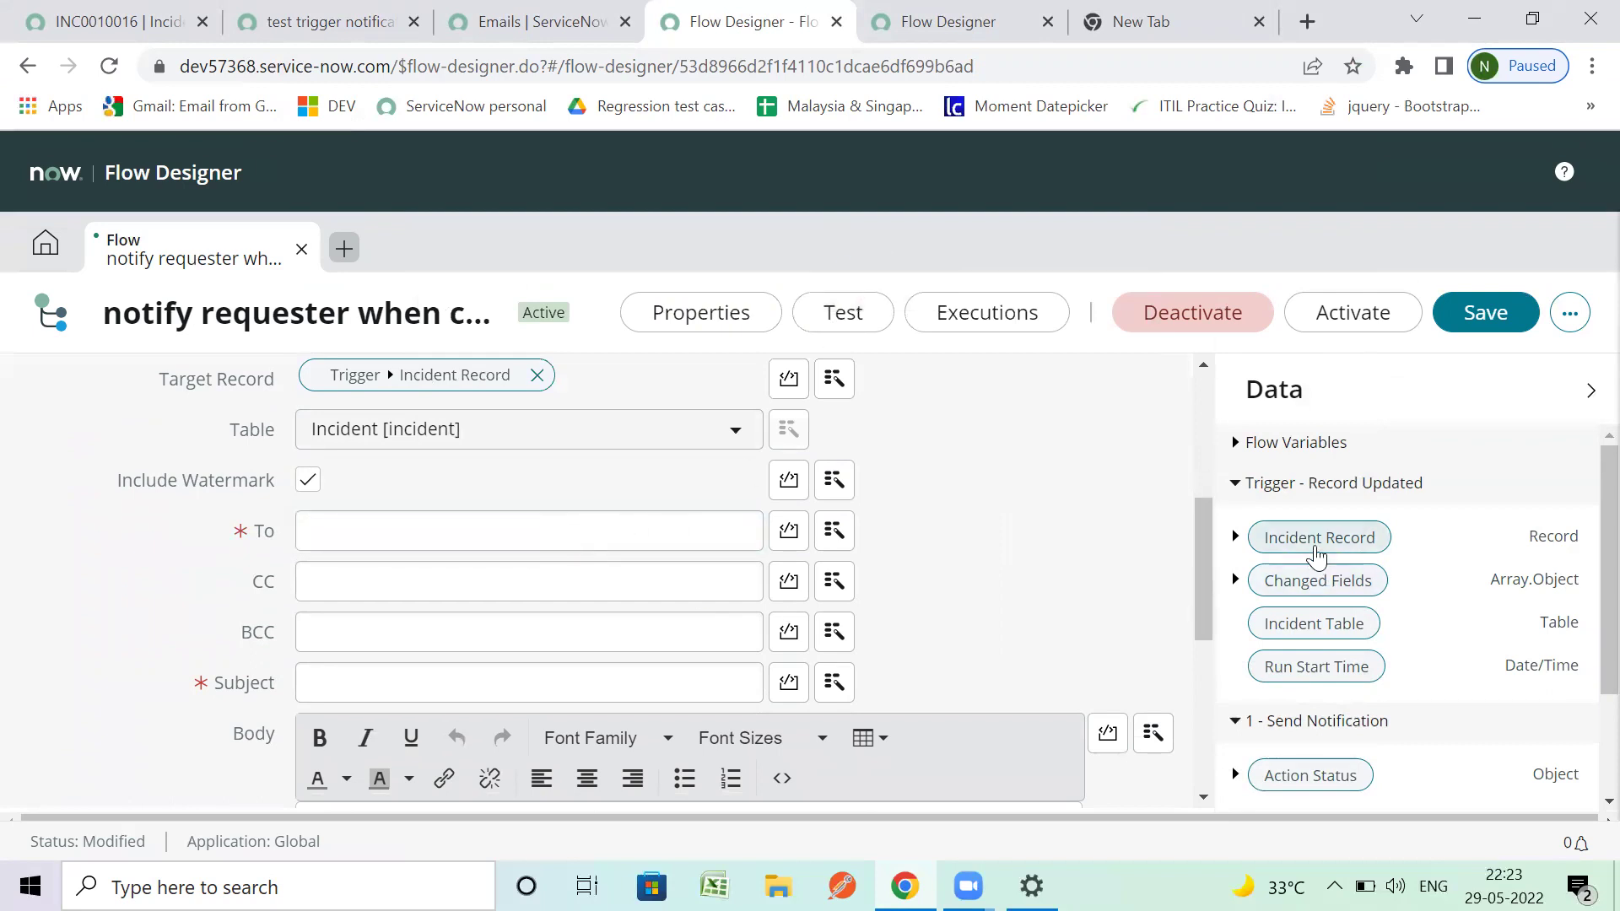
Step: Drag the Incident Record › Caller › Email data pill into the Send Email To field
{"action": "left_click", "coordinate": [1235, 537]}
{"action": "left_click", "coordinate": [1234, 536]}
{"action": "left_click", "coordinate": [1235, 538]}
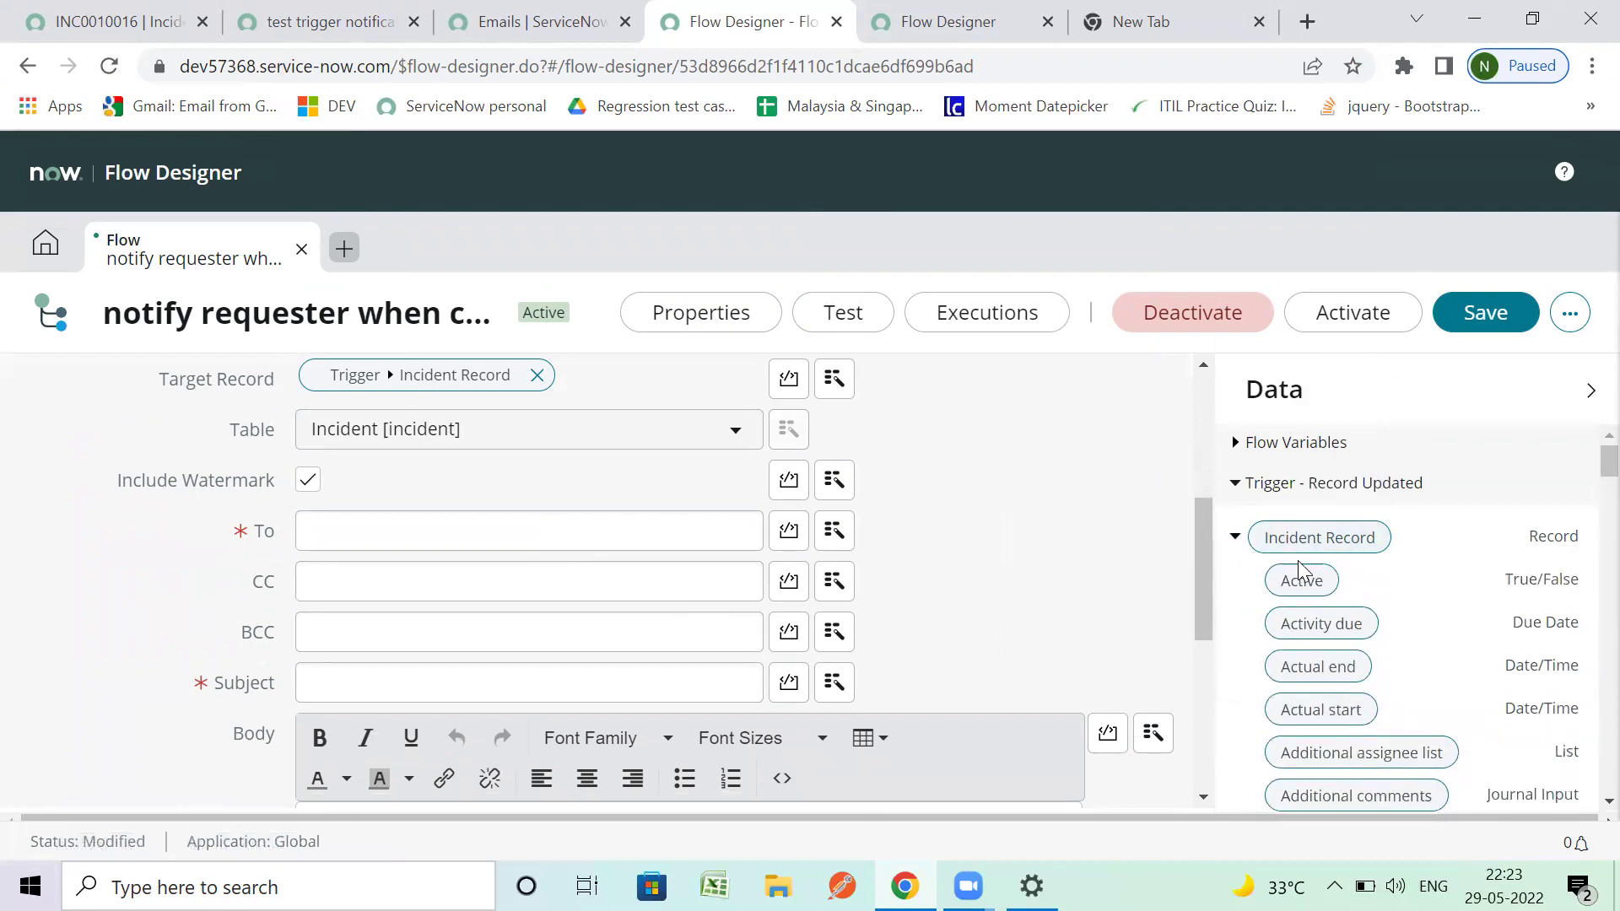
{"action": "scroll", "coordinate": [1349, 624], "scroll_direction": "down", "scroll_amount": 5}
{"action": "scroll", "coordinate": [1368, 641], "scroll_direction": "down", "scroll_amount": 3}
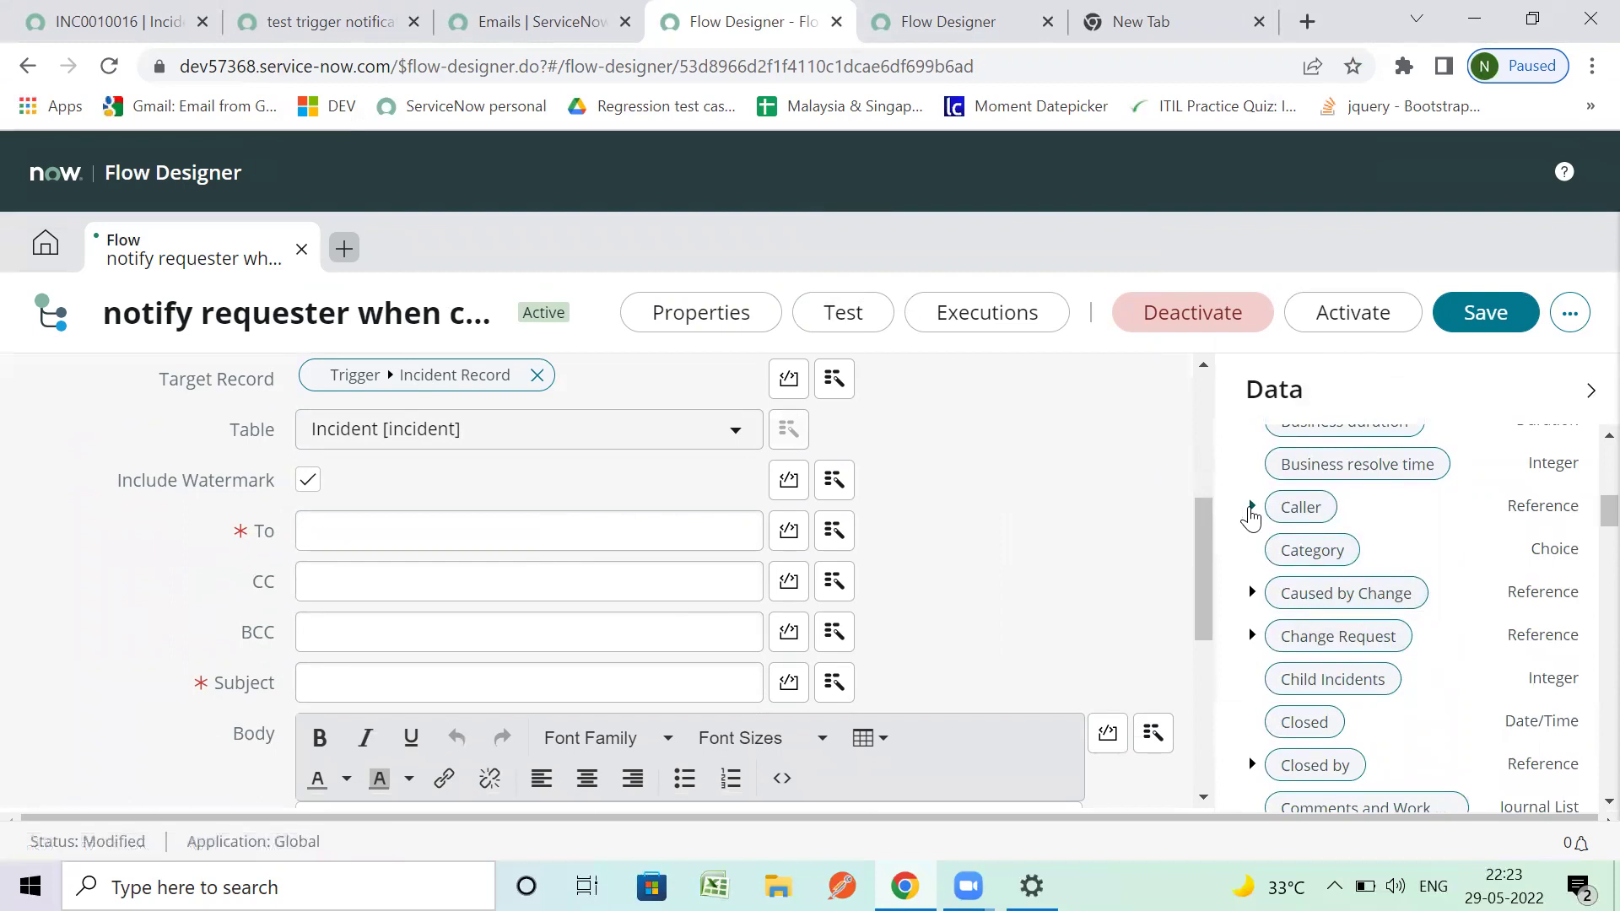
{"action": "left_click", "coordinate": [1254, 509]}
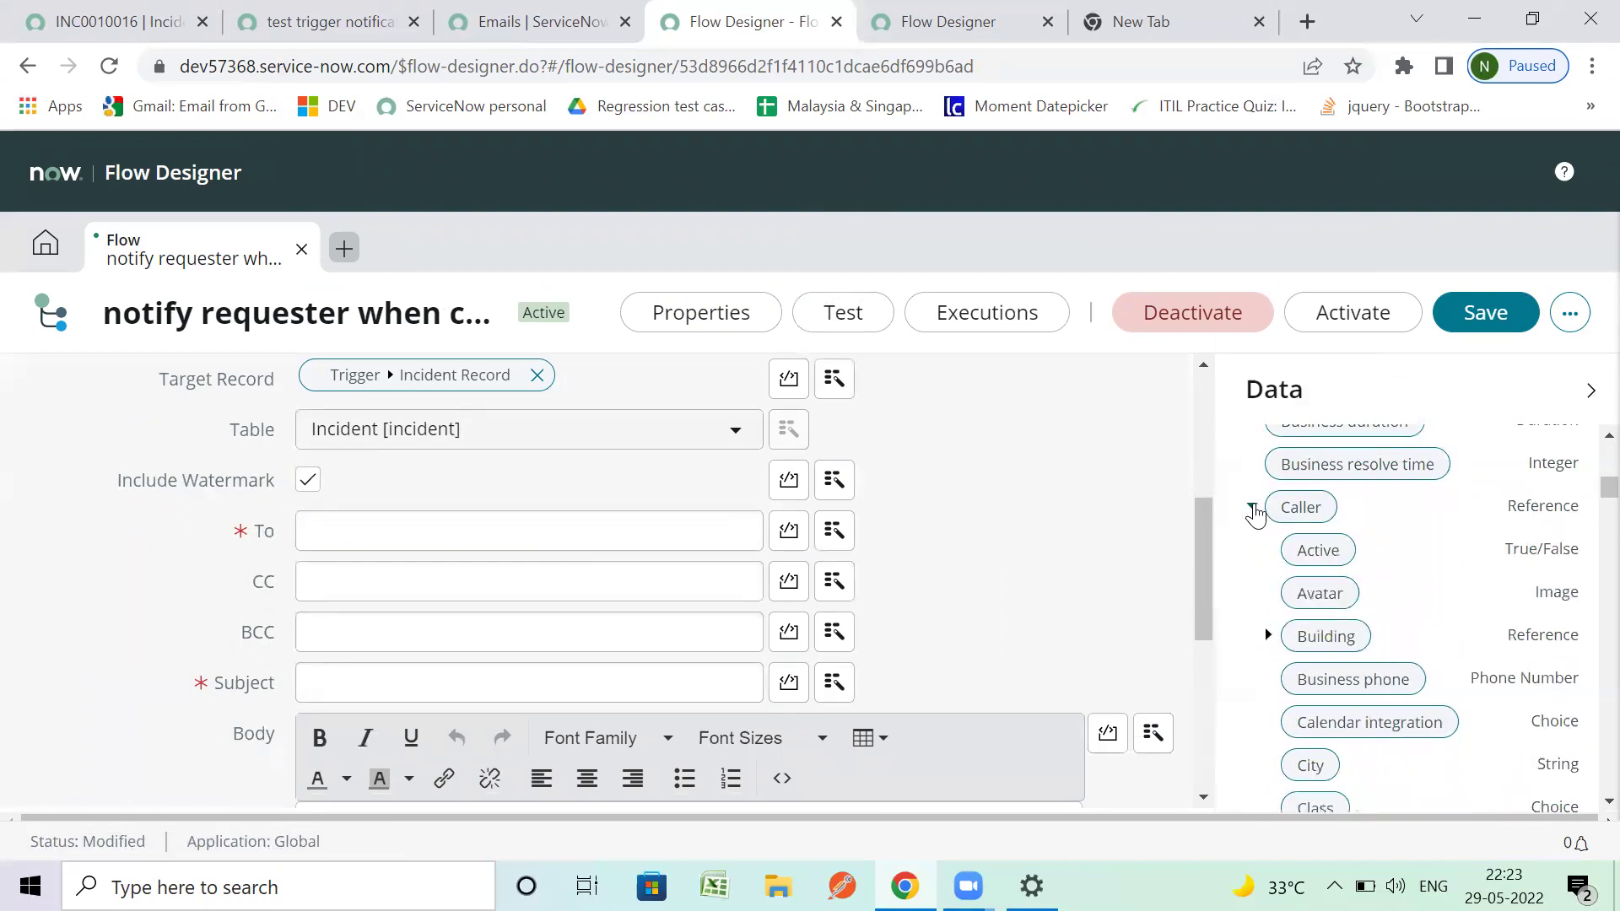
{"action": "scroll", "coordinate": [1360, 648], "scroll_direction": "down", "scroll_amount": 2}
{"action": "scroll", "coordinate": [1361, 657], "scroll_direction": "down", "scroll_amount": 3}
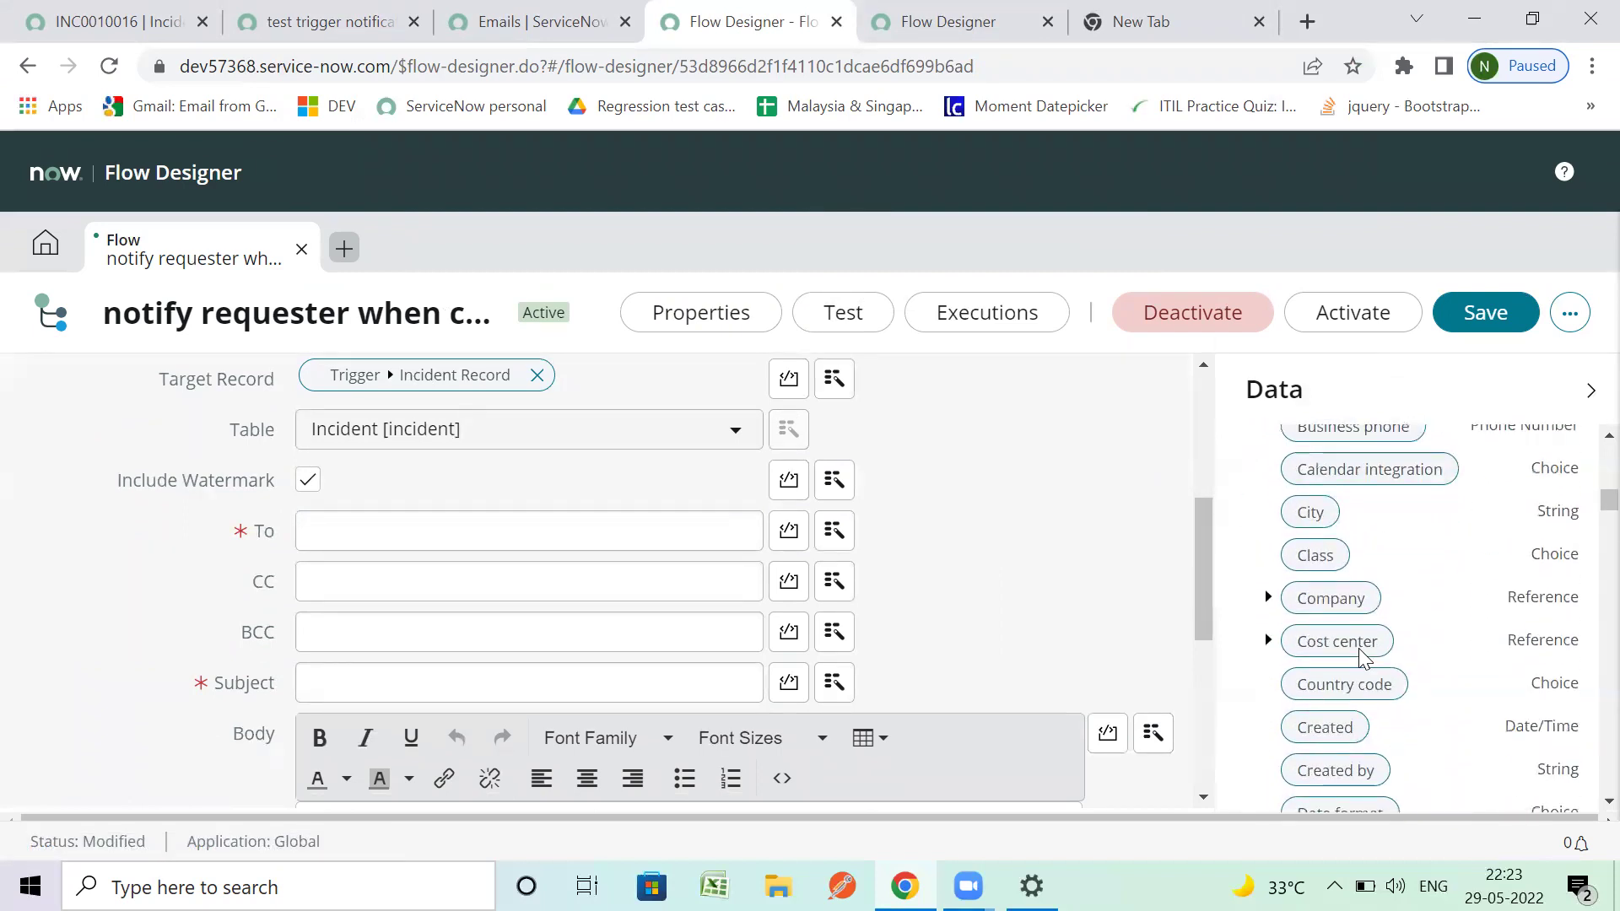
{"action": "scroll", "coordinate": [1361, 658], "scroll_direction": "down", "scroll_amount": 6}
{"action": "scroll", "coordinate": [1360, 657], "scroll_direction": "down", "scroll_amount": 3}
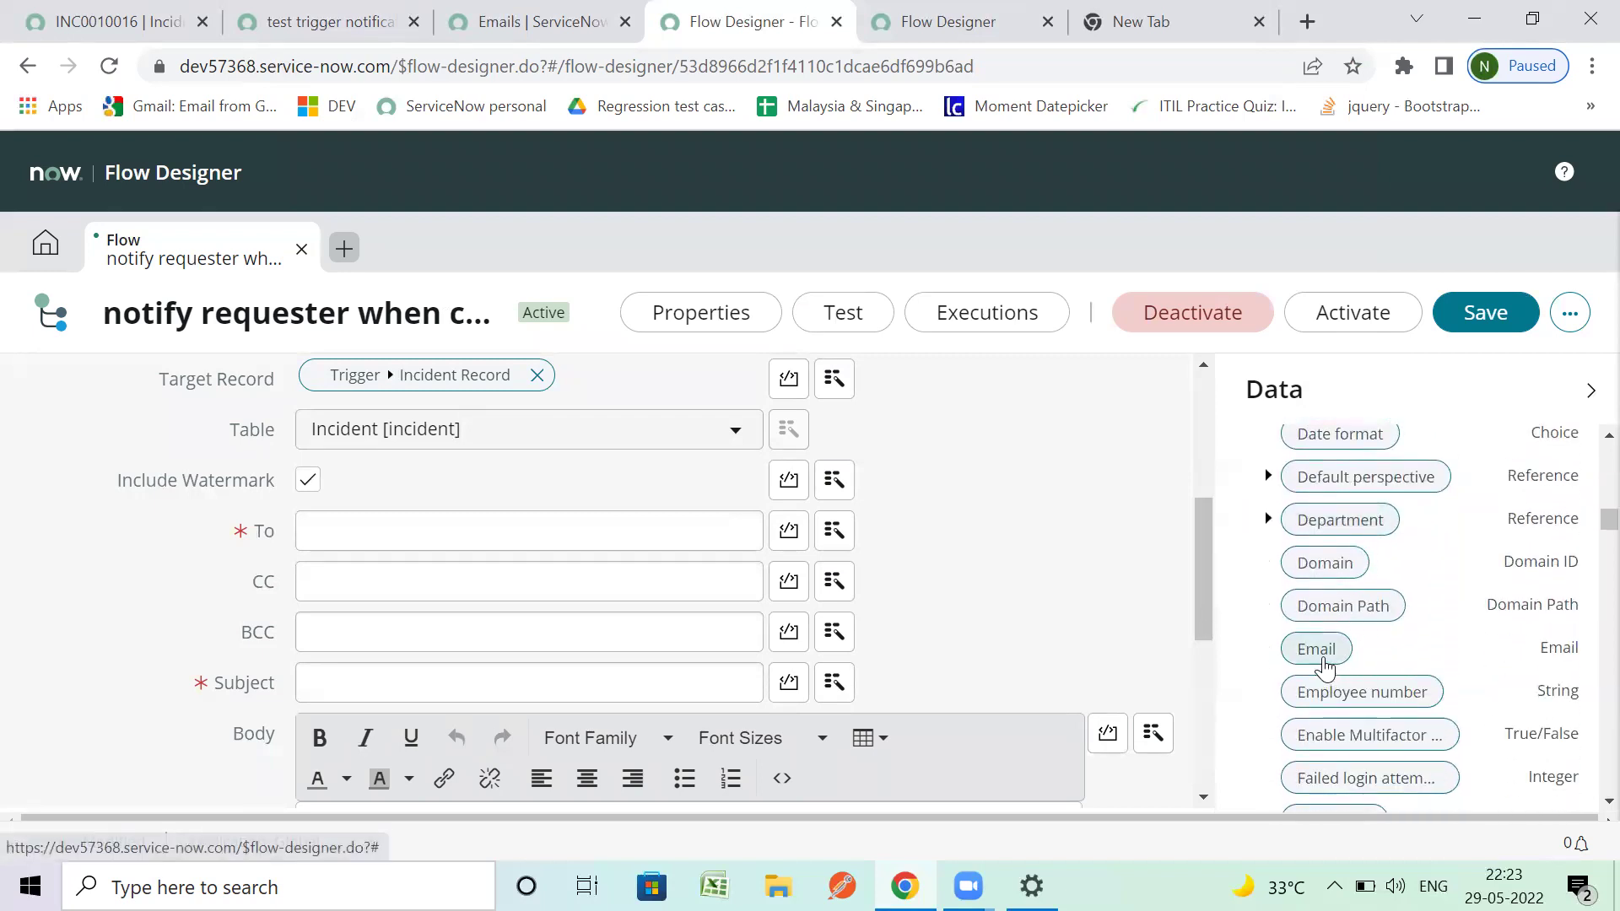
{"action": "left_click_drag", "start_coordinate": [1325, 665], "coordinate": [493, 544]}
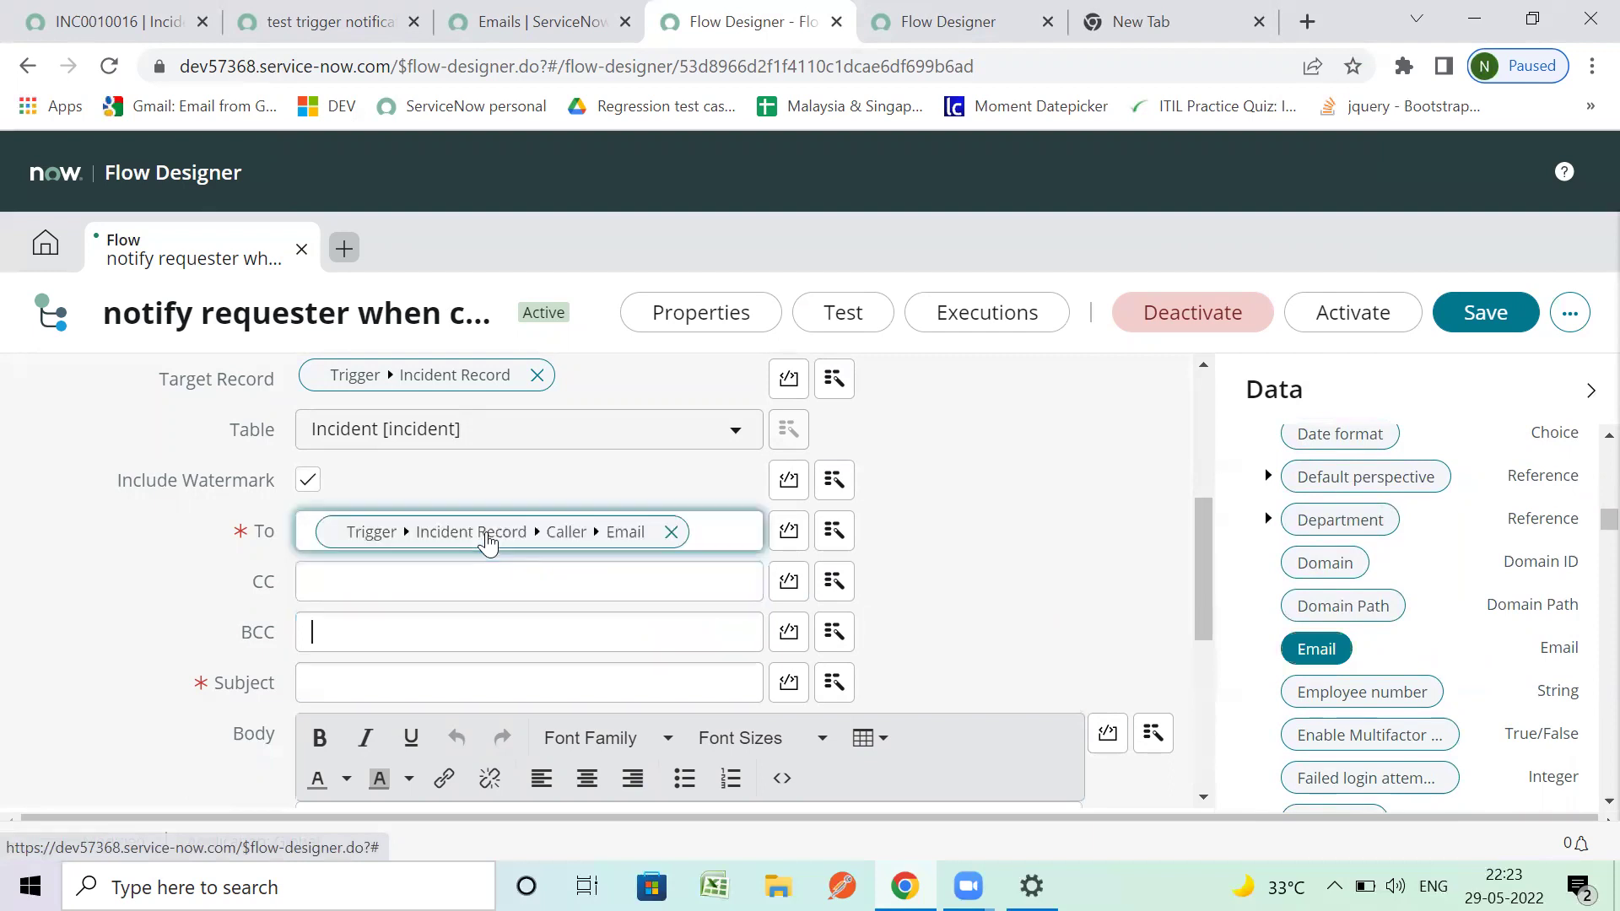
{"action": "scroll", "coordinate": [542, 645], "scroll_direction": "down", "scroll_amount": 2}
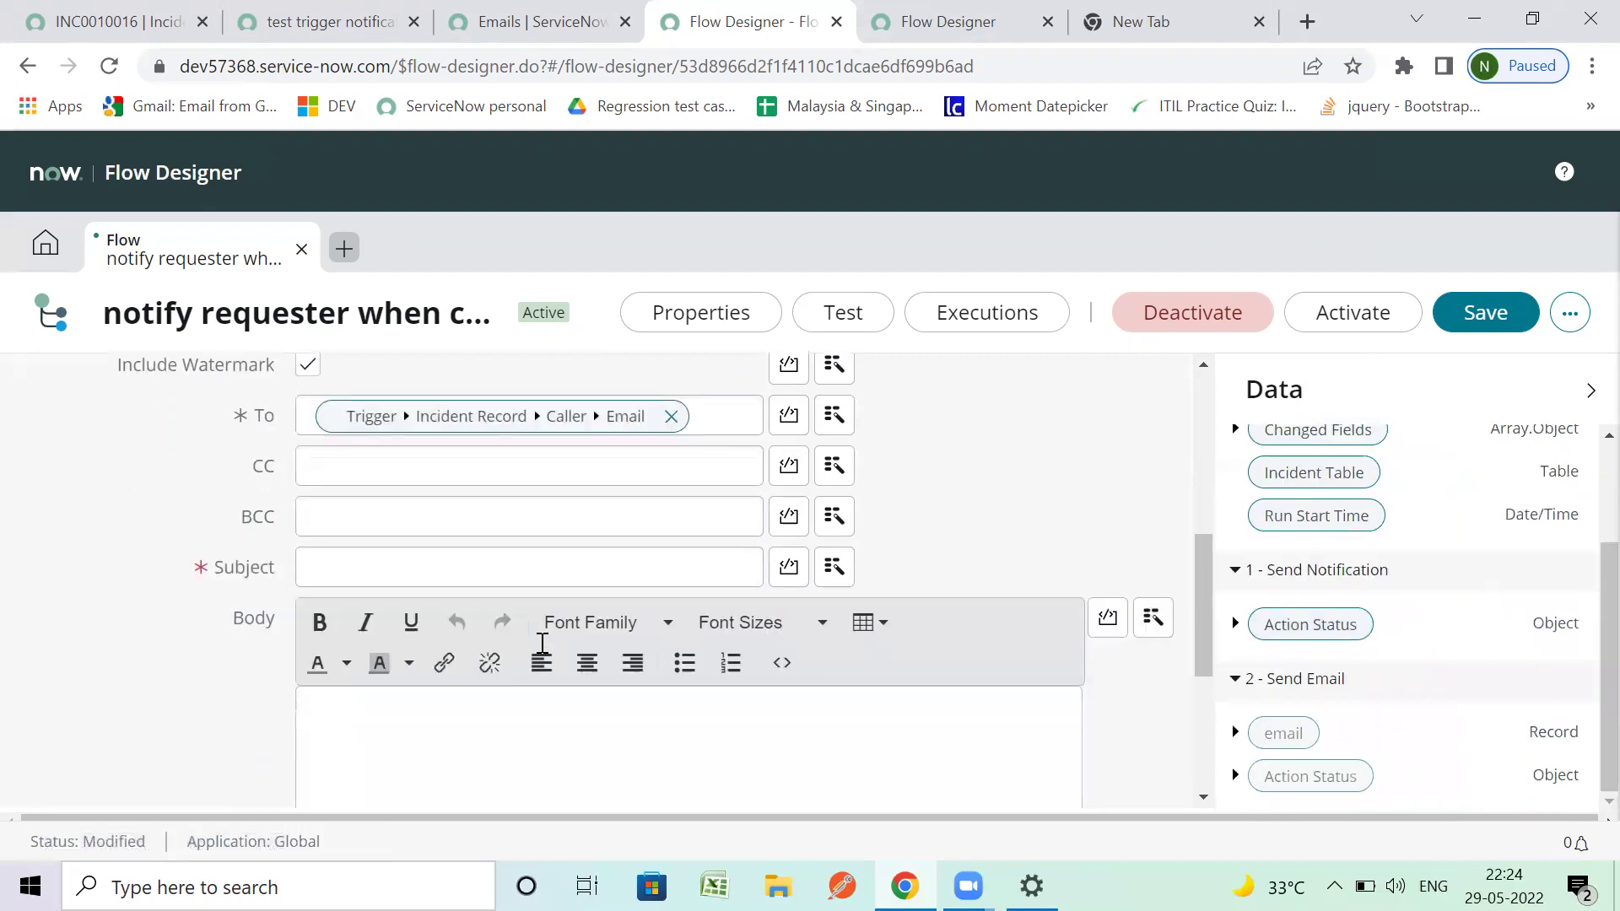
Step: Enter 'test' as the email subject and append the Incident Record's Number pill
{"action": "left_click", "coordinate": [446, 552]}
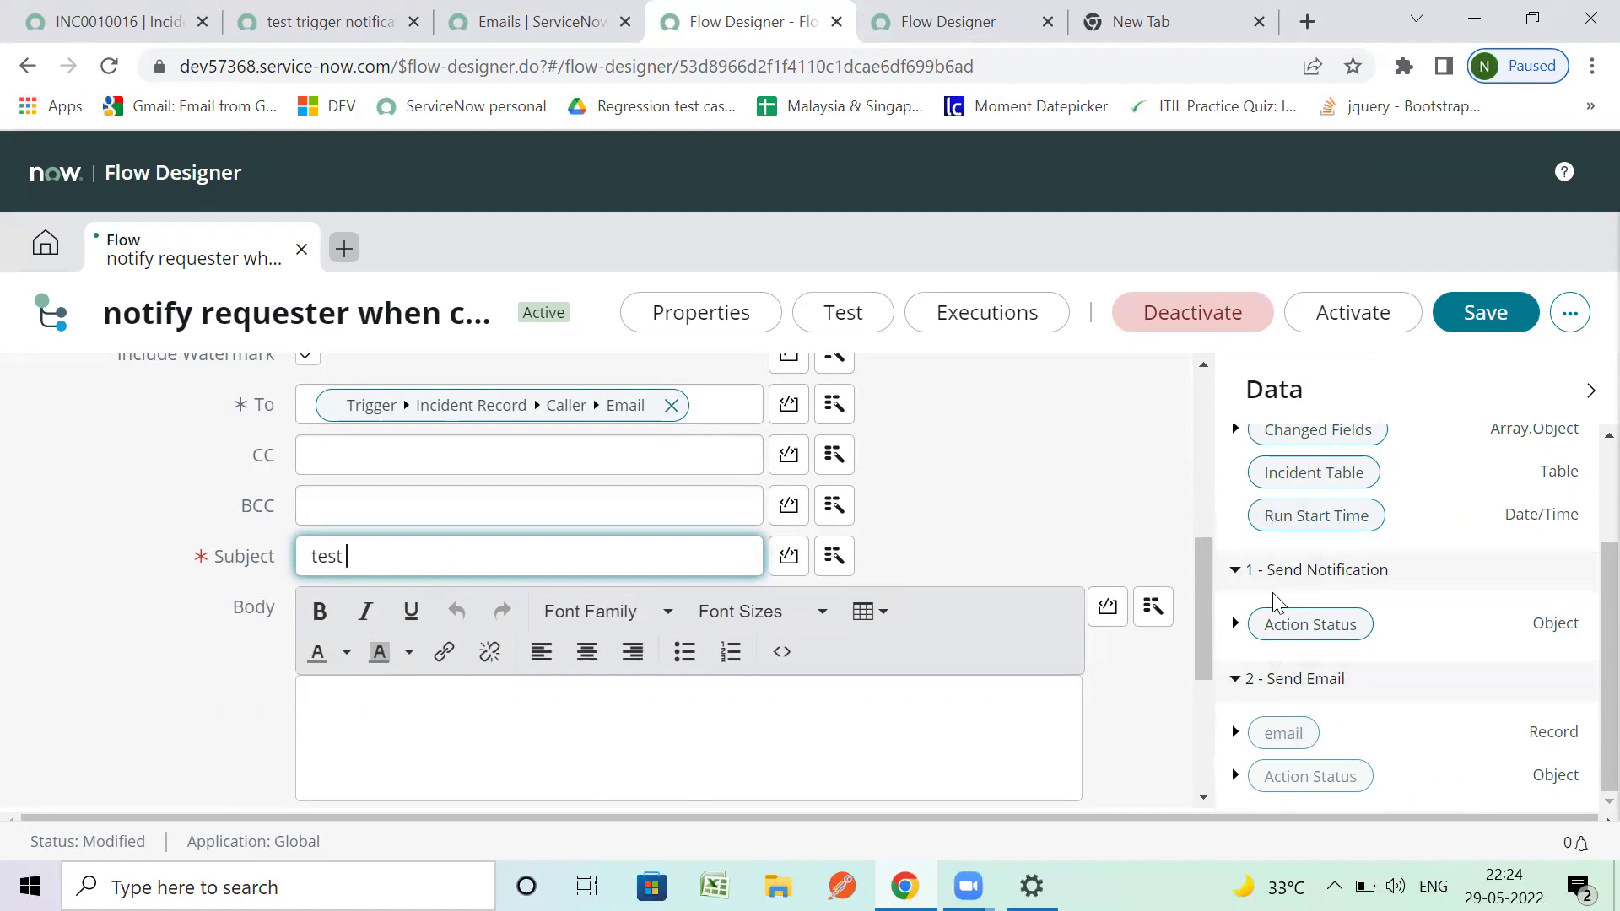
{"action": "scroll", "coordinate": [1275, 598], "scroll_direction": "up", "scroll_amount": 2}
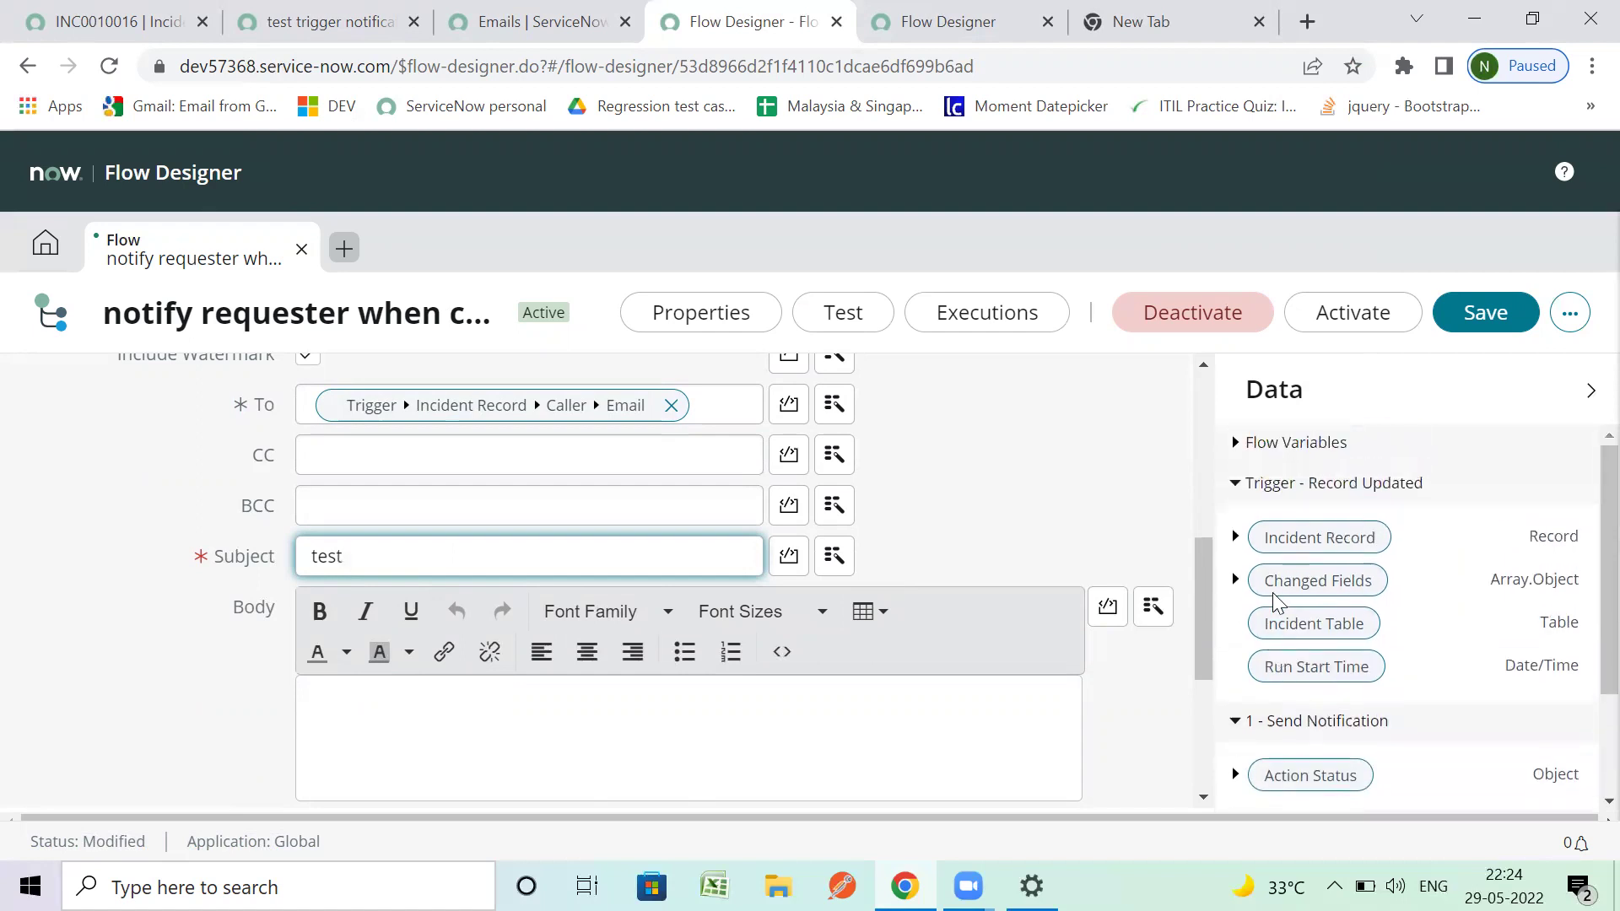
{"action": "left_click", "coordinate": [1234, 537]}
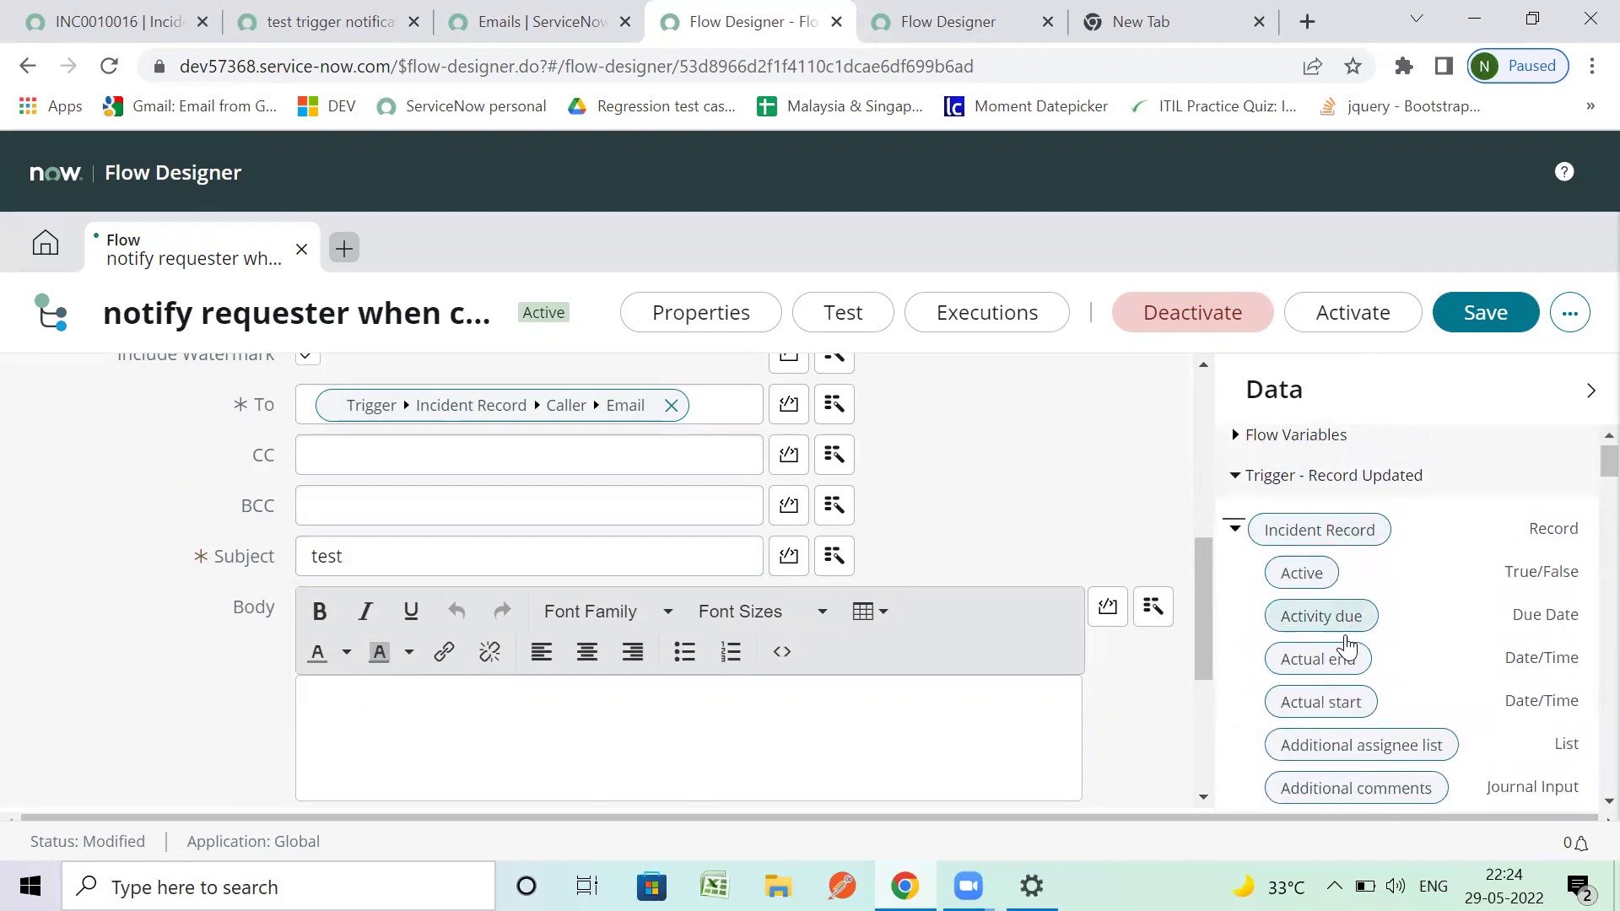
{"action": "scroll", "coordinate": [1344, 641], "scroll_direction": "down", "scroll_amount": 5}
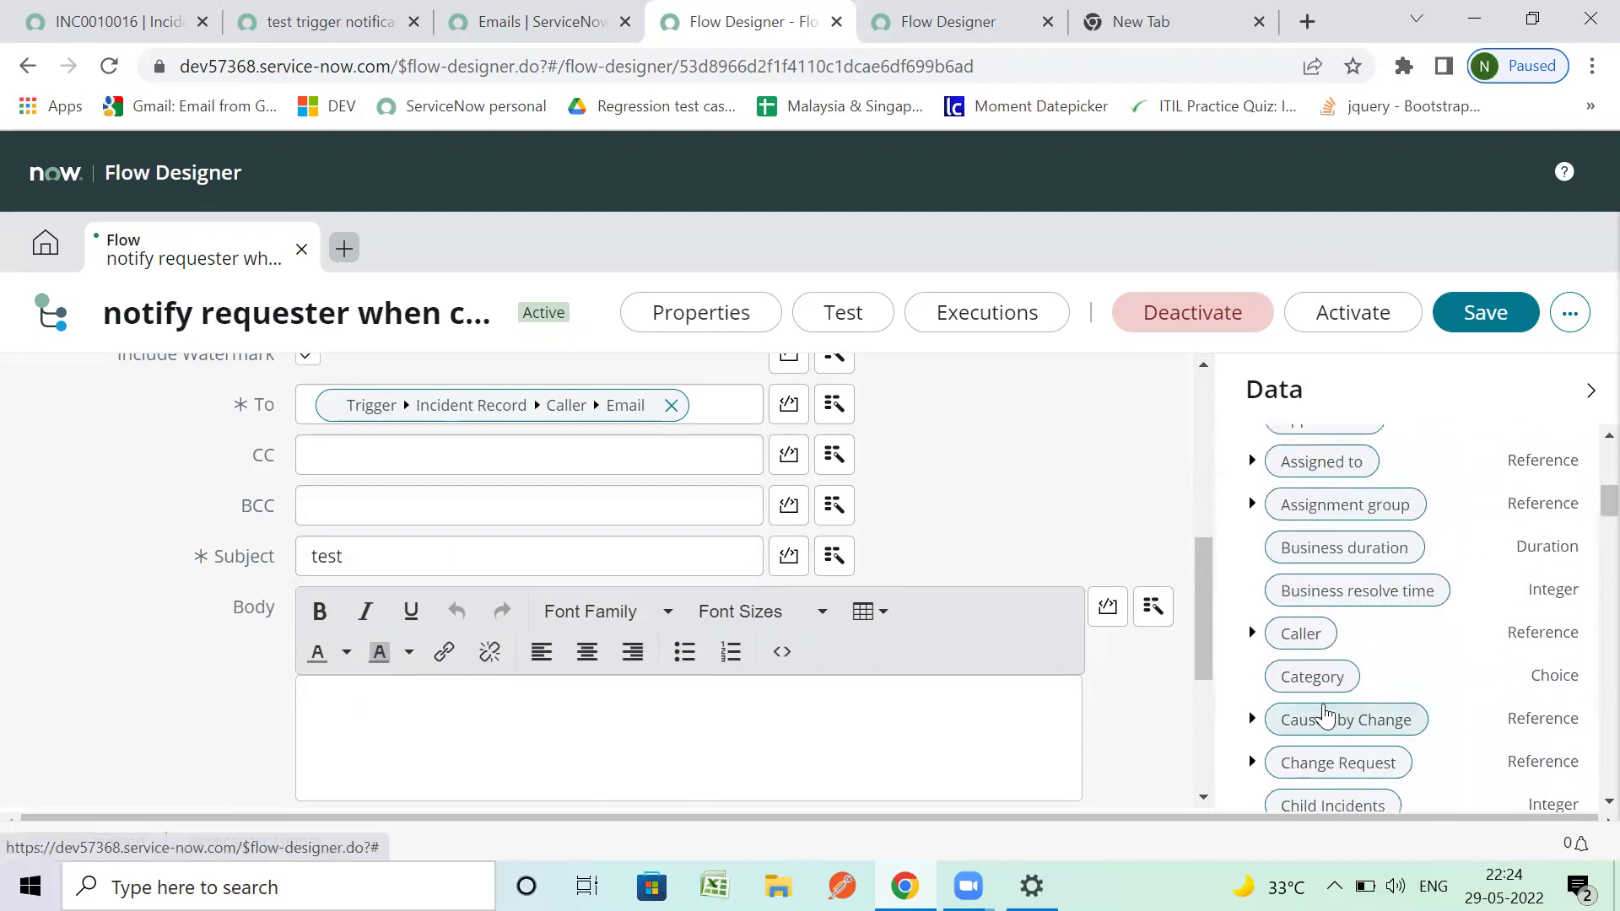
{"action": "scroll", "coordinate": [1325, 716], "scroll_direction": "down", "scroll_amount": 2}
{"action": "scroll", "coordinate": [1335, 742], "scroll_direction": "down", "scroll_amount": 6}
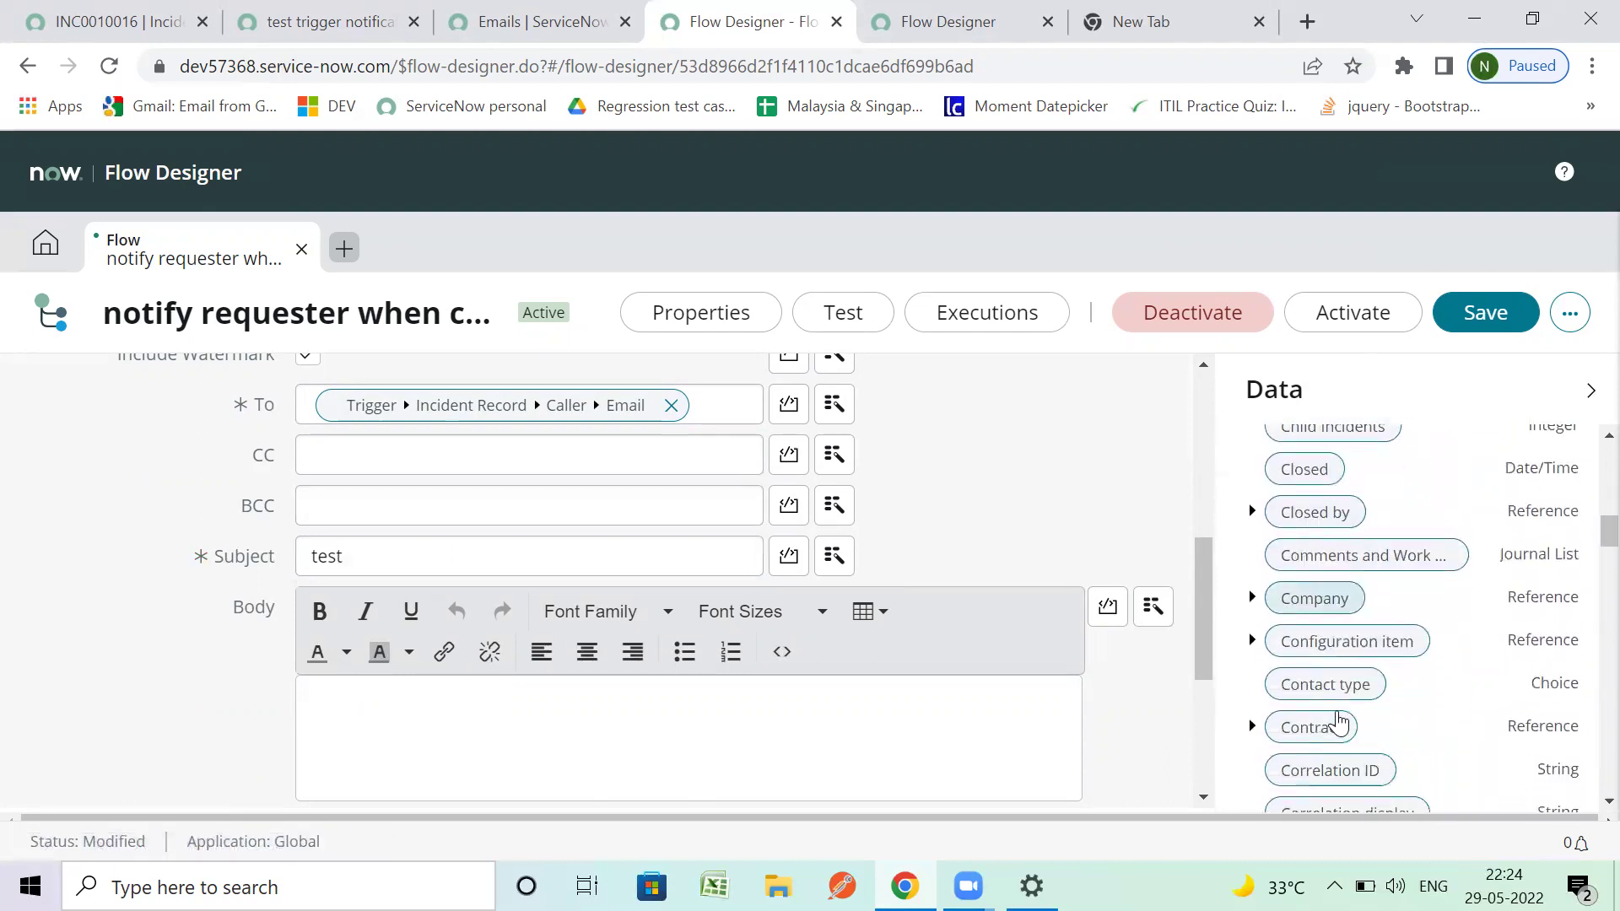
{"action": "scroll", "coordinate": [1337, 721], "scroll_direction": "down", "scroll_amount": 10}
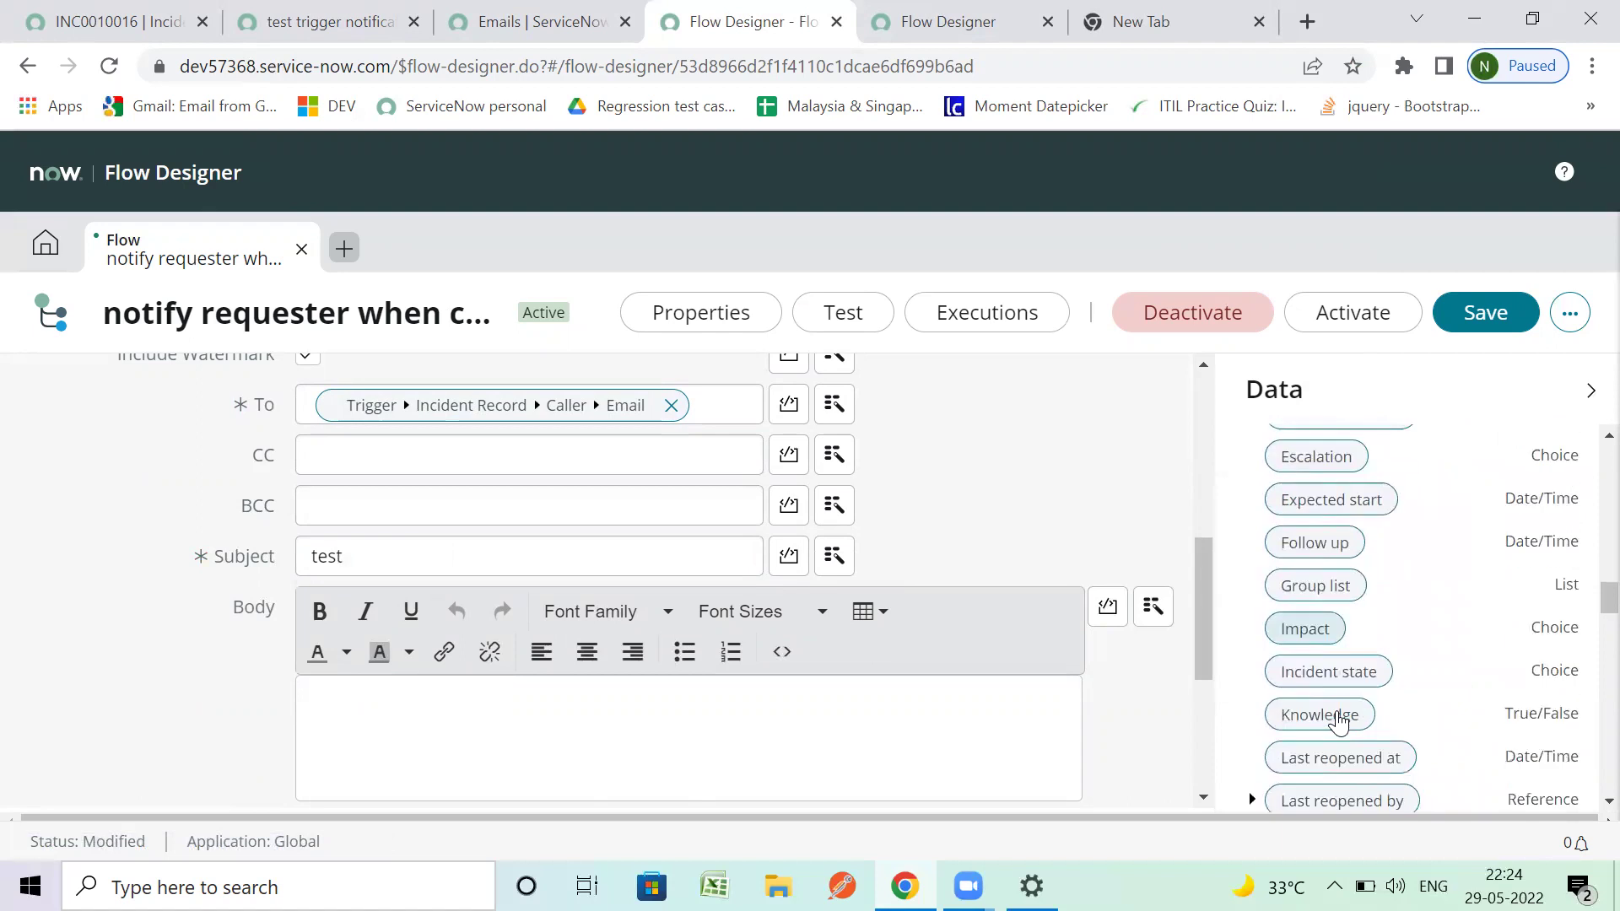
{"action": "scroll", "coordinate": [1339, 720], "scroll_direction": "up", "scroll_amount": 2}
{"action": "scroll", "coordinate": [1339, 721], "scroll_direction": "down", "scroll_amount": 5}
{"action": "scroll", "coordinate": [1339, 721], "scroll_direction": "down", "scroll_amount": 3}
{"action": "scroll", "coordinate": [1338, 720], "scroll_direction": "down", "scroll_amount": 3}
{"action": "scroll", "coordinate": [1338, 721], "scroll_direction": "down", "scroll_amount": 2}
{"action": "scroll", "coordinate": [1339, 722], "scroll_direction": "up", "scroll_amount": 4}
{"action": "scroll", "coordinate": [1338, 721], "scroll_direction": "up", "scroll_amount": 4}
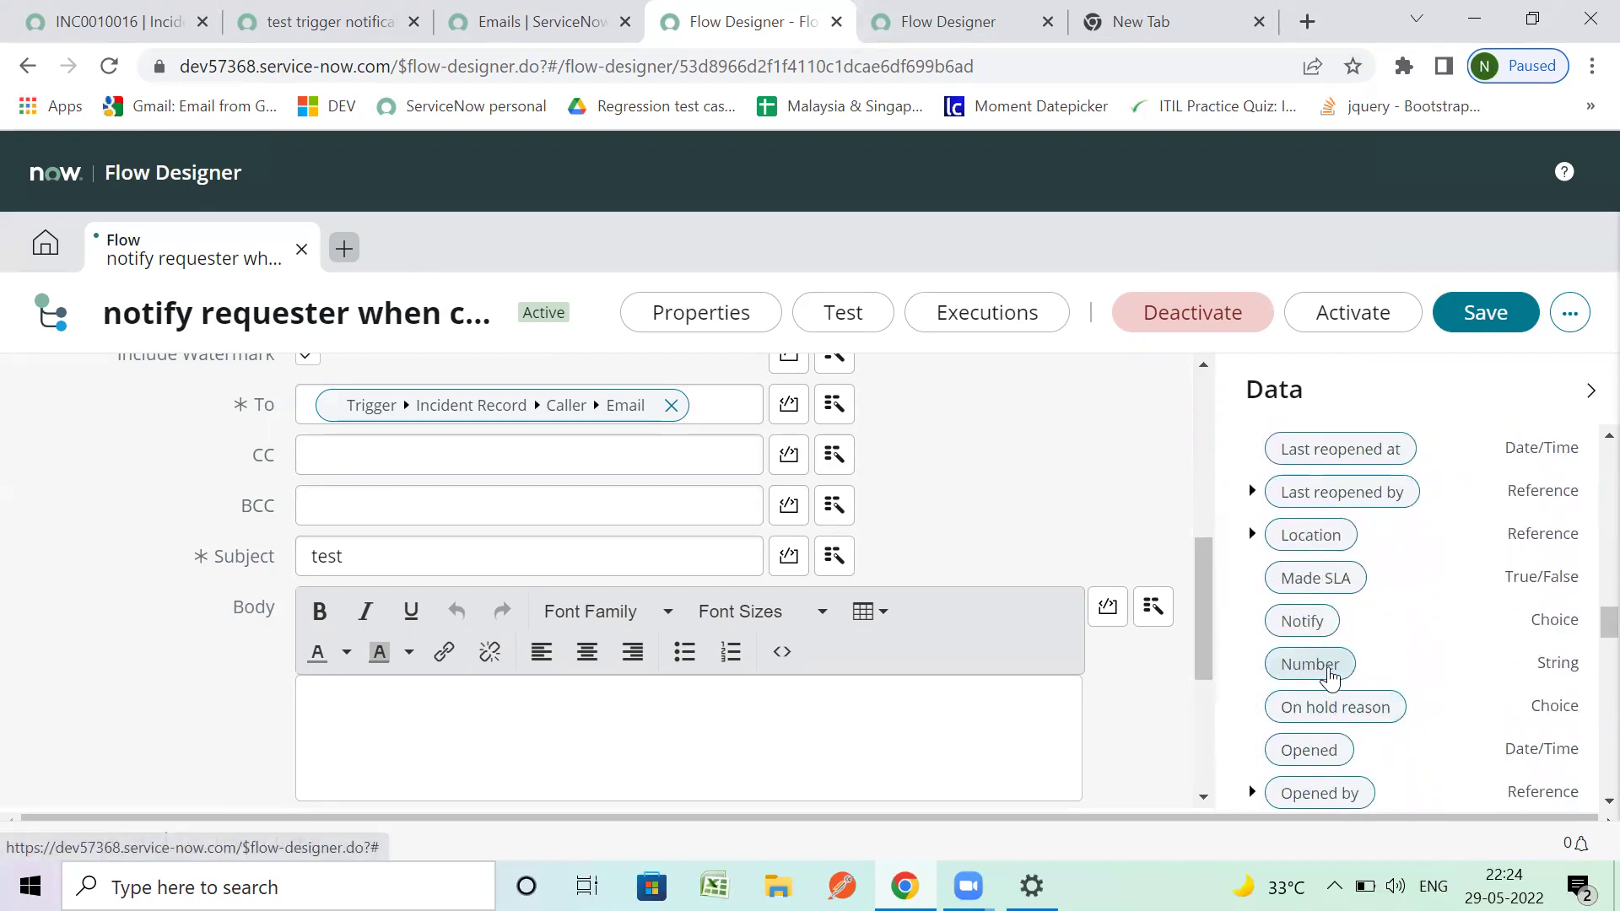
{"action": "left_click_drag", "start_coordinate": [1328, 674], "coordinate": [487, 557]}
Step: Begin adding another action after Send Email, then cancel the action search
{"action": "scroll", "coordinate": [518, 717], "scroll_direction": "down", "scroll_amount": 4}
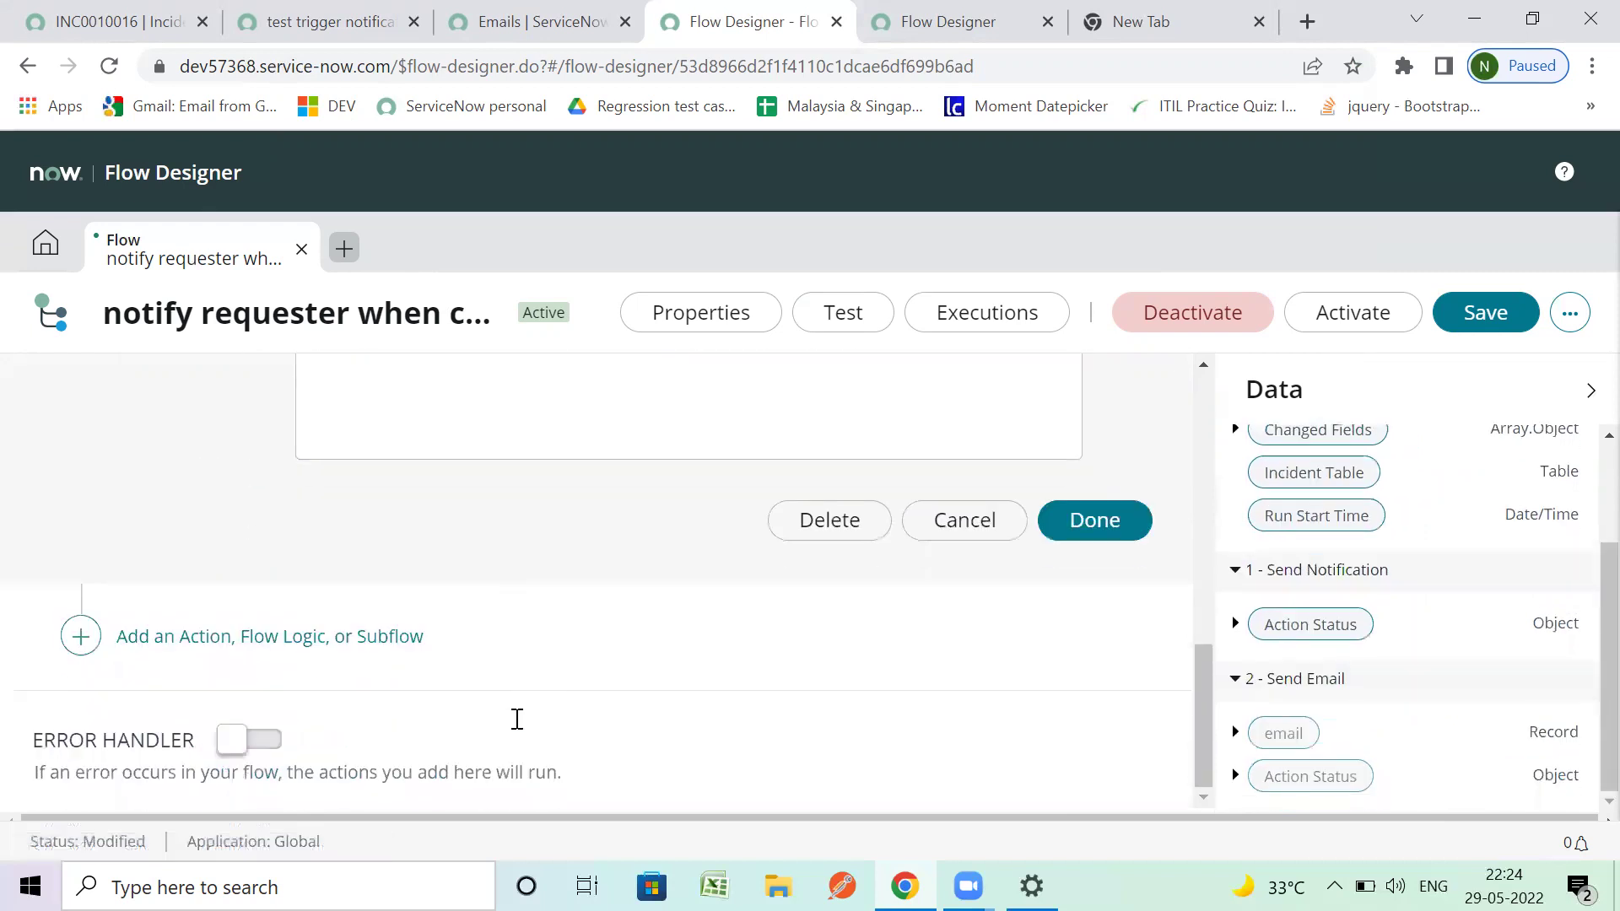
{"action": "left_click", "coordinate": [1094, 520]}
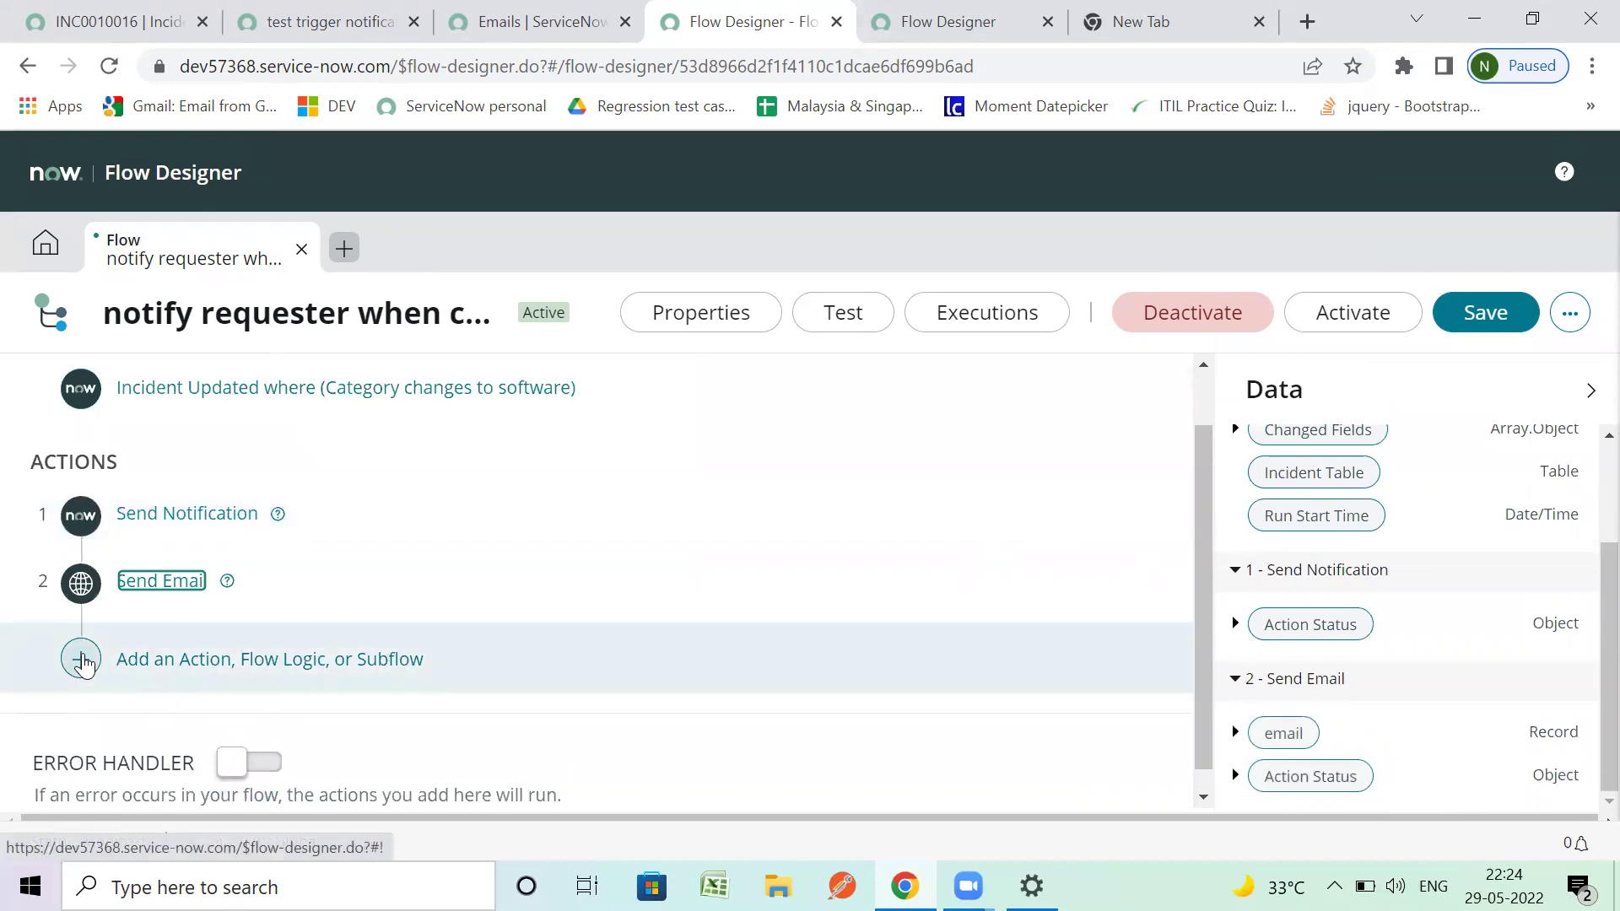
{"action": "left_click", "coordinate": [83, 662]}
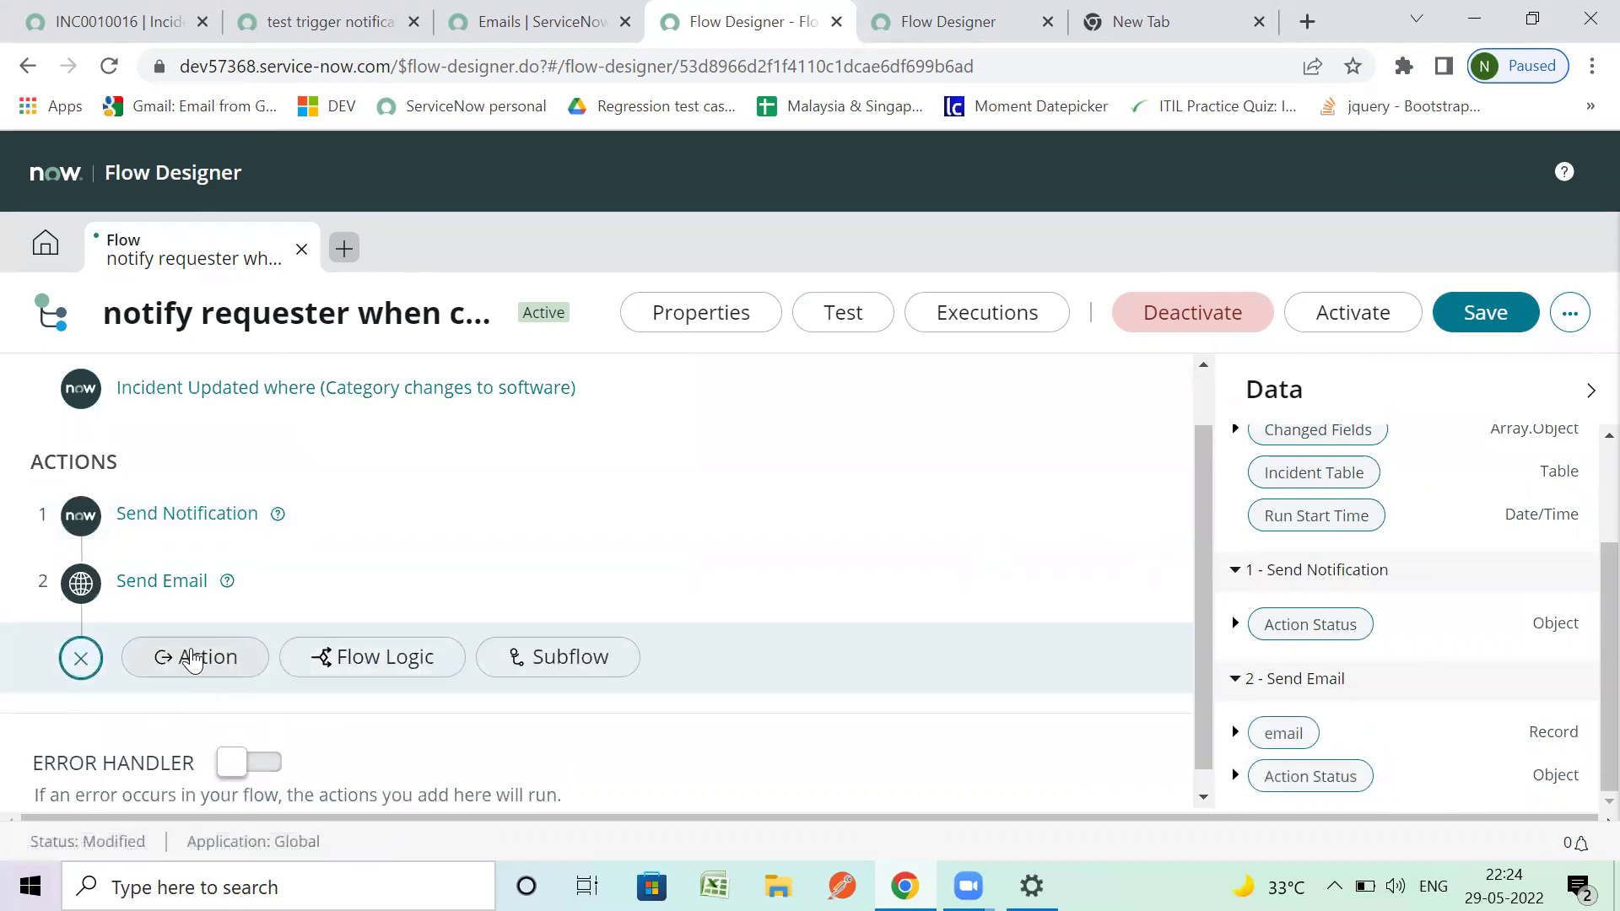
{"action": "left_click", "coordinate": [194, 658]}
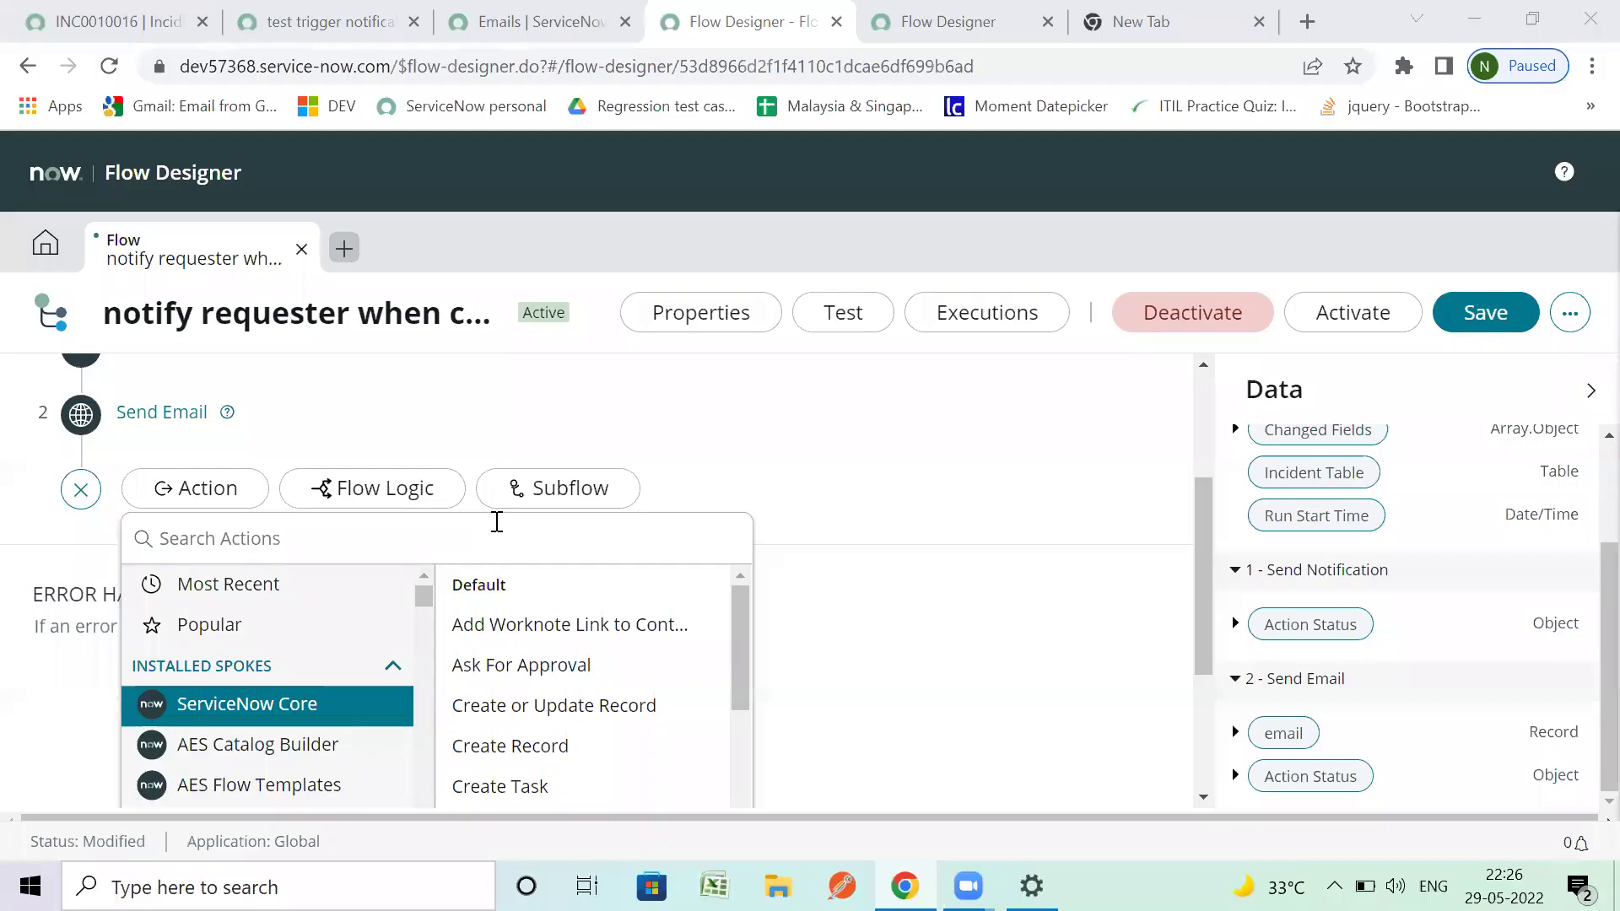
{"action": "left_click", "coordinate": [903, 584]}
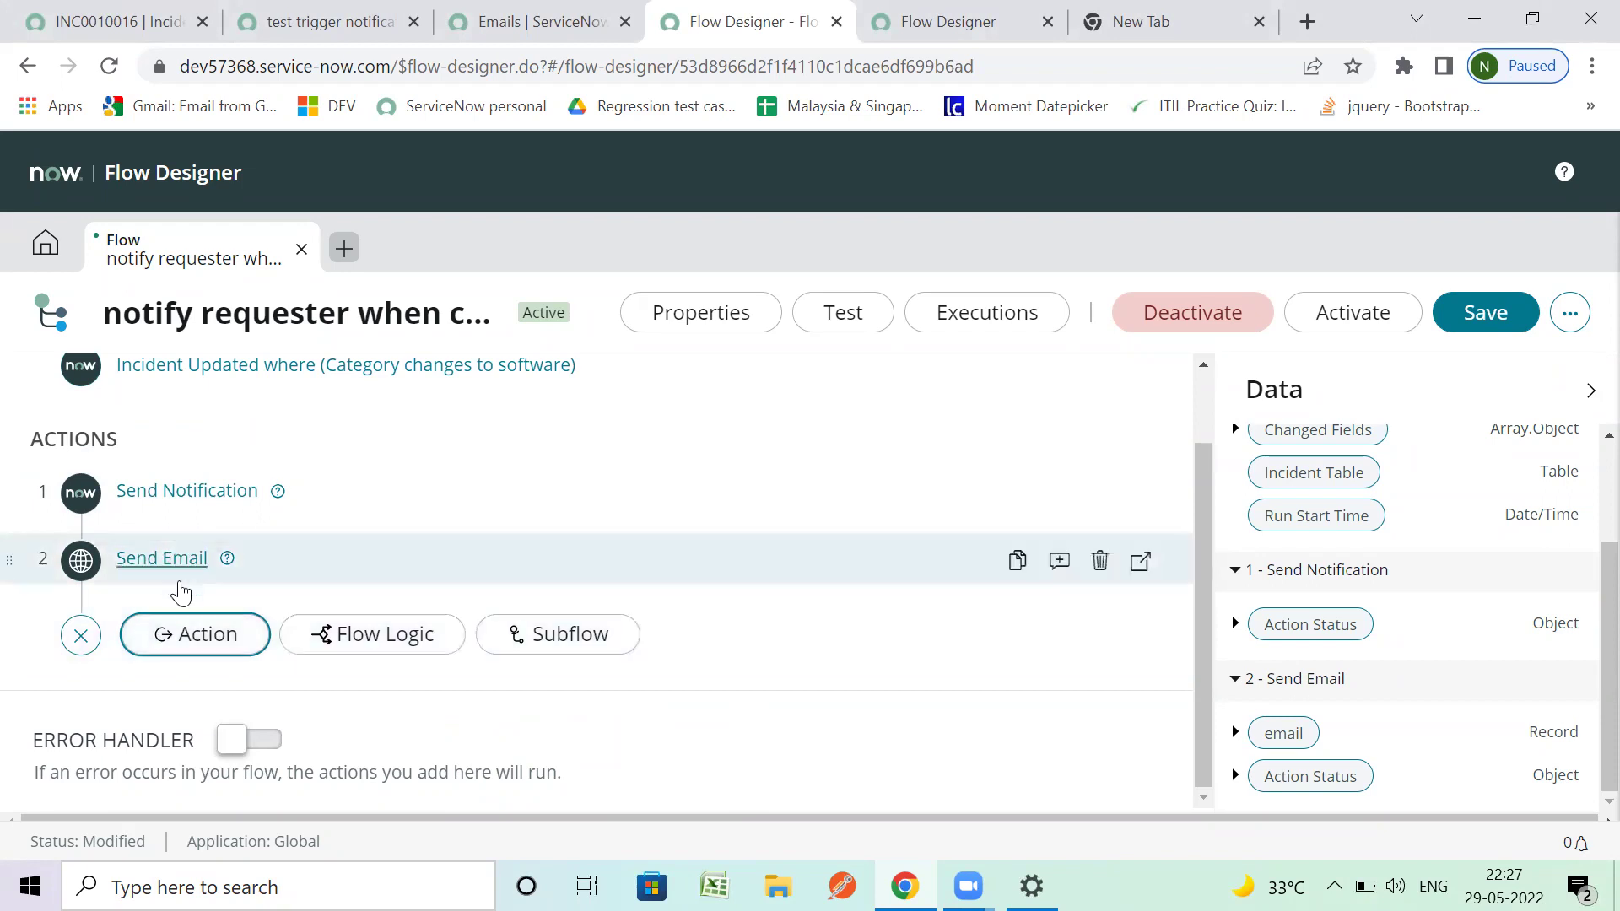
Step: Save the notify requester flow as a draft
{"action": "mouse_move", "coordinate": [272, 547]}
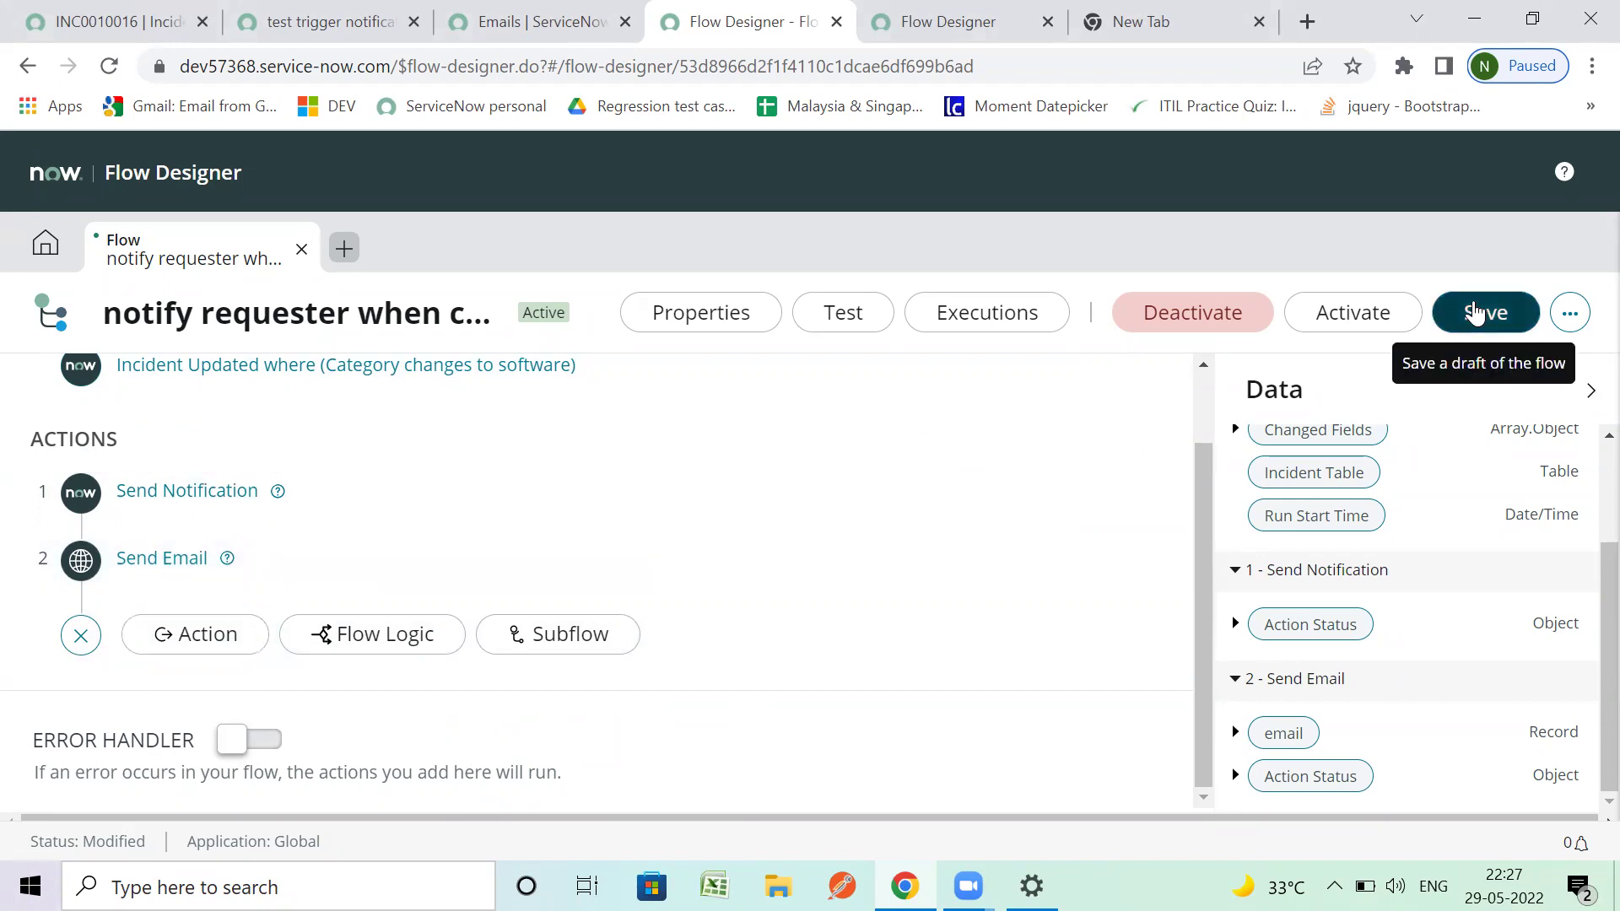
{"action": "left_click", "coordinate": [1478, 312]}
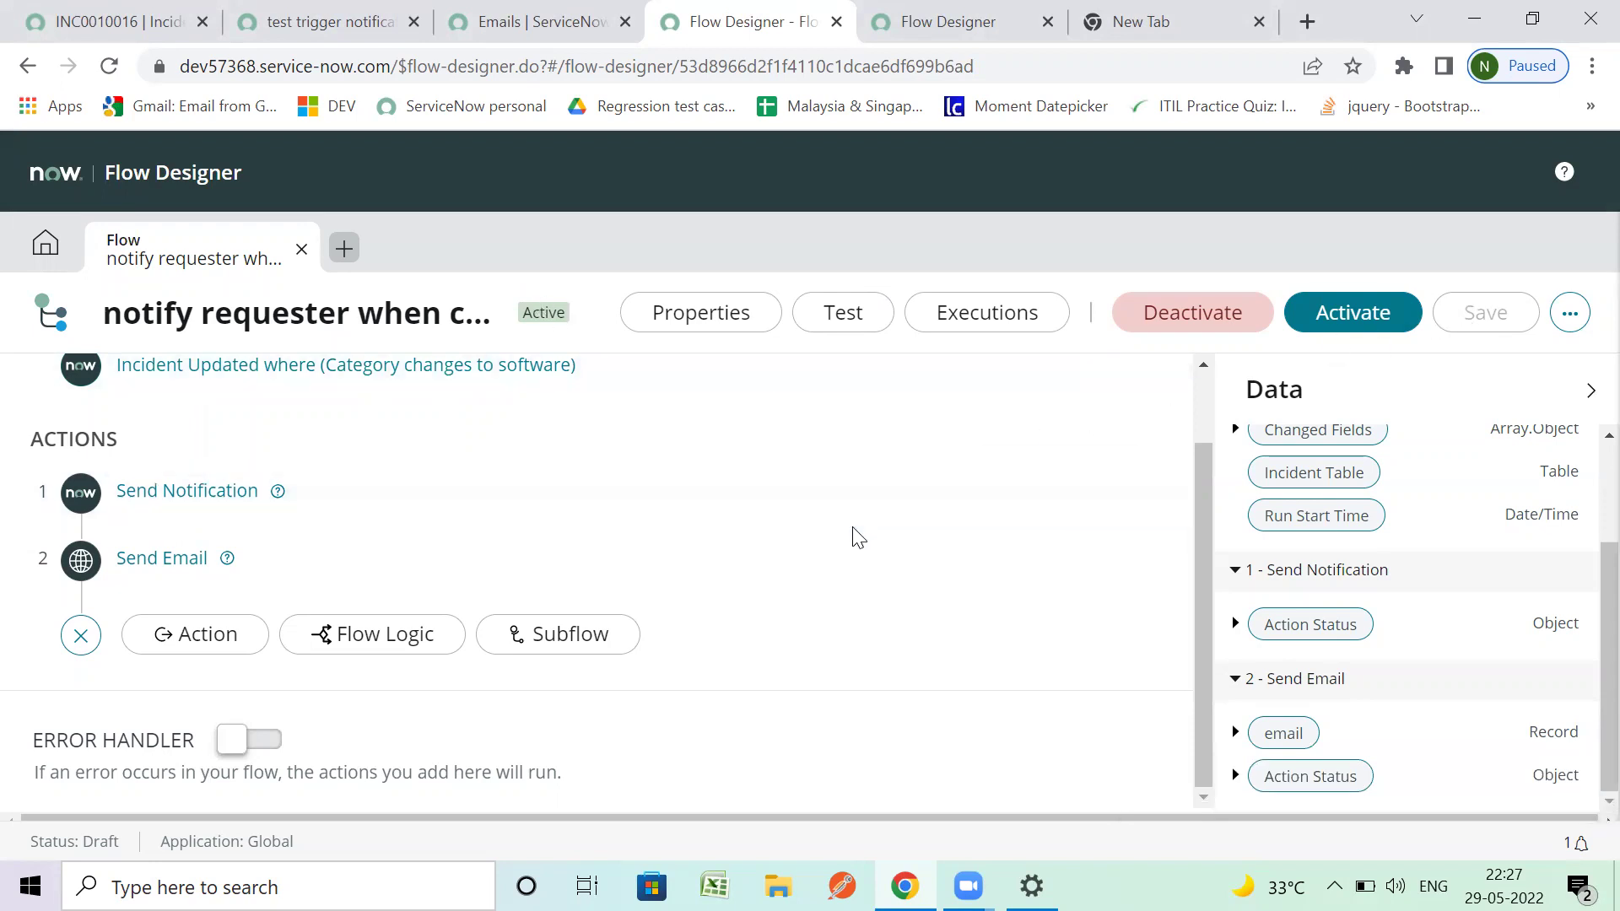
{"action": "scroll", "coordinate": [850, 542], "scroll_direction": "up", "scroll_amount": 1}
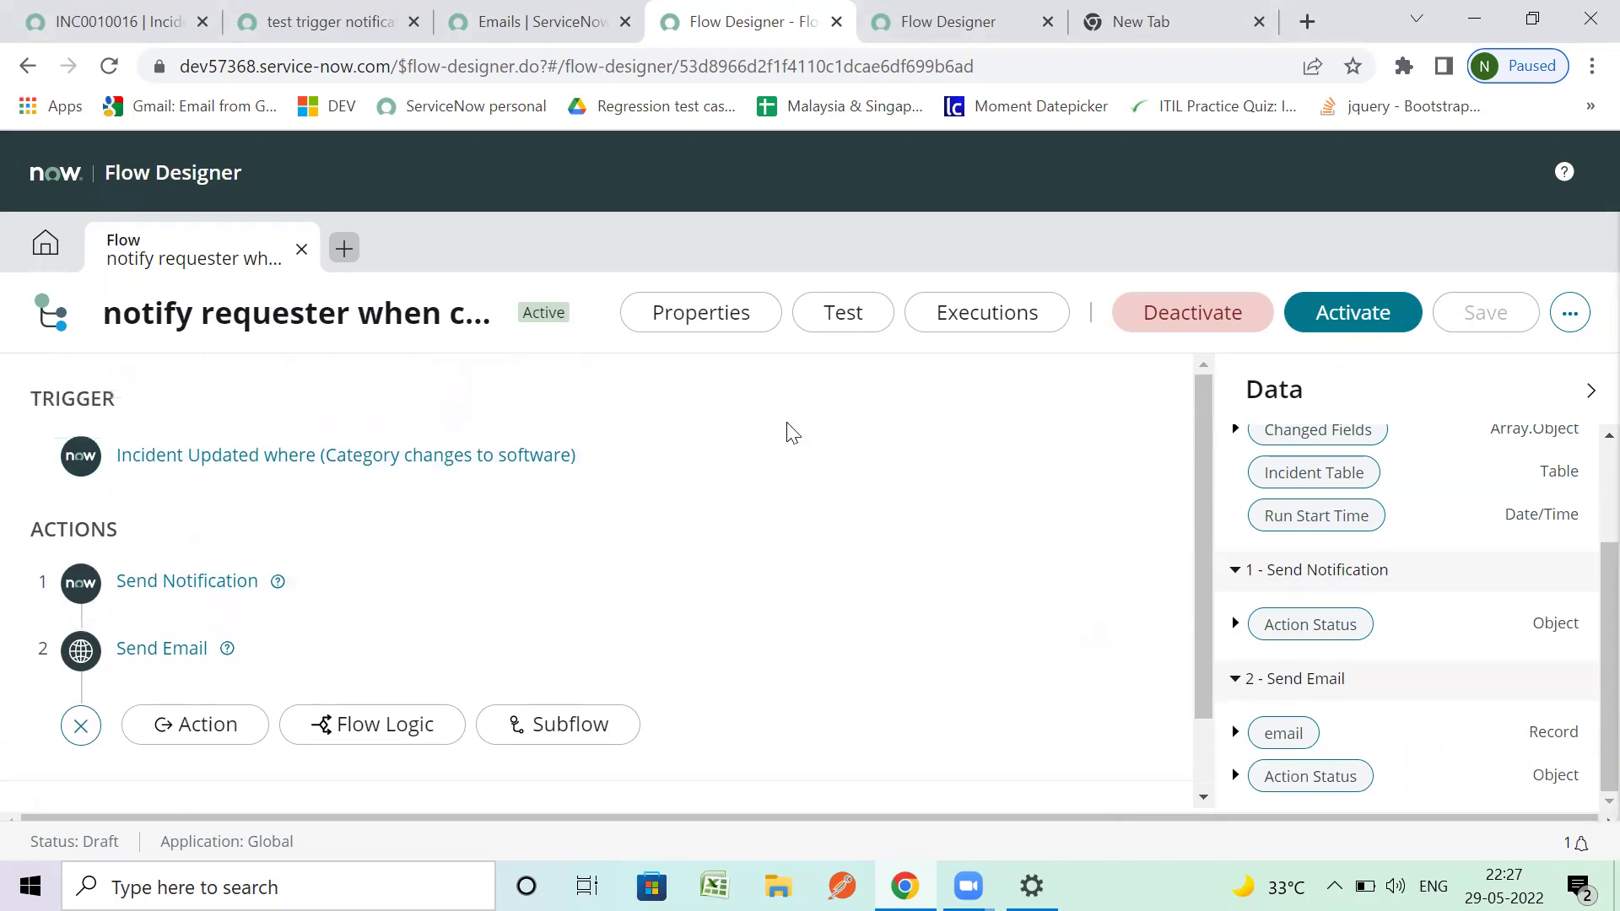
Step: Filter the navigator for 'incindet' and start a new incident record
{"action": "left_click", "coordinate": [181, 22]}
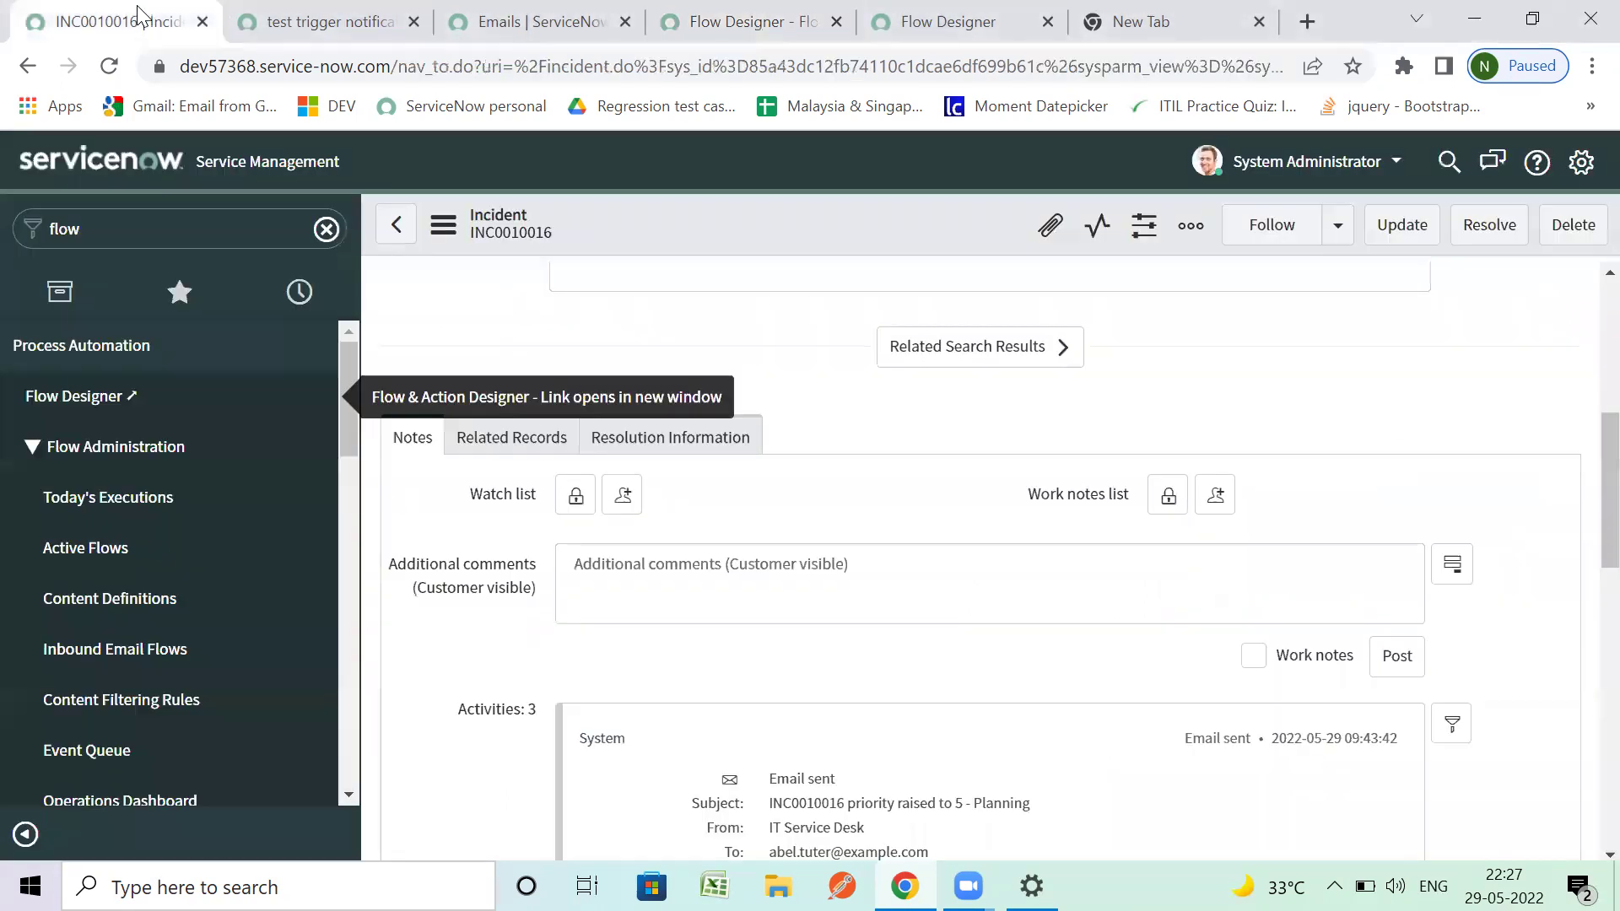
{"action": "left_click", "coordinate": [173, 242]}
{"action": "type", "text": "inc"}
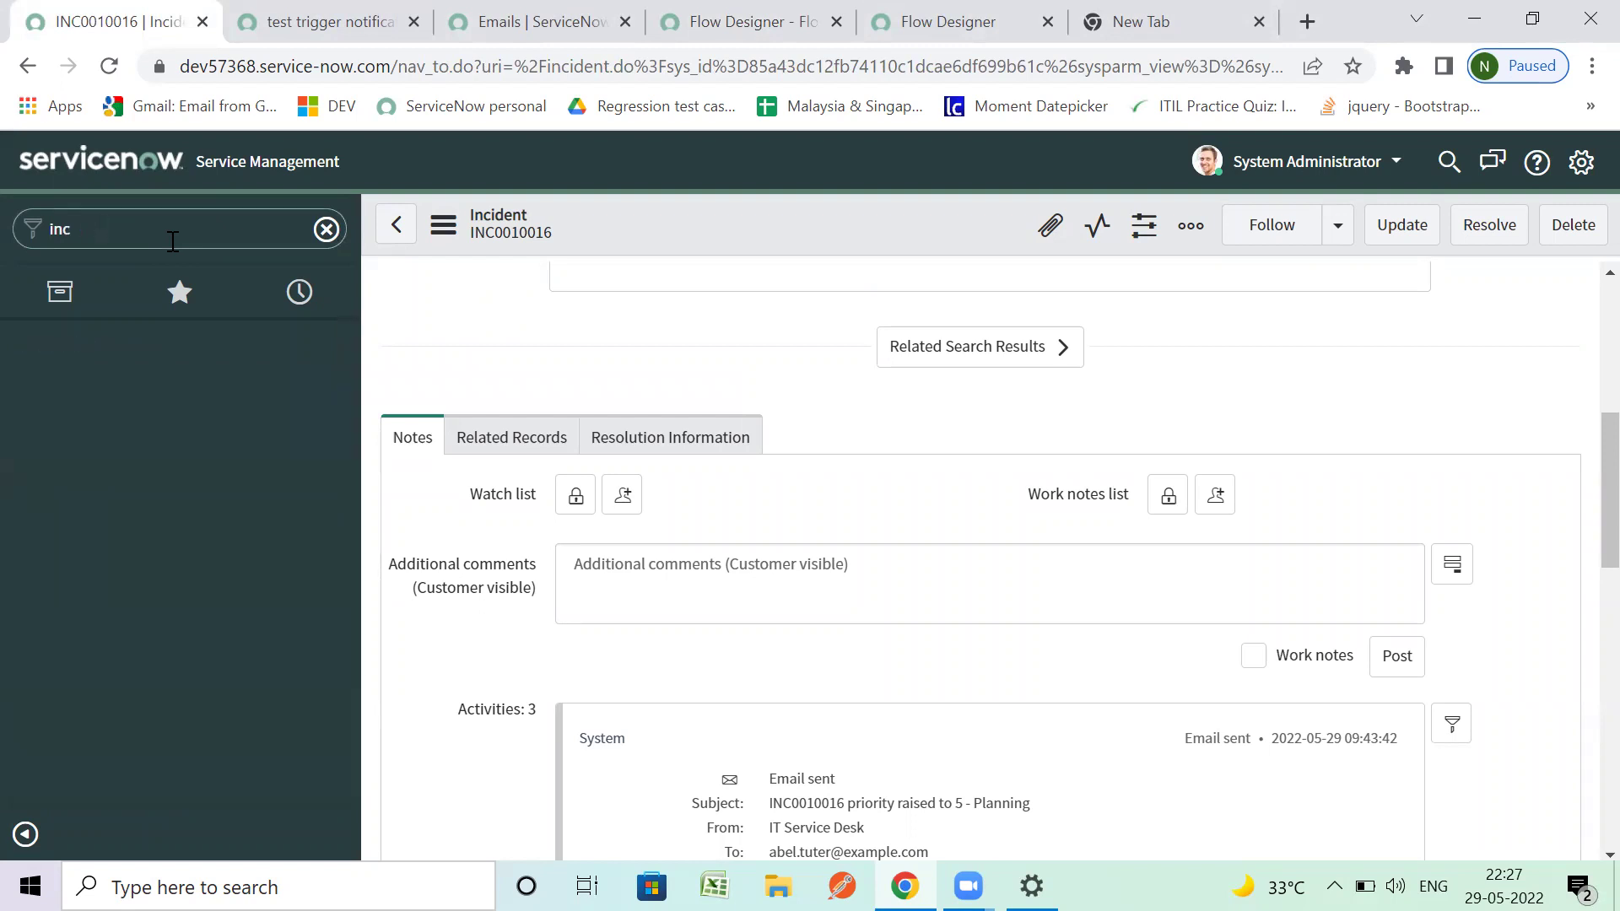
{"action": "type", "text": "indet"}
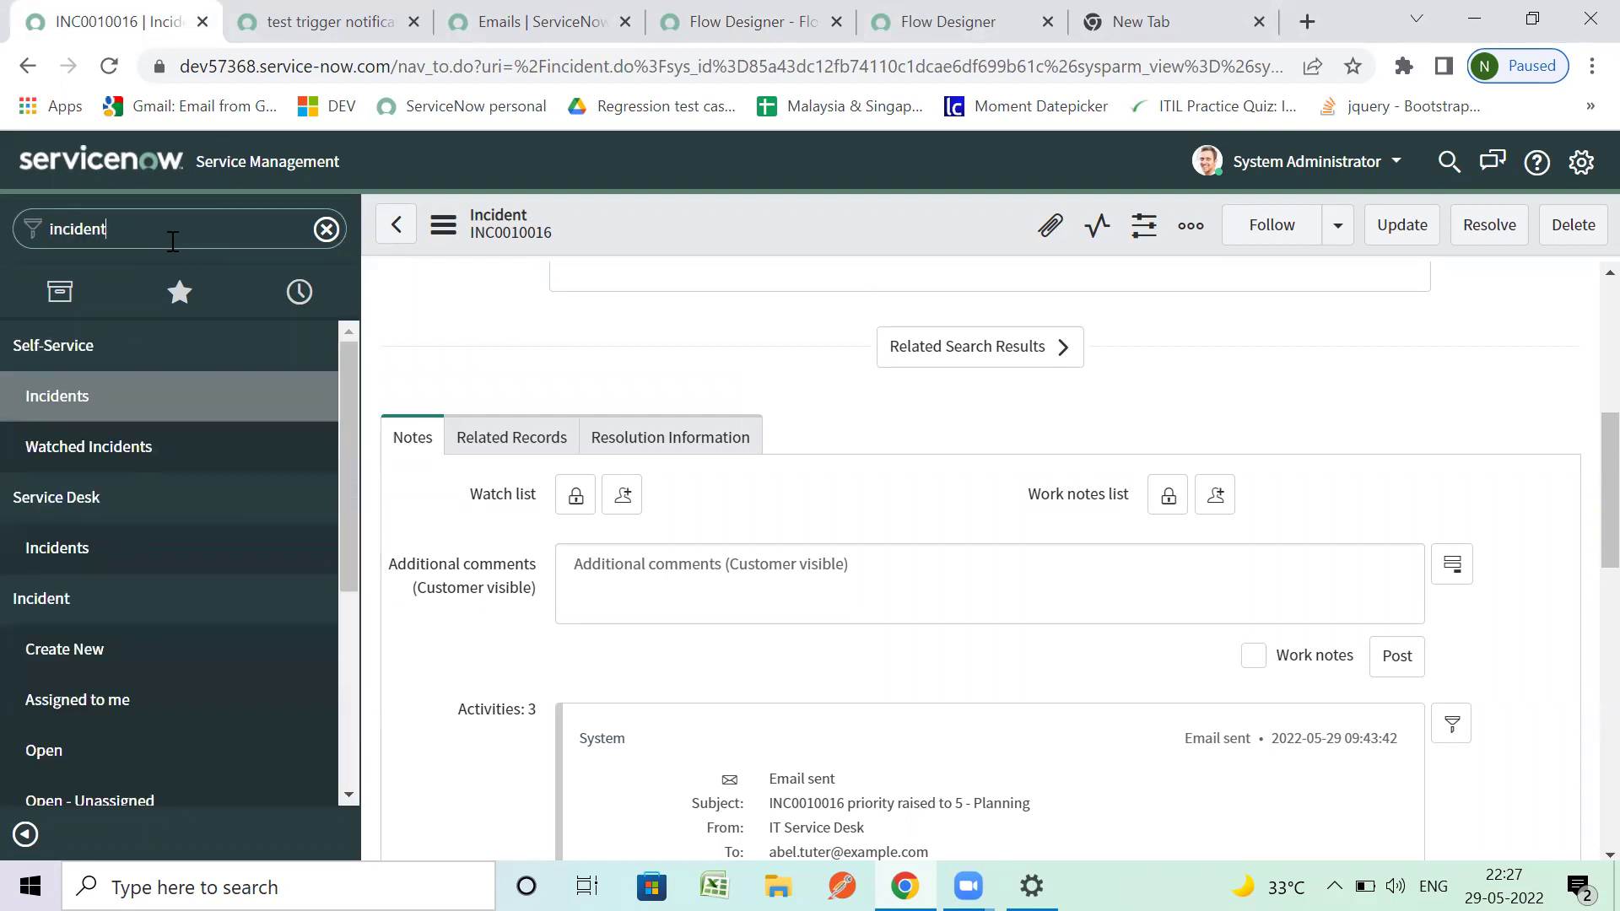
{"action": "left_click", "coordinate": [135, 655]}
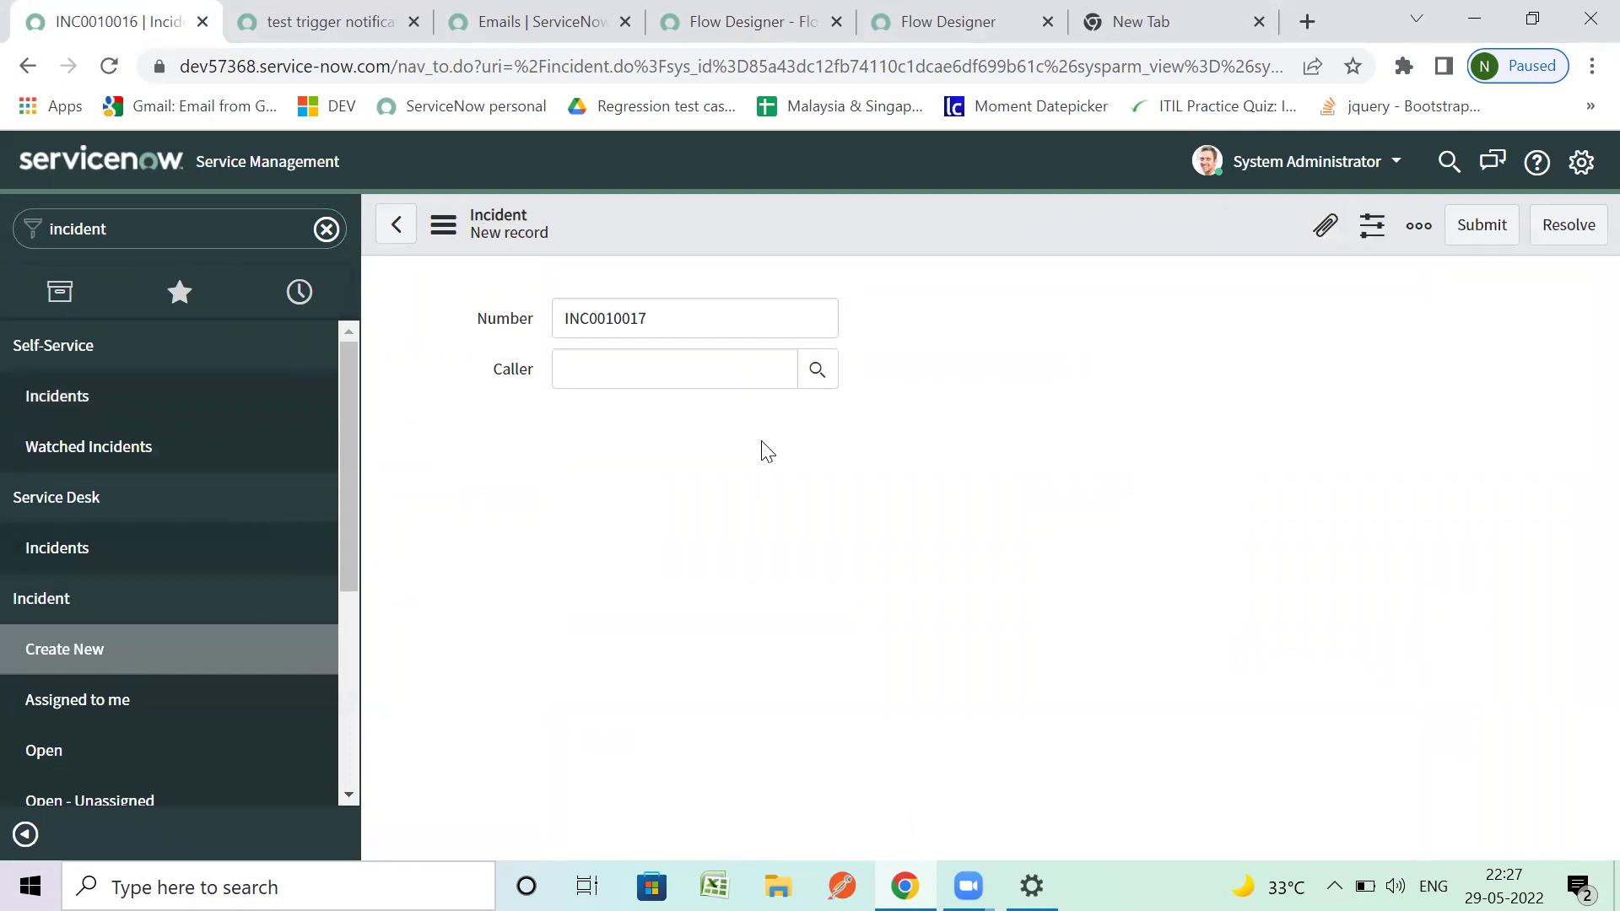
Step: Pick a caller, describe it as 'test incident -1', set subcategory Email, and save
{"action": "left_click", "coordinate": [808, 370]}
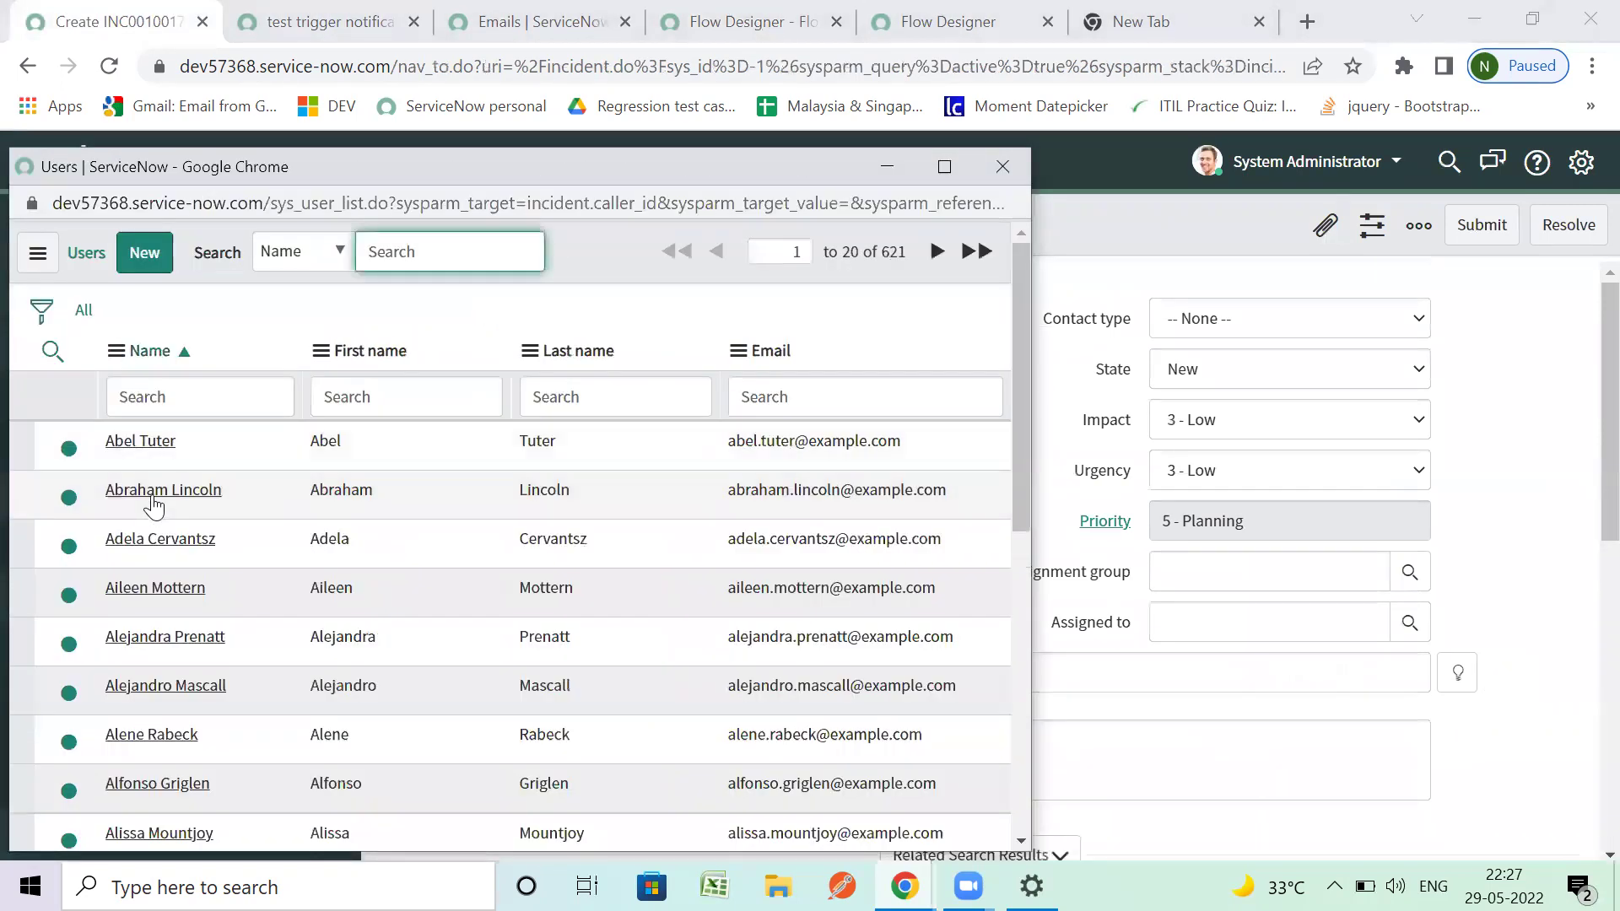
{"action": "left_click", "coordinate": [153, 496]}
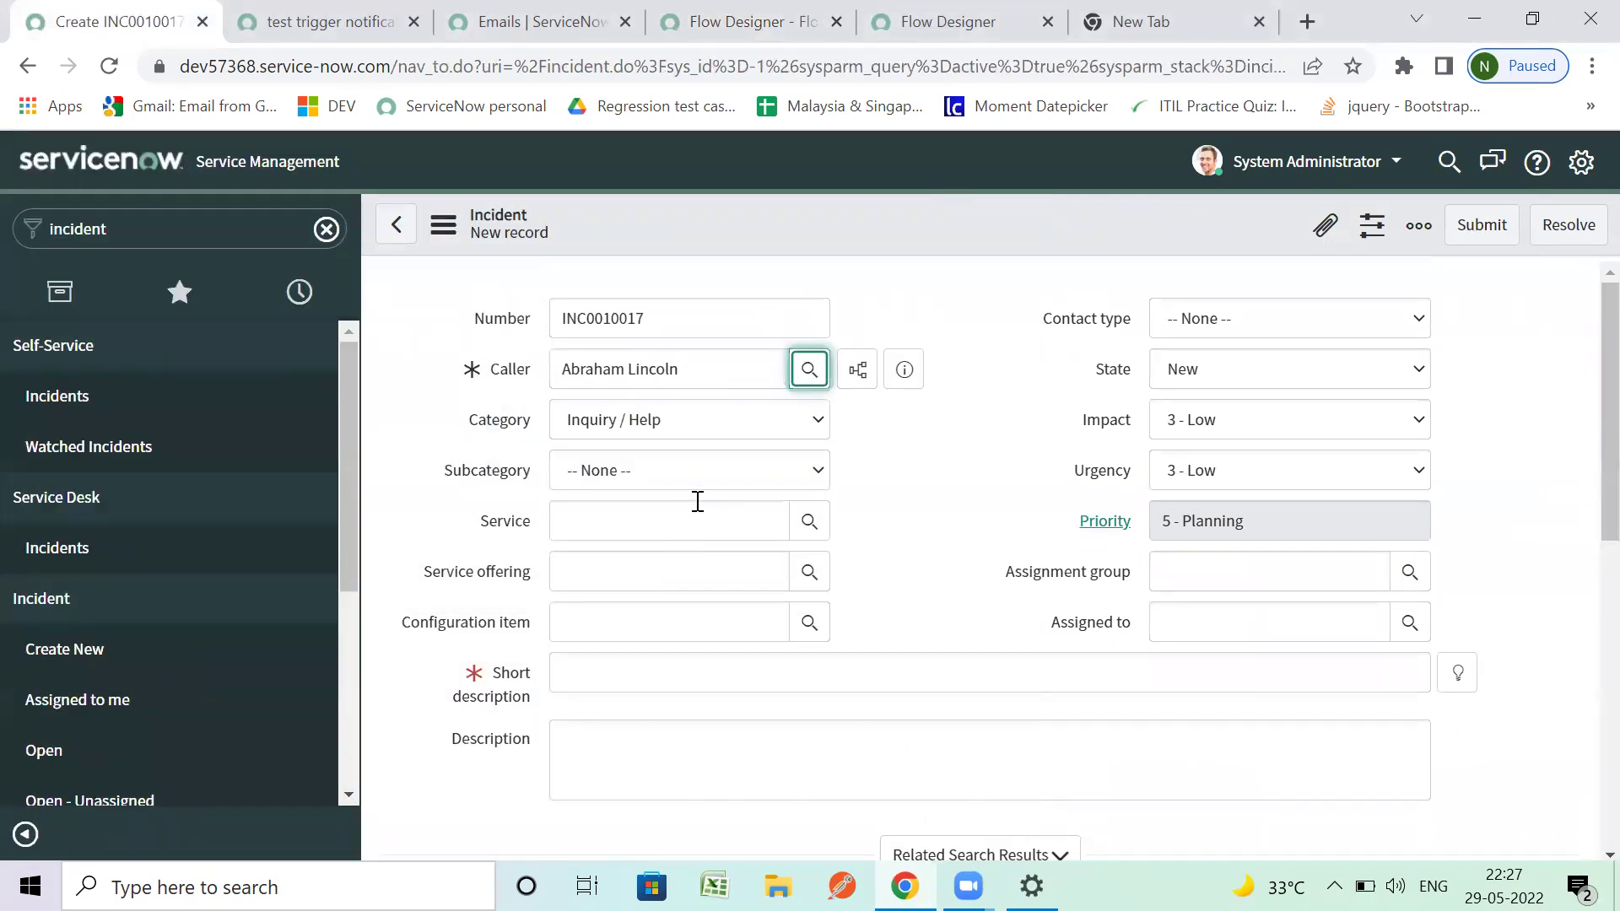
{"action": "left_click", "coordinate": [795, 673]}
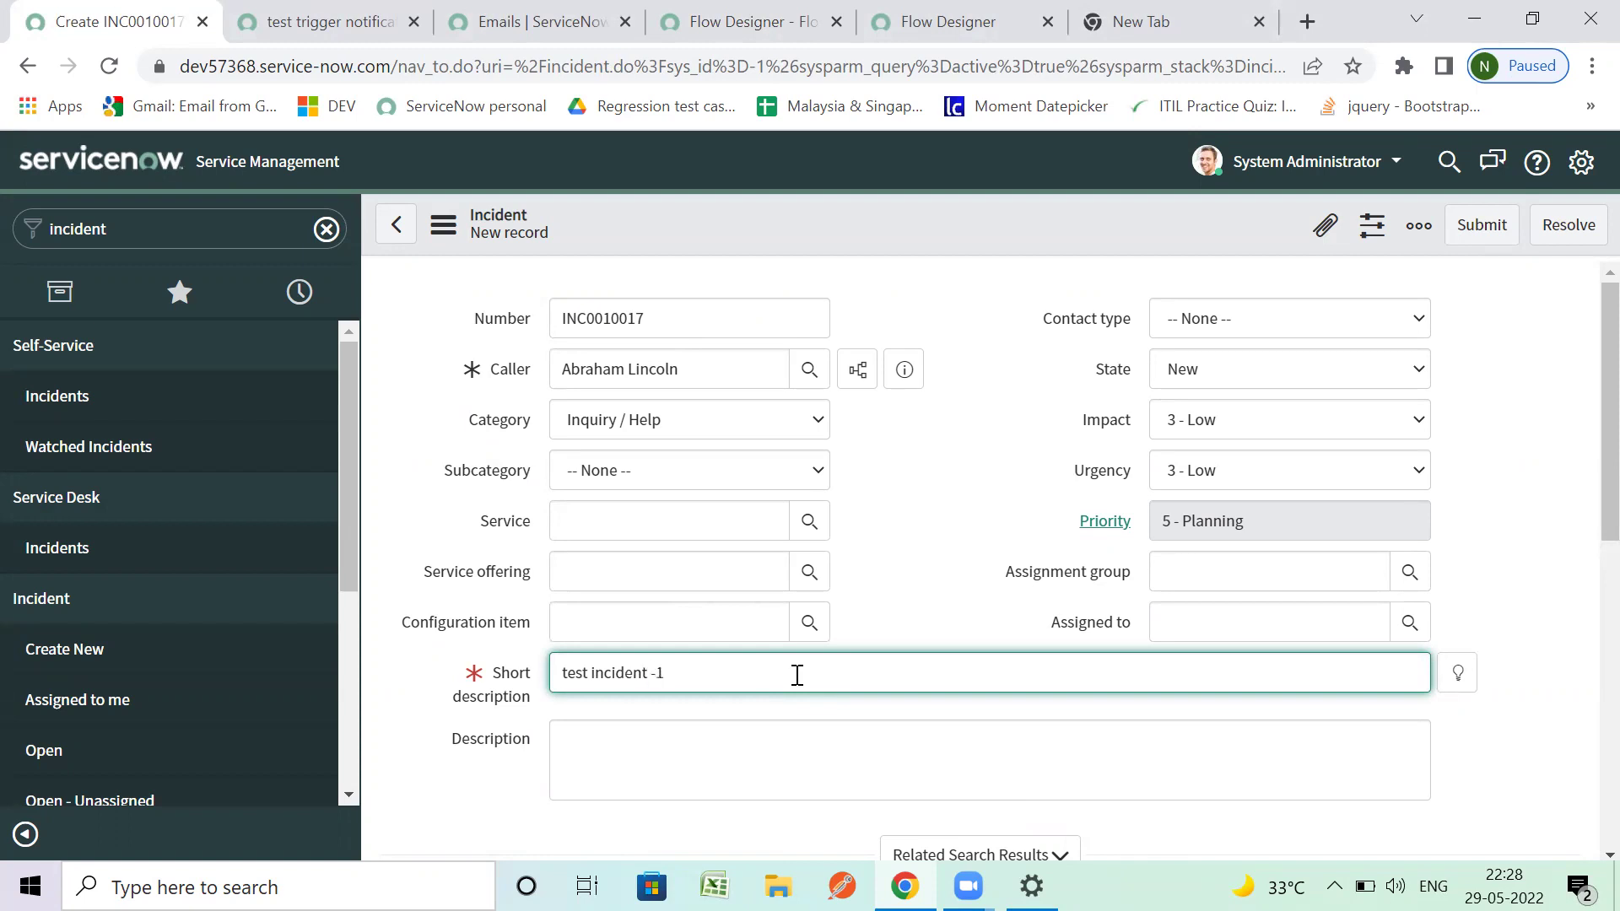
{"action": "left_click", "coordinate": [706, 487]}
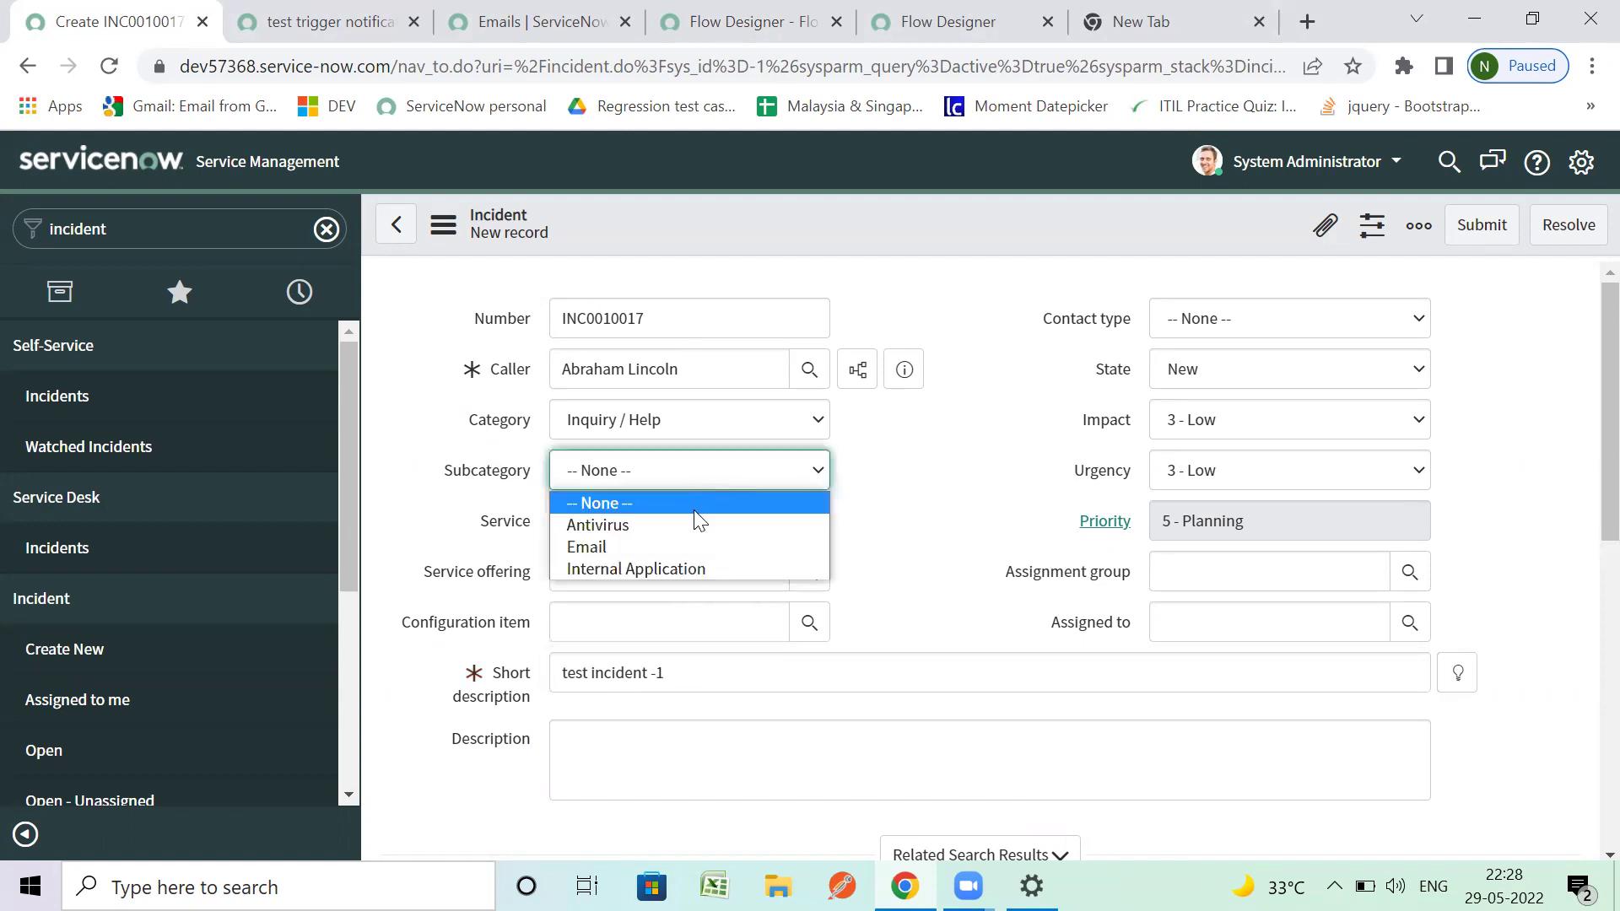
{"action": "left_click", "coordinate": [693, 542]}
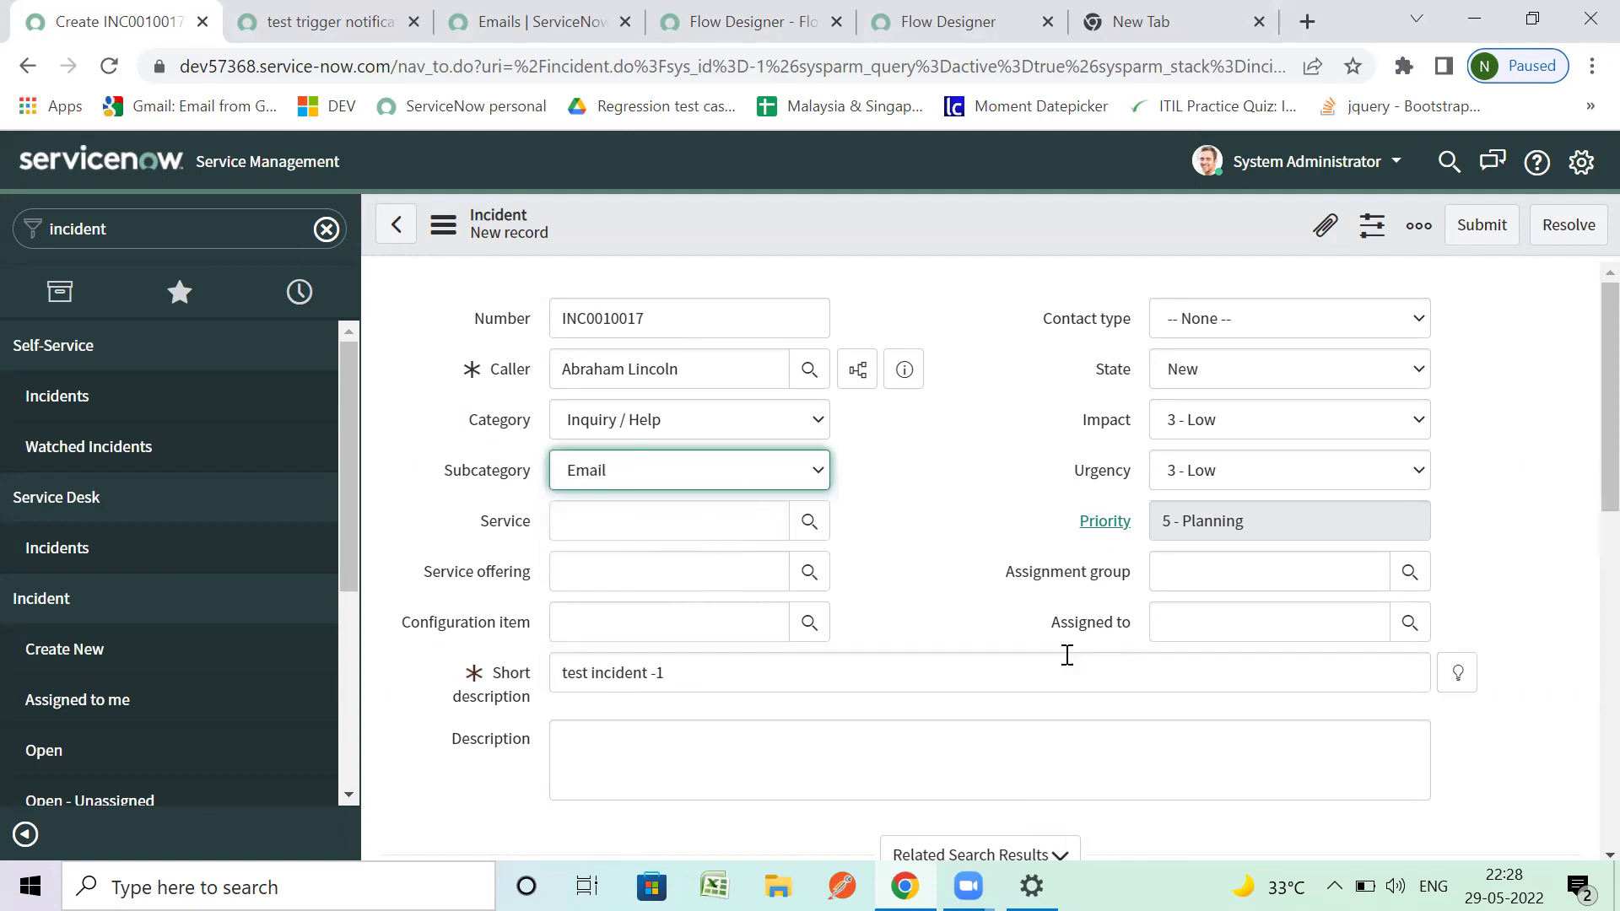
{"action": "scroll", "coordinate": [1066, 653], "scroll_direction": "down", "scroll_amount": 4}
{"action": "scroll", "coordinate": [1066, 653], "scroll_direction": "up", "scroll_amount": 4}
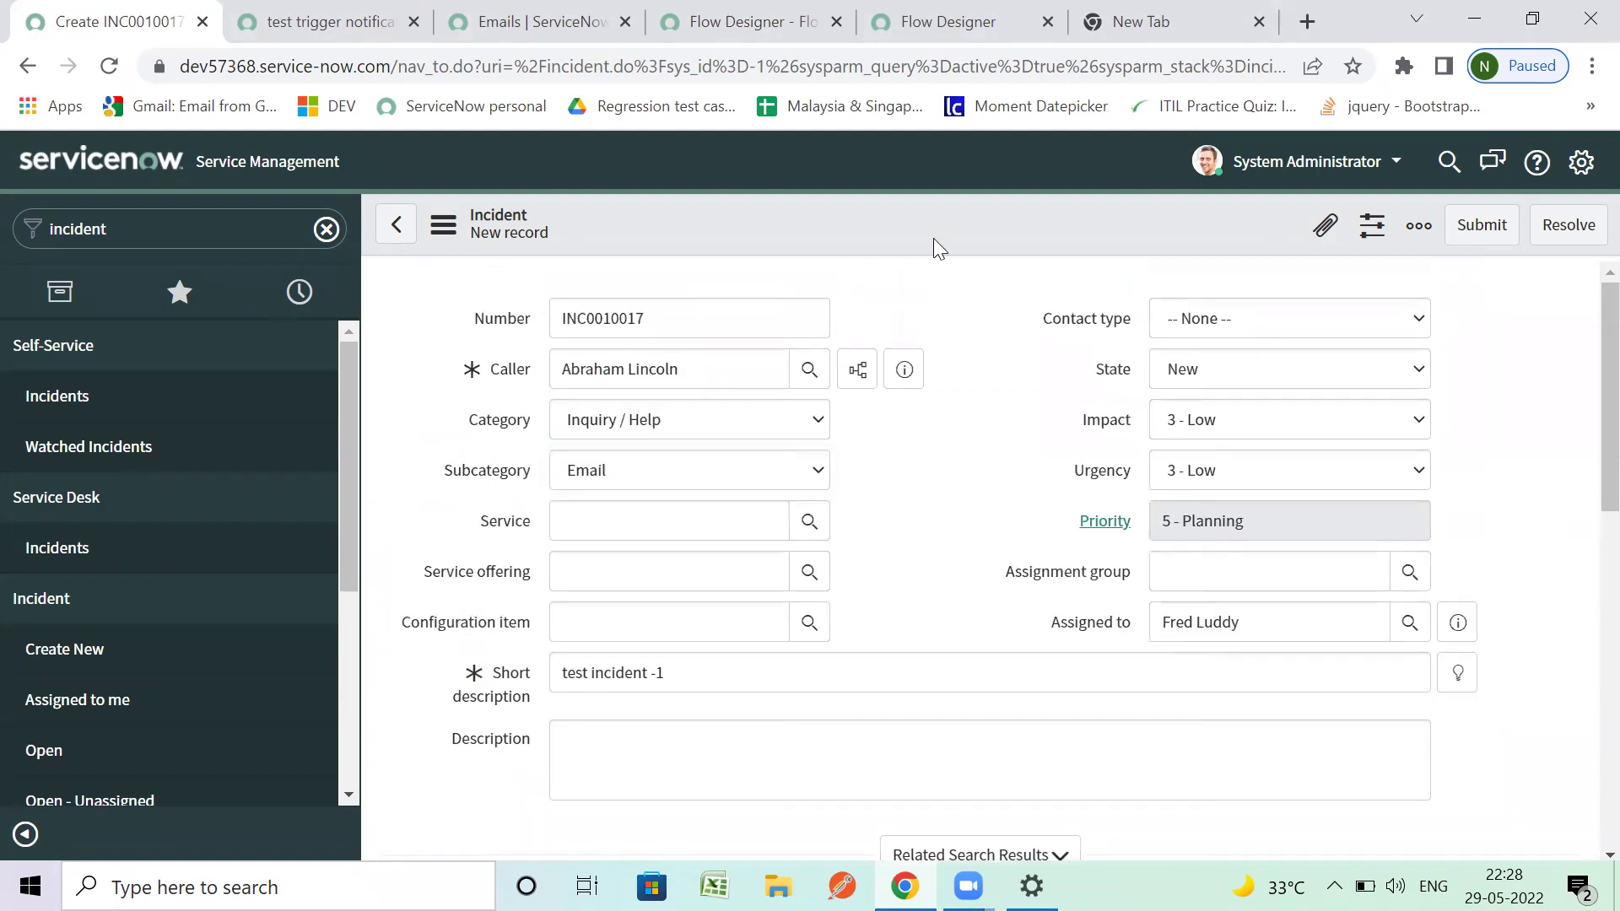
{"action": "right_click", "coordinate": [933, 239]}
{"action": "left_click", "coordinate": [963, 250]}
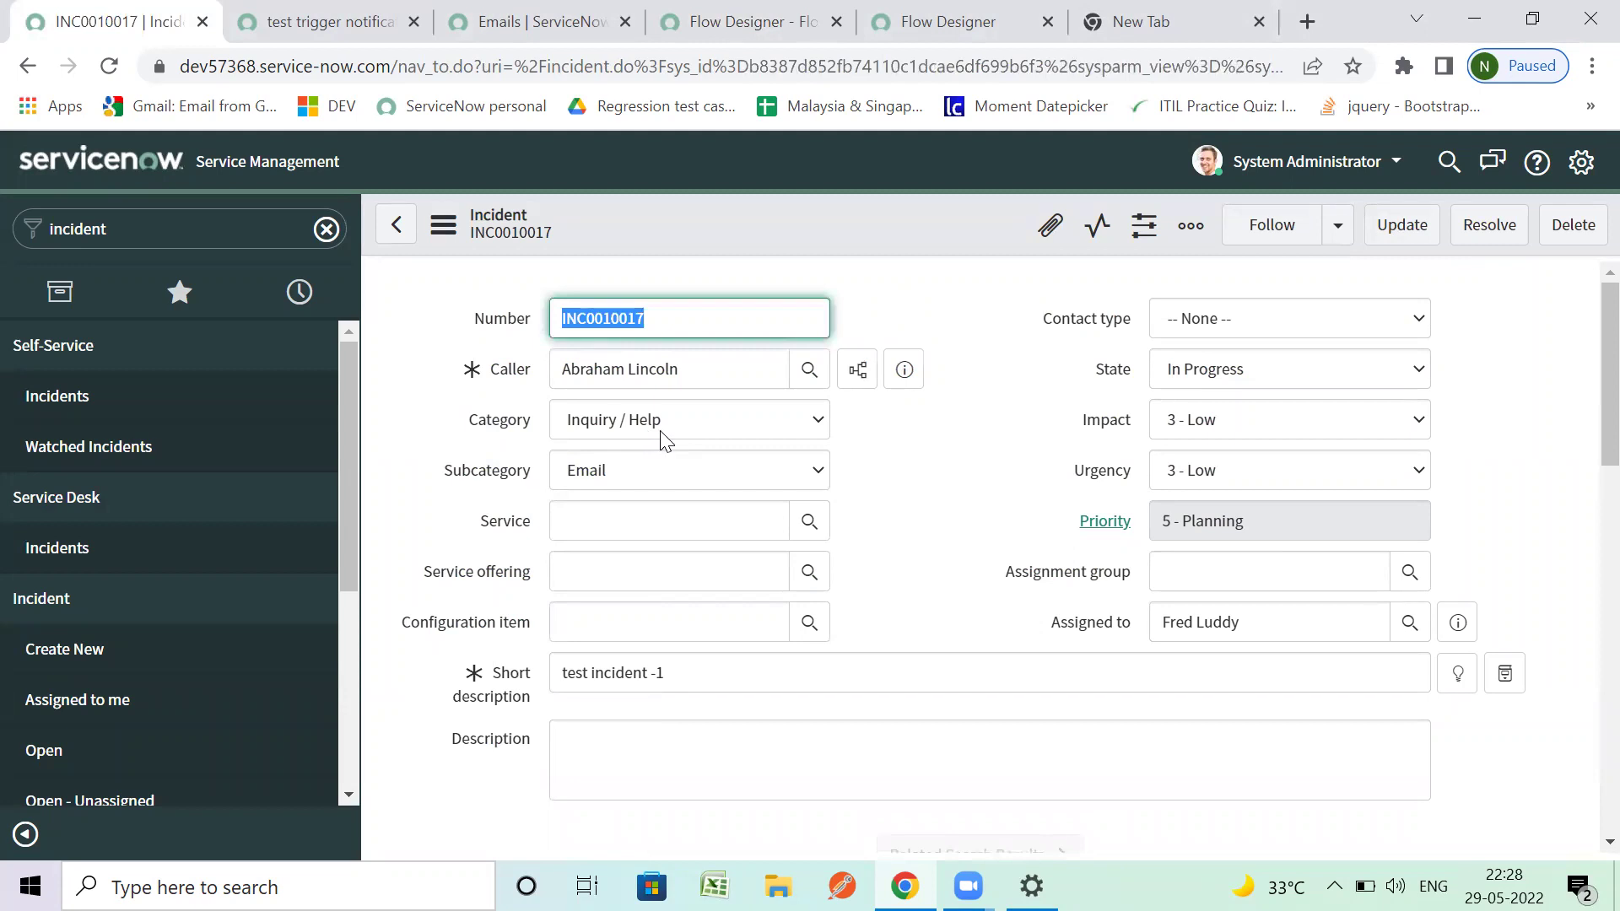
Step: Reload the email log and confirm the newest emails reference INC0010017
{"action": "left_click", "coordinate": [467, 48]}
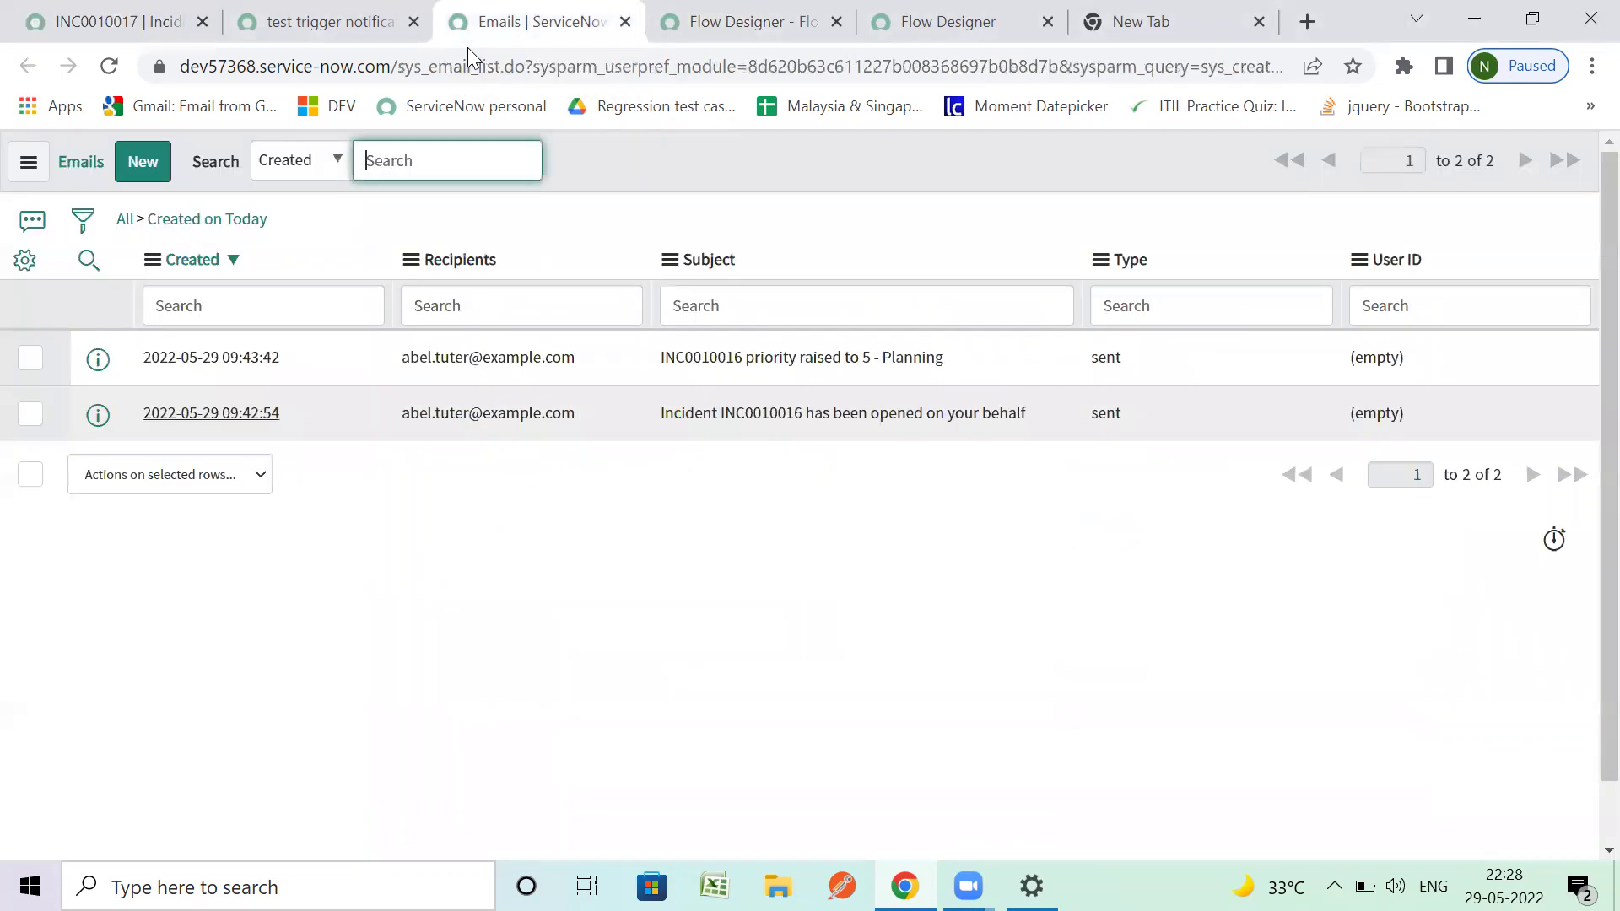
{"action": "left_click", "coordinate": [109, 66]}
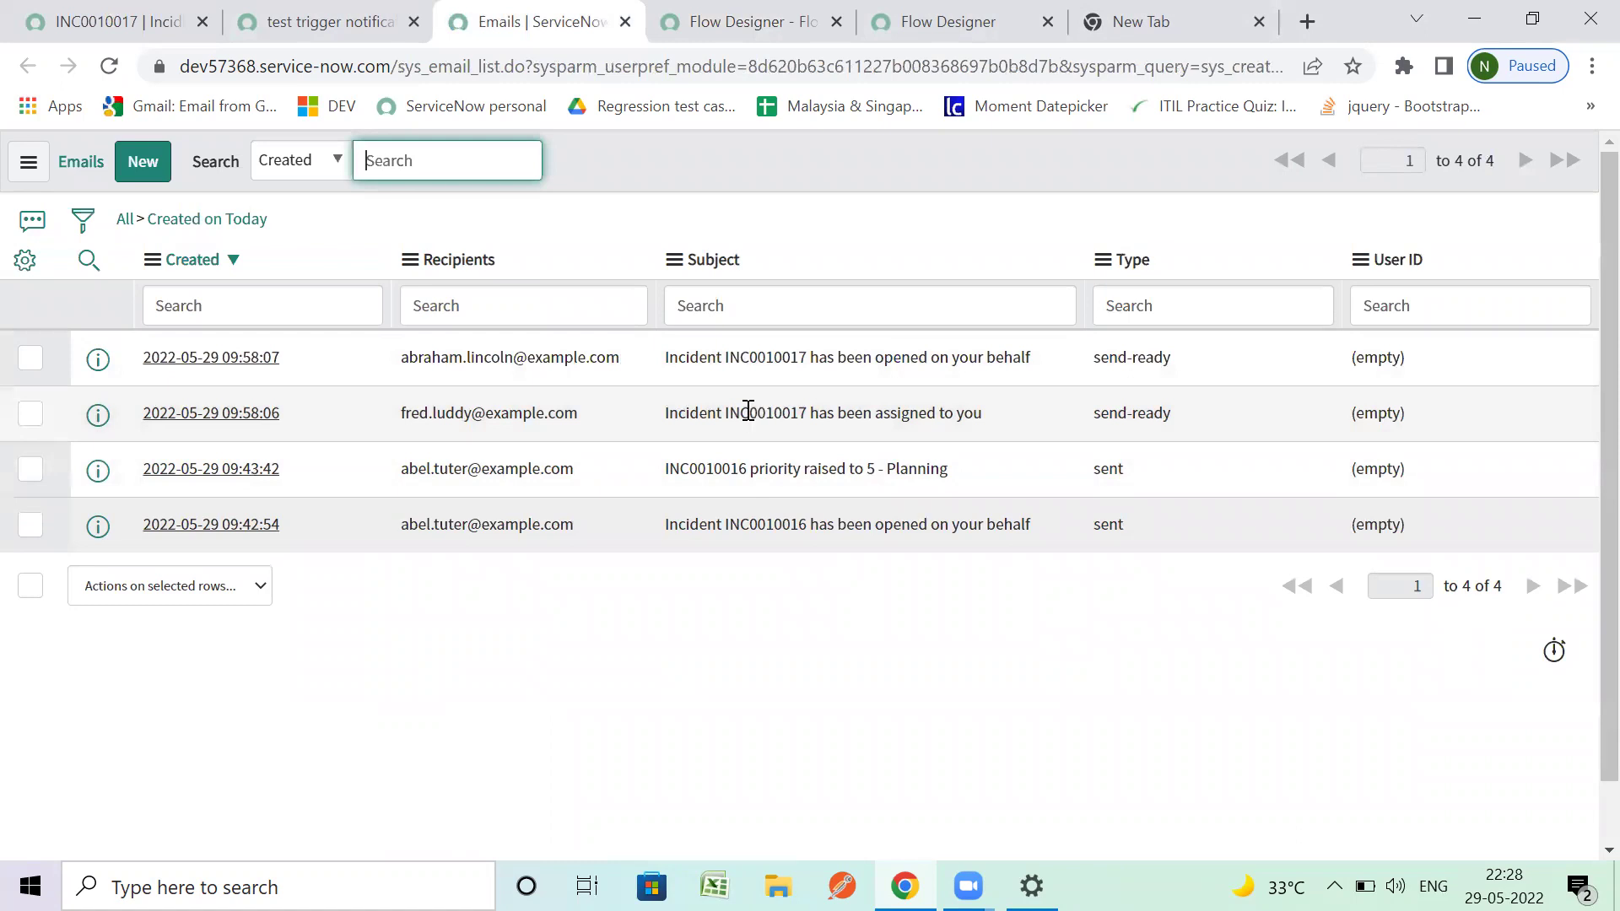
{"action": "left_click_drag", "start_coordinate": [726, 355], "coordinate": [800, 356]}
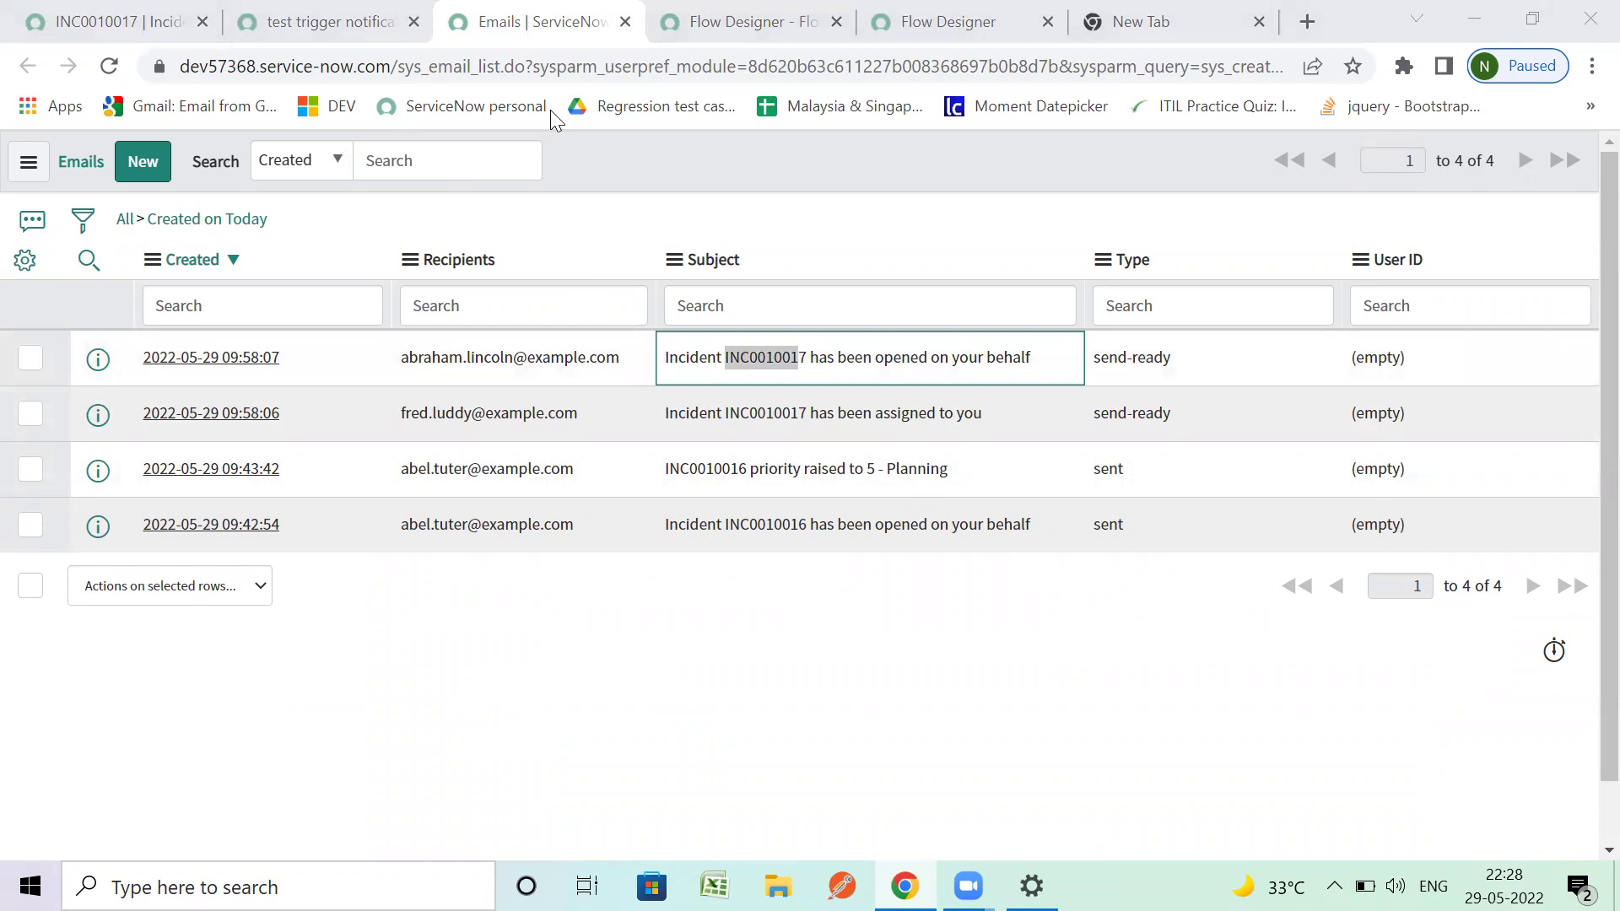
Step: Review the INC0010017 incident form, then the test trigger notification record
{"action": "left_click", "coordinate": [135, 11]}
{"action": "scroll", "coordinate": [647, 636], "scroll_direction": "down", "scroll_amount": 4}
{"action": "scroll", "coordinate": [649, 641], "scroll_direction": "up", "scroll_amount": 4}
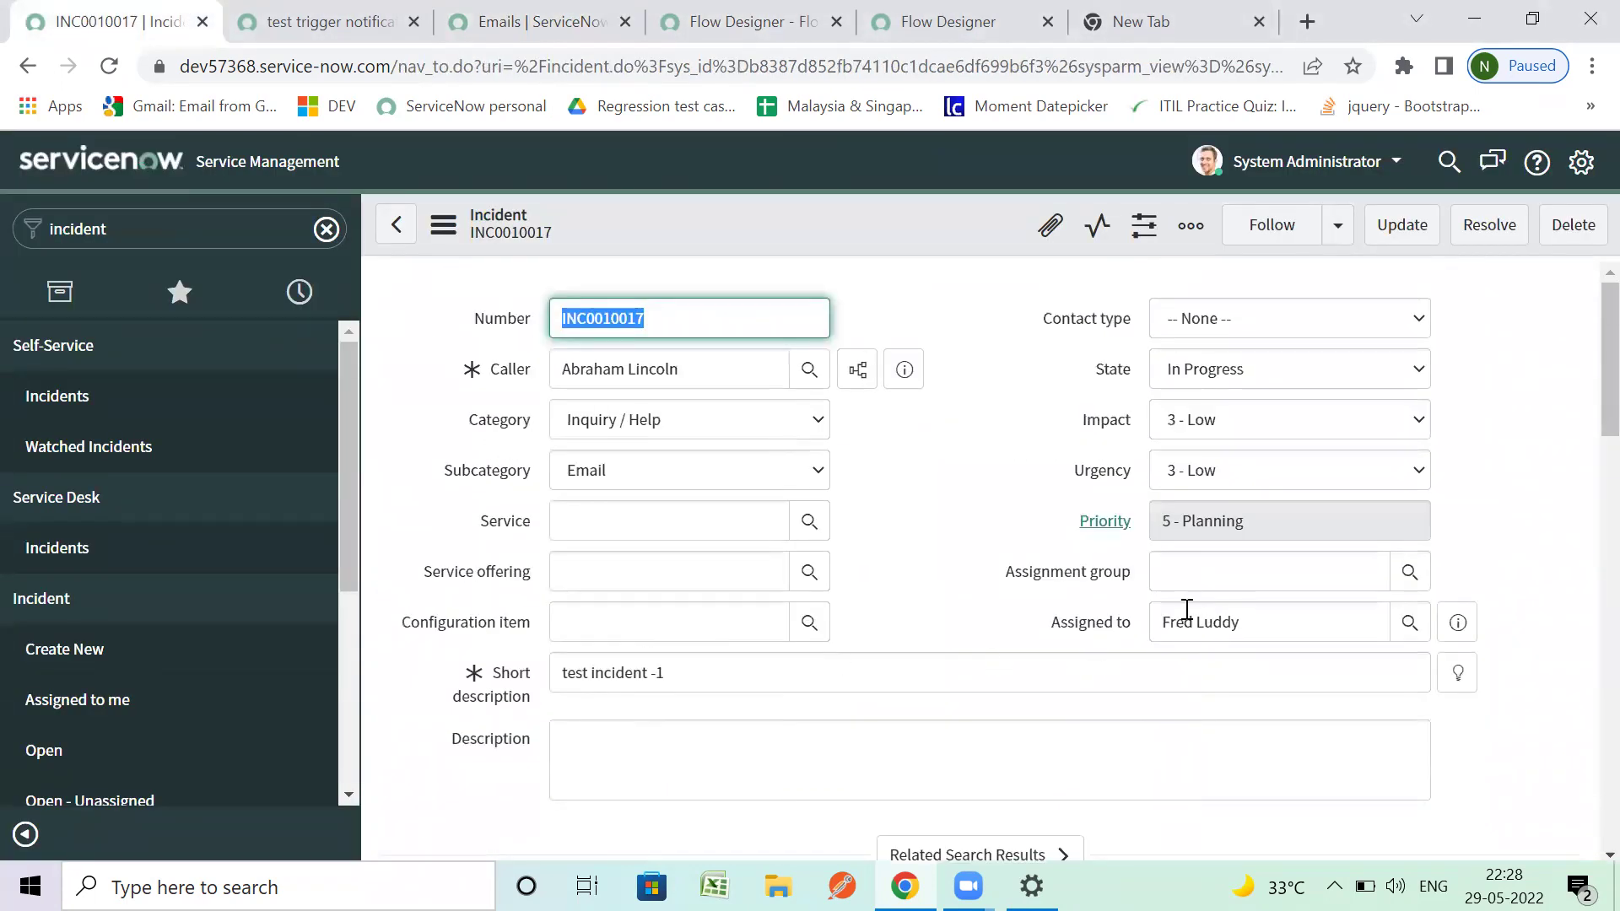
{"action": "left_click", "coordinate": [1092, 625]}
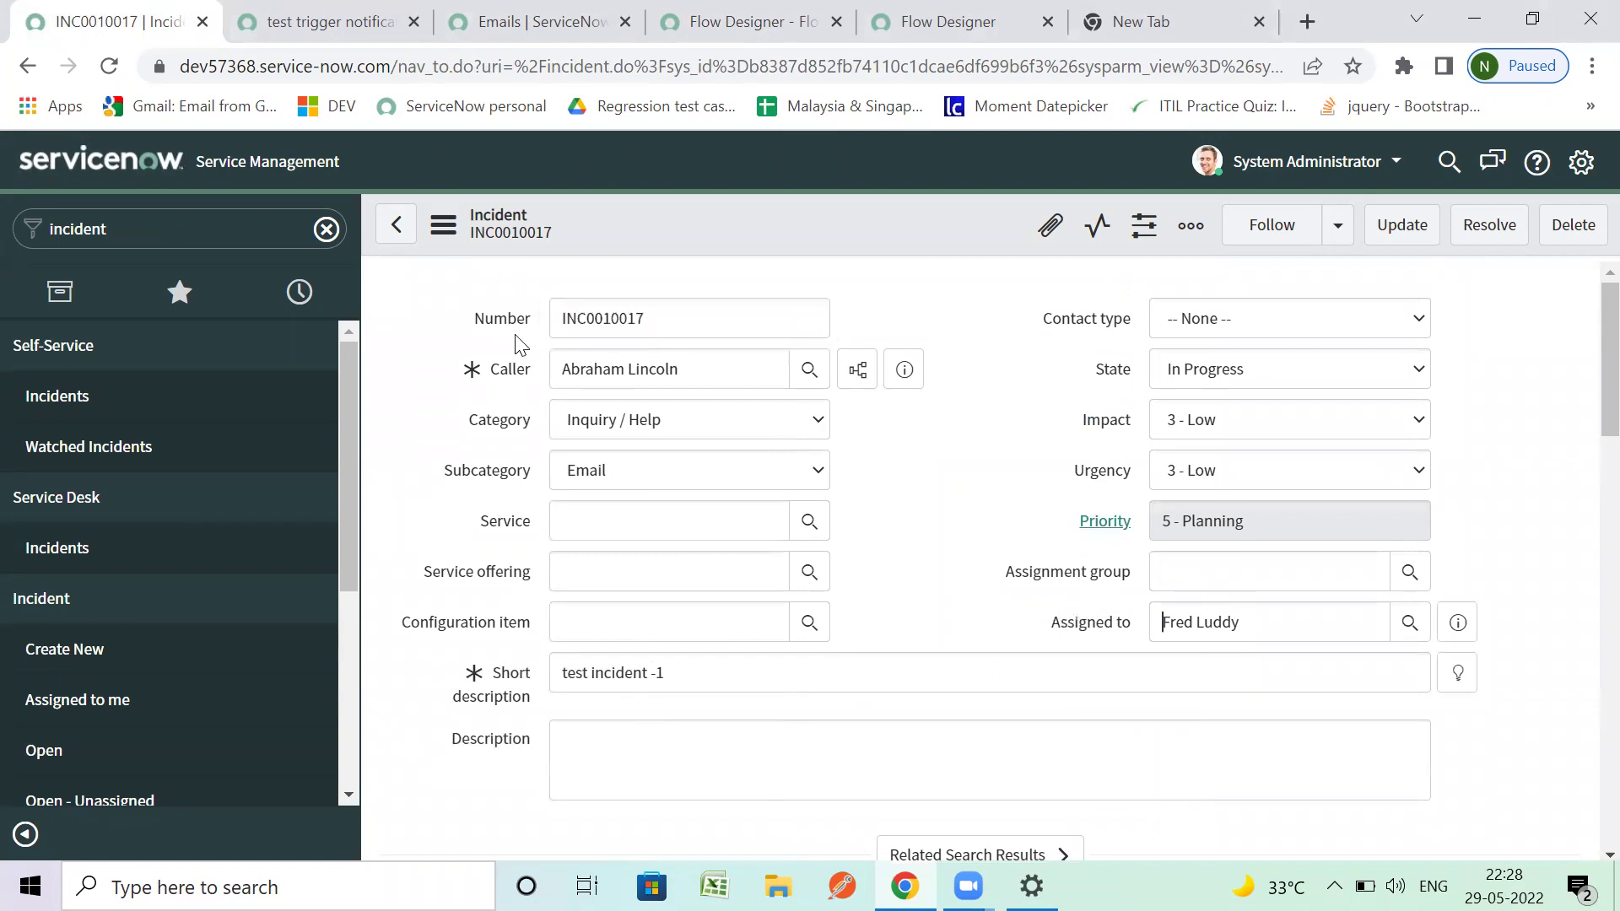
{"action": "scroll", "coordinate": [688, 634], "scroll_direction": "down", "scroll_amount": 10}
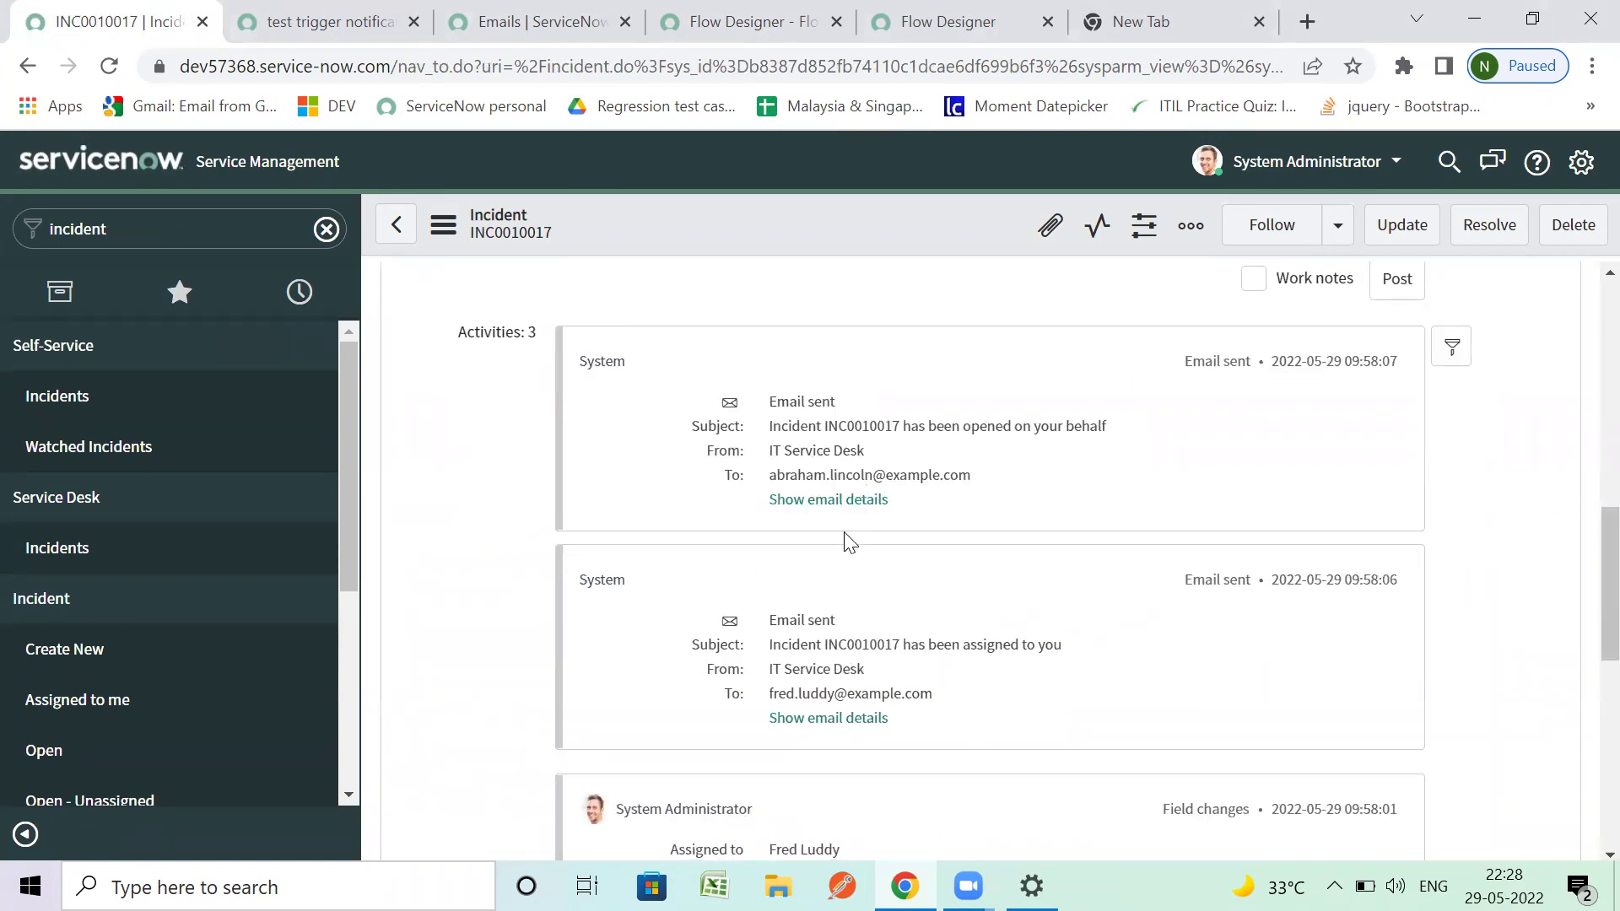
{"action": "left_click", "coordinate": [312, 32]}
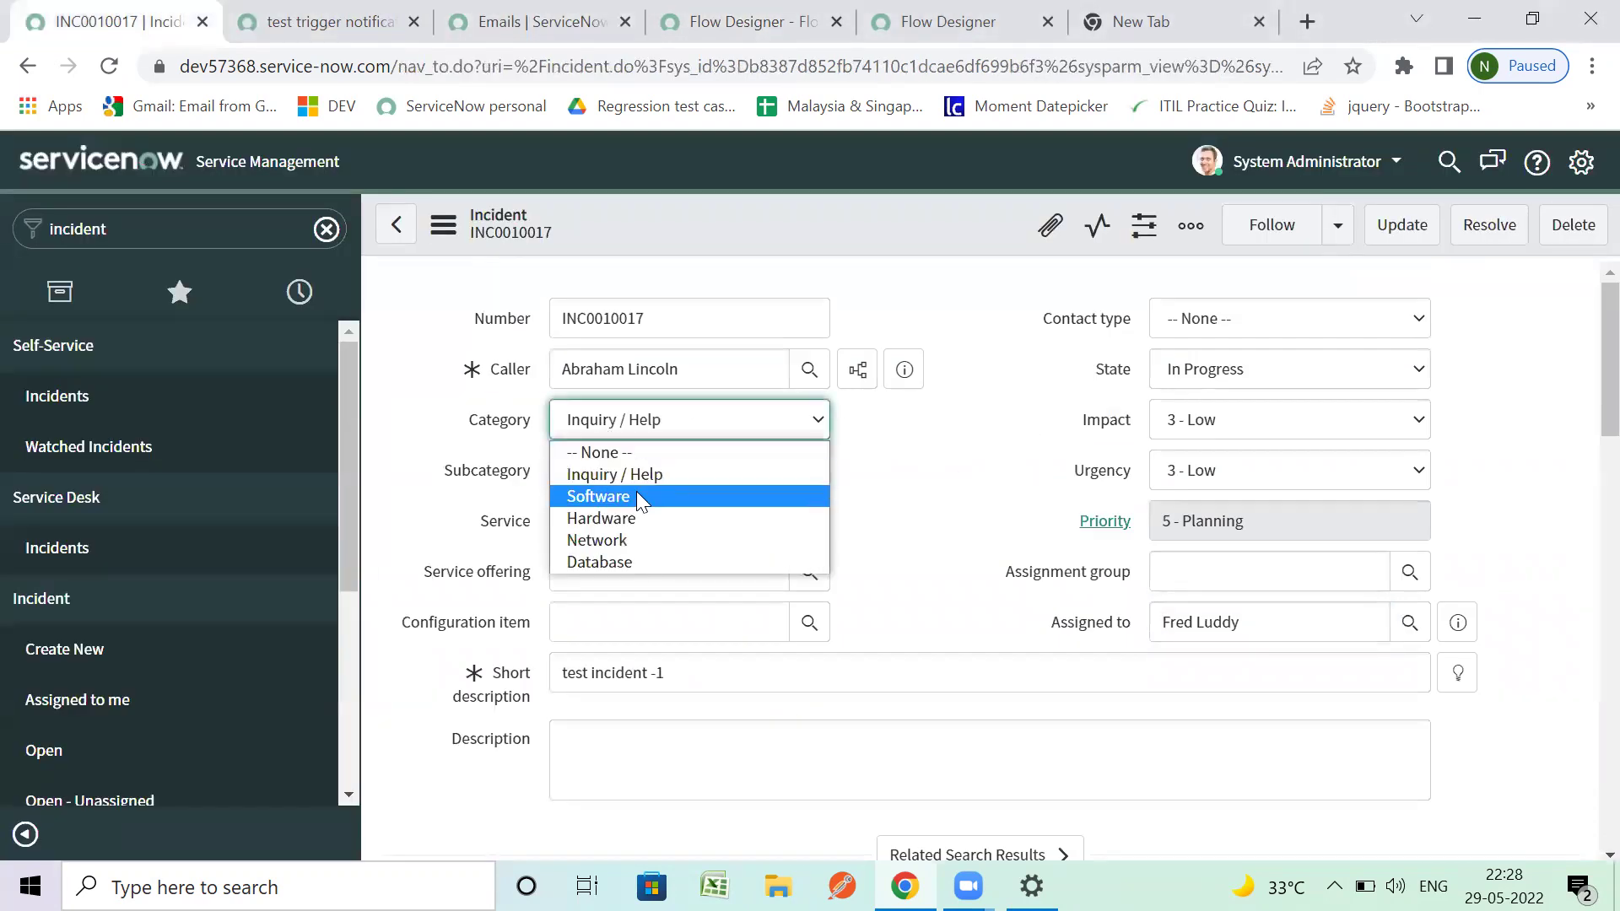
Step: Change INC0010017's category to Software and save the incident
{"action": "left_click", "coordinate": [636, 491]}
{"action": "right_click", "coordinate": [802, 236]}
{"action": "left_click", "coordinate": [808, 245]}
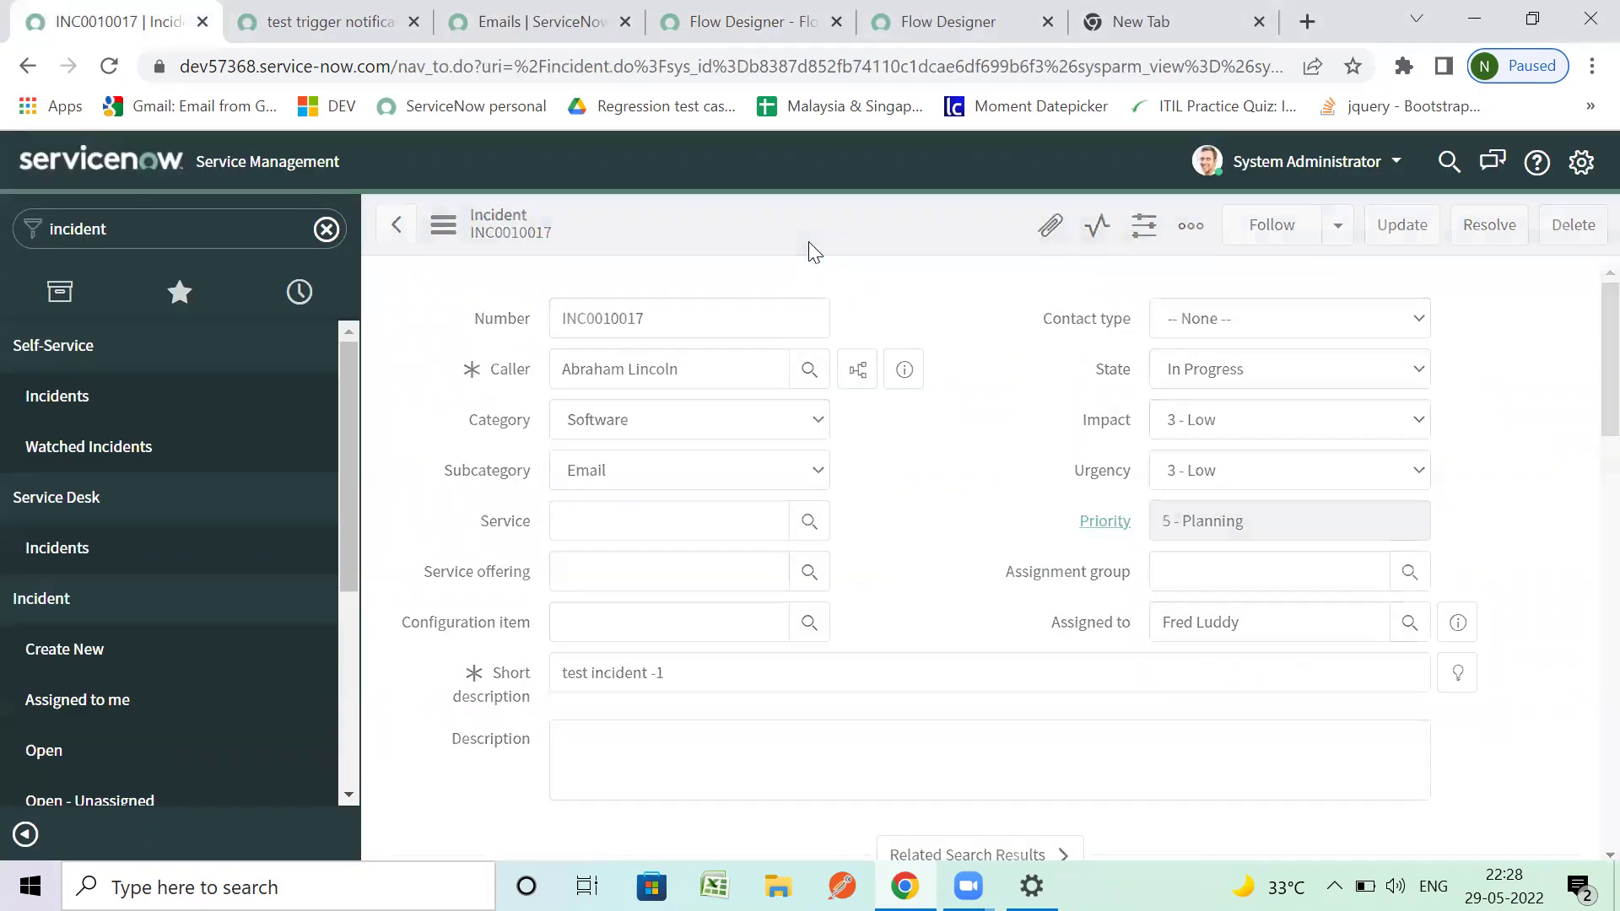
{"action": "left_click", "coordinate": [525, 47]}
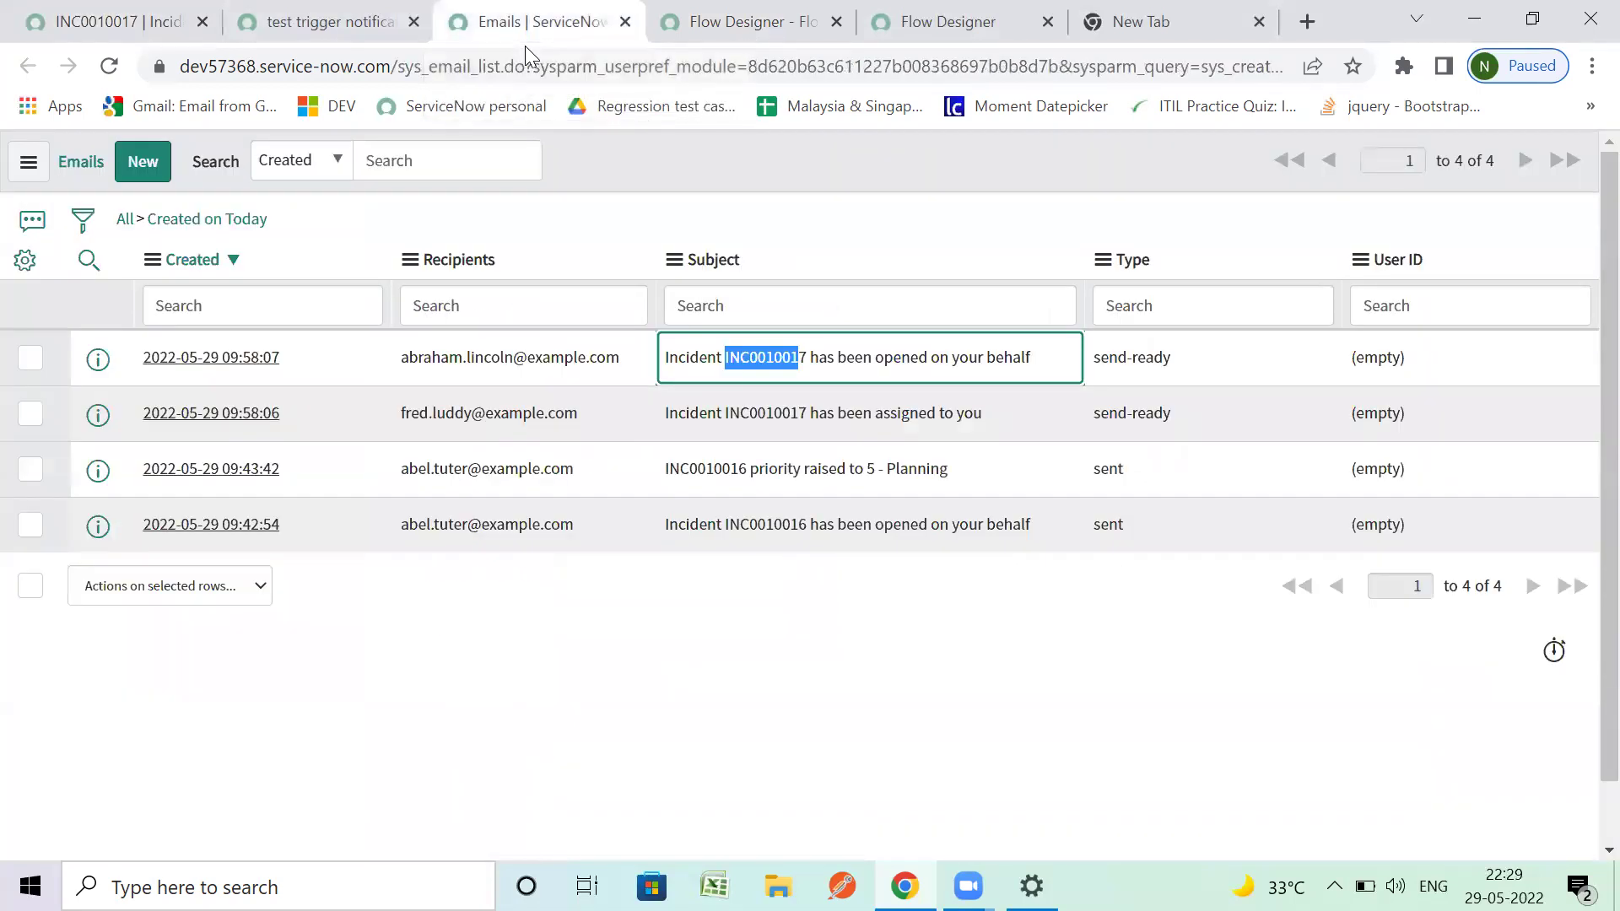
{"action": "left_click", "coordinate": [118, 26]}
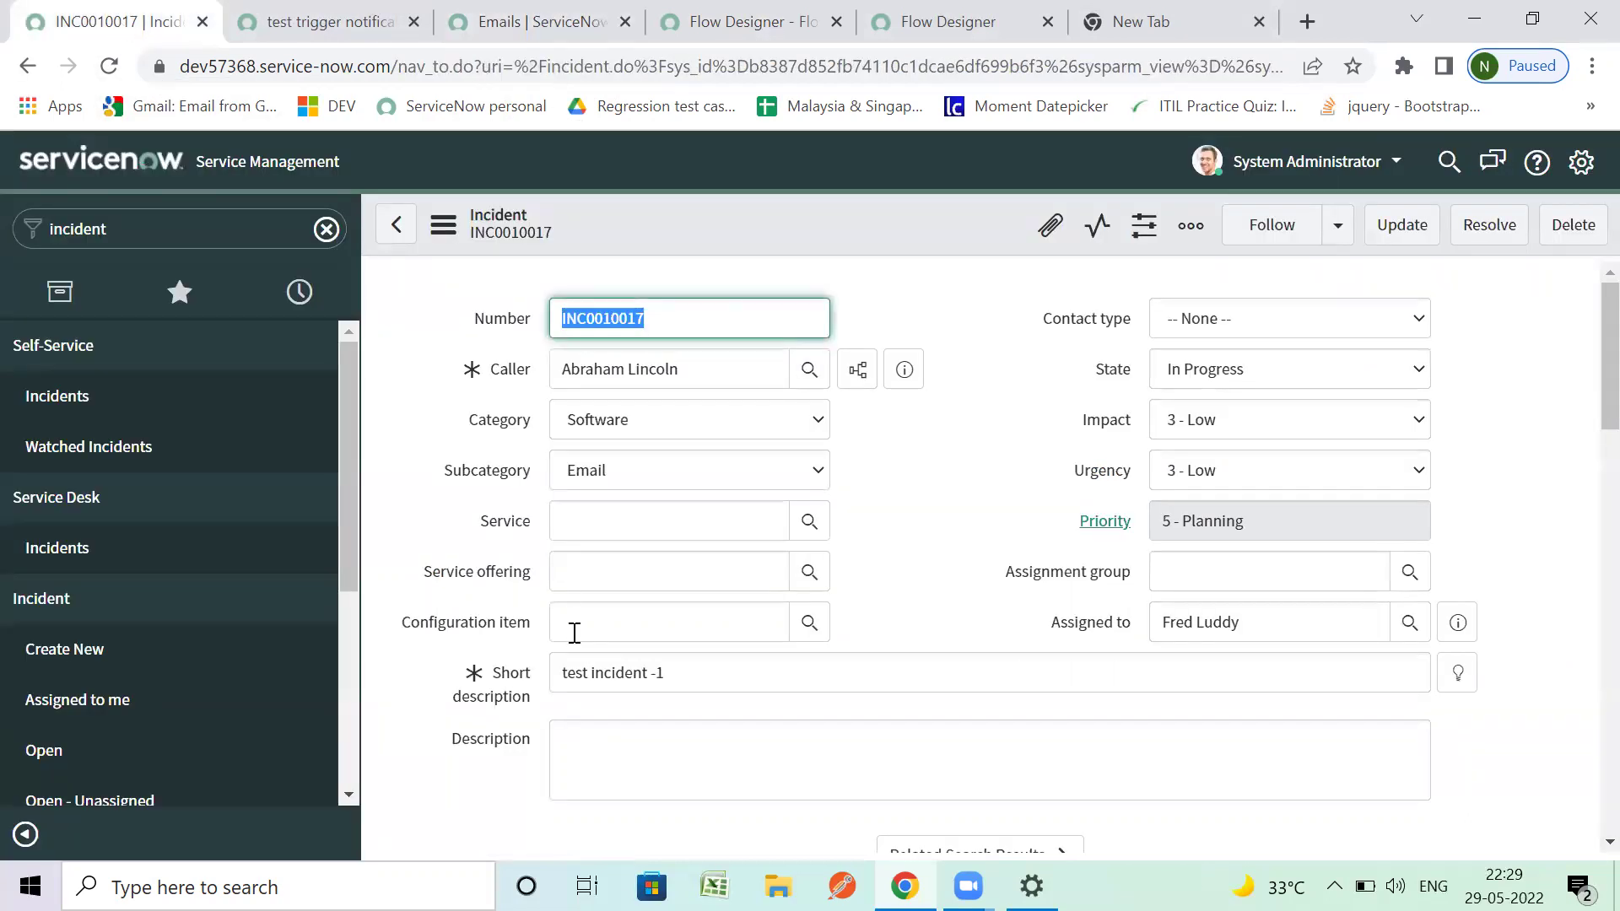
{"action": "scroll", "coordinate": [569, 630], "scroll_direction": "down", "scroll_amount": 10}
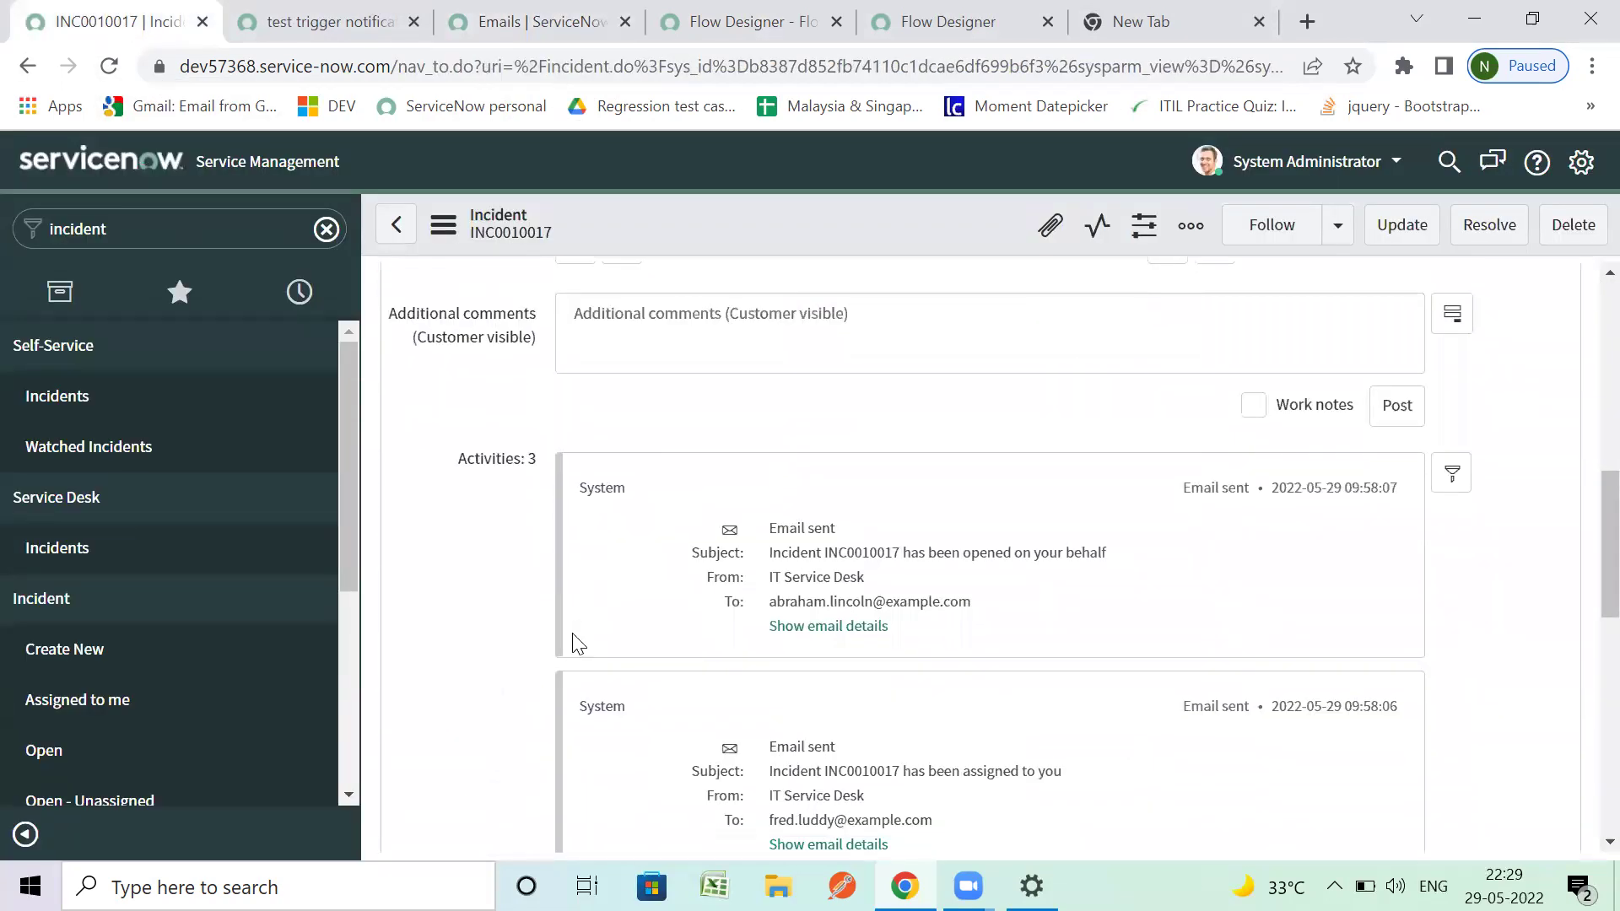
{"action": "scroll", "coordinate": [572, 633], "scroll_direction": "up", "scroll_amount": 8}
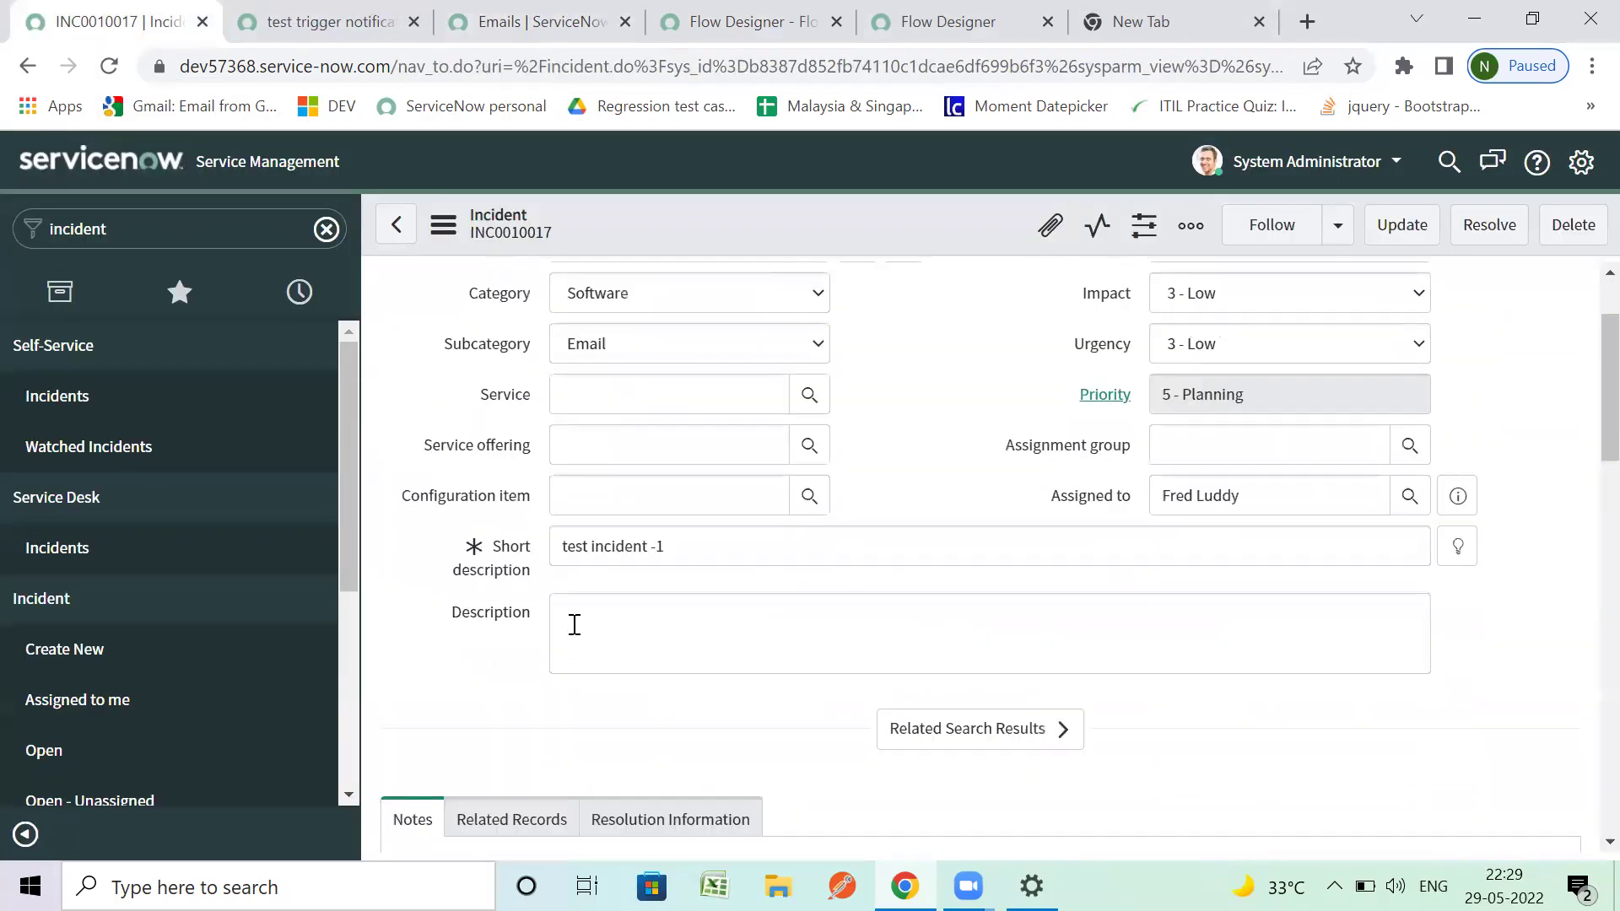
Step: Reload the email log repeatedly until the priority-raised email shows as sent
{"action": "left_click", "coordinate": [540, 21]}
{"action": "left_click", "coordinate": [109, 66]}
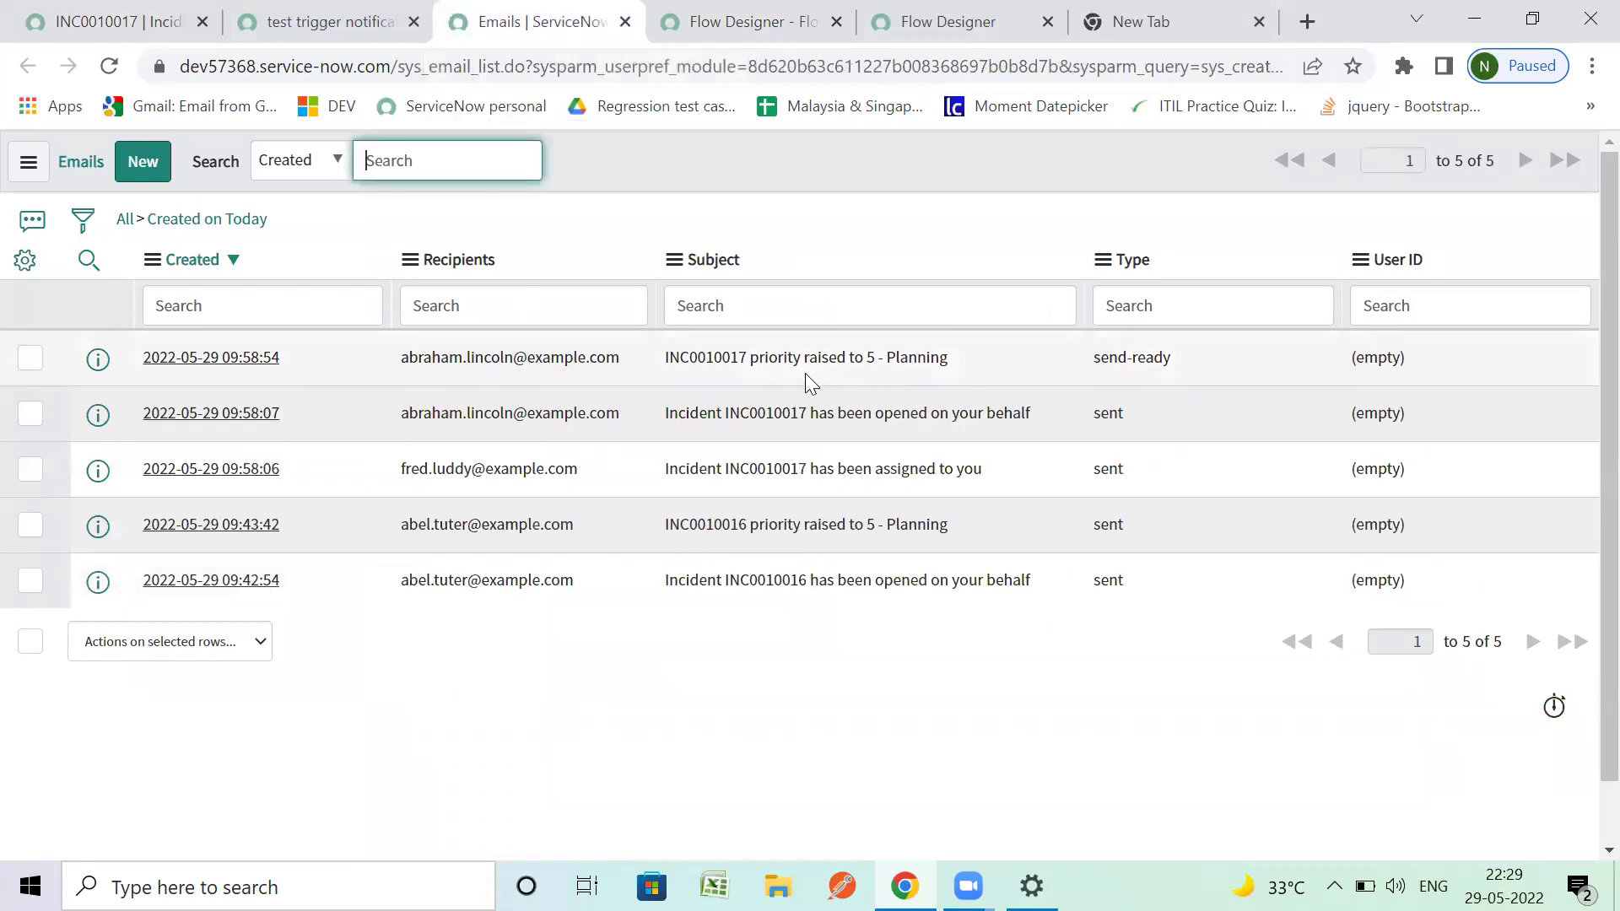
{"action": "left_click_drag", "start_coordinate": [754, 354], "coordinate": [958, 365]}
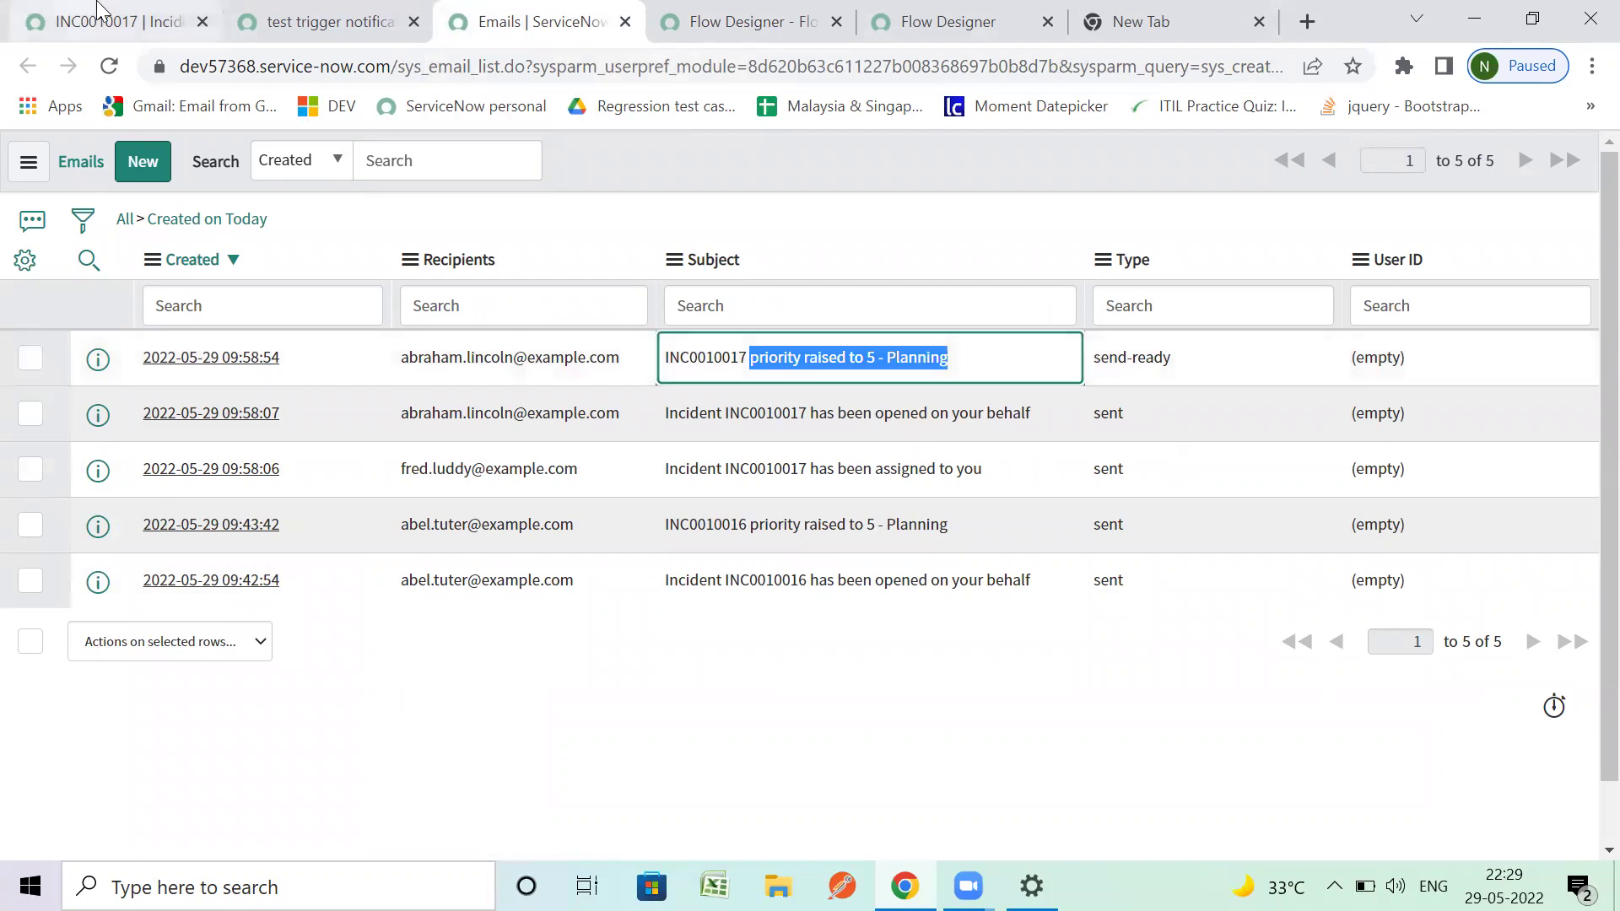
{"action": "double_click", "coordinate": [1139, 353]}
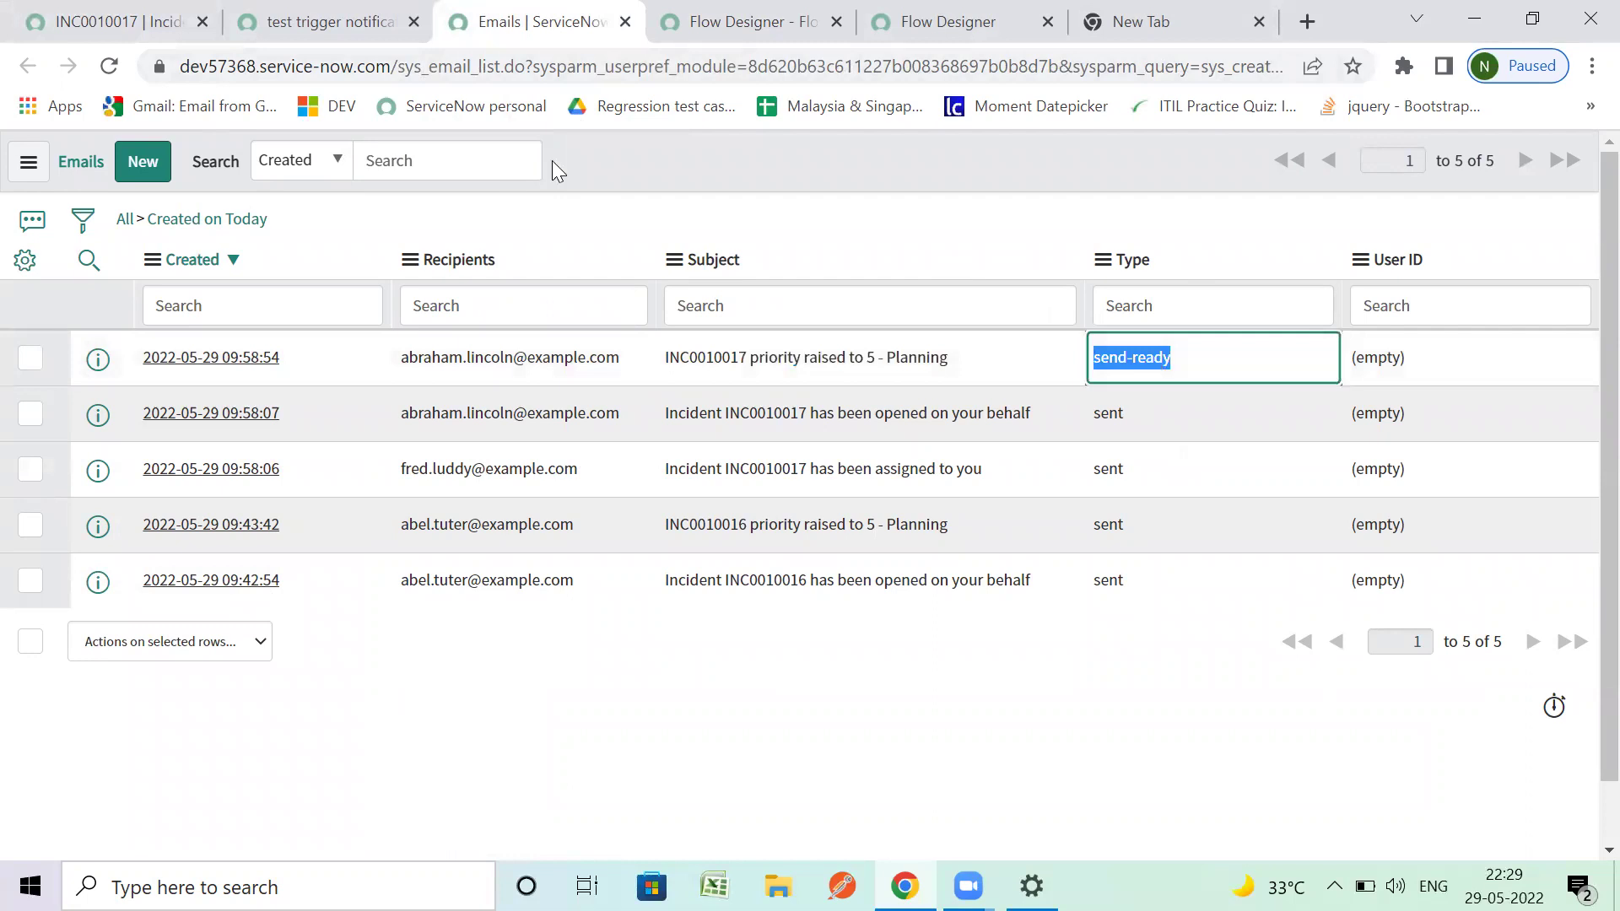
{"action": "left_click", "coordinate": [109, 66]}
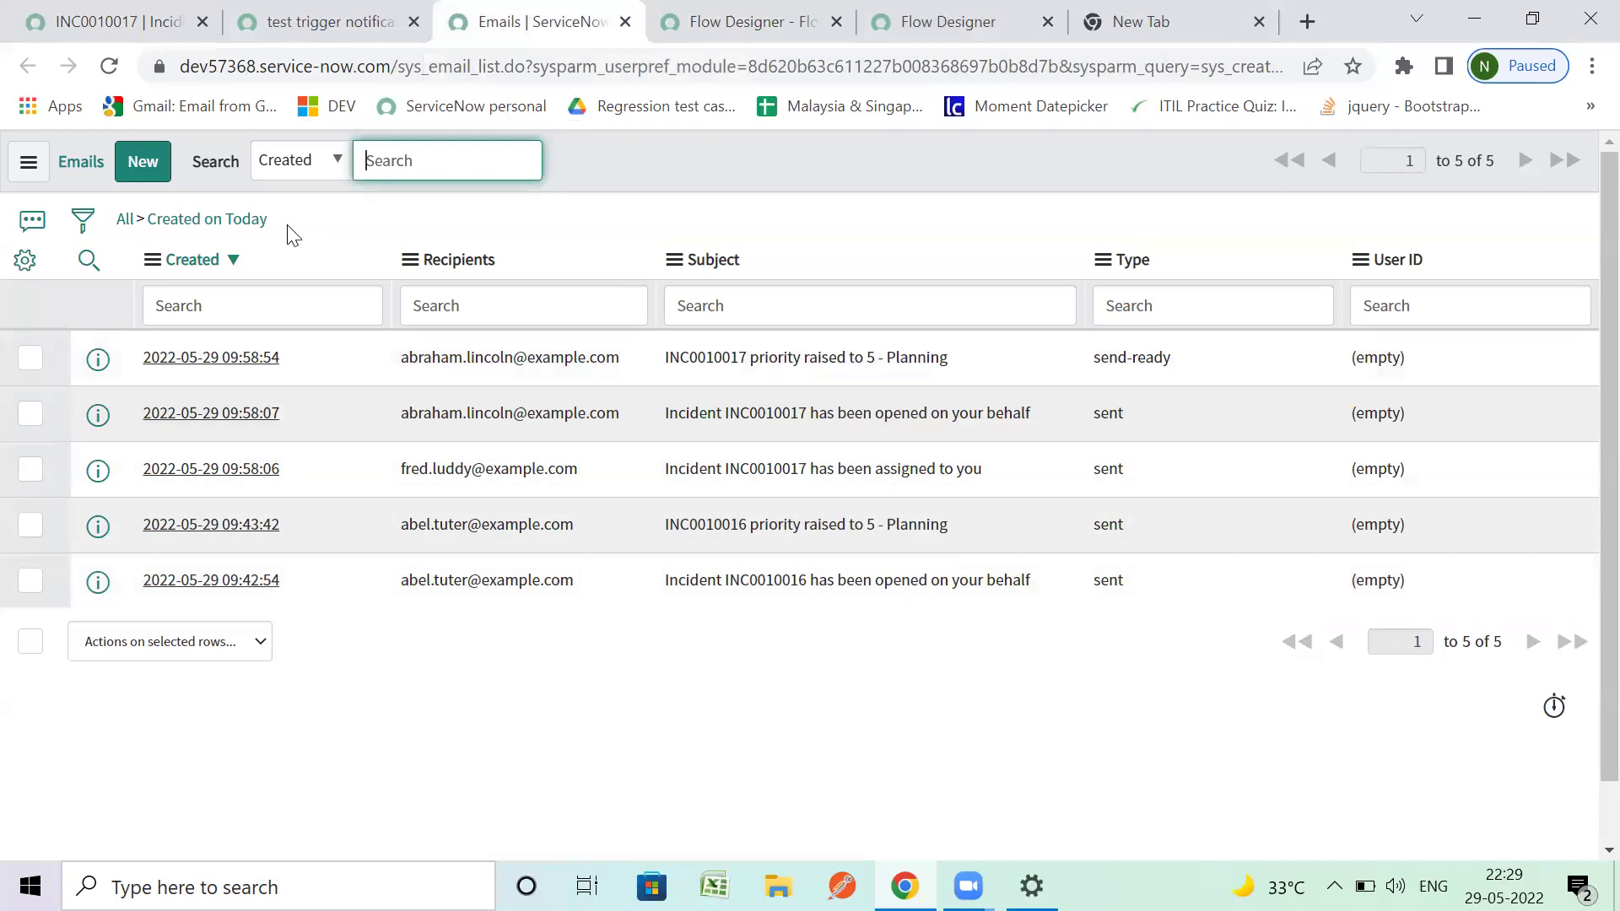
{"action": "left_click", "coordinate": [117, 65]}
{"action": "left_click", "coordinate": [119, 69]}
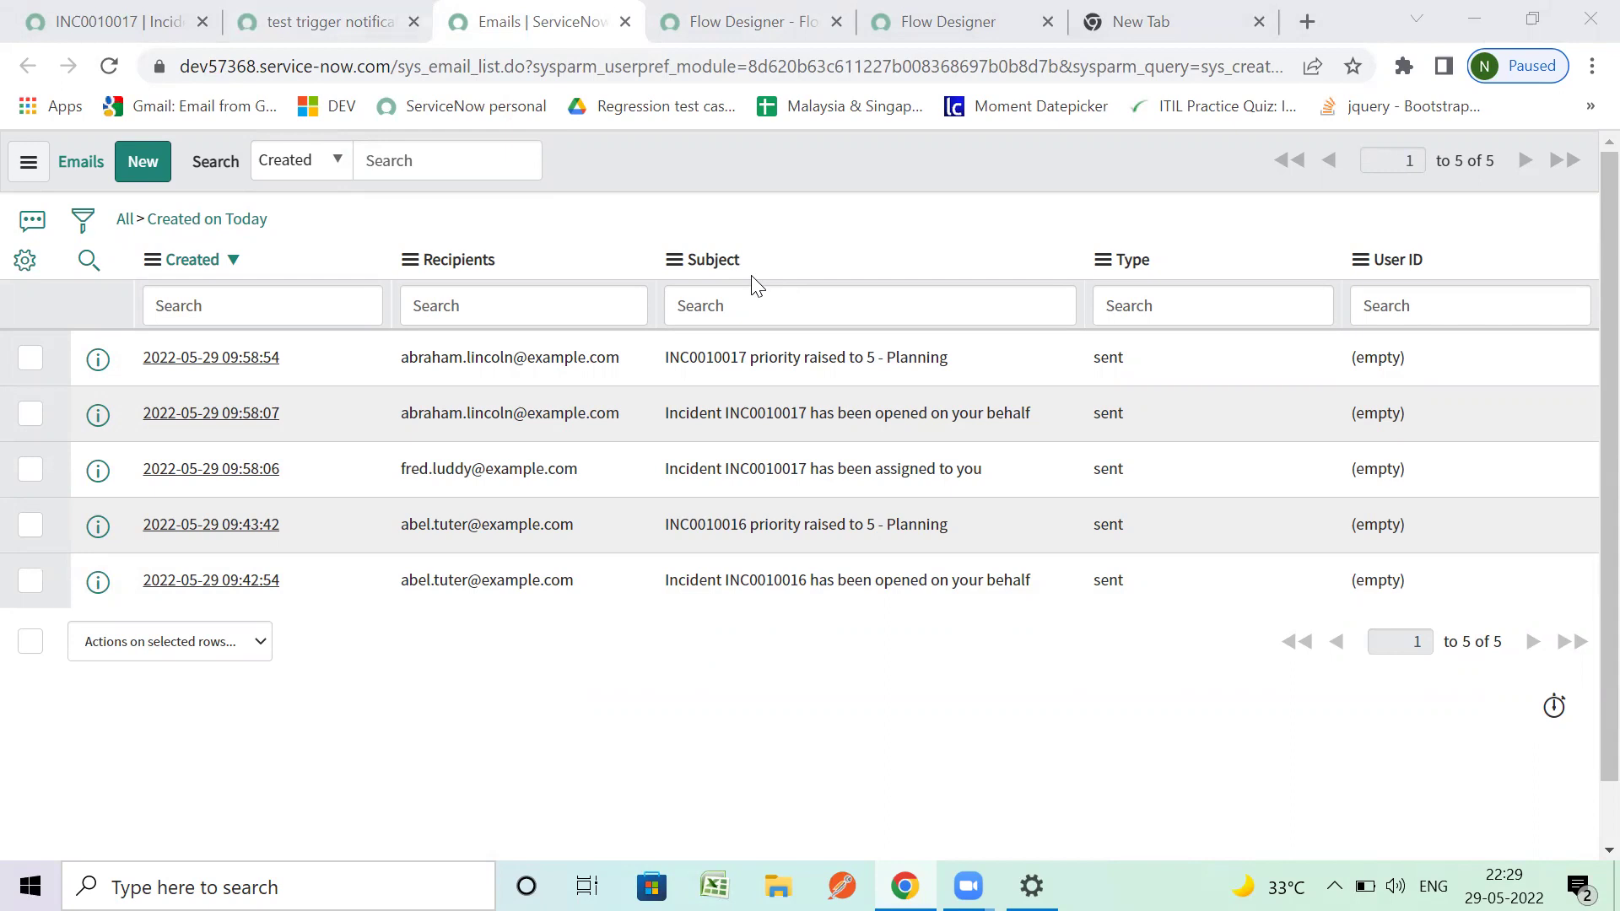
{"action": "key", "text": "ctrl+Tab"}
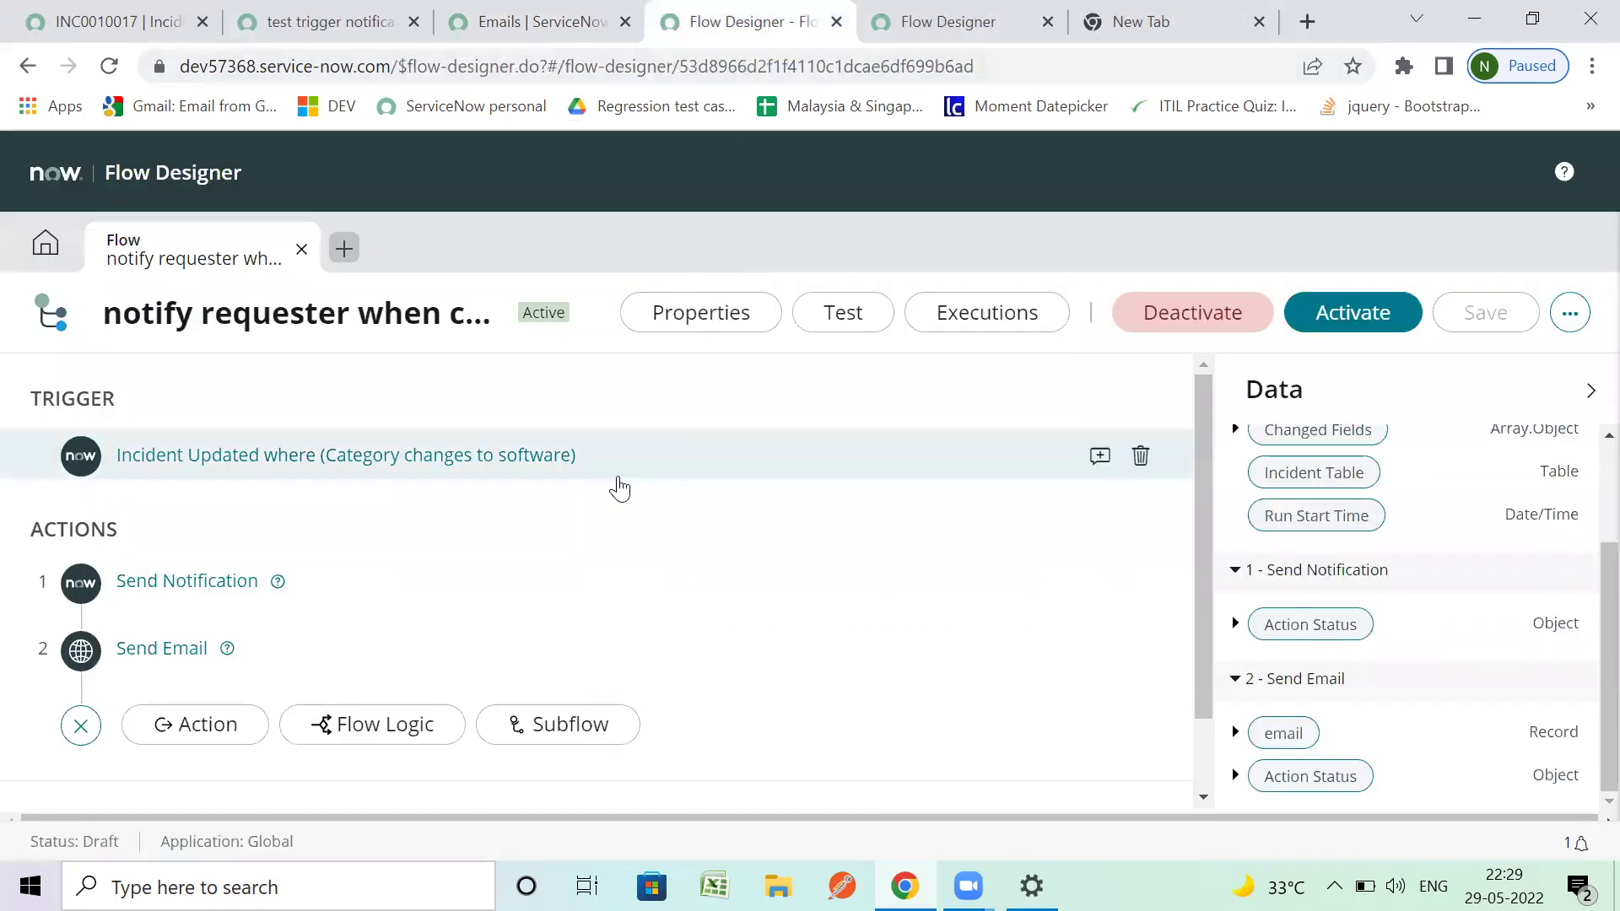
Step: Expand the Send Notification and Send Email actions to inspect their configured fields
{"action": "scroll", "coordinate": [615, 481], "scroll_direction": "down", "scroll_amount": 1}
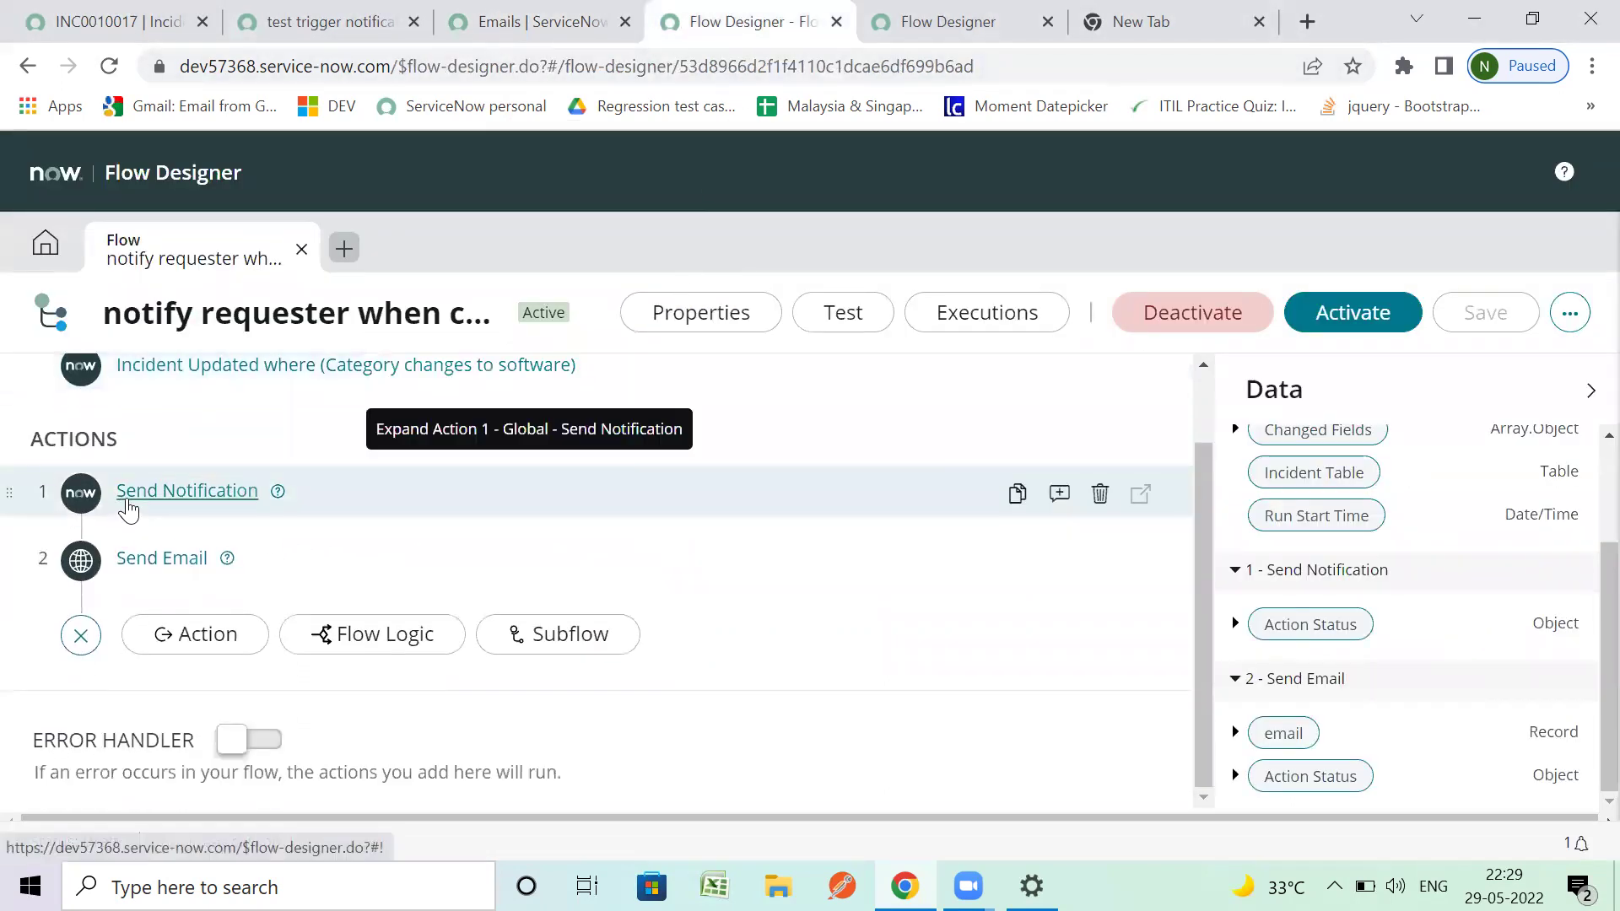
{"action": "left_click", "coordinate": [100, 492]}
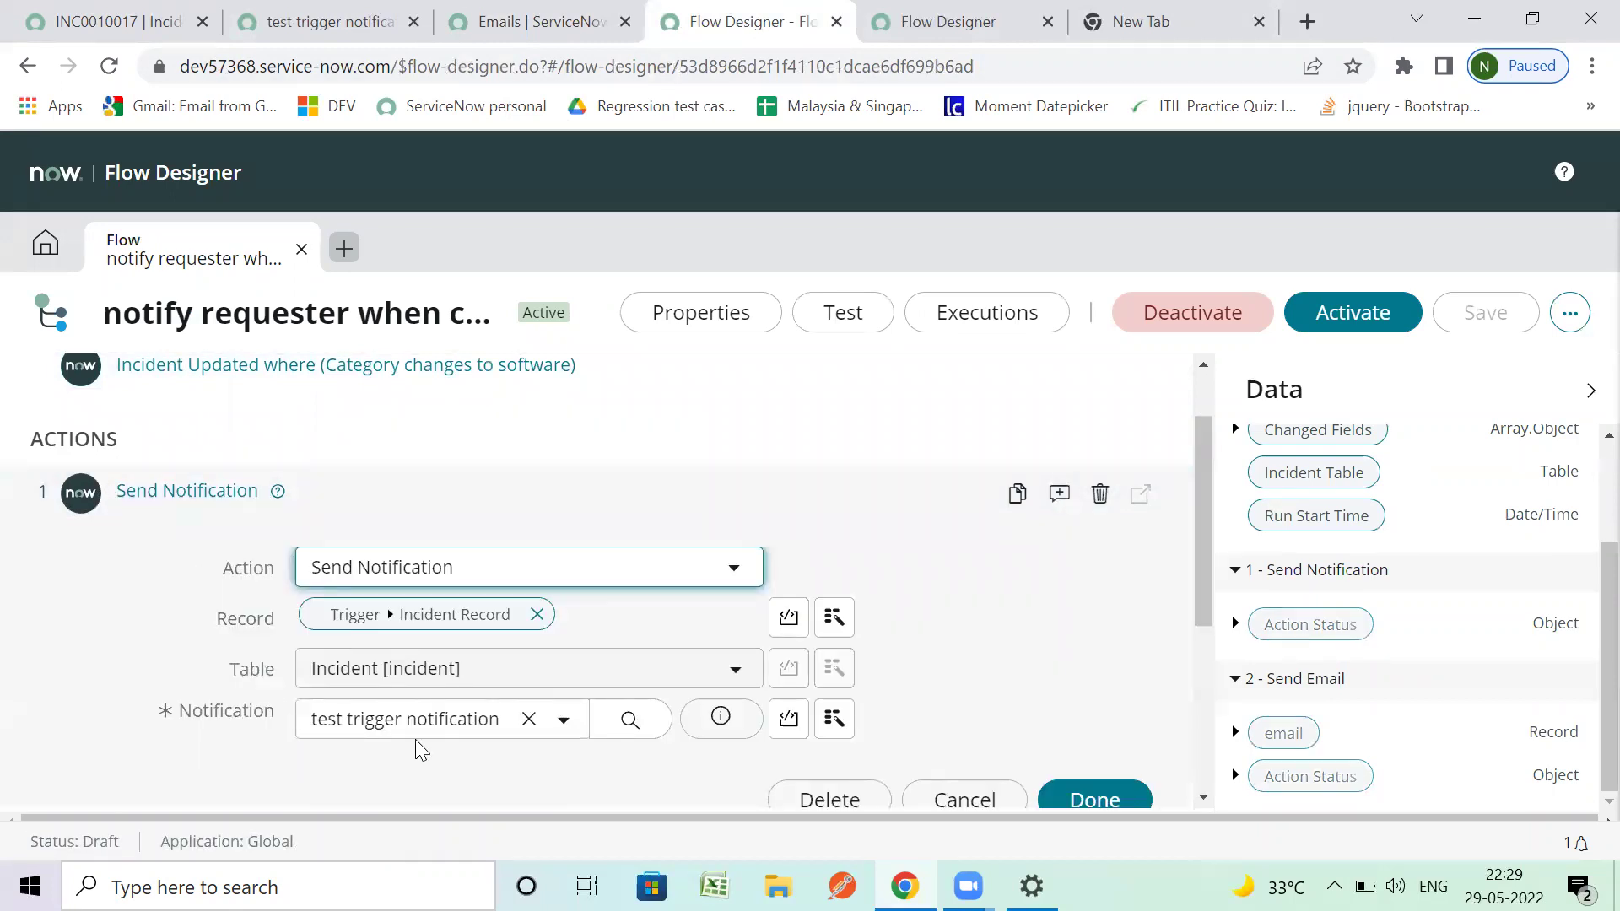
{"action": "scroll", "coordinate": [419, 748], "scroll_direction": "down", "scroll_amount": 3}
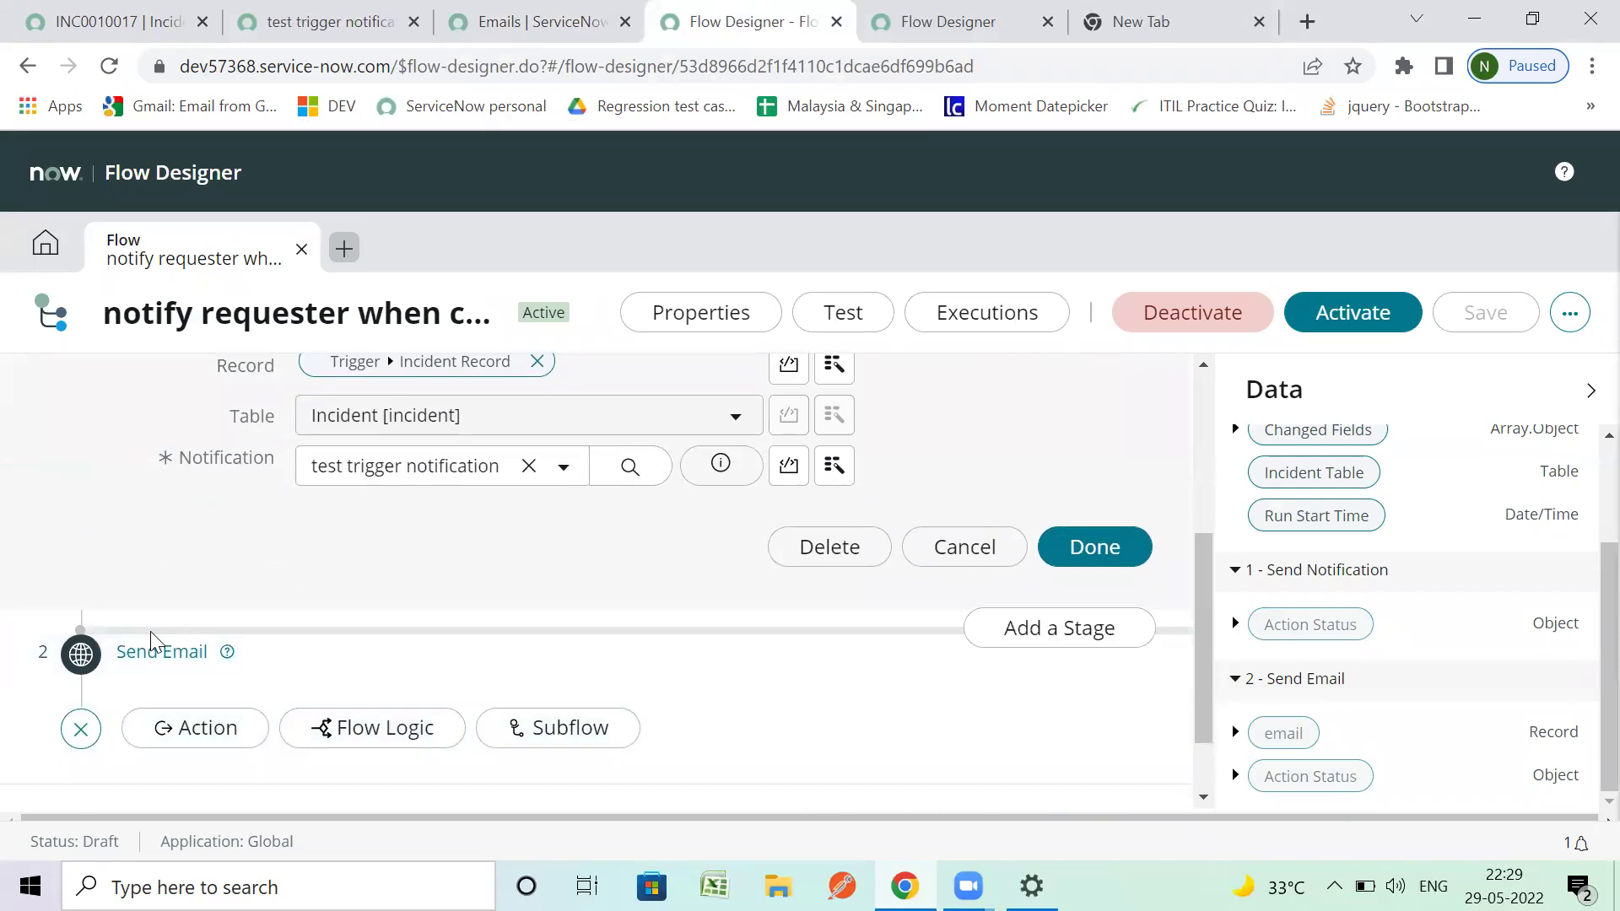
{"action": "left_click", "coordinate": [84, 657]}
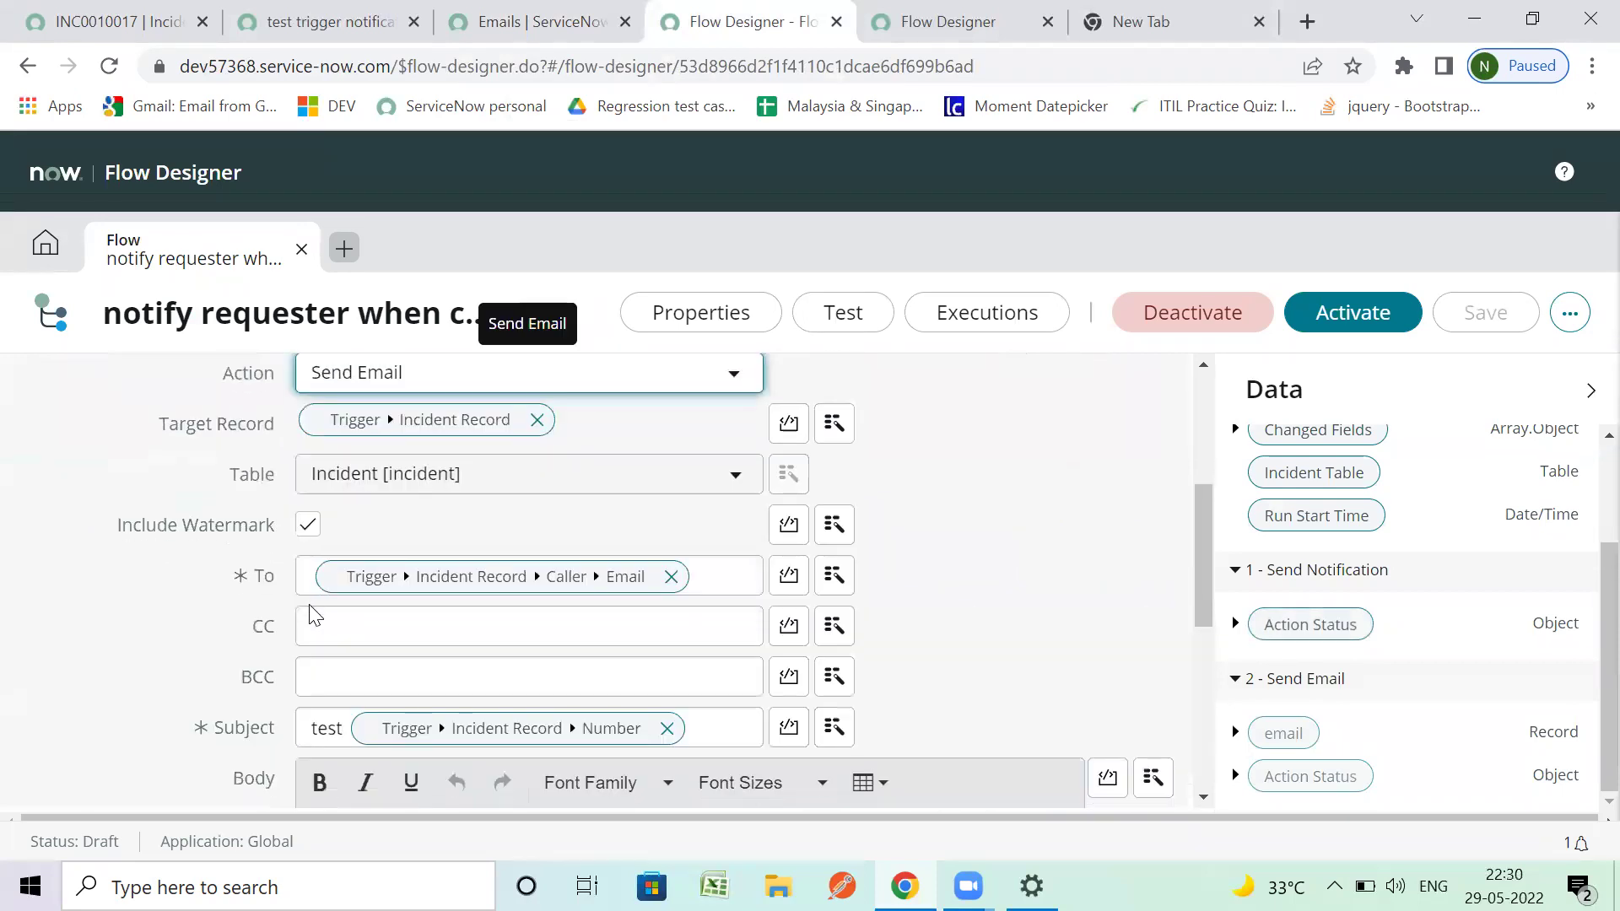
{"action": "scroll", "coordinate": [308, 609], "scroll_direction": "down", "scroll_amount": 3}
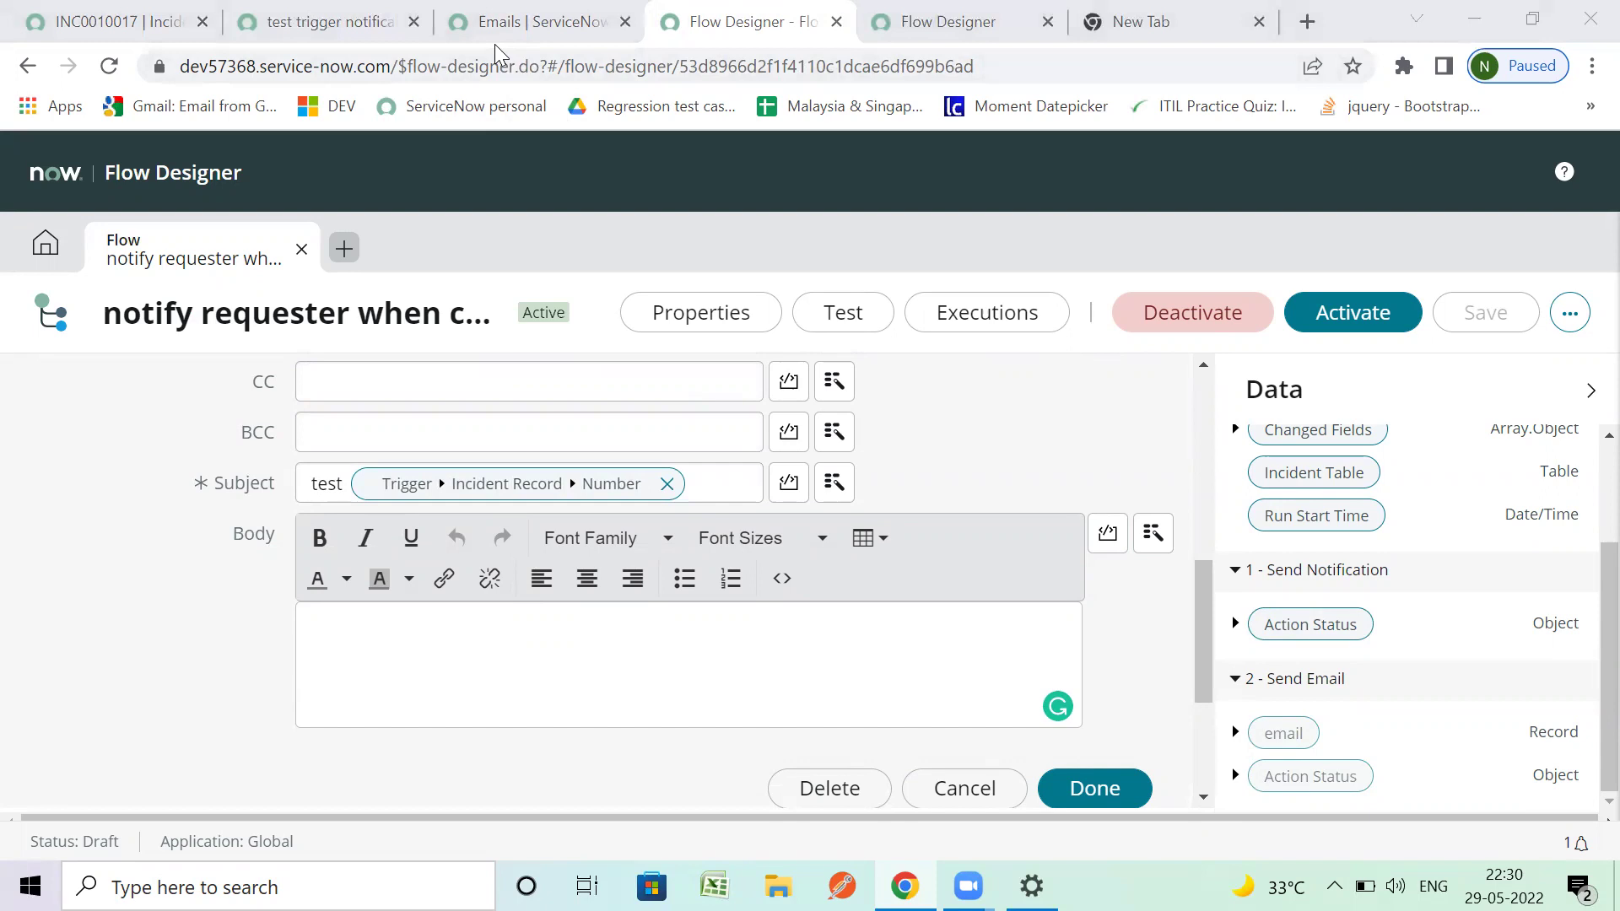
{"action": "key", "text": "ctrl+2"}
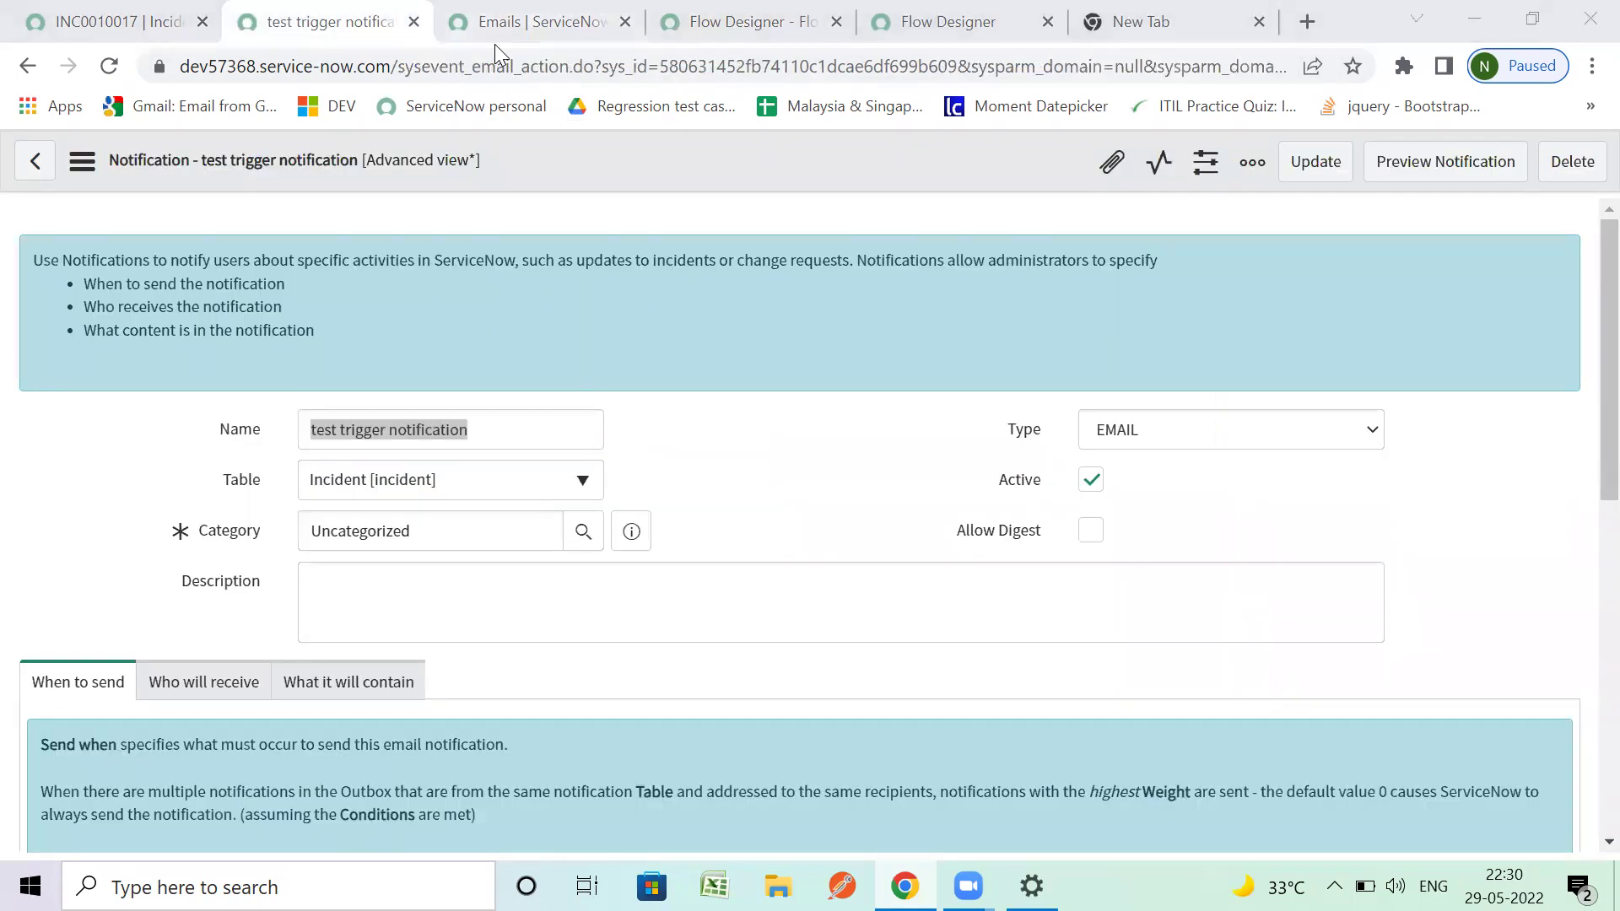
Step: Refresh the email log, then reload the INC0010017 incident record
{"action": "left_click", "coordinate": [495, 42]}
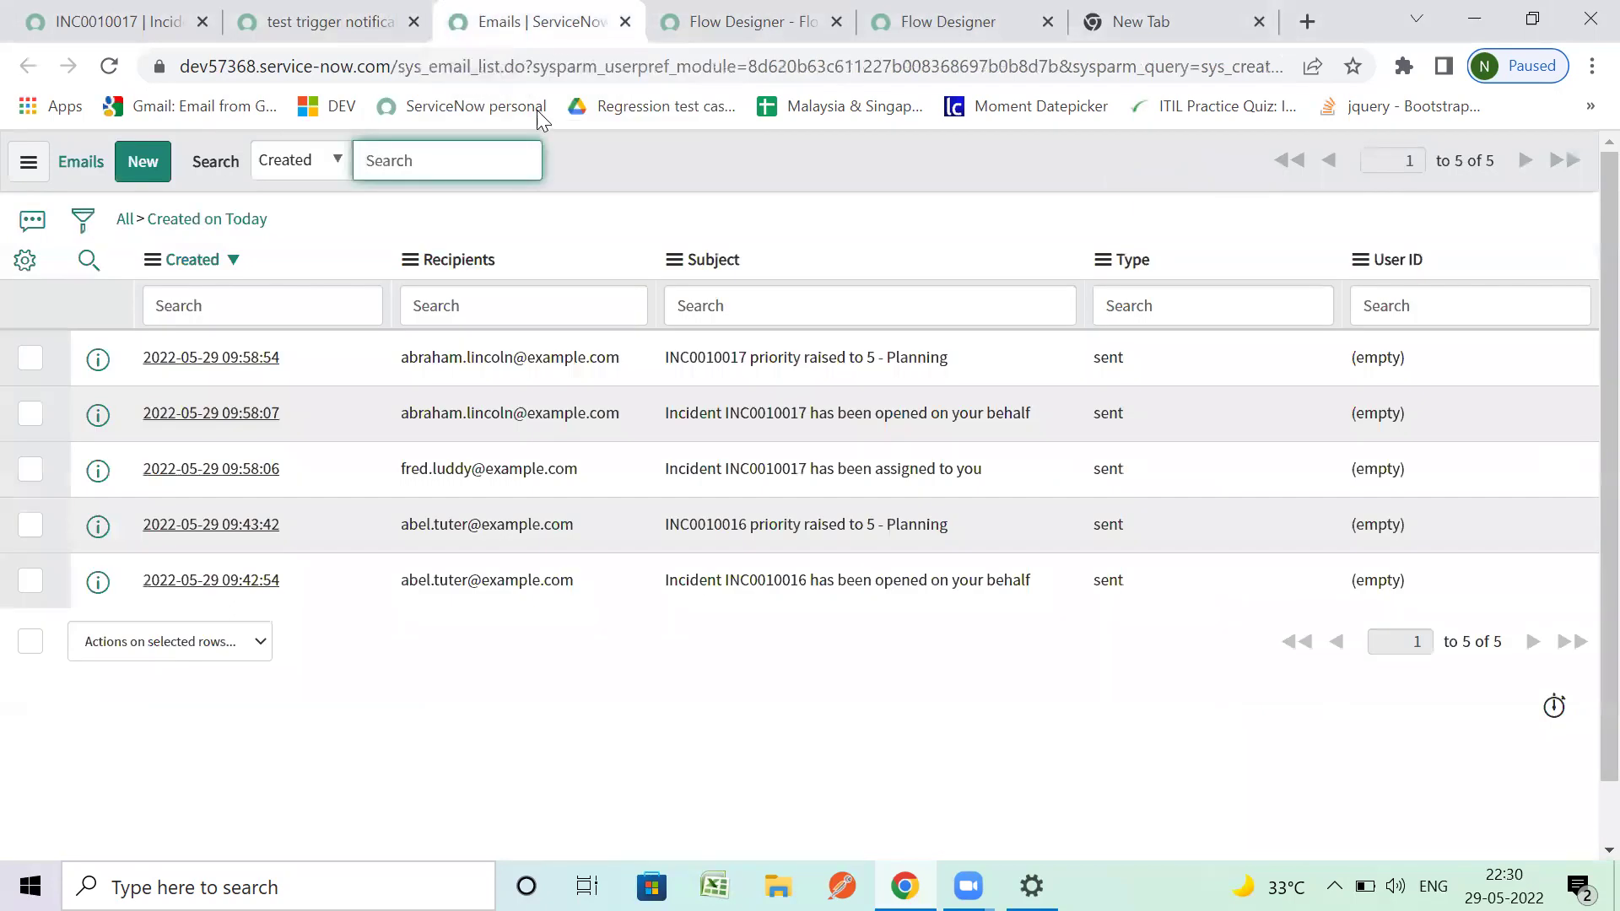
{"action": "left_click", "coordinate": [109, 68]}
{"action": "left_click", "coordinate": [70, 20]}
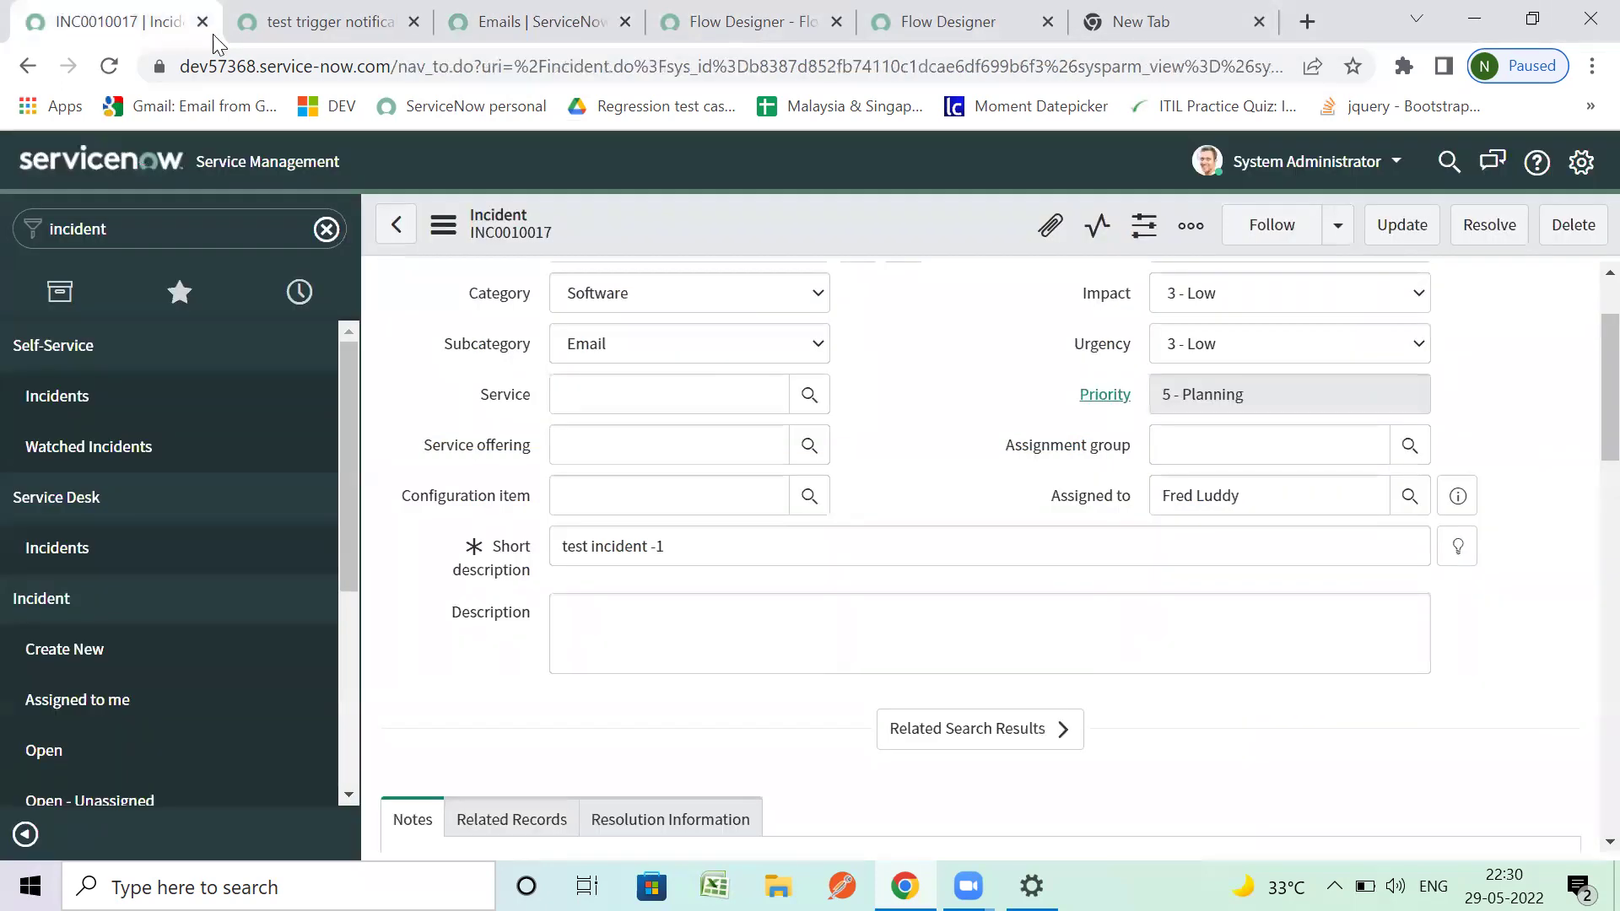
{"action": "scroll", "coordinate": [877, 632], "scroll_direction": "down", "scroll_amount": 5}
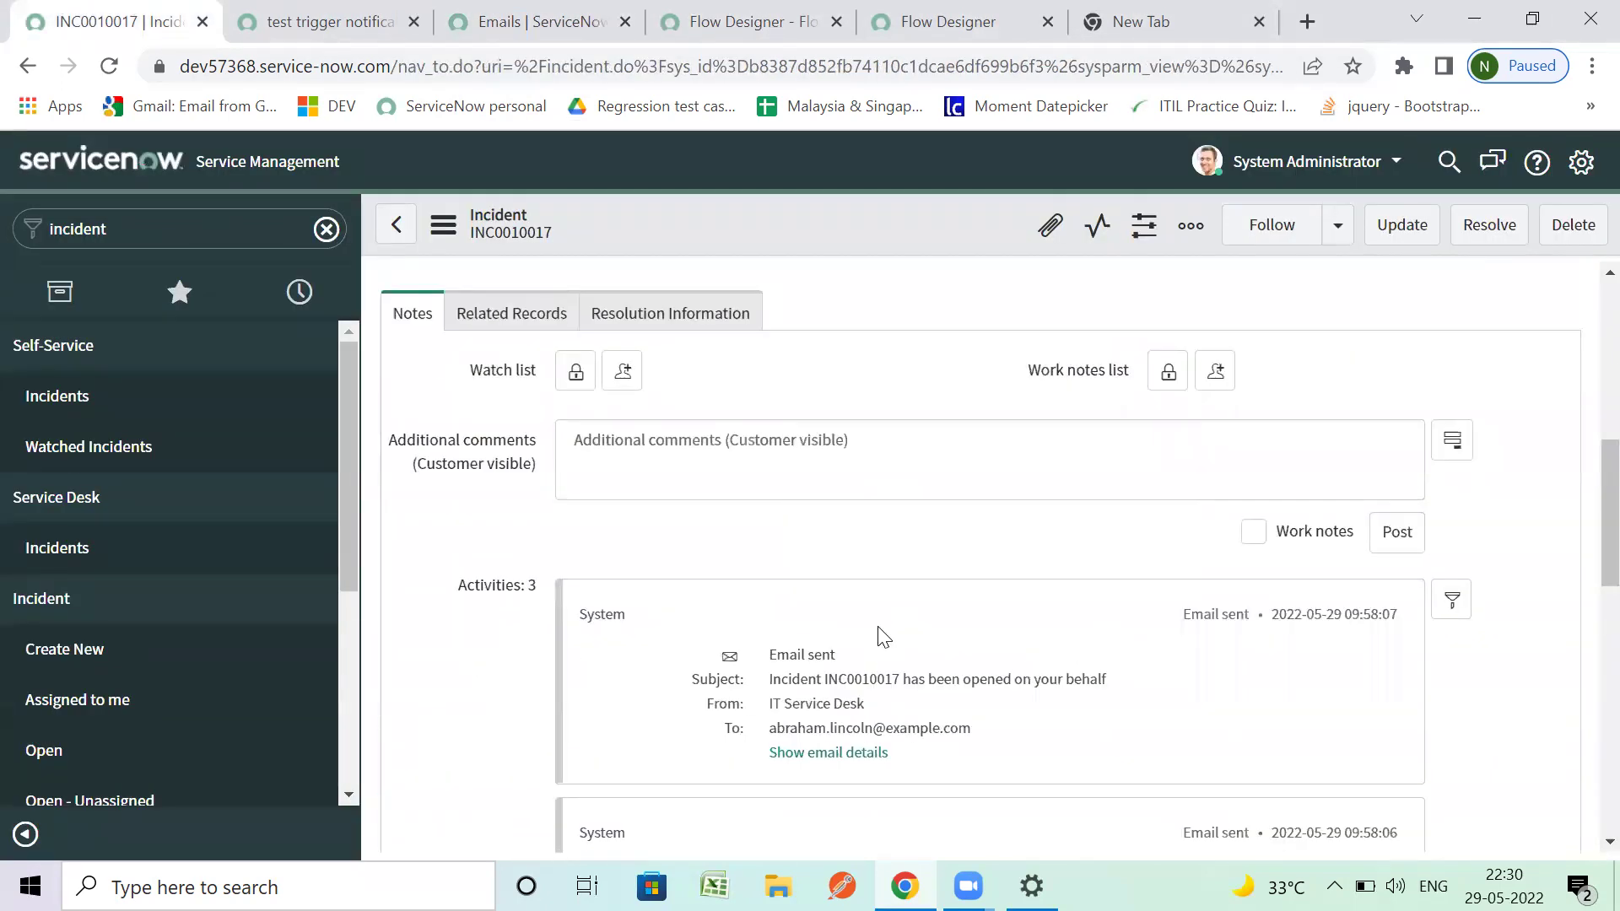
{"action": "left_click", "coordinate": [121, 66]}
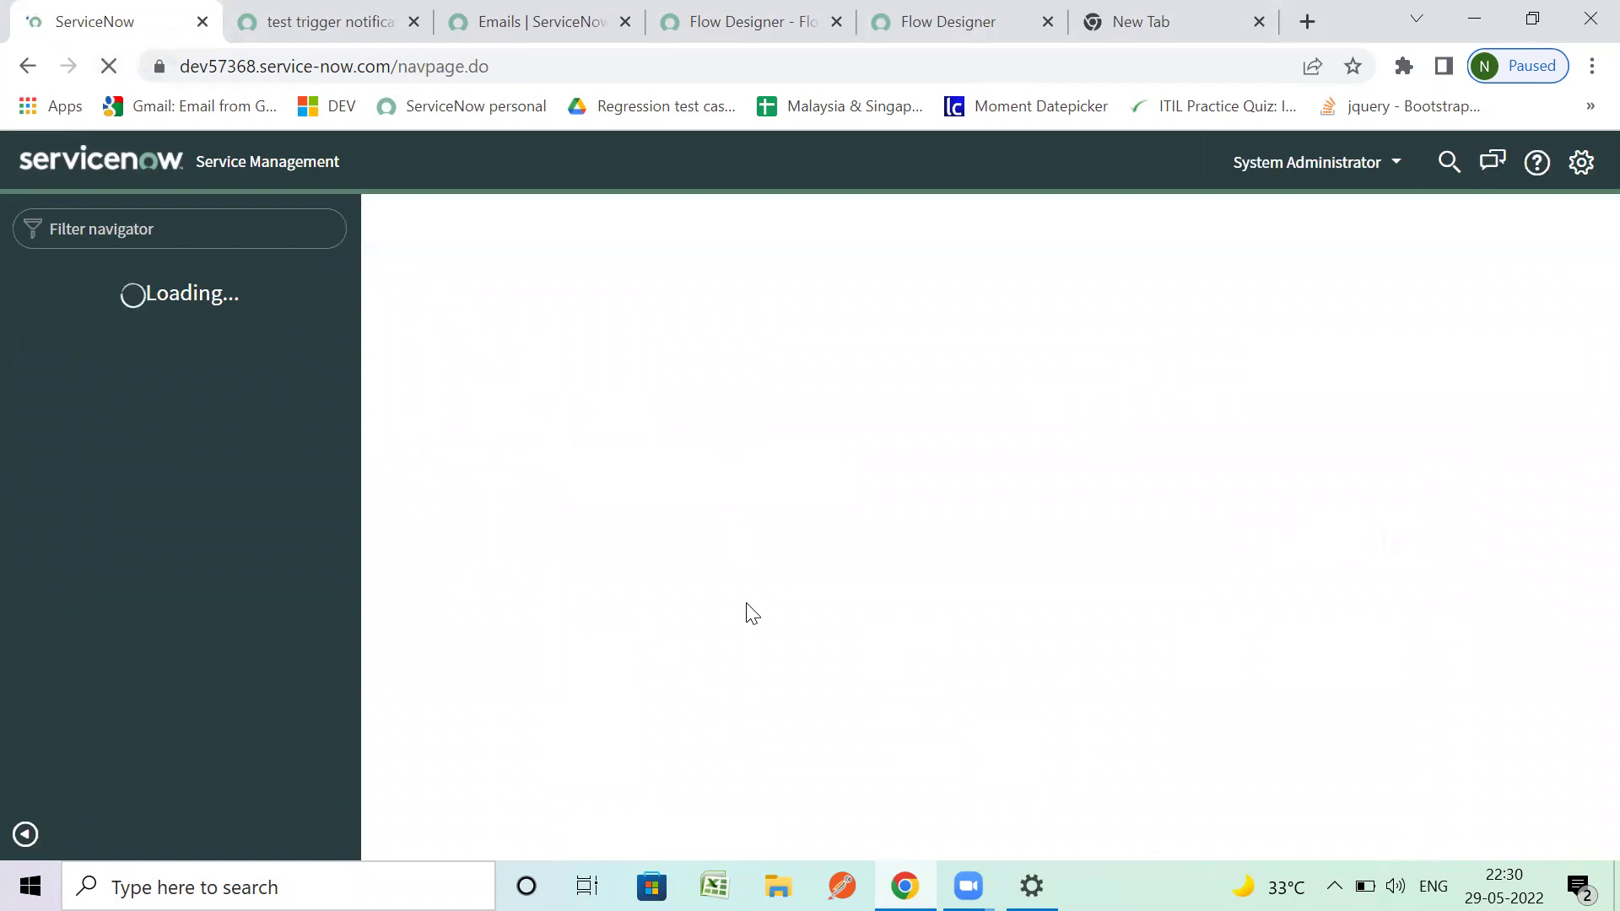
Step: Locate the priority-raised email entry in INC0010017's Activities history
{"action": "scroll", "coordinate": [749, 615], "scroll_direction": "down", "scroll_amount": 10}
{"action": "scroll", "coordinate": [749, 616], "scroll_direction": "down", "scroll_amount": 10}
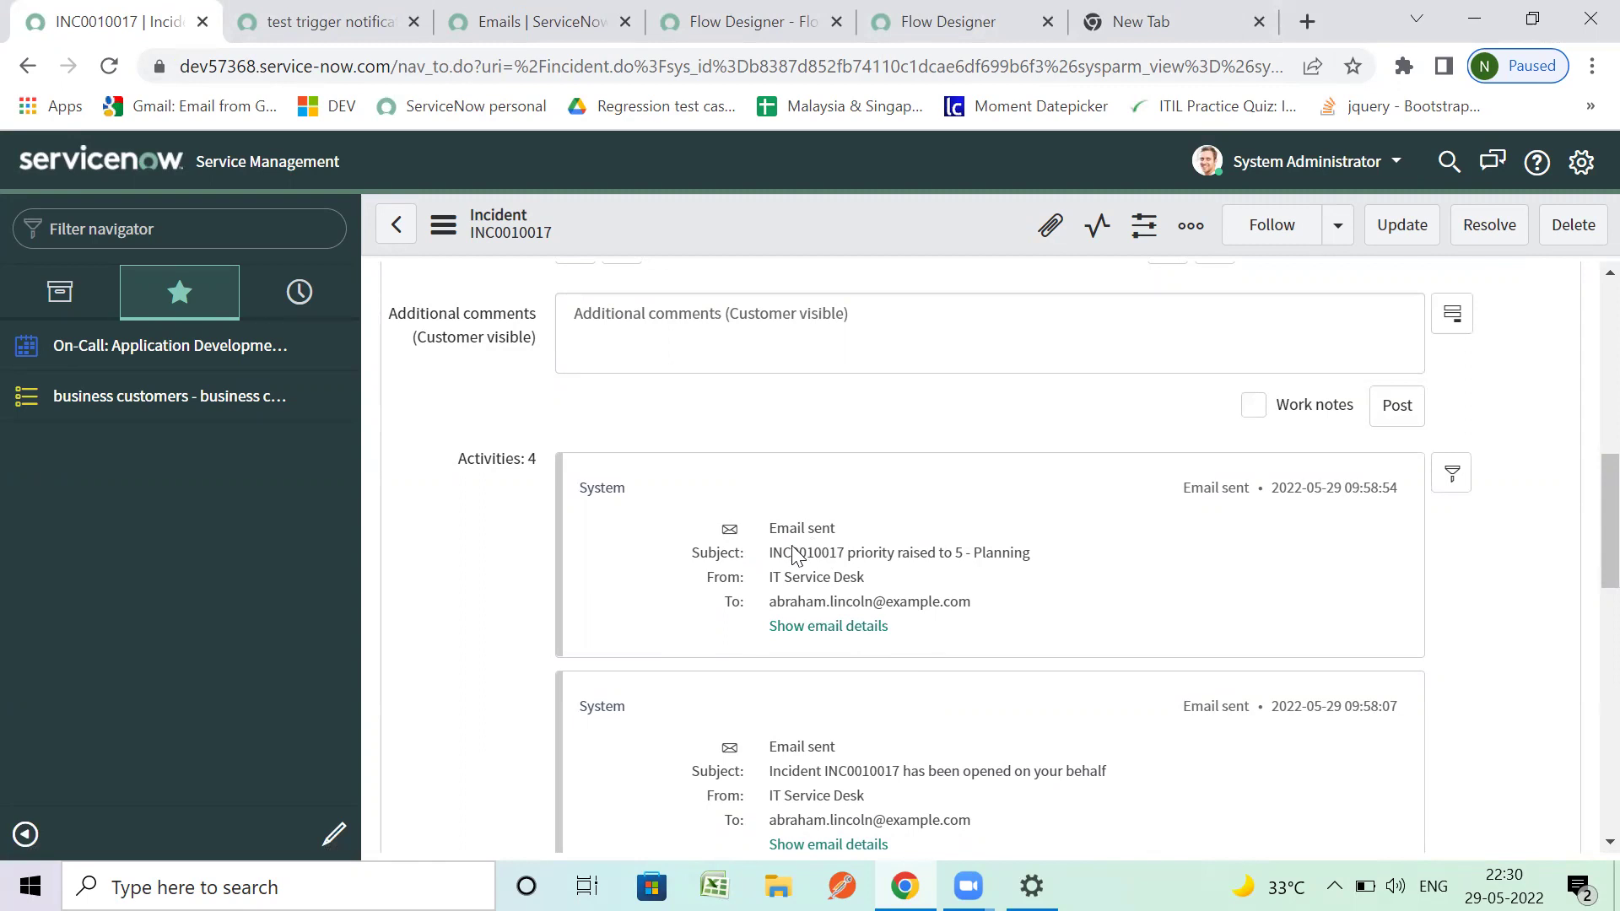
{"action": "left_click_drag", "start_coordinate": [774, 554], "coordinate": [952, 555]}
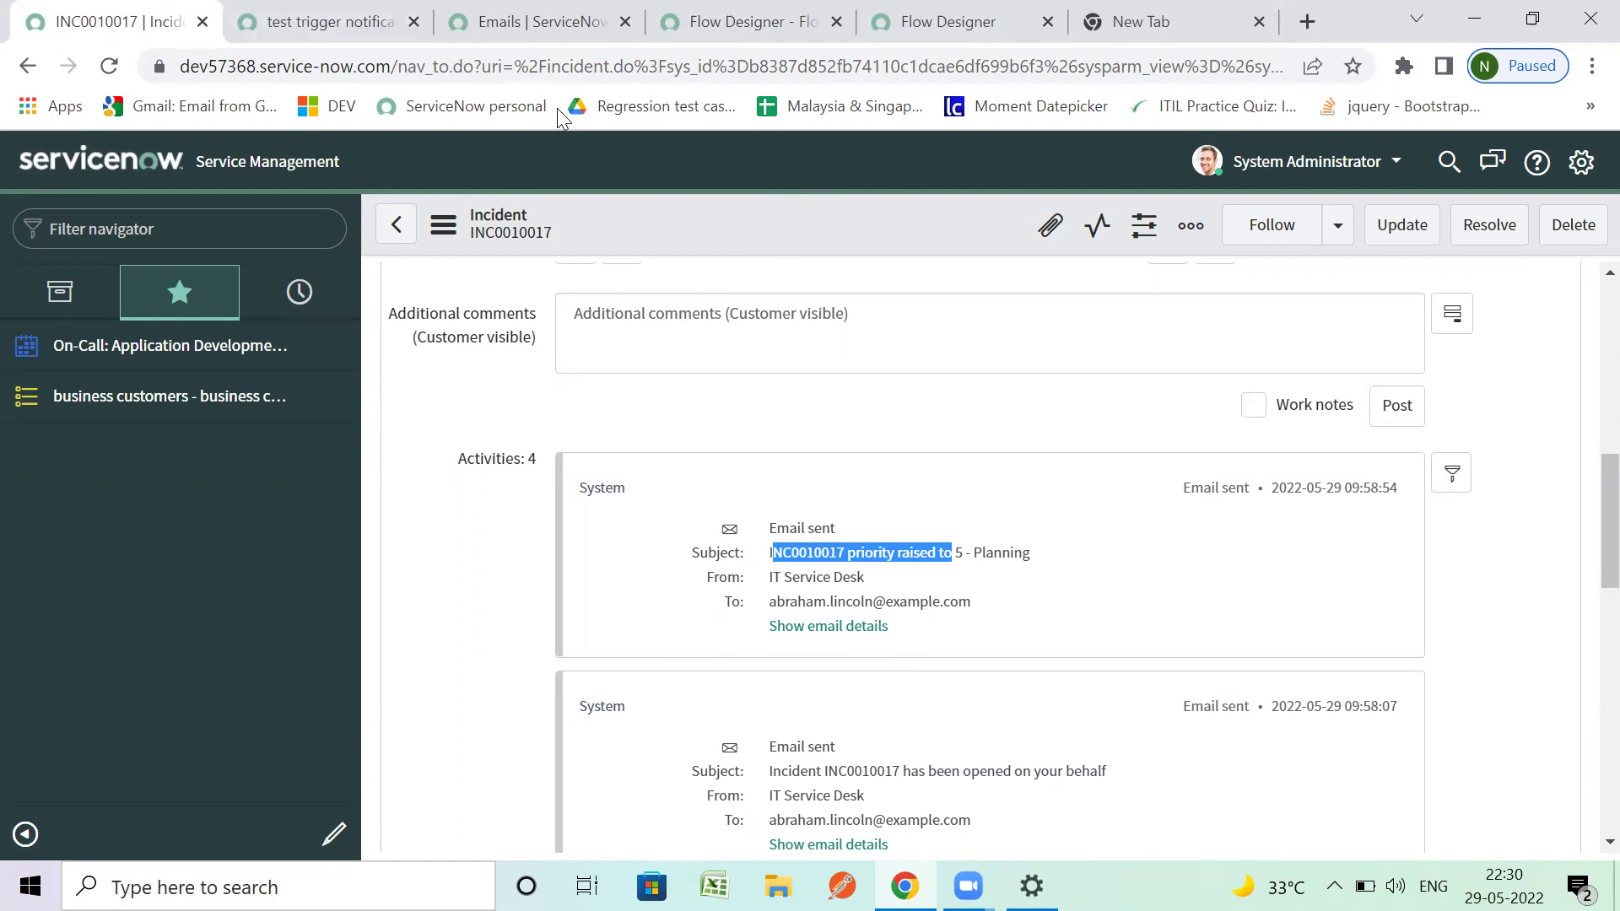
{"action": "left_click", "coordinate": [593, 217]}
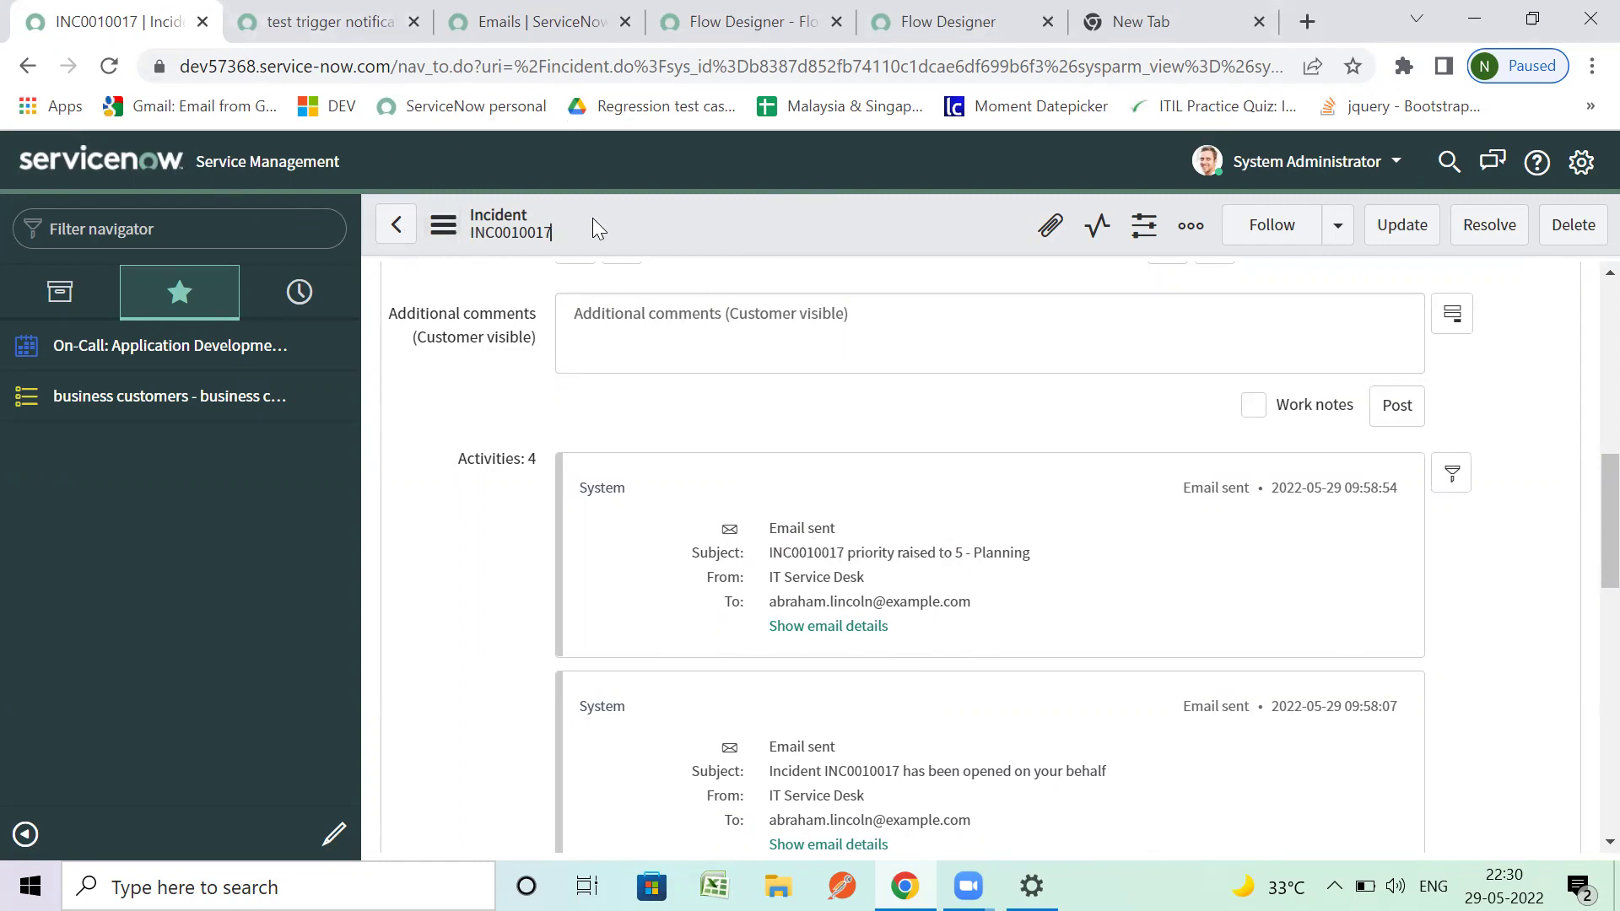
{"action": "left_click", "coordinate": [673, 40]}
{"action": "scroll", "coordinate": [548, 371], "scroll_direction": "up", "scroll_amount": 7}
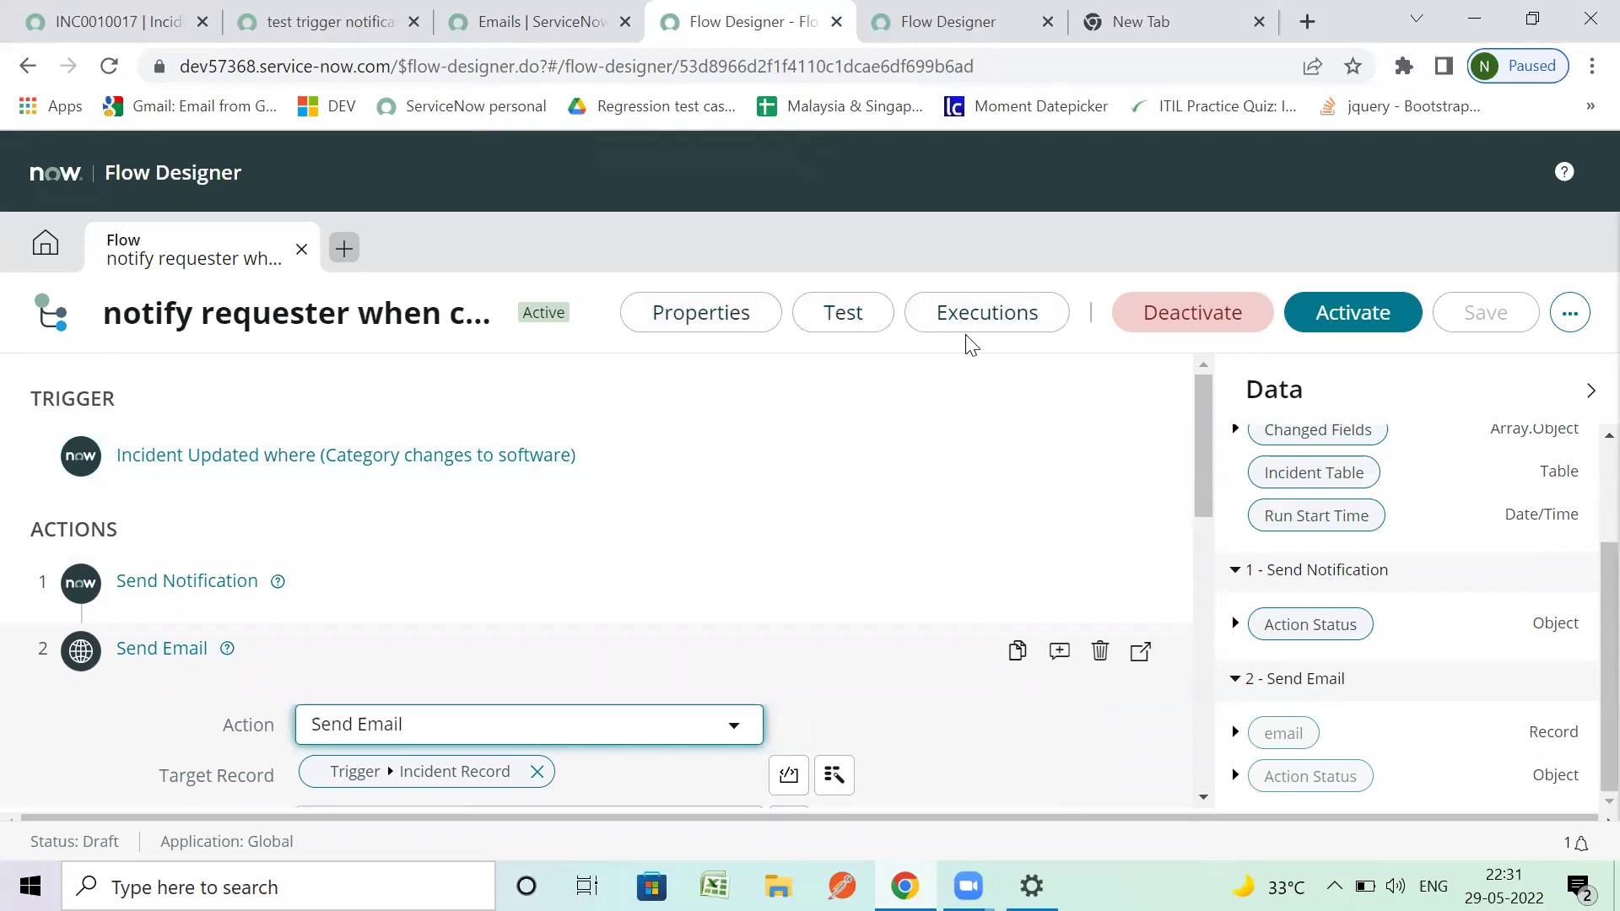
Step: Activate the flow and confirm, so its status changes to Published
{"action": "left_click", "coordinate": [1341, 324]}
{"action": "left_click", "coordinate": [1019, 501]}
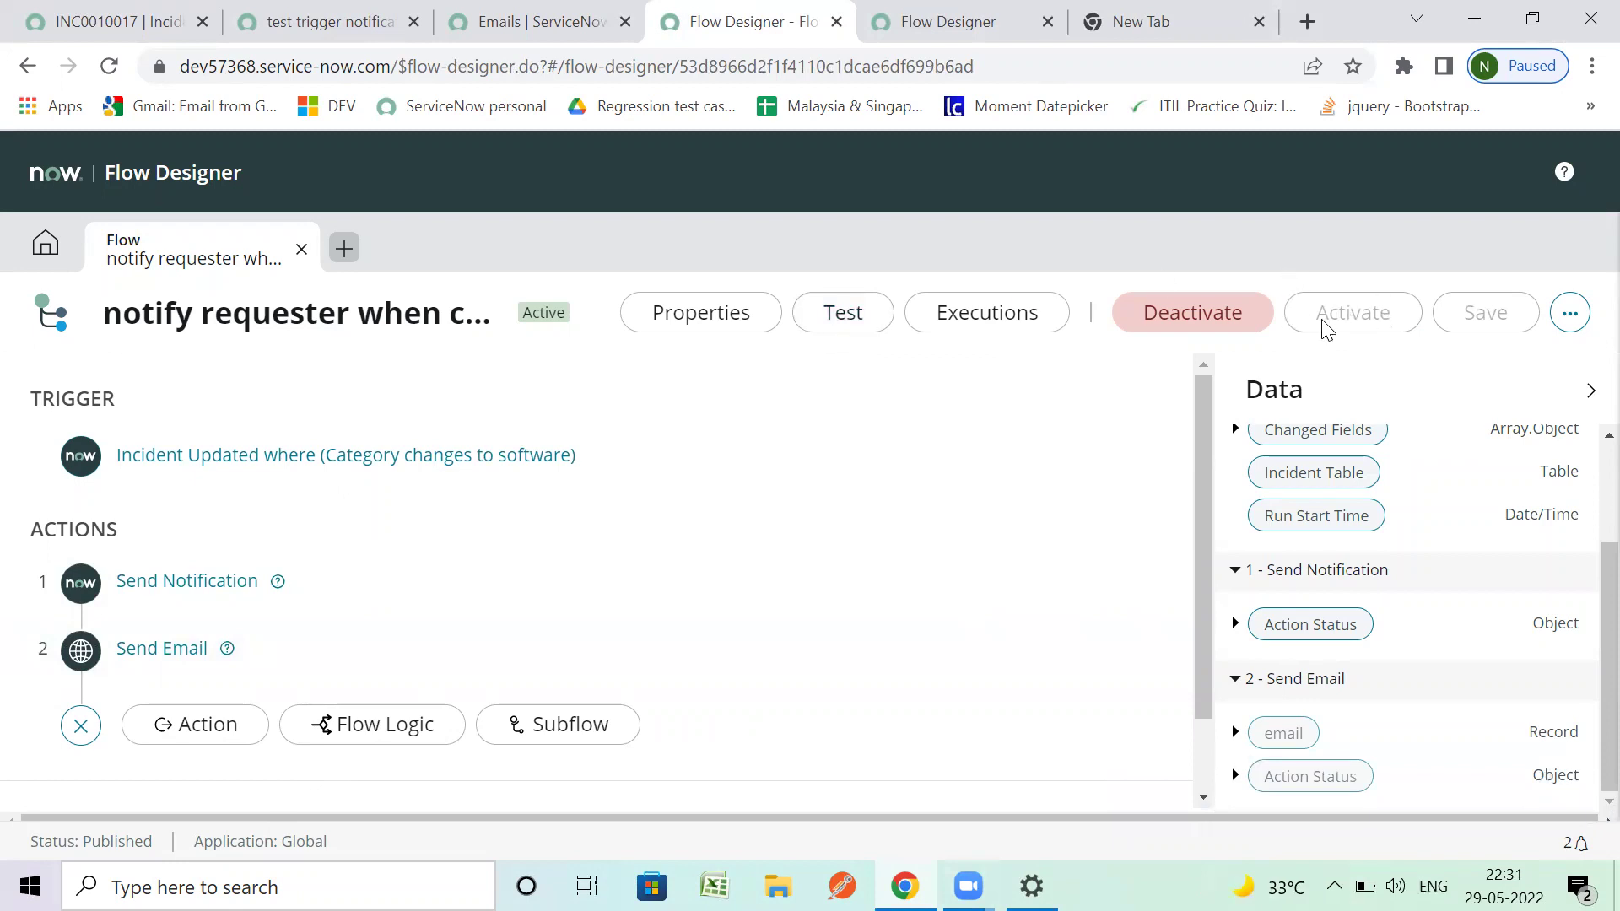
{"action": "scroll", "coordinate": [337, 495], "scroll_direction": "down", "scroll_amount": 1}
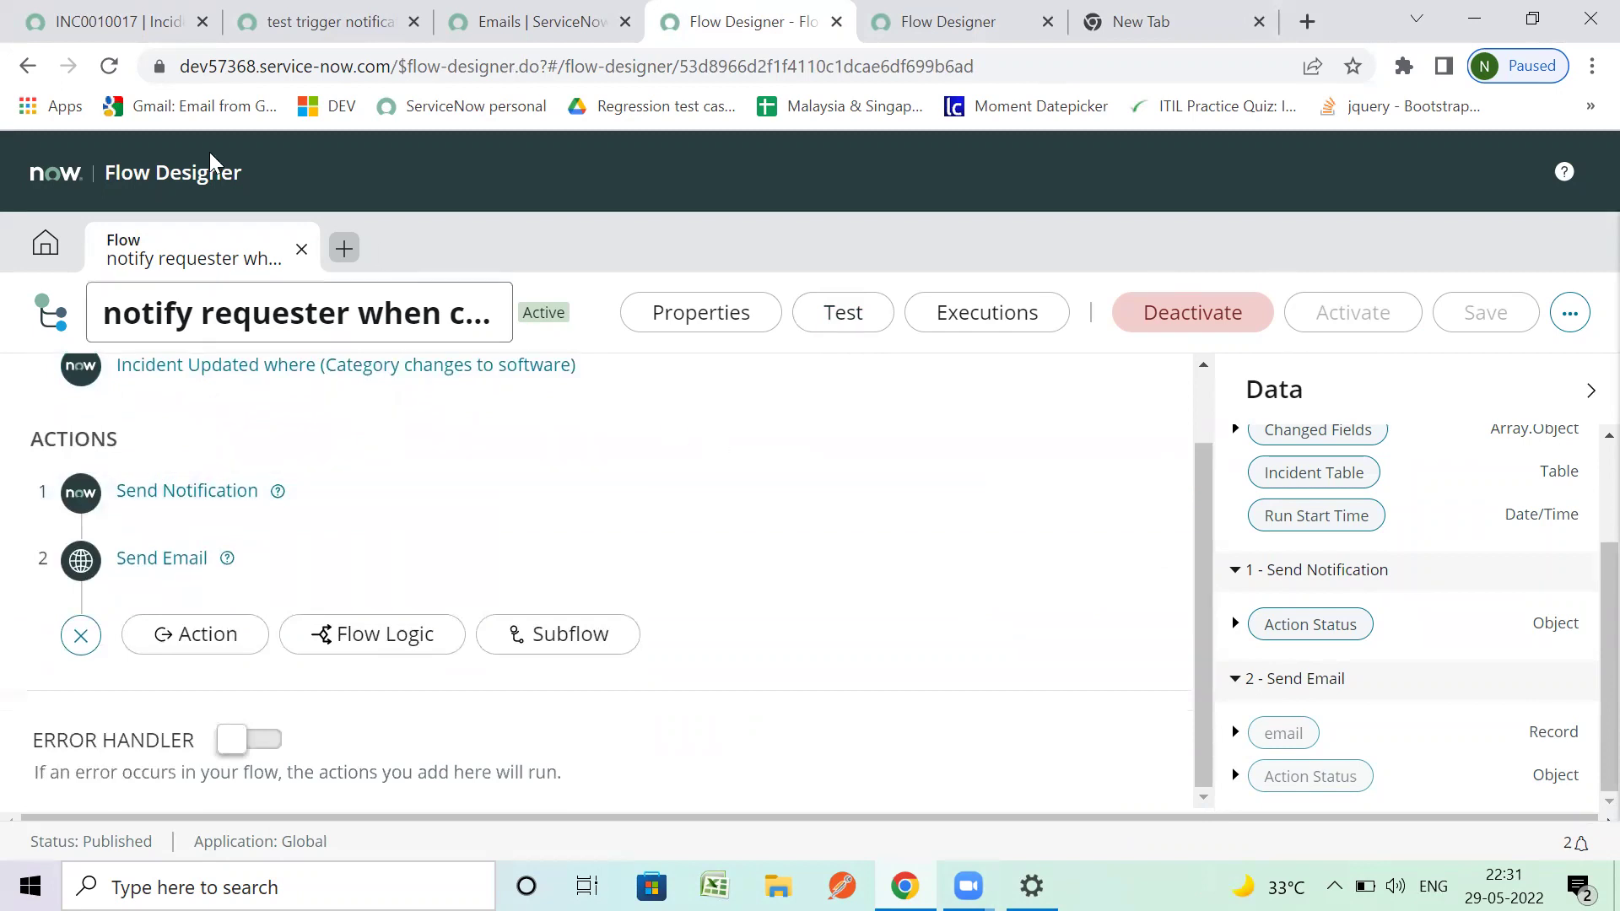
{"action": "left_click", "coordinate": [262, 15]}
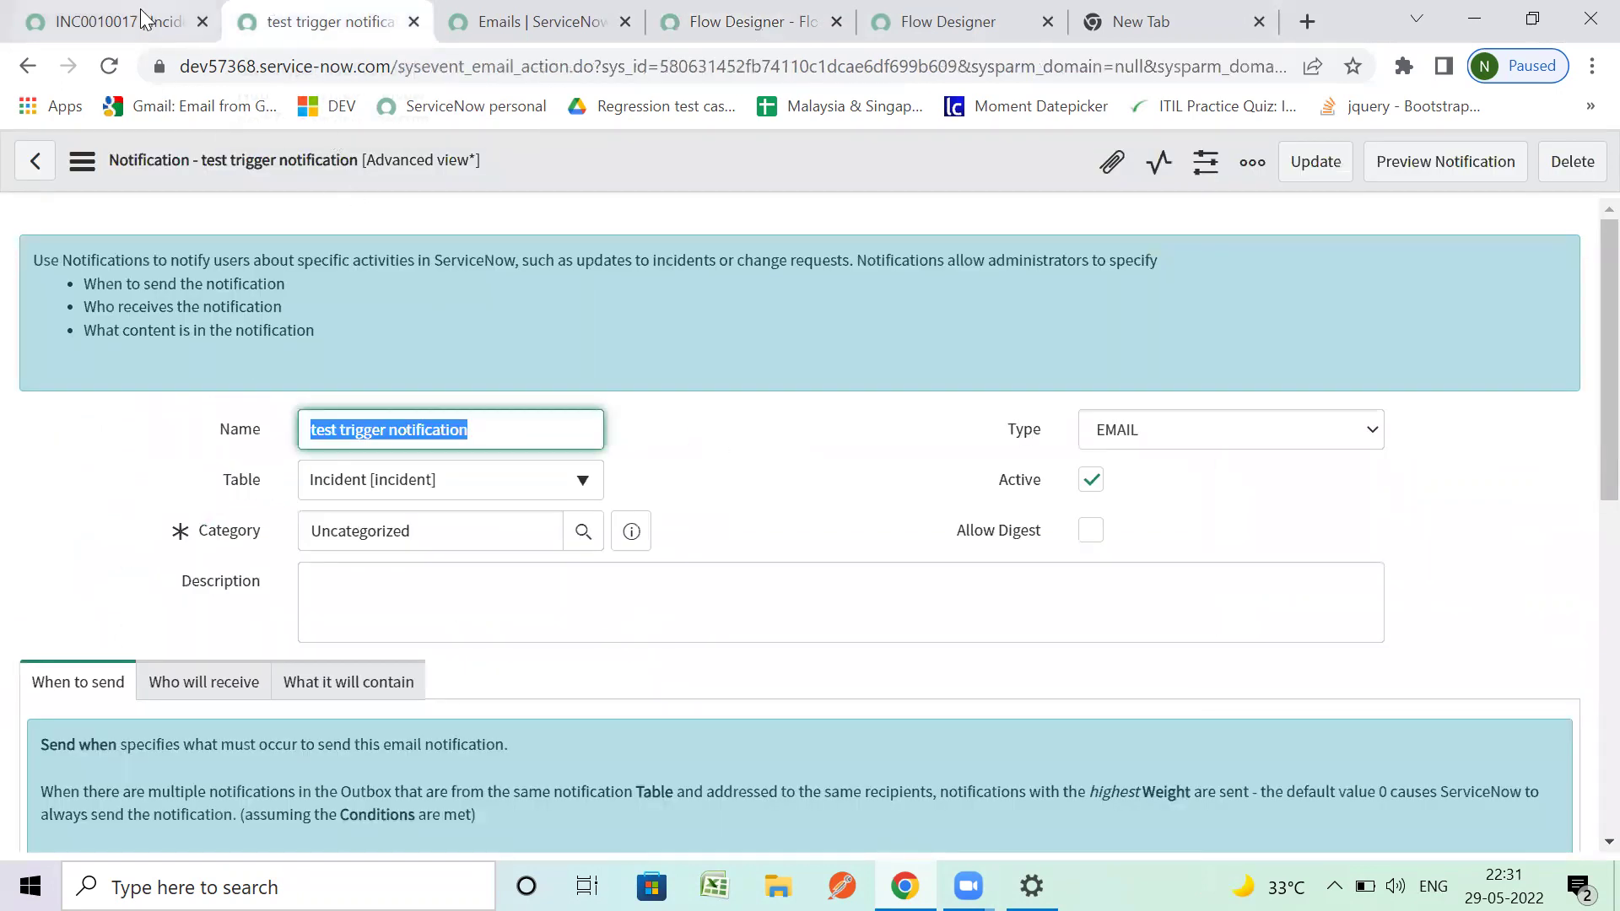
Step: Set incident INC0010017's Category to Inquiry / Help and save the incident
{"action": "left_click", "coordinate": [118, 21]}
{"action": "scroll", "coordinate": [494, 359], "scroll_direction": "up", "scroll_amount": 7}
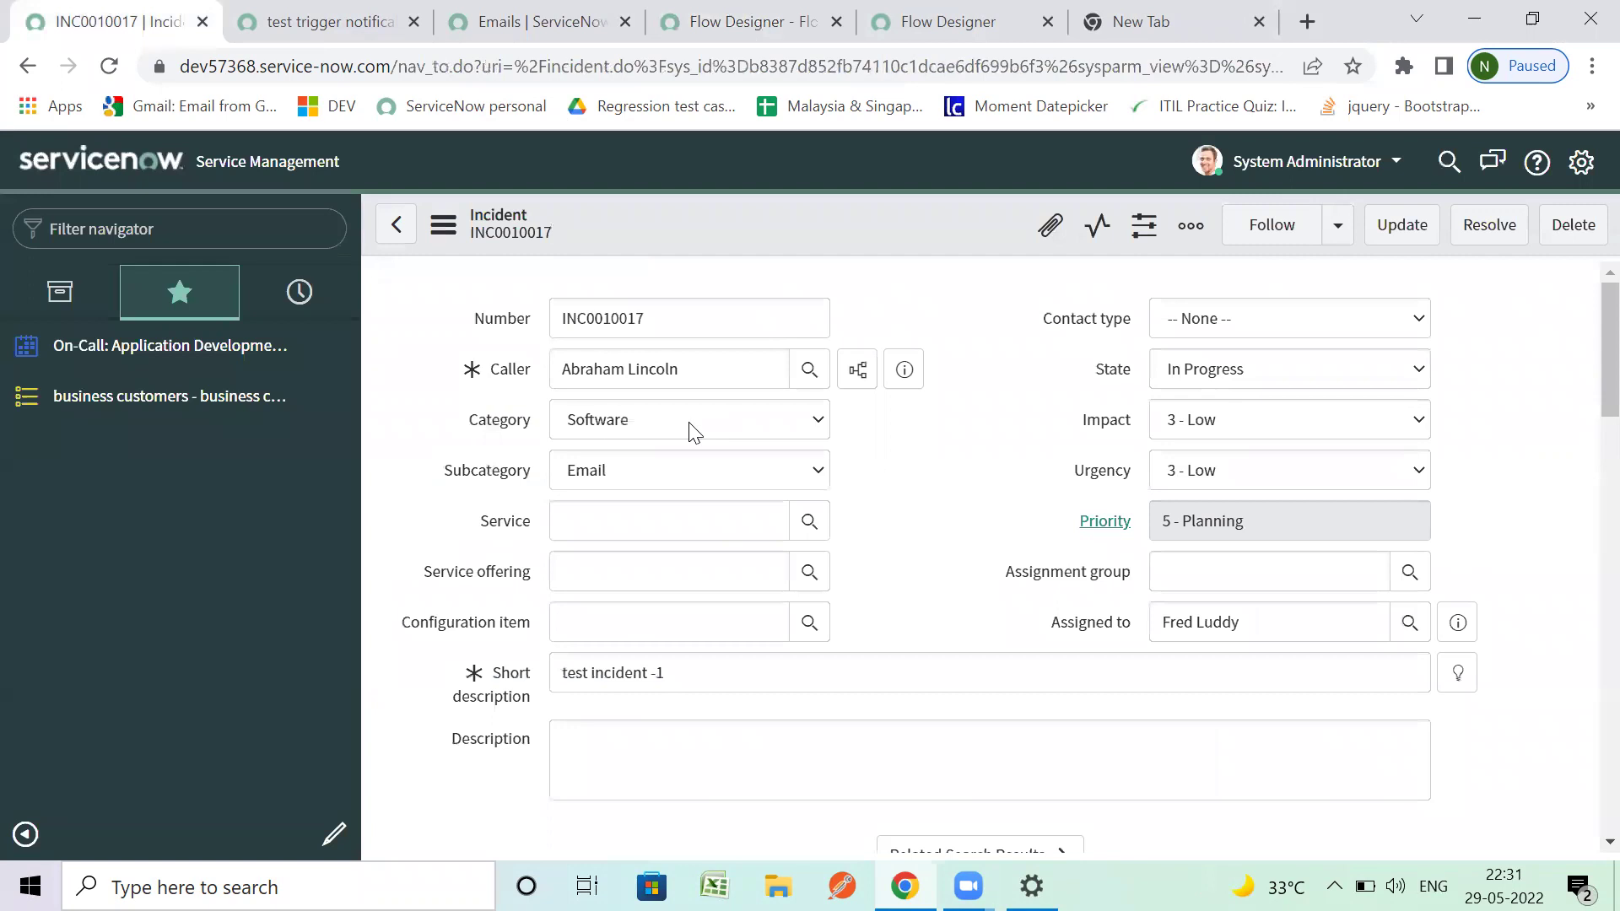
{"action": "left_click", "coordinate": [690, 423]}
{"action": "left_click", "coordinate": [690, 476]}
{"action": "right_click", "coordinate": [872, 226]}
{"action": "left_click", "coordinate": [877, 230]}
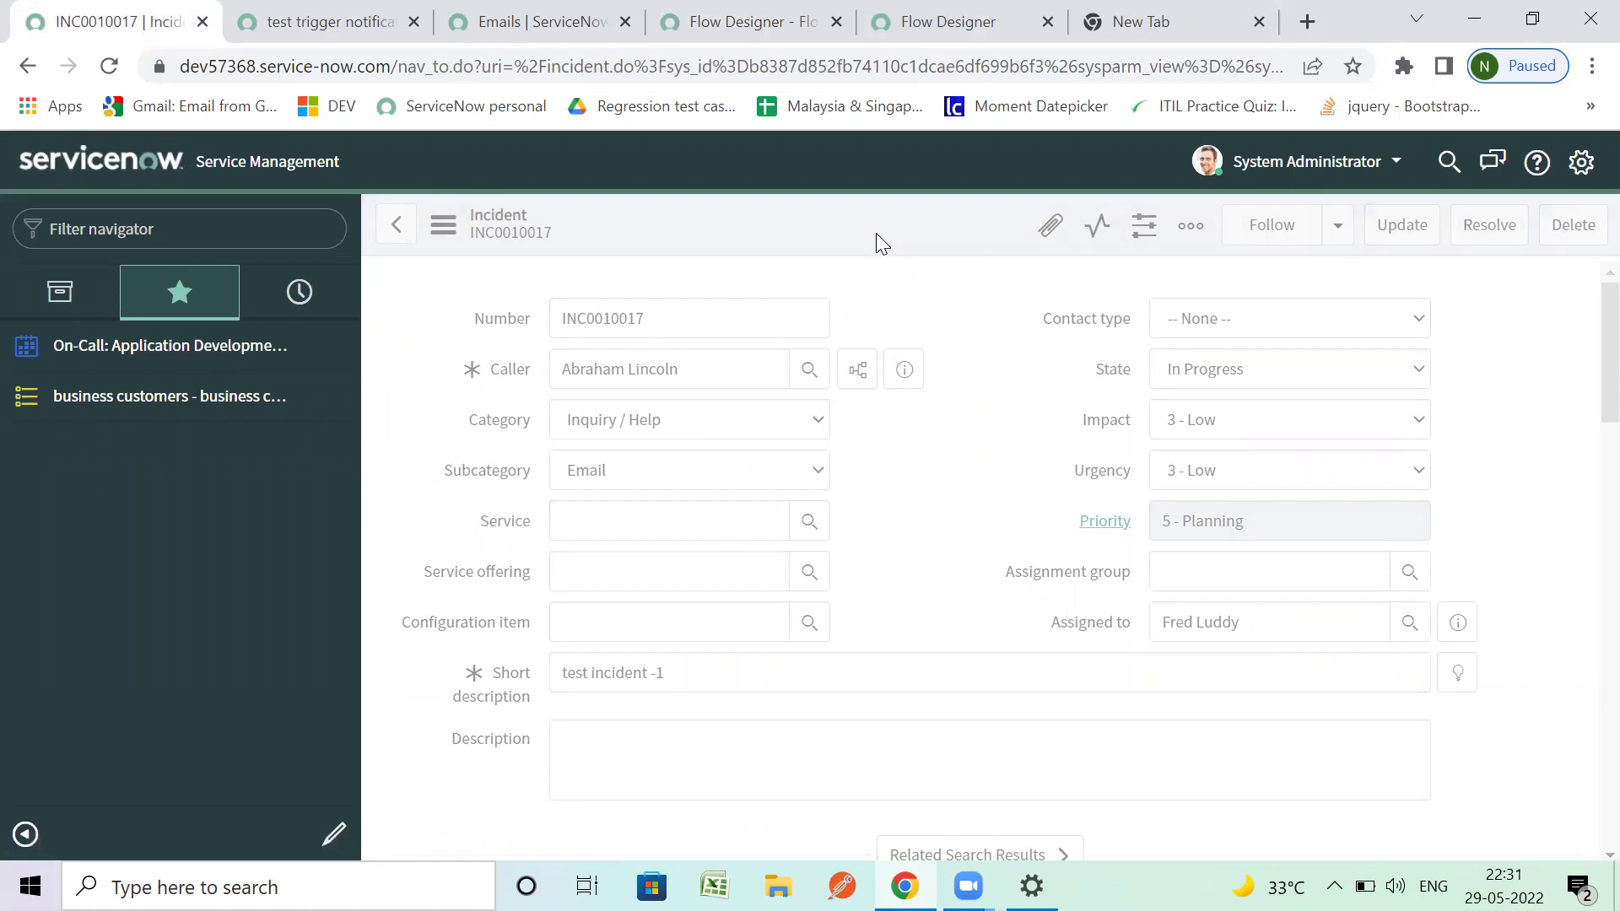
Step: Set the Category back to Software and save the incident again
{"action": "left_click", "coordinate": [732, 431]}
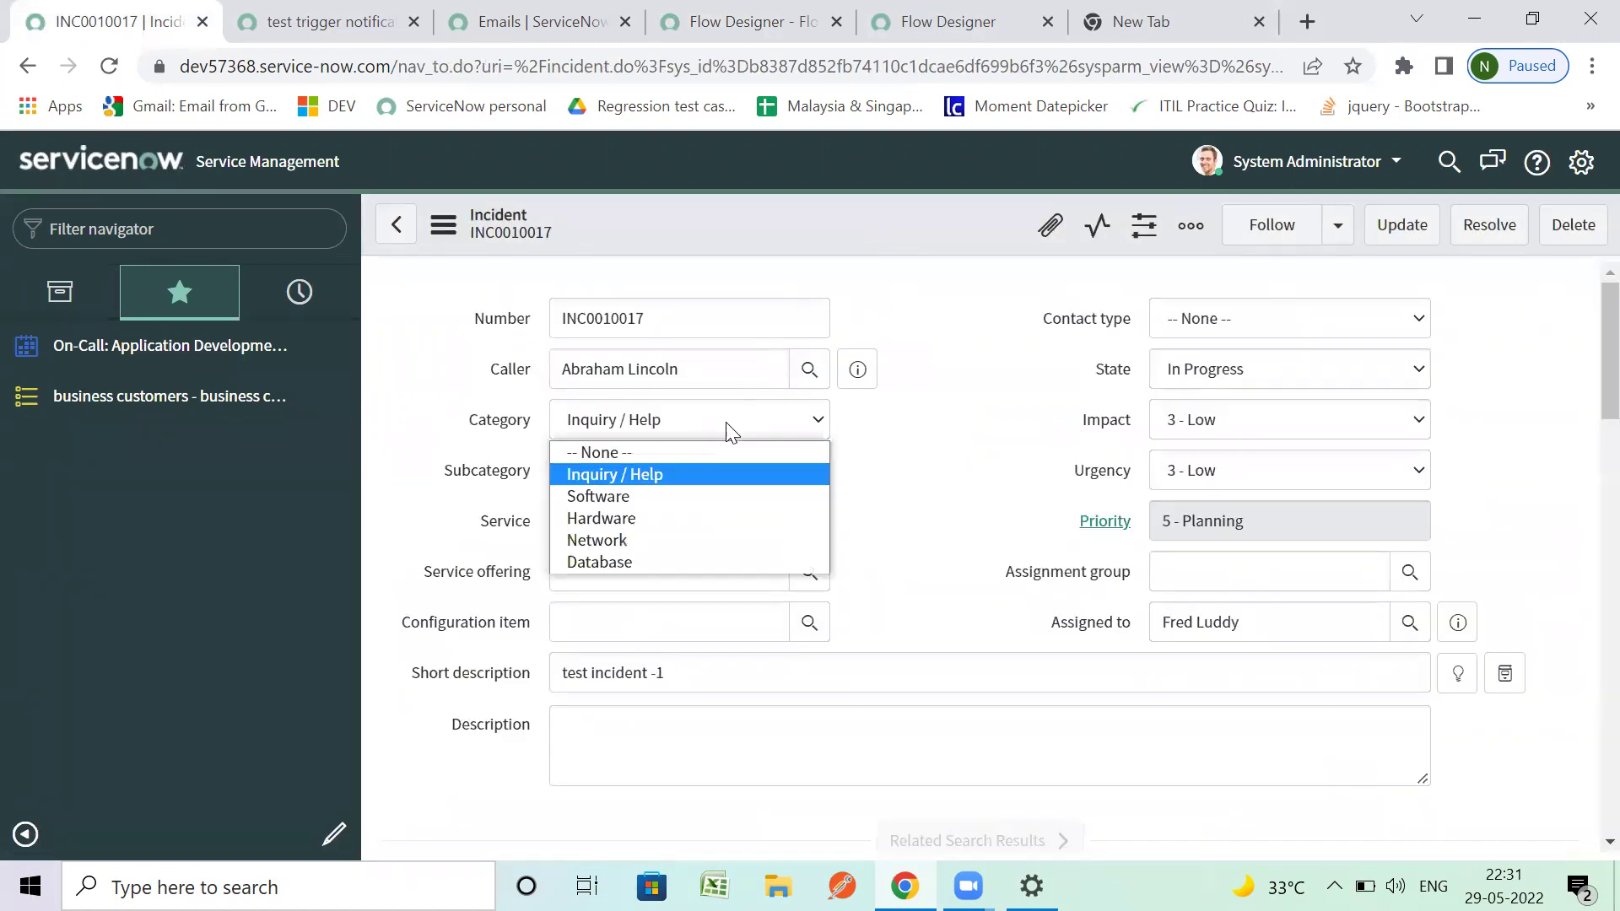
{"action": "left_click", "coordinate": [722, 496]}
{"action": "right_click", "coordinate": [832, 226]}
{"action": "left_click", "coordinate": [860, 246]}
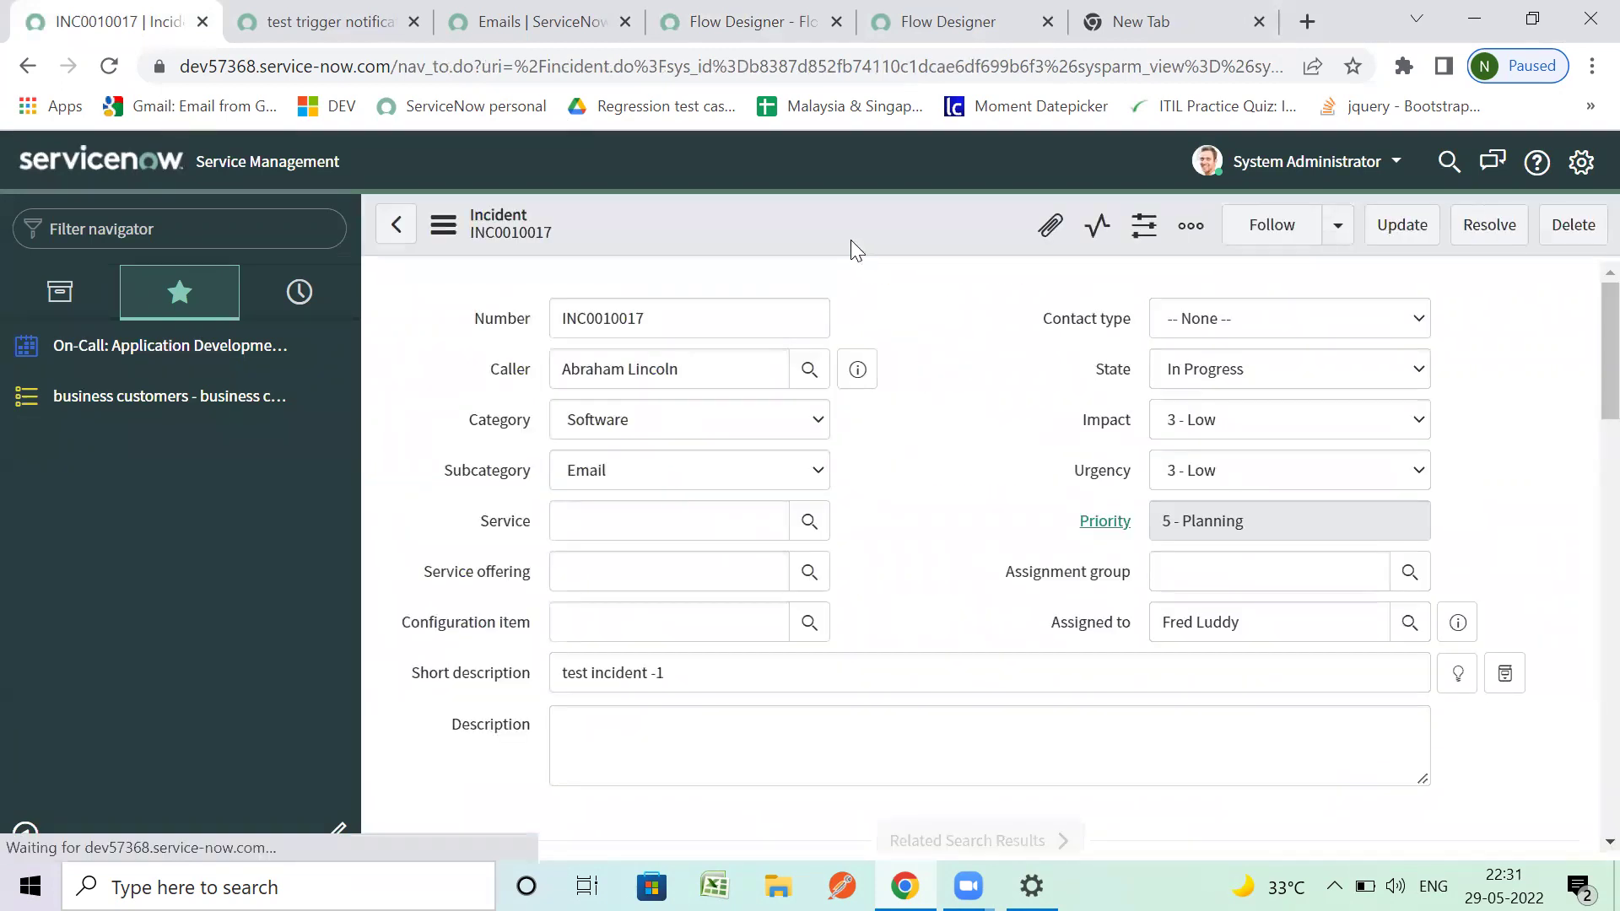
{"action": "left_click", "coordinate": [555, 43]}
Step: Reload the Emails list until the two new send-ready INC0010017 flow emails appear, and highlight them
{"action": "left_click", "coordinate": [109, 68]}
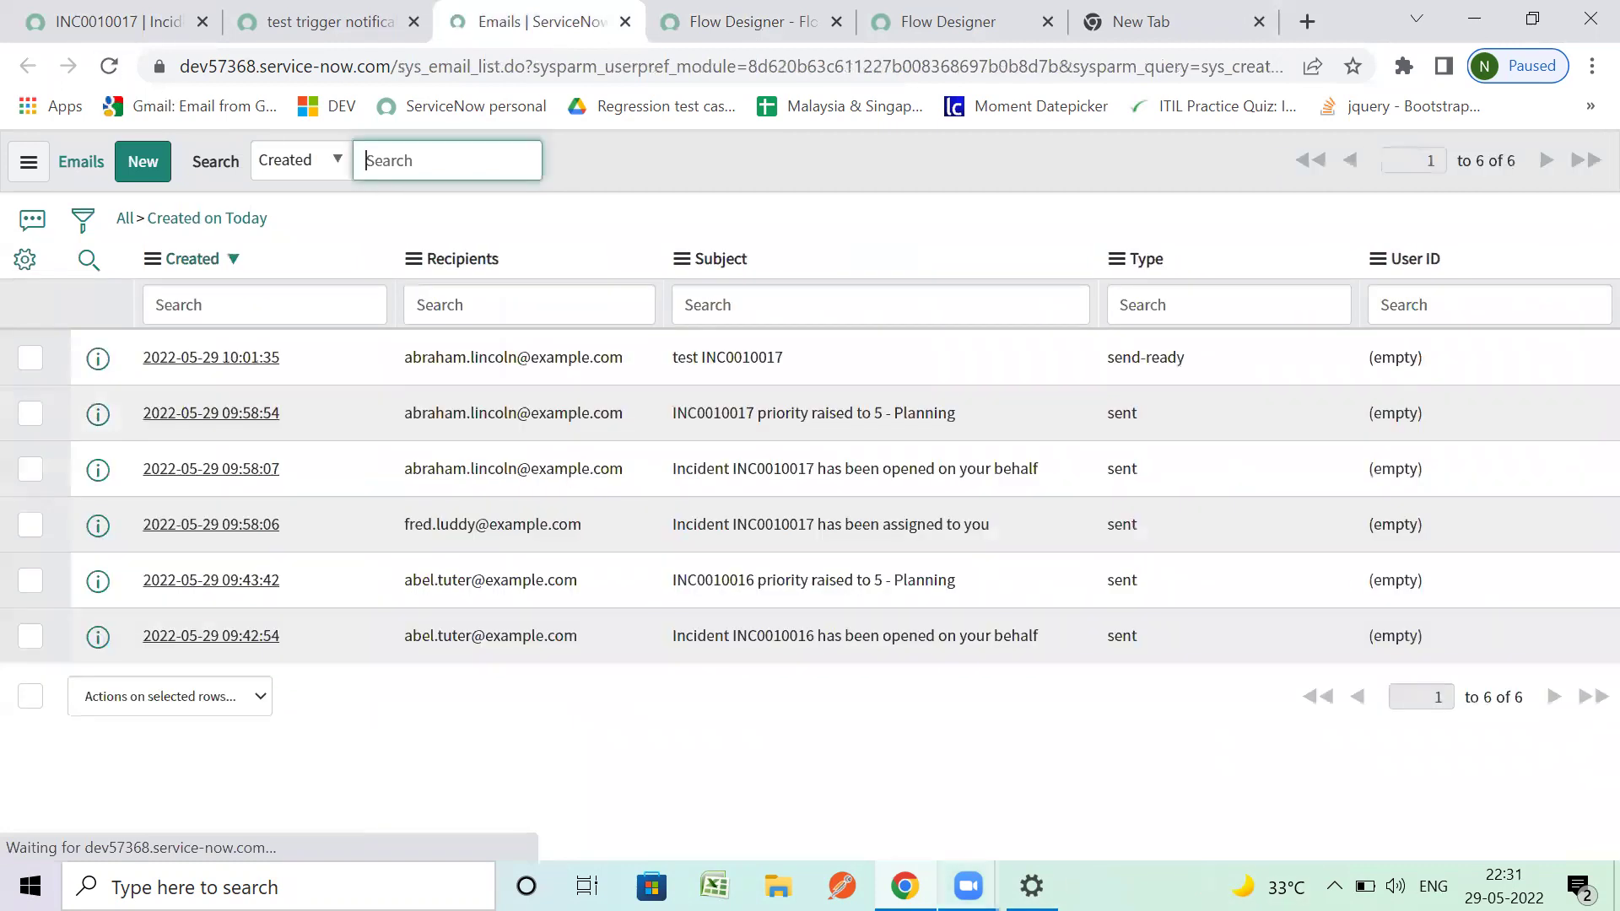
{"action": "mouse_move", "coordinate": [968, 885]}
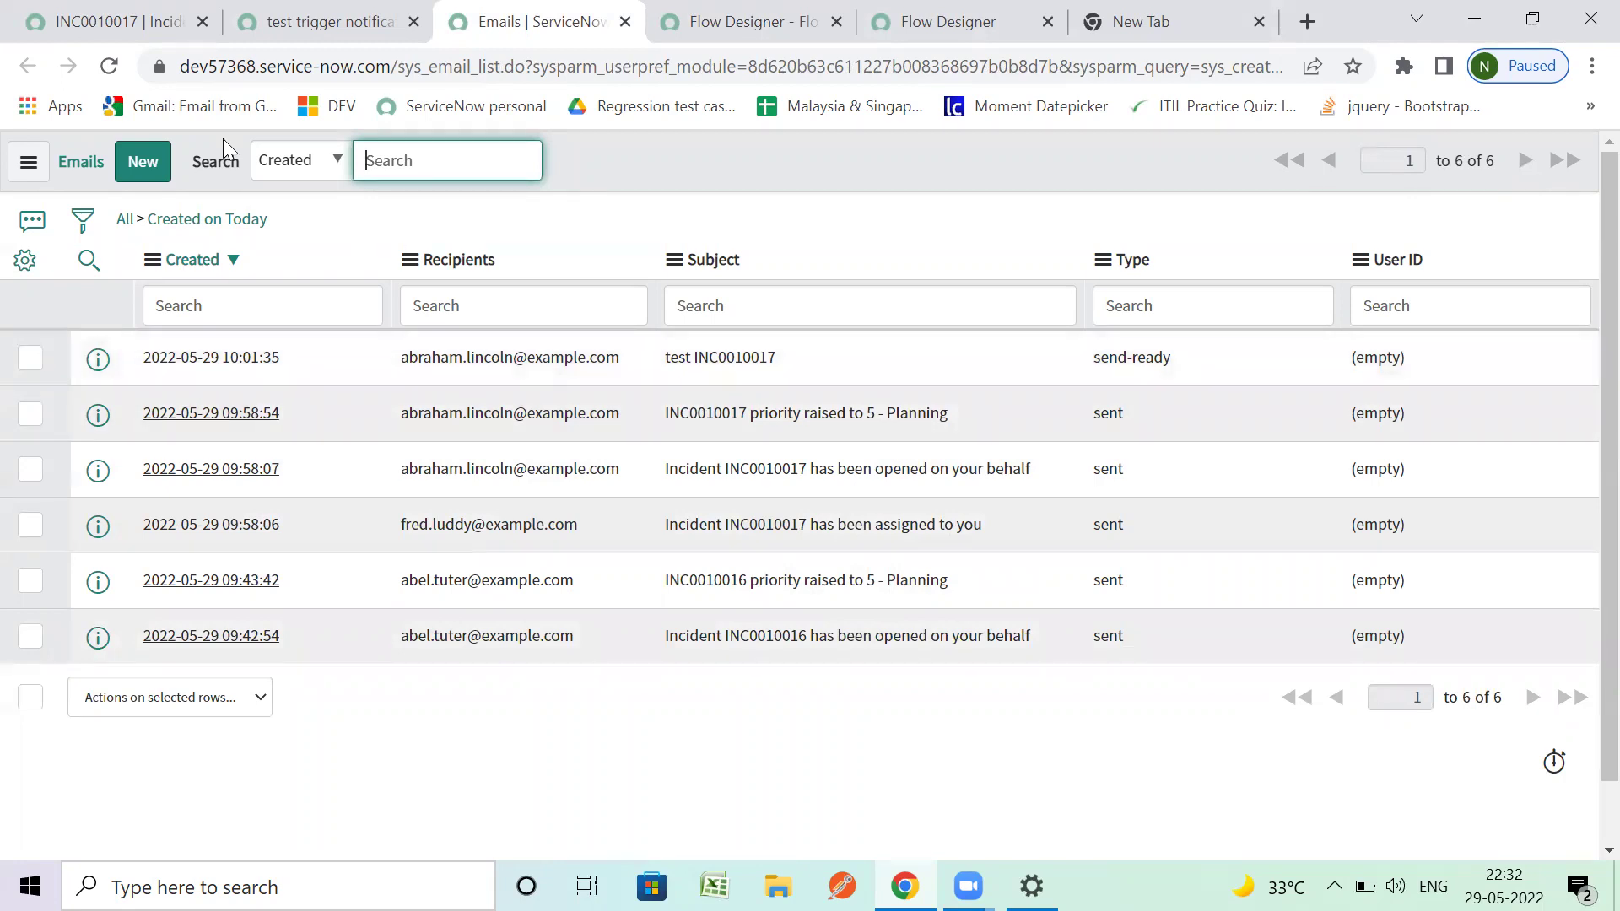
{"action": "left_click", "coordinate": [114, 68]}
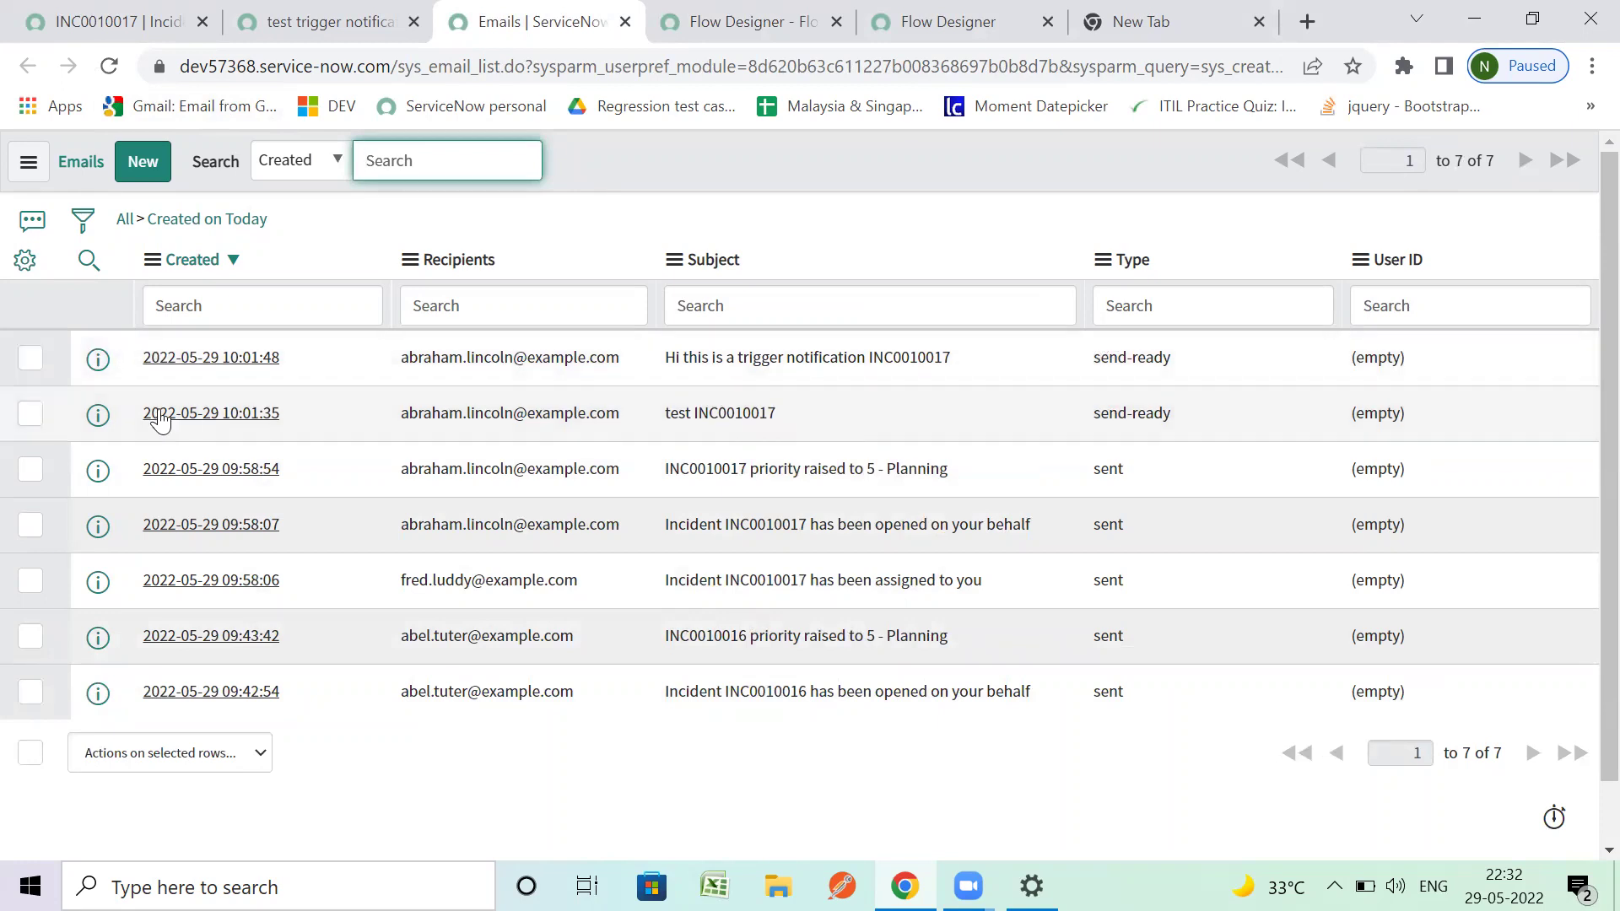
{"action": "left_click_drag", "start_coordinate": [667, 359], "coordinate": [784, 412]}
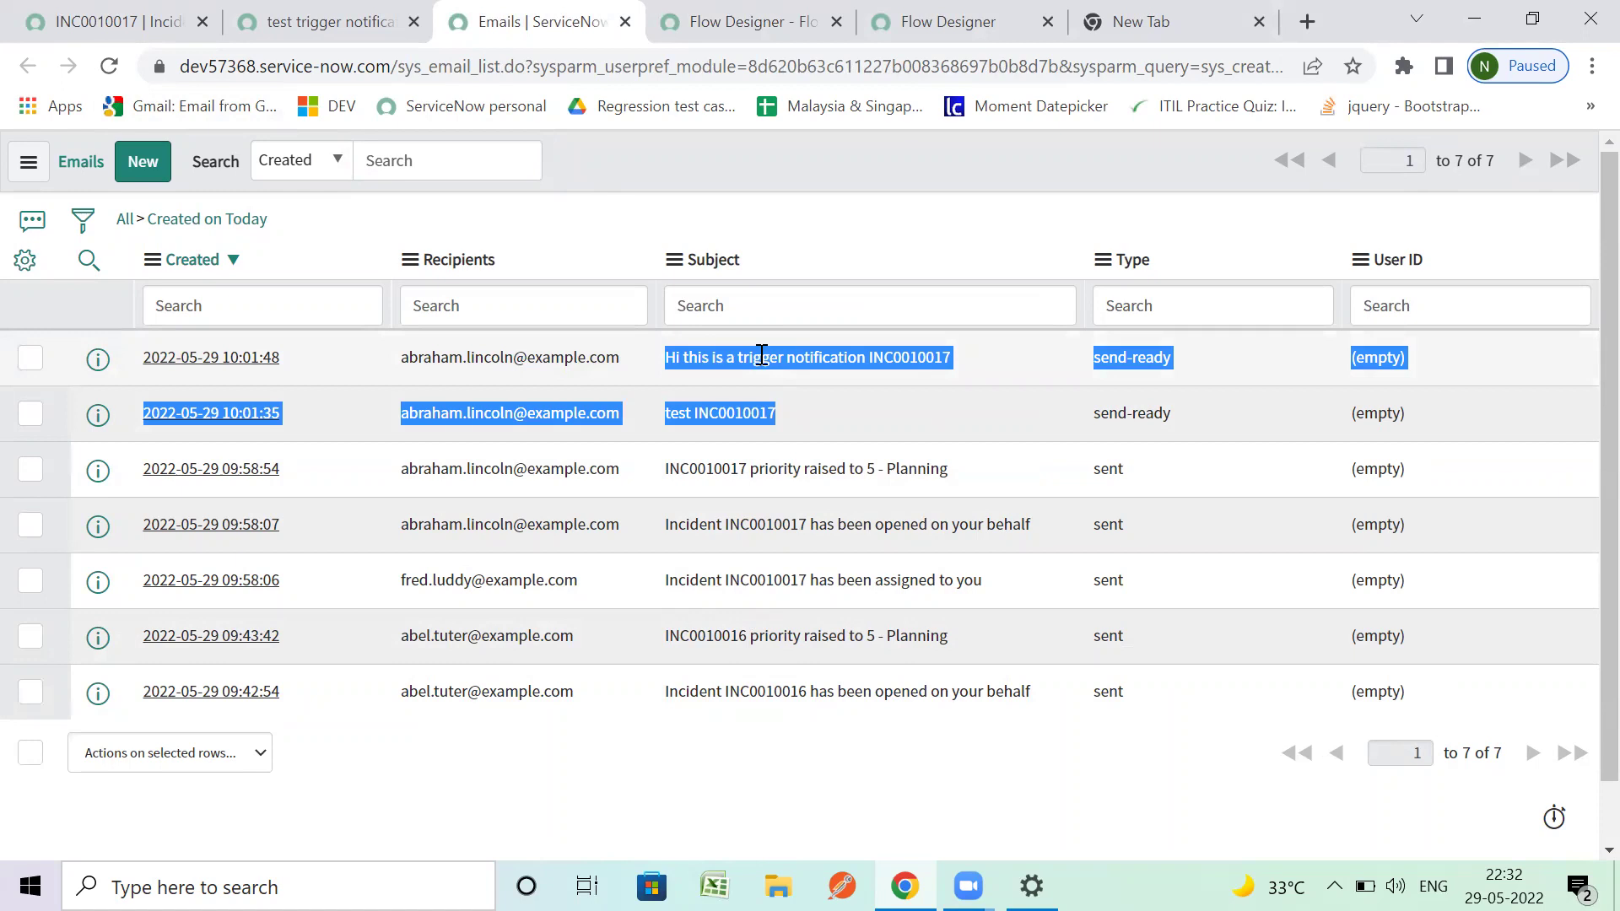
{"action": "left_click", "coordinate": [101, 74]}
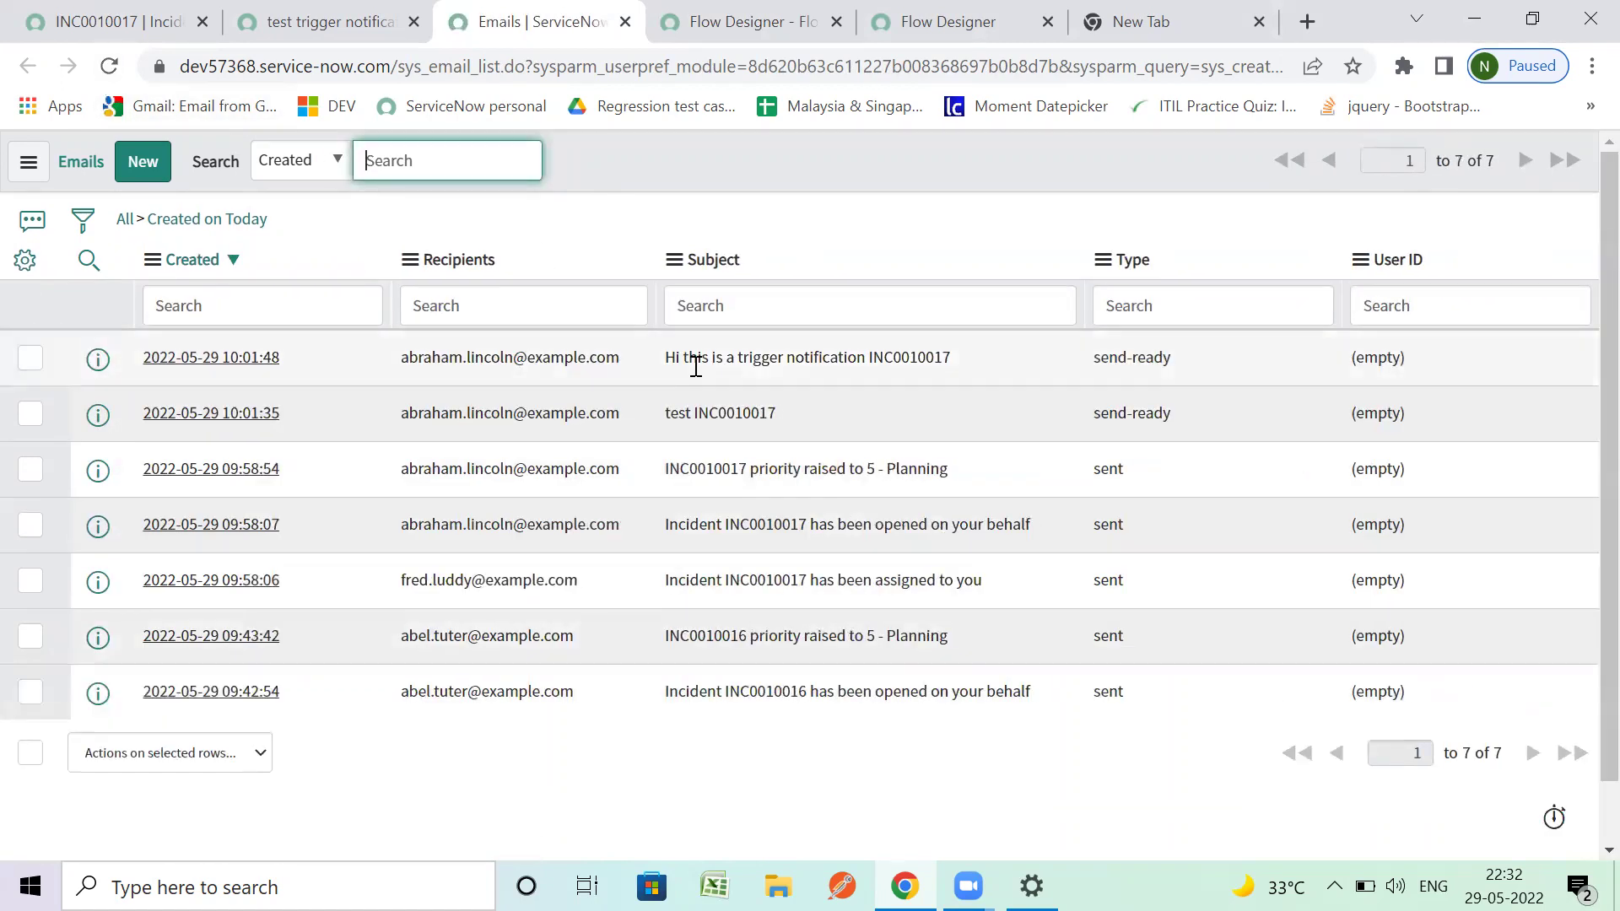
{"action": "left_click", "coordinate": [680, 44]}
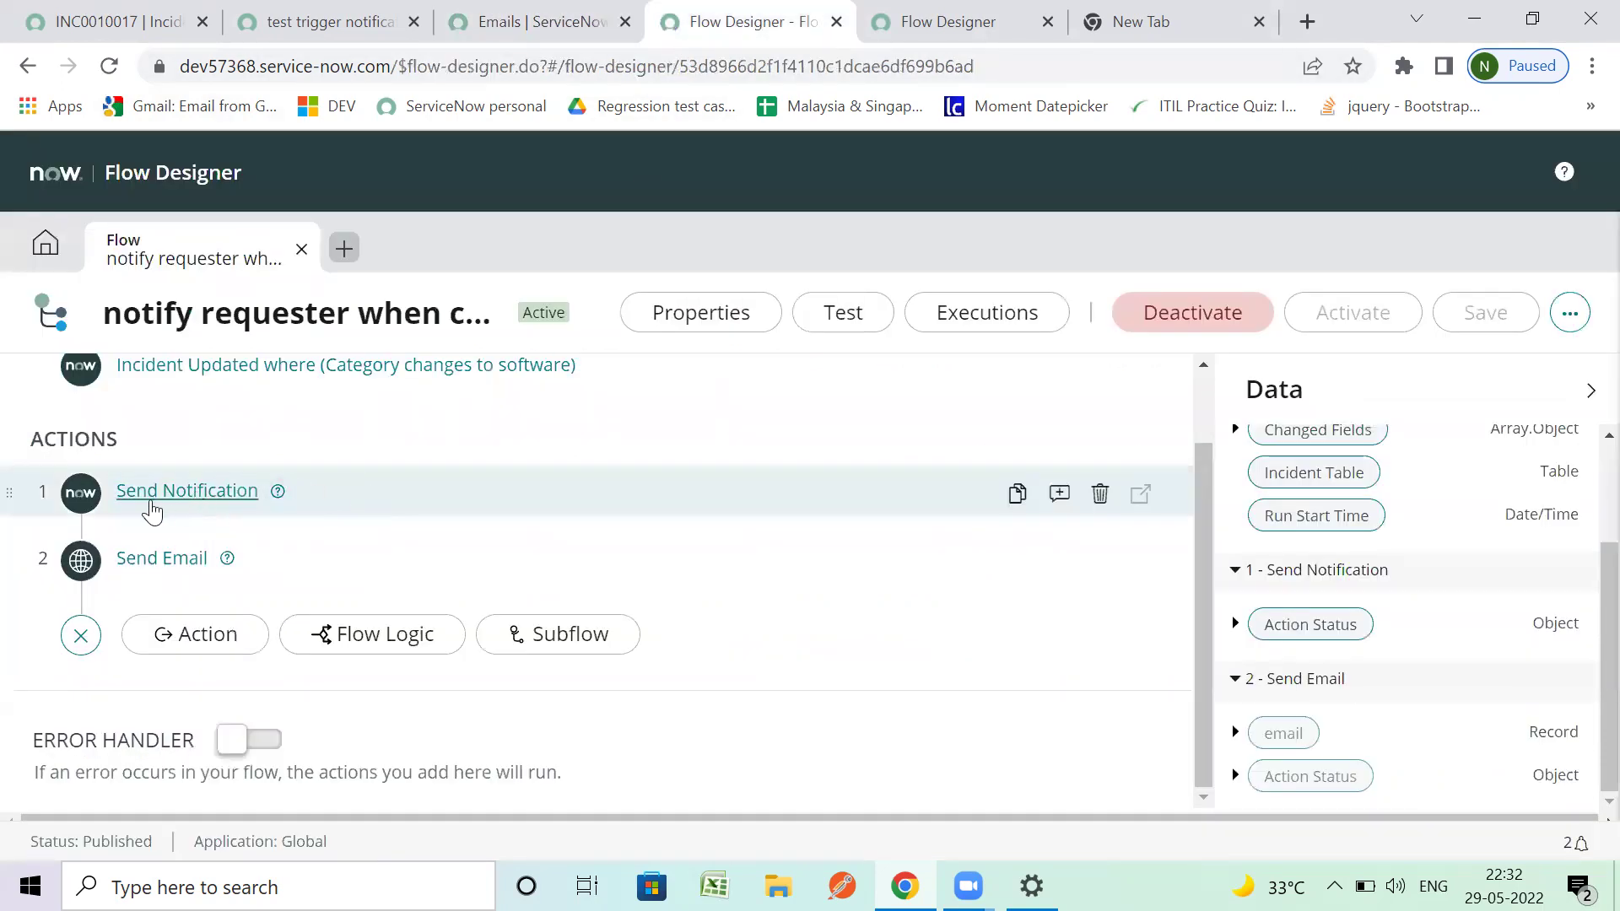
Step: Inspect the Send Notification action and the notification's 'What it will contain' content
{"action": "left_click", "coordinate": [81, 496]}
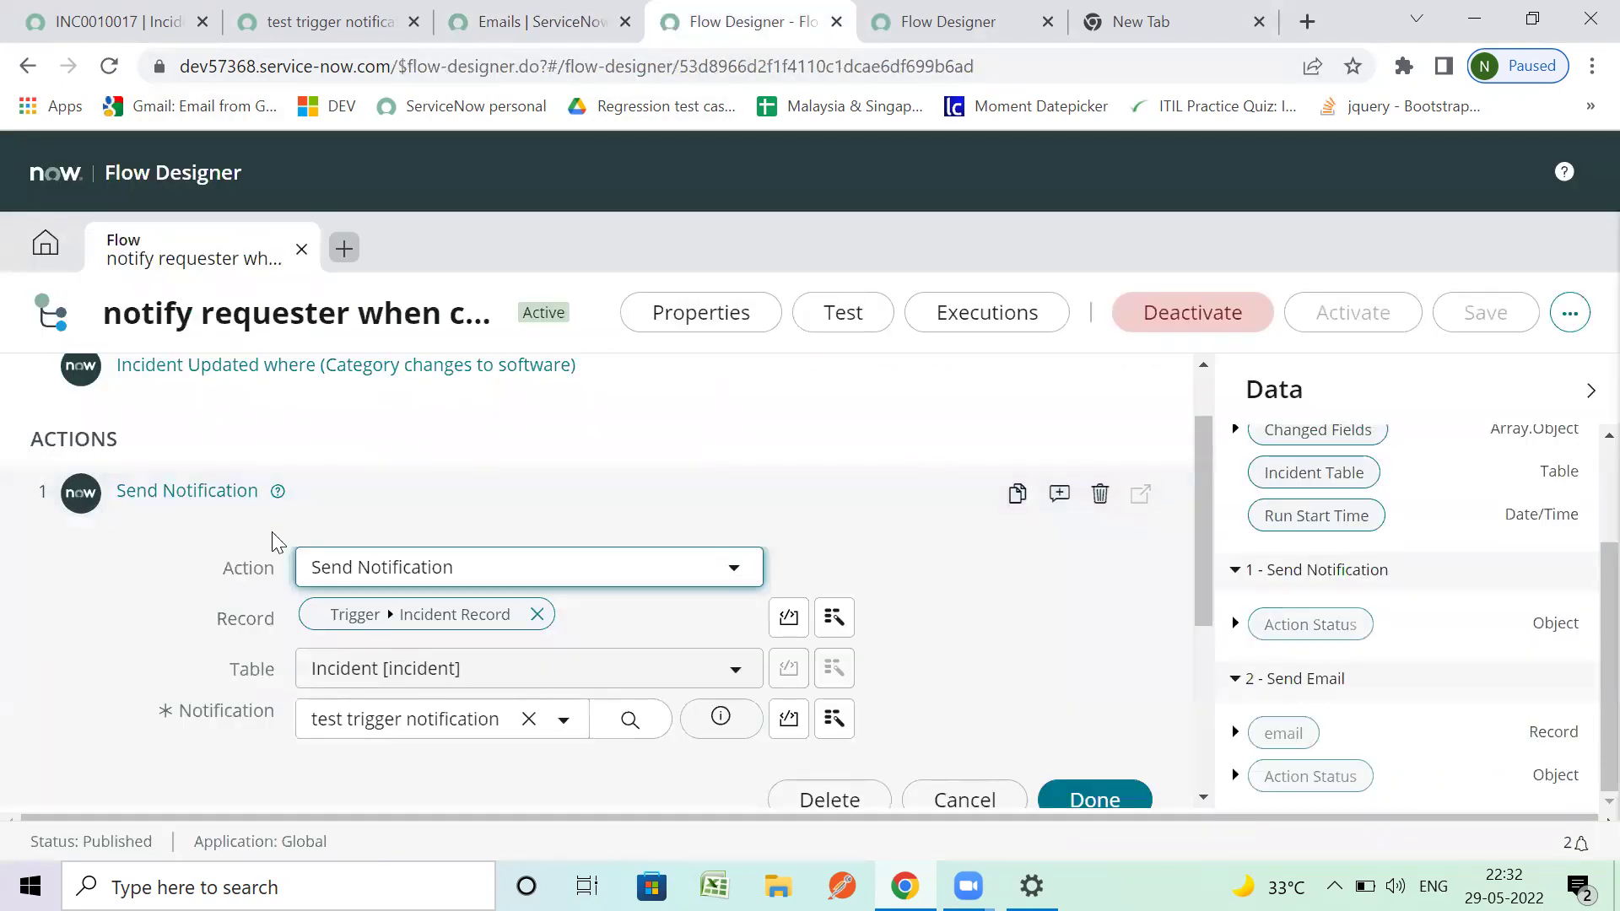
{"action": "scroll", "coordinate": [396, 574], "scroll_direction": "down", "scroll_amount": 1}
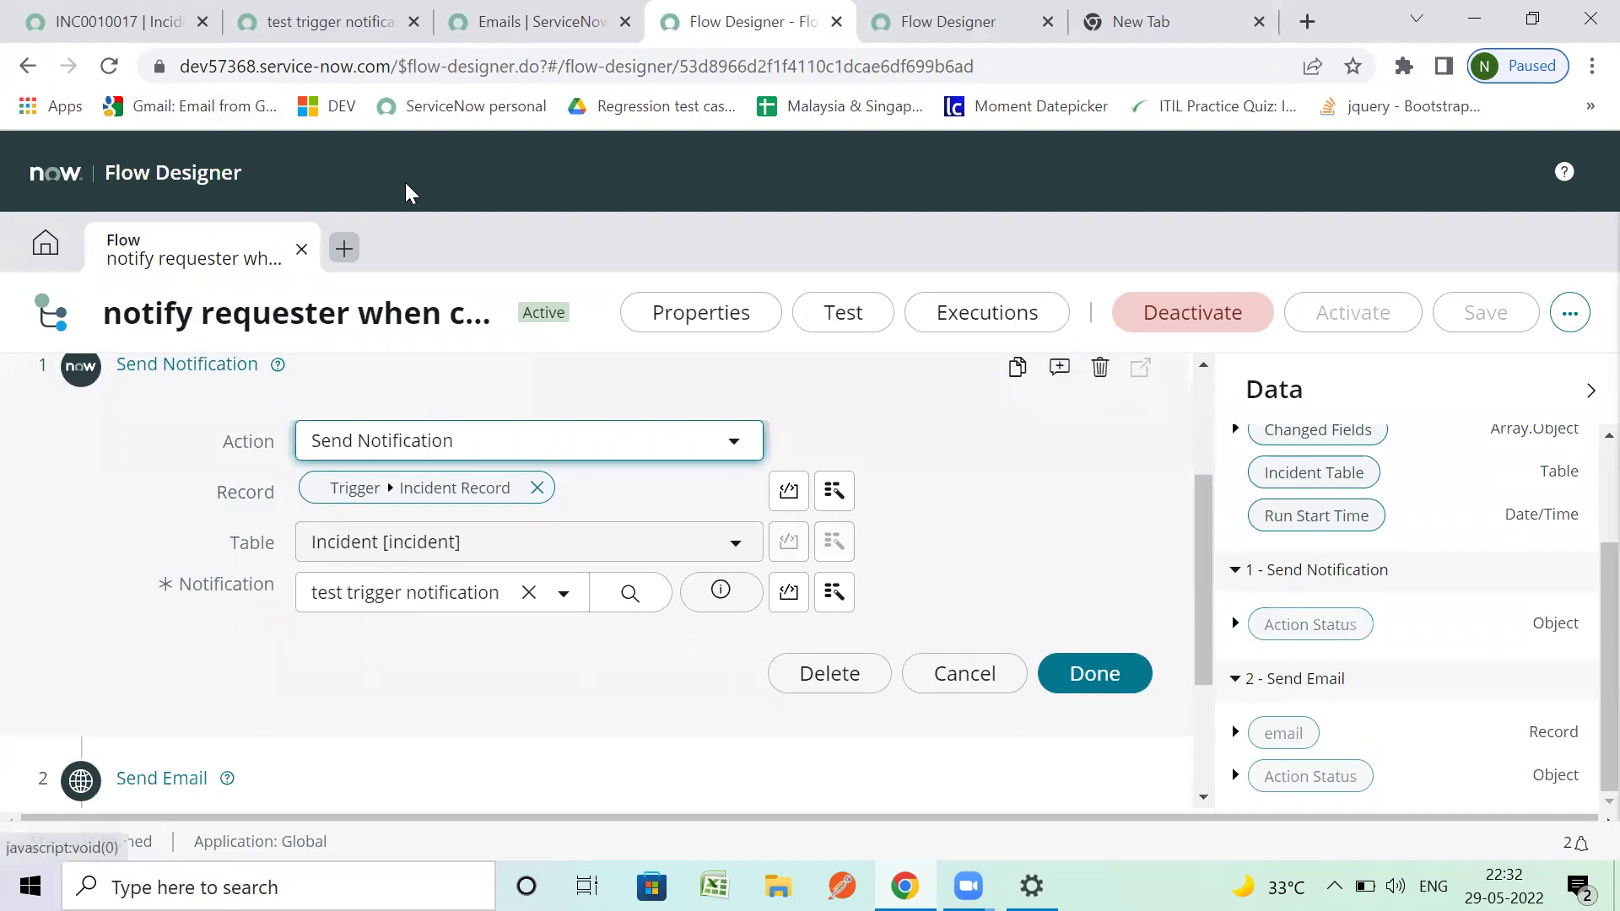
{"action": "scroll", "coordinate": [456, 533], "scroll_direction": "up", "scroll_amount": 3}
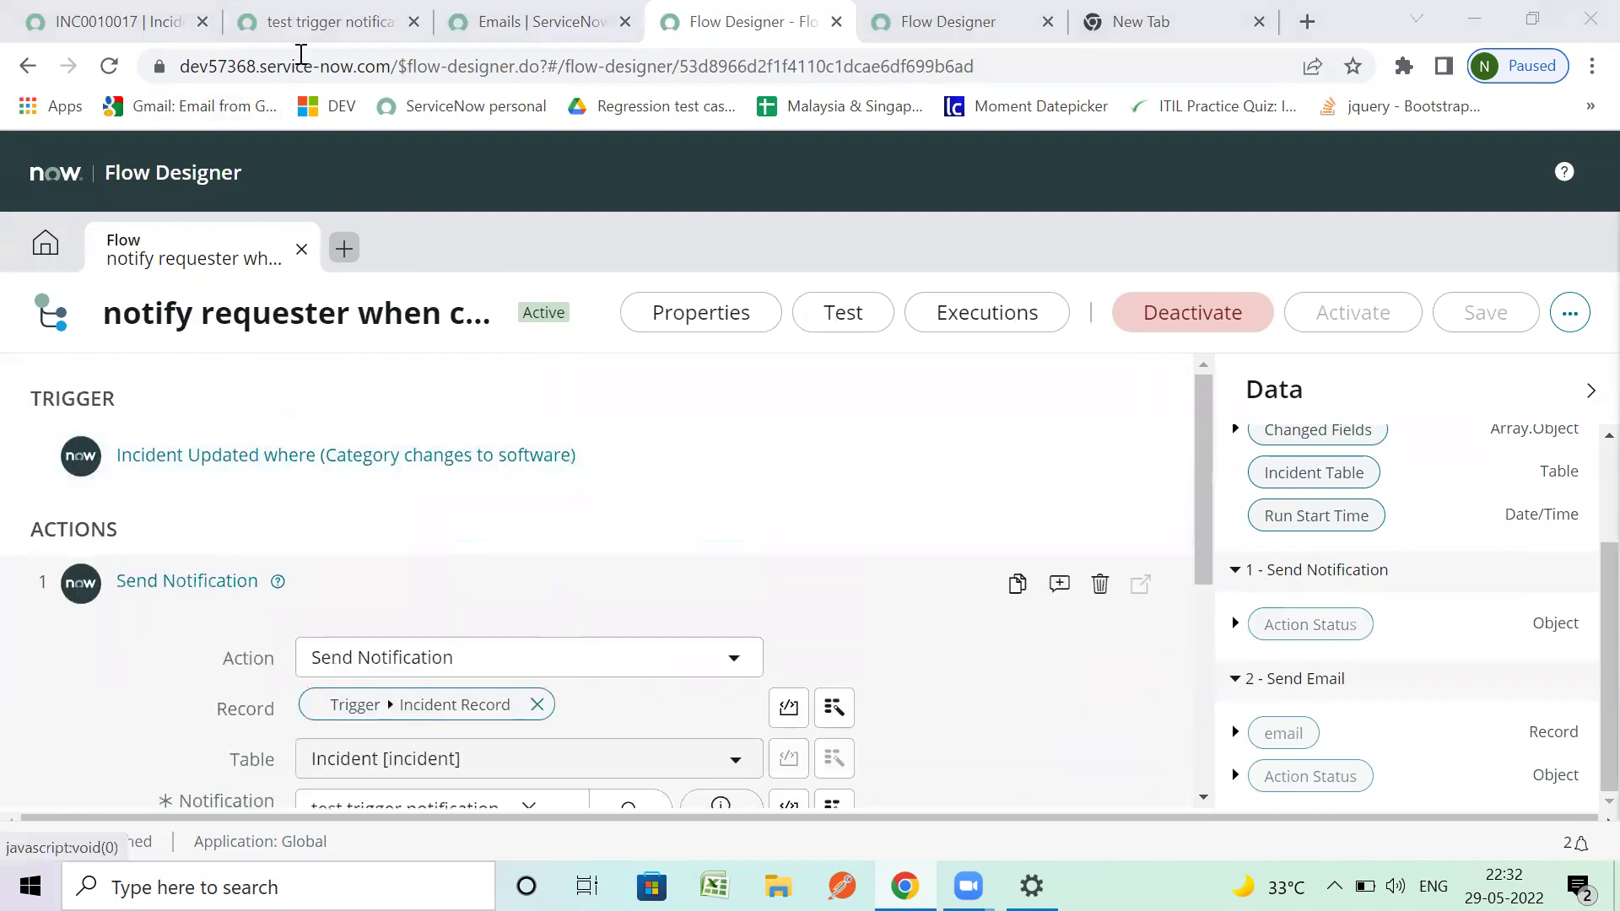
{"action": "left_click", "coordinate": [312, 22]}
{"action": "scroll", "coordinate": [534, 613], "scroll_direction": "down", "scroll_amount": 2}
{"action": "left_click", "coordinate": [380, 557]}
{"action": "scroll", "coordinate": [380, 568], "scroll_direction": "down", "scroll_amount": 3}
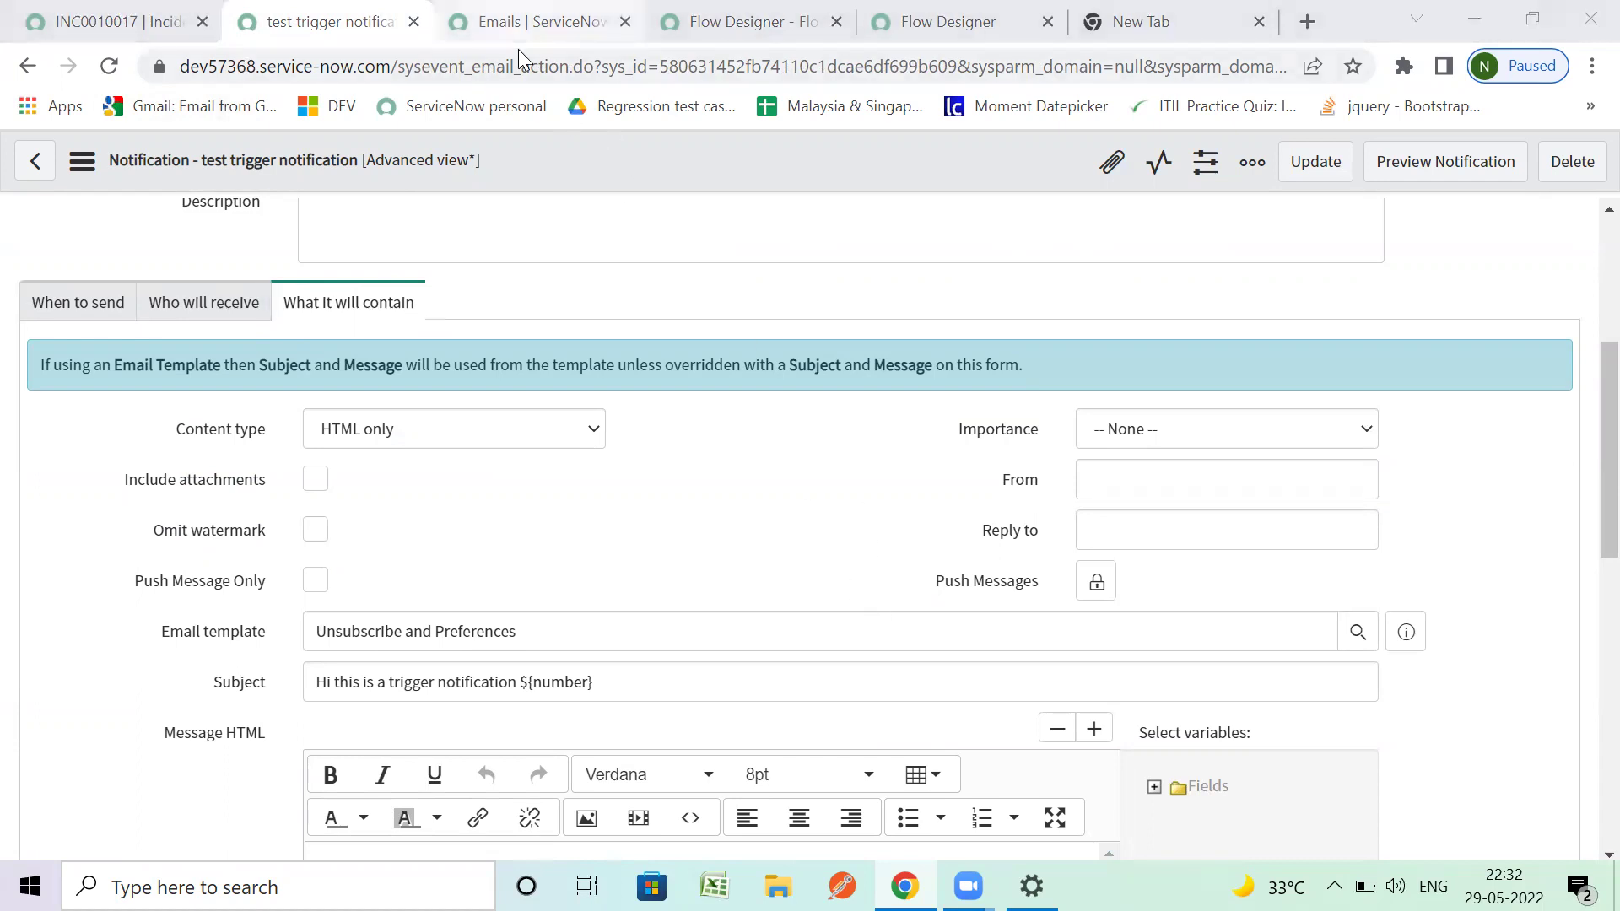
Step: Reload the email log, then review the flow's Send Email action settings
{"action": "left_click", "coordinate": [518, 25]}
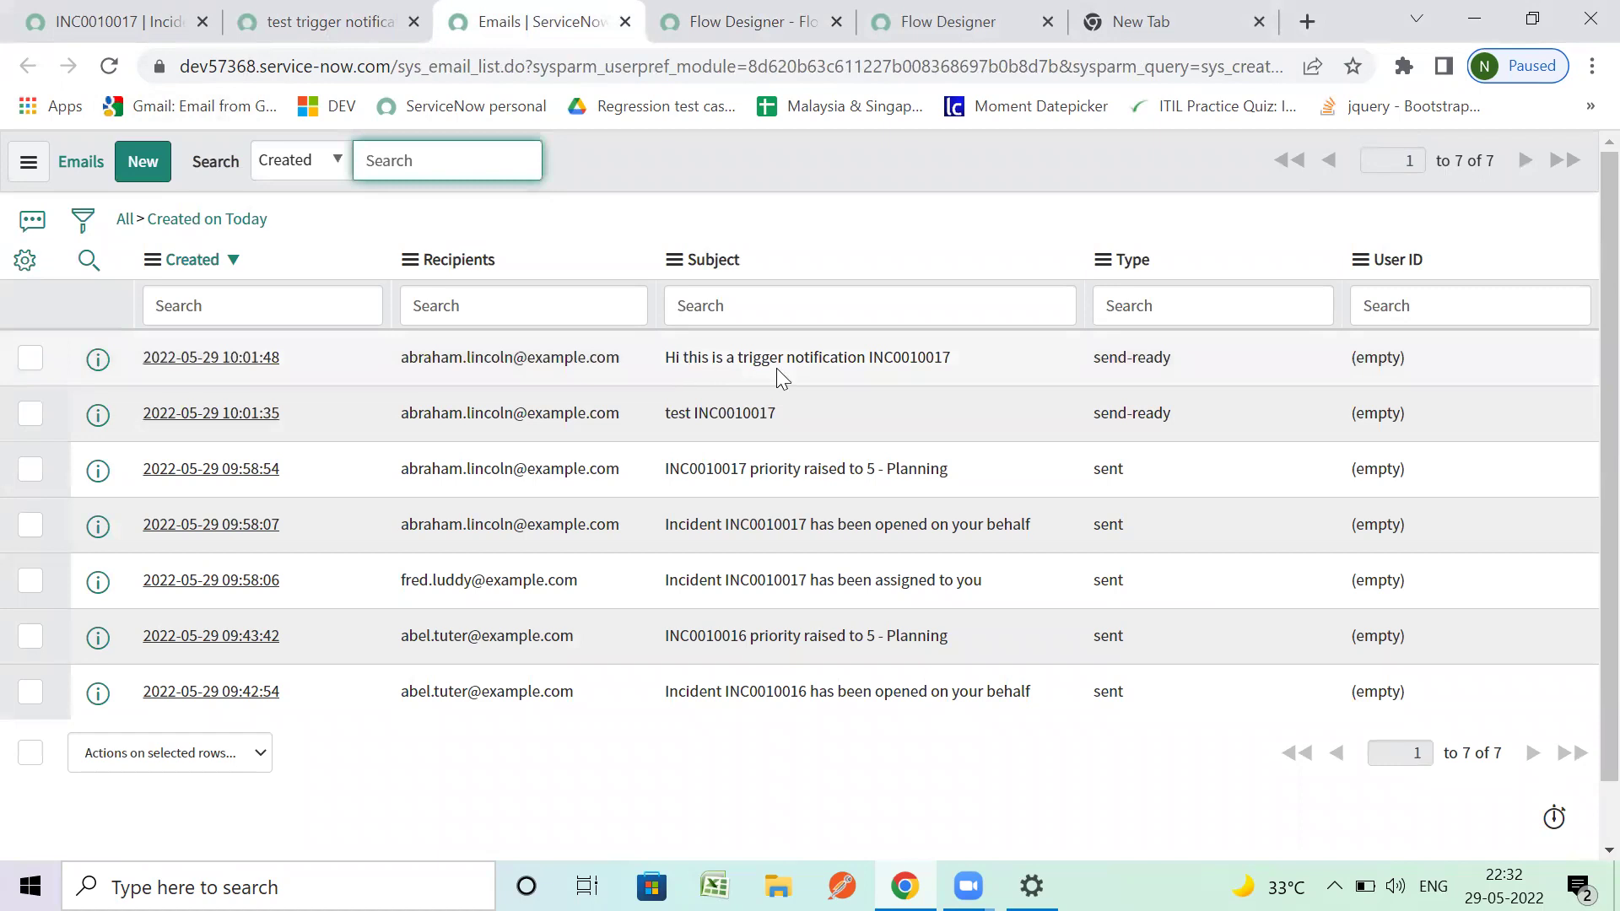
{"action": "left_click", "coordinate": [96, 69]}
{"action": "left_click", "coordinate": [683, 34]}
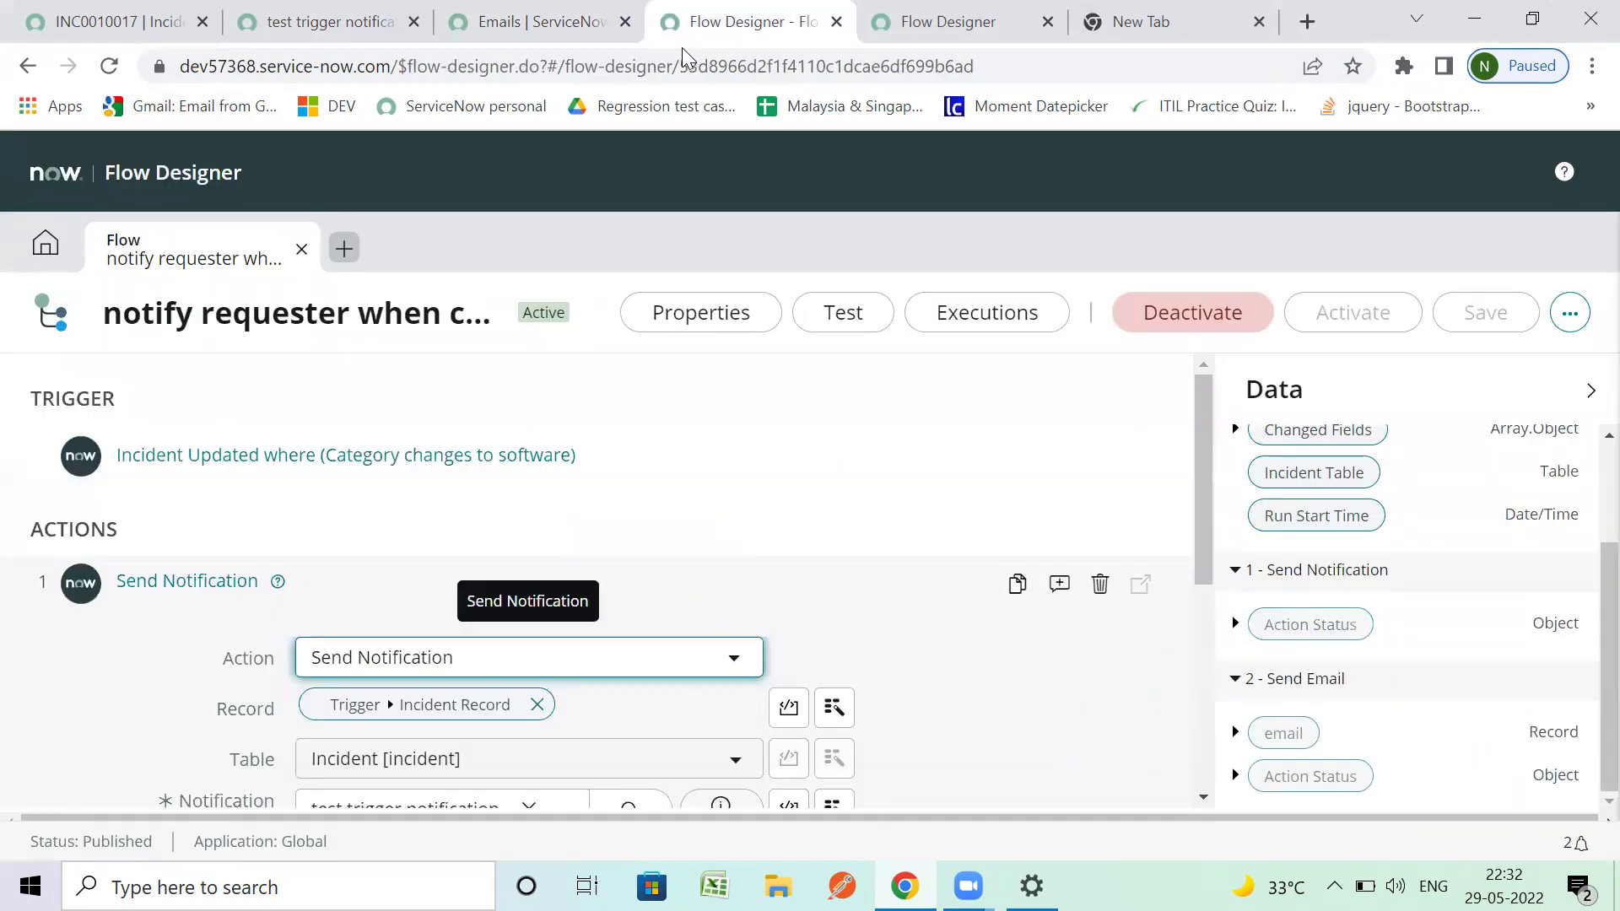
{"action": "left_click", "coordinate": [75, 590]}
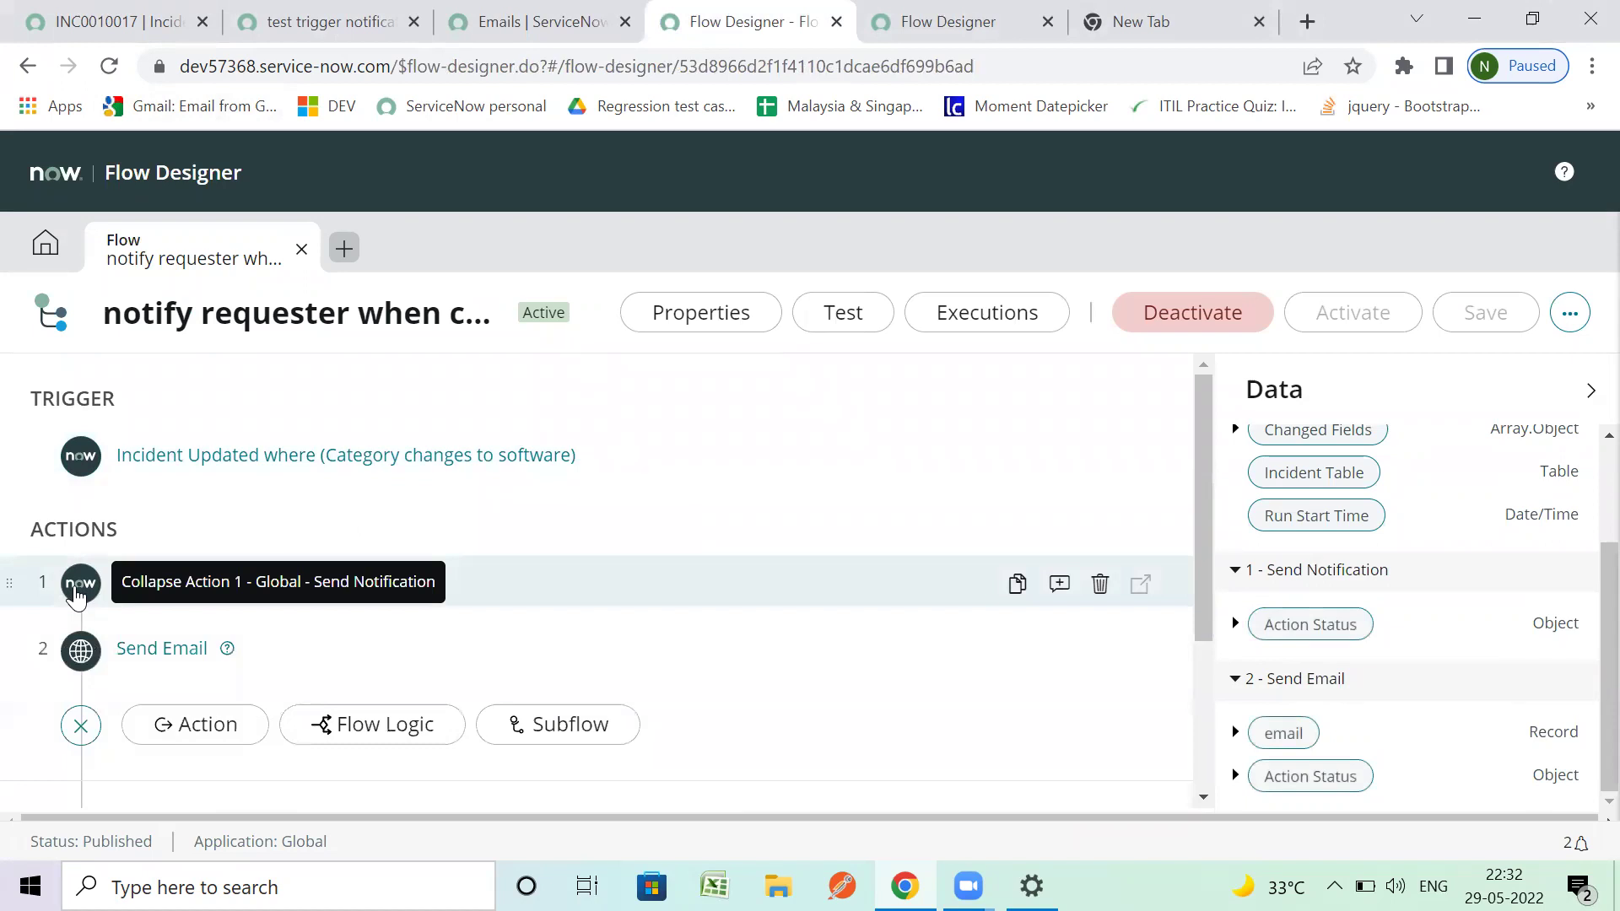
{"action": "scroll", "coordinate": [74, 582], "scroll_direction": "down", "scroll_amount": 1}
{"action": "left_click", "coordinate": [74, 573]}
{"action": "scroll", "coordinate": [109, 578], "scroll_direction": "down", "scroll_amount": 4}
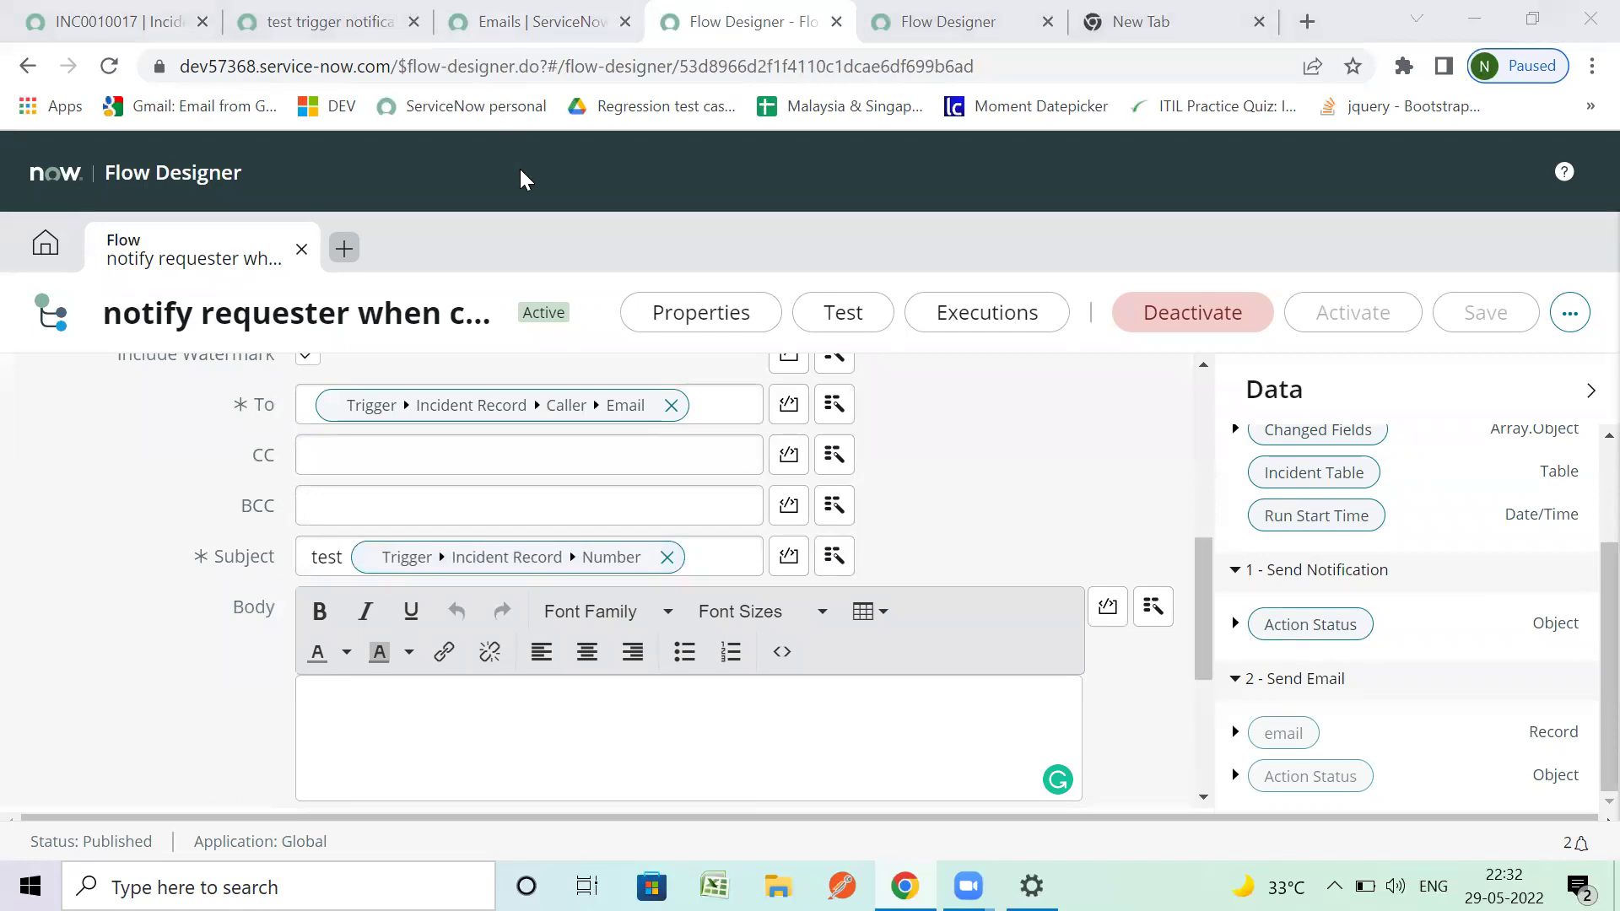
{"action": "left_click", "coordinate": [522, 38]}
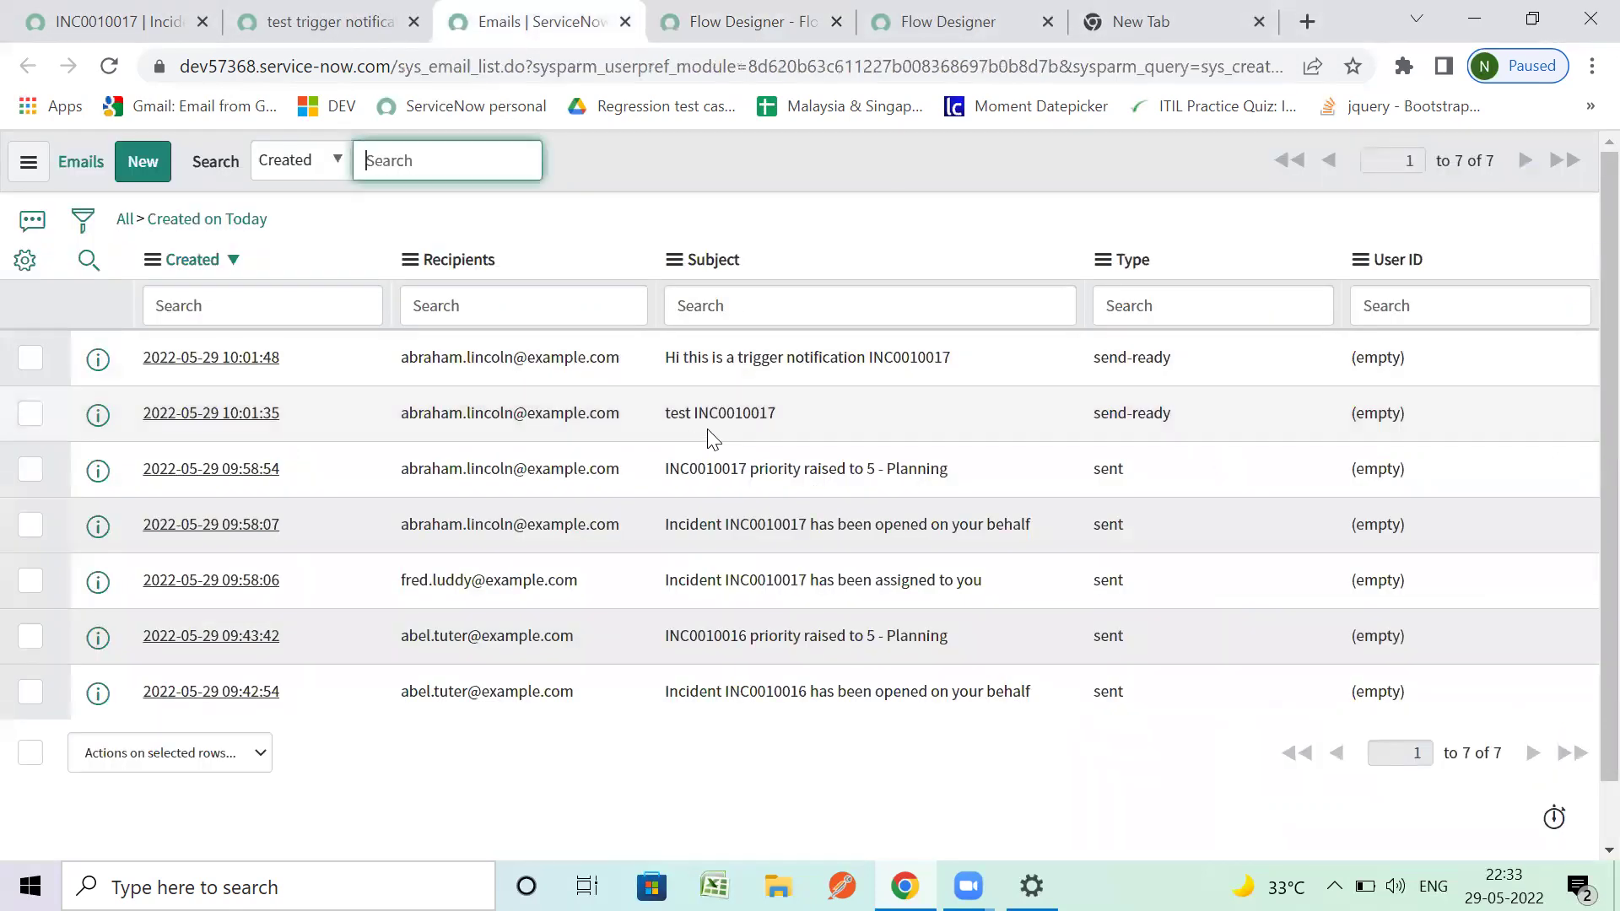
Step: Reload the email log until both INC0010017 flow emails show Type sent
{"action": "left_click_drag", "start_coordinate": [775, 414], "coordinate": [687, 408]}
{"action": "double_click", "coordinate": [687, 408]}
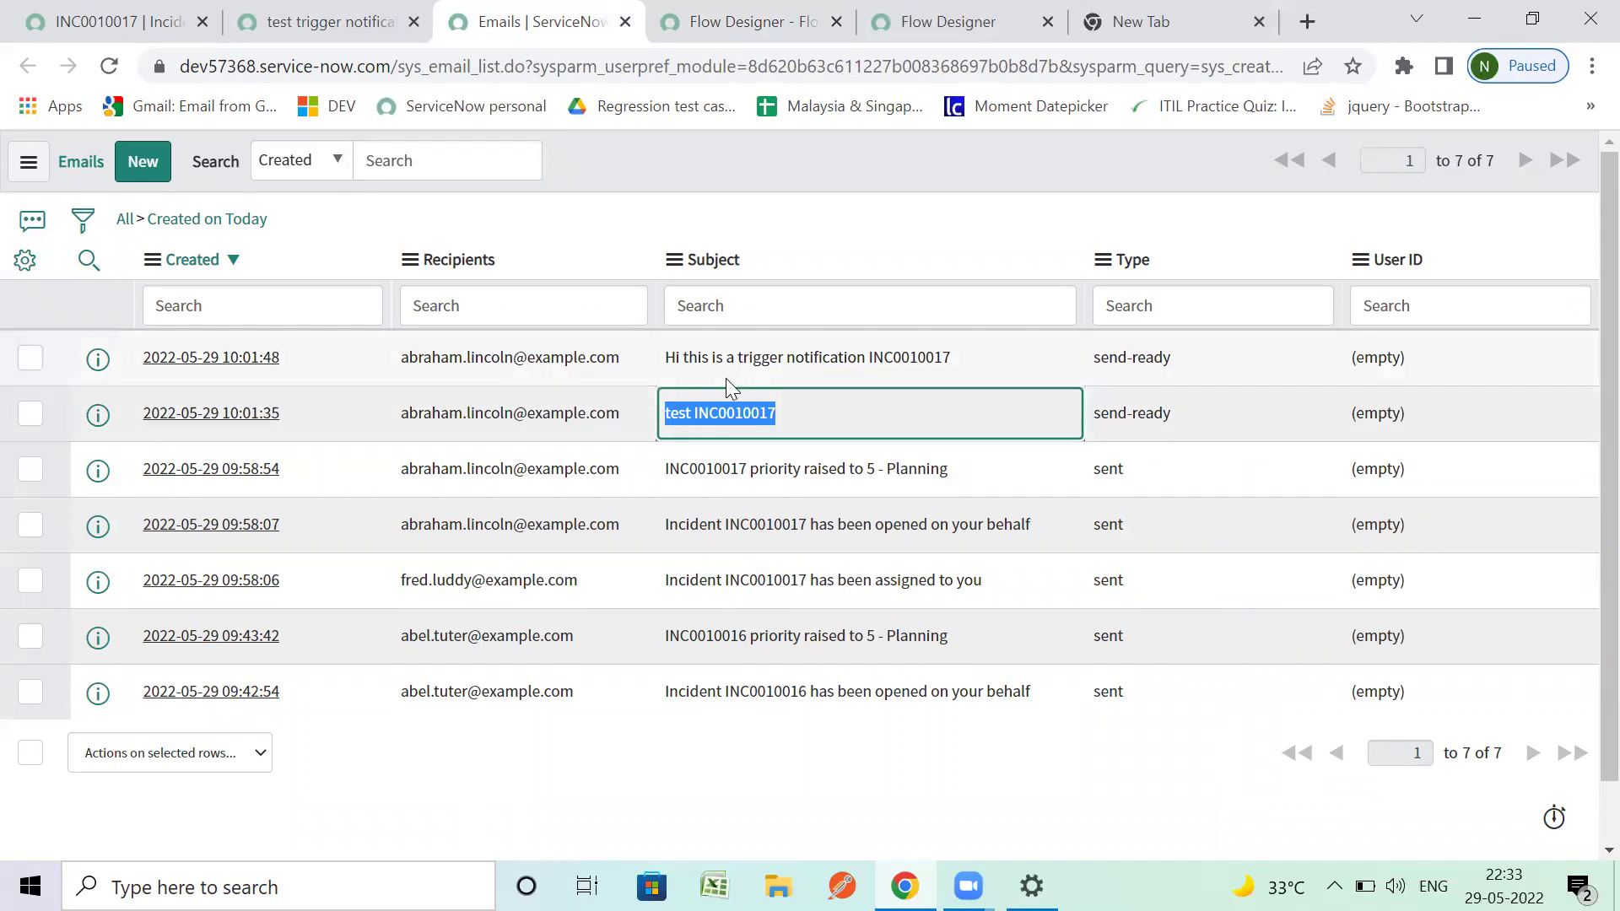
{"action": "left_click", "coordinate": [110, 66]}
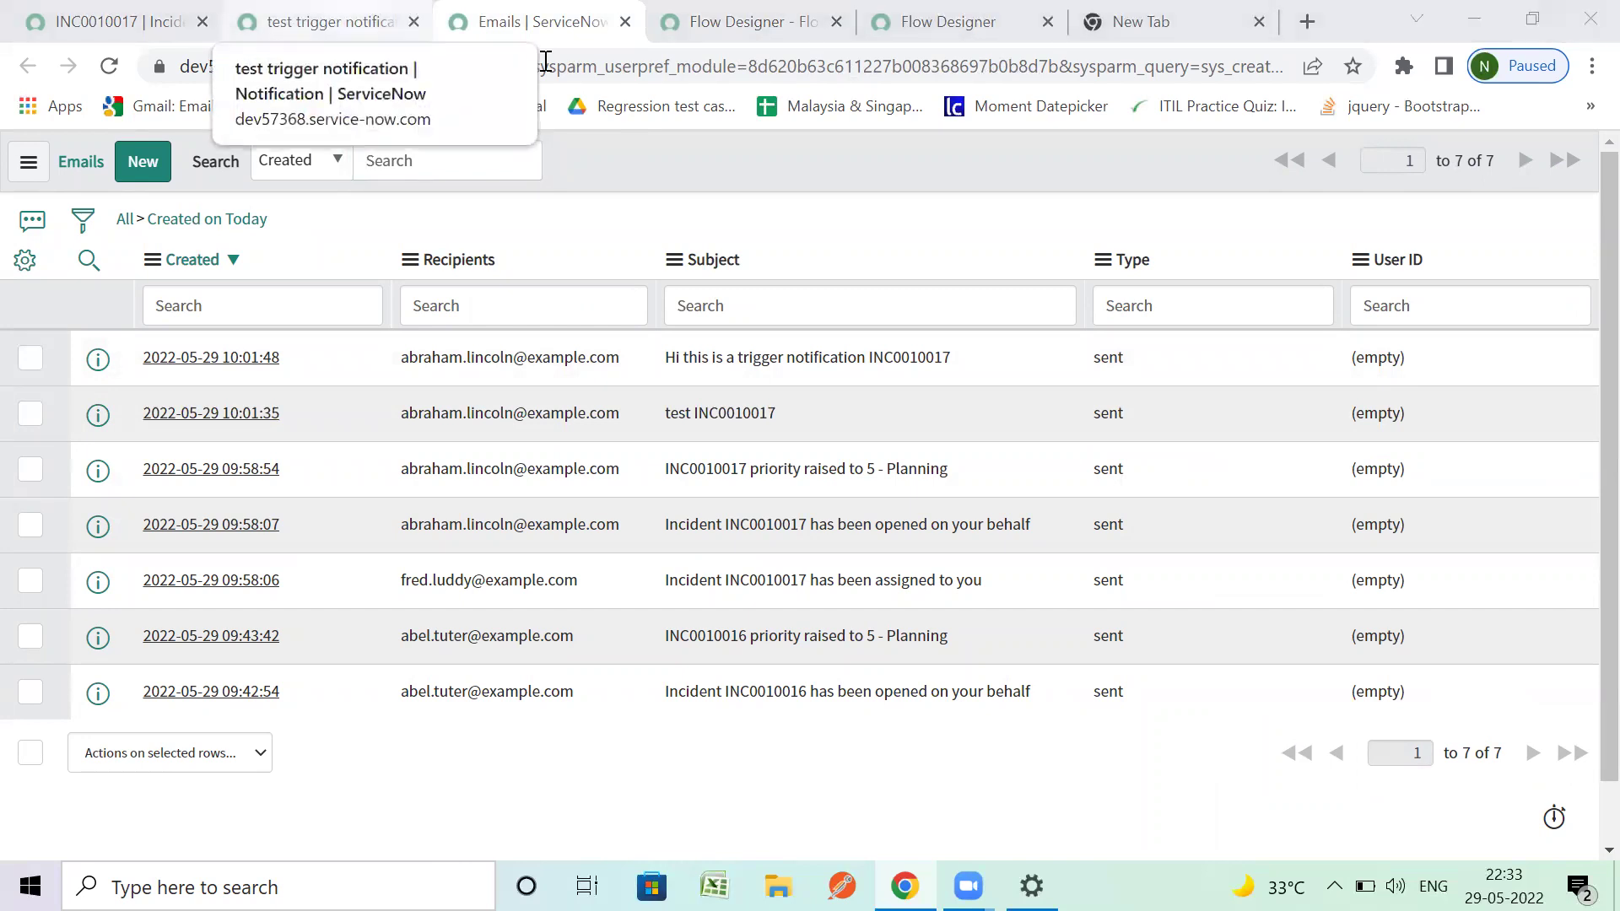
{"action": "key", "text": "ctrl+shift+Tab"}
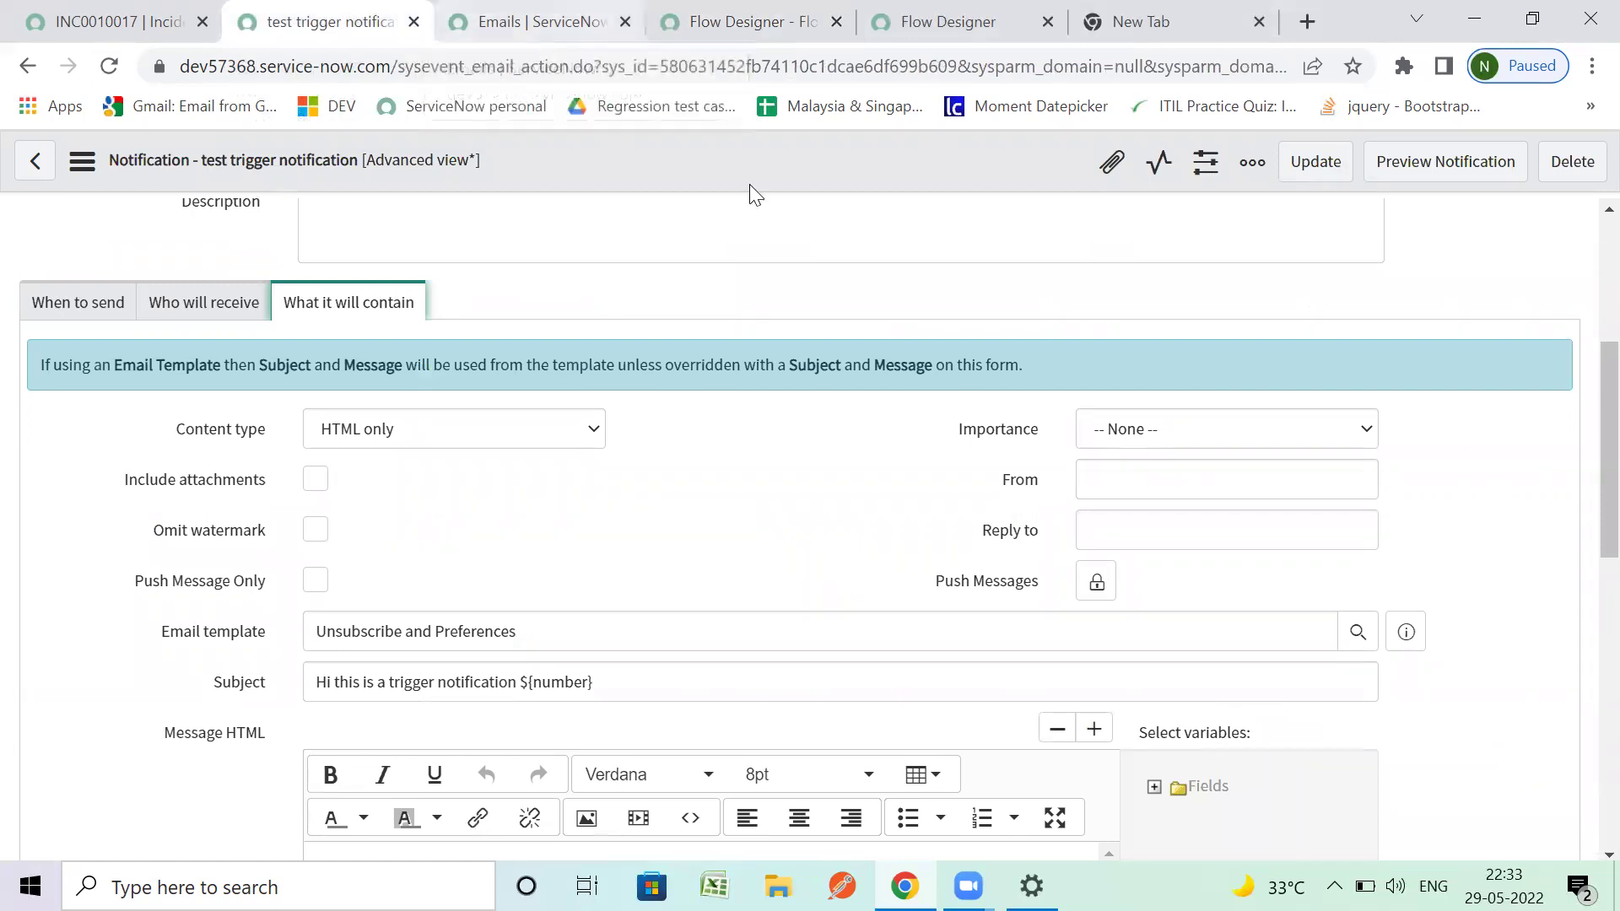
{"action": "key", "text": "ctrl+4"}
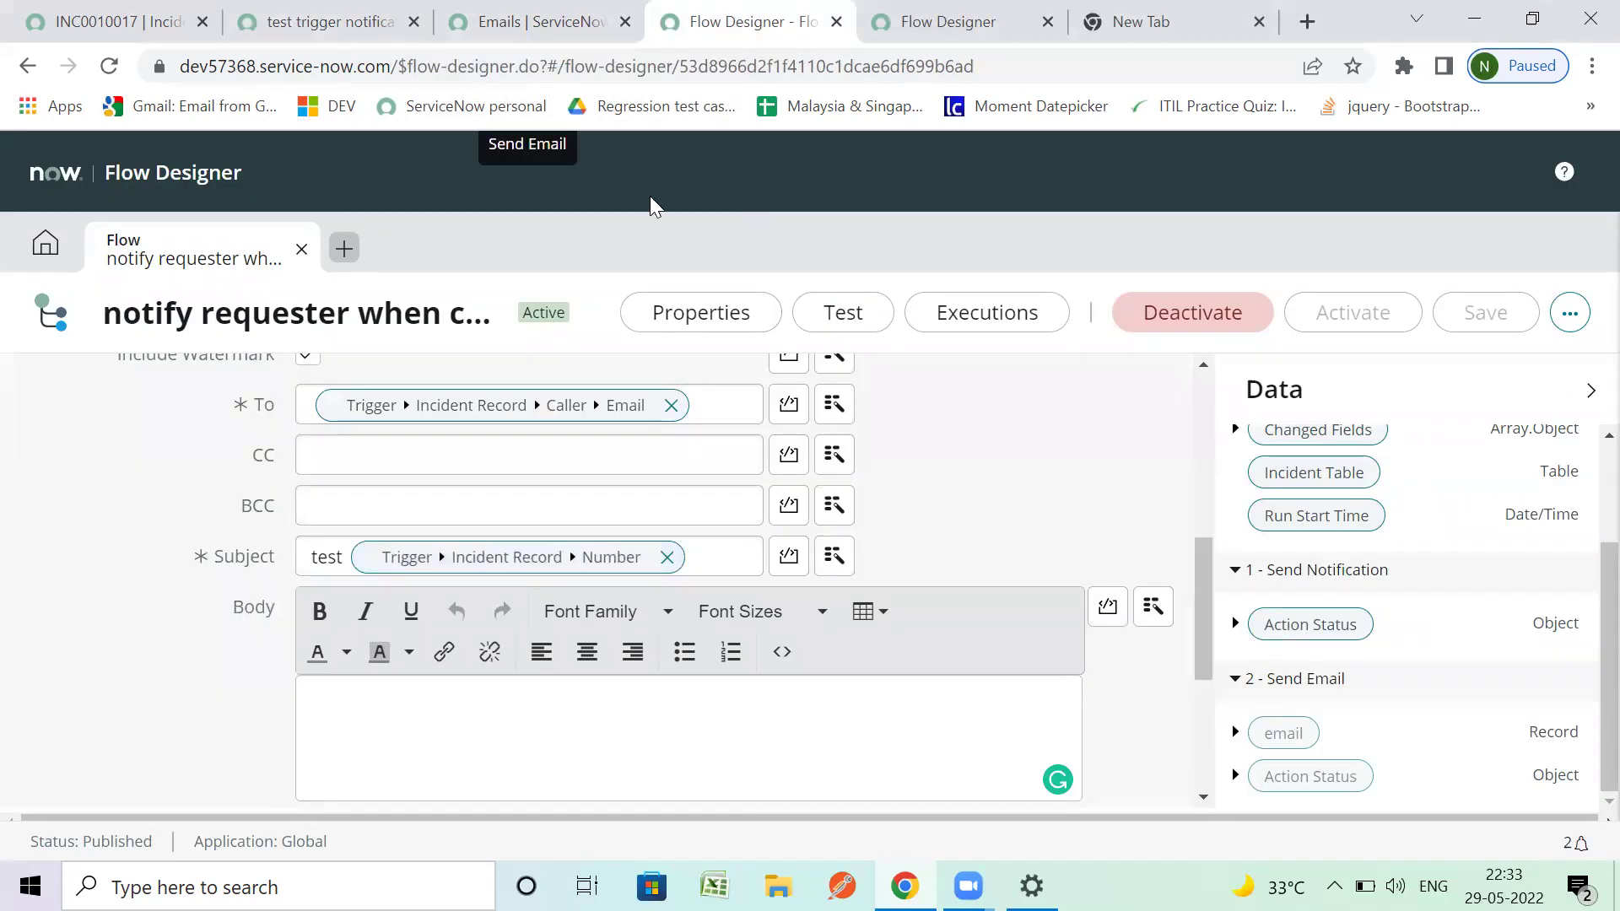
Step: Review both actions: Send Email goes to the Caller's Email, Subject 'test' plus Number, empty Body
{"action": "scroll", "coordinate": [463, 582], "scroll_direction": "up", "scroll_amount": 5}
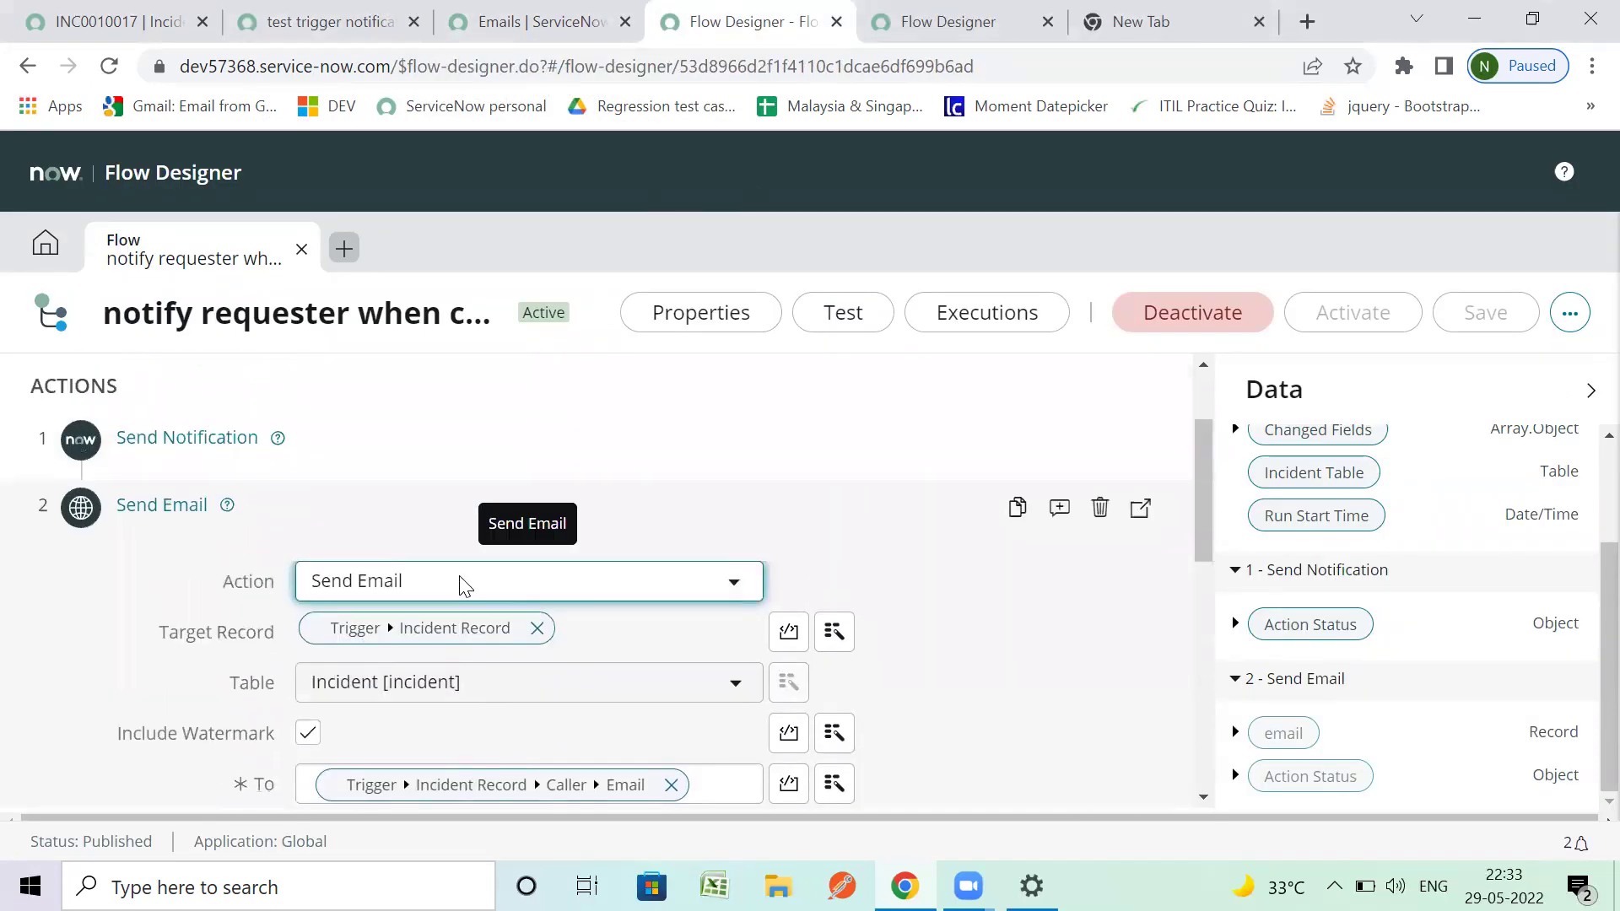
{"action": "scroll", "coordinate": [463, 582], "scroll_direction": "up", "scroll_amount": 2}
{"action": "left_click", "coordinate": [221, 590]}
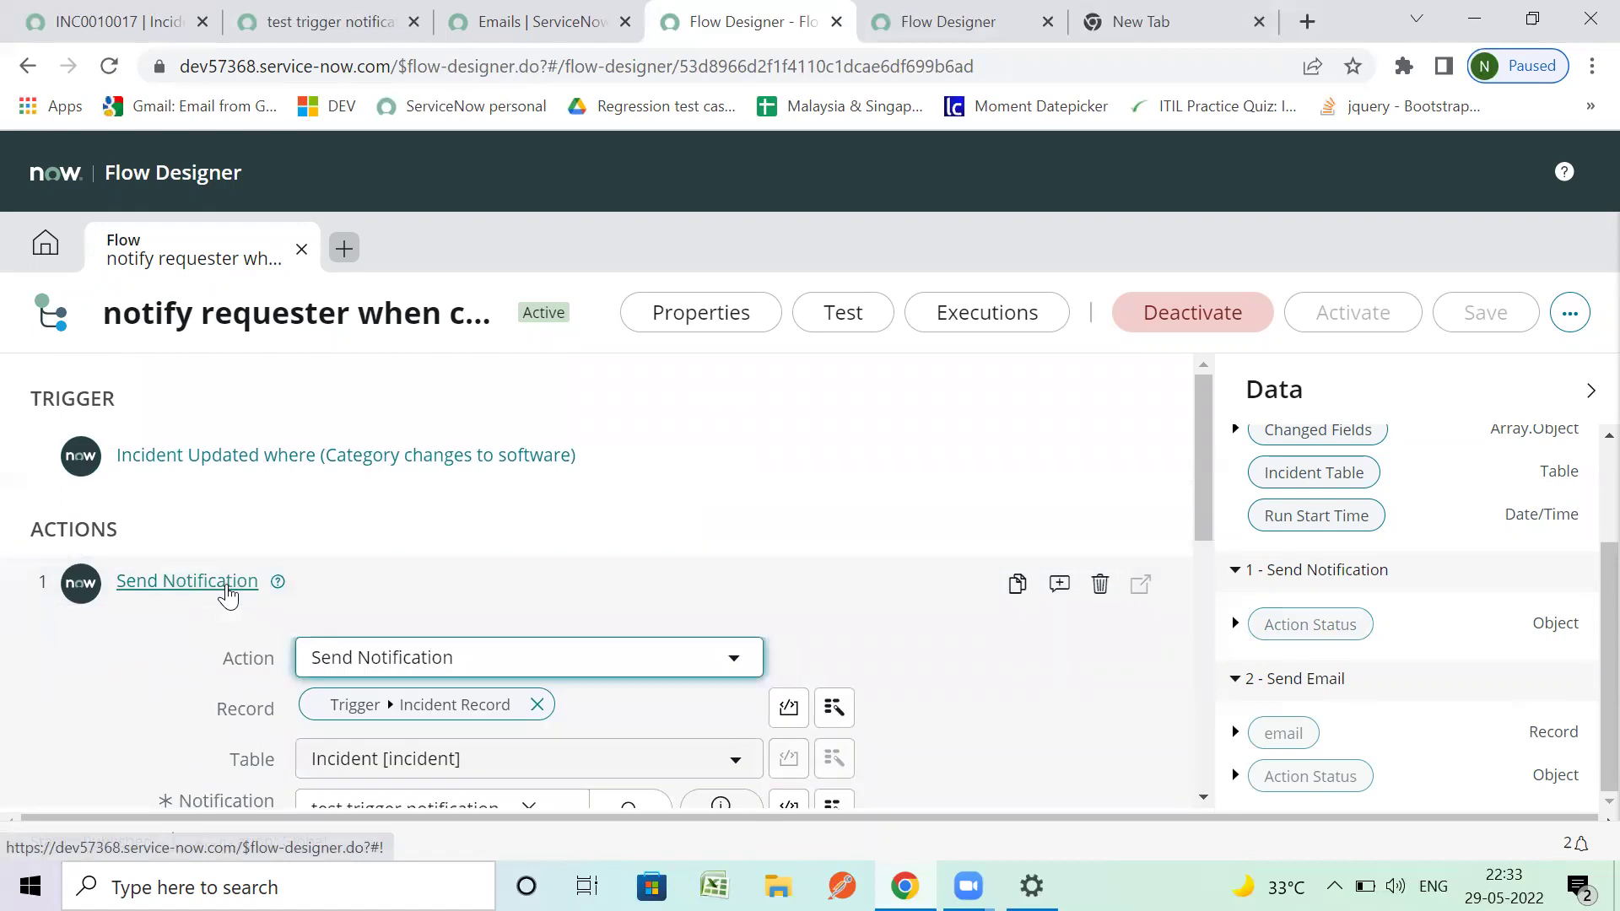
{"action": "scroll", "coordinate": [270, 600], "scroll_direction": "down", "scroll_amount": 4}
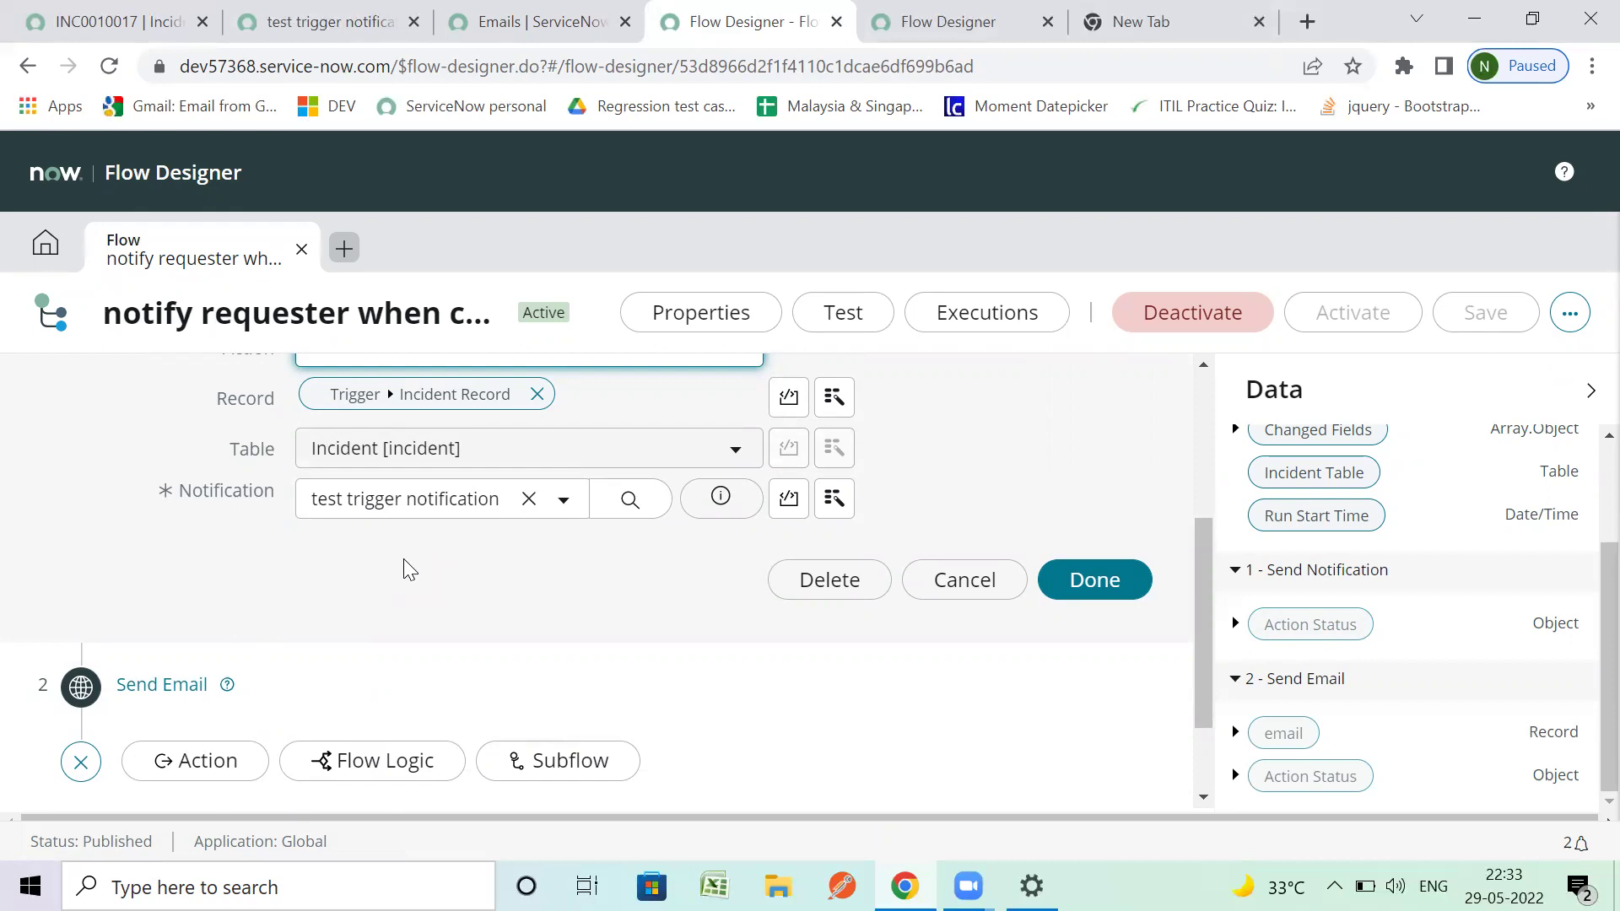
{"action": "scroll", "coordinate": [406, 568], "scroll_direction": "down", "scroll_amount": 2}
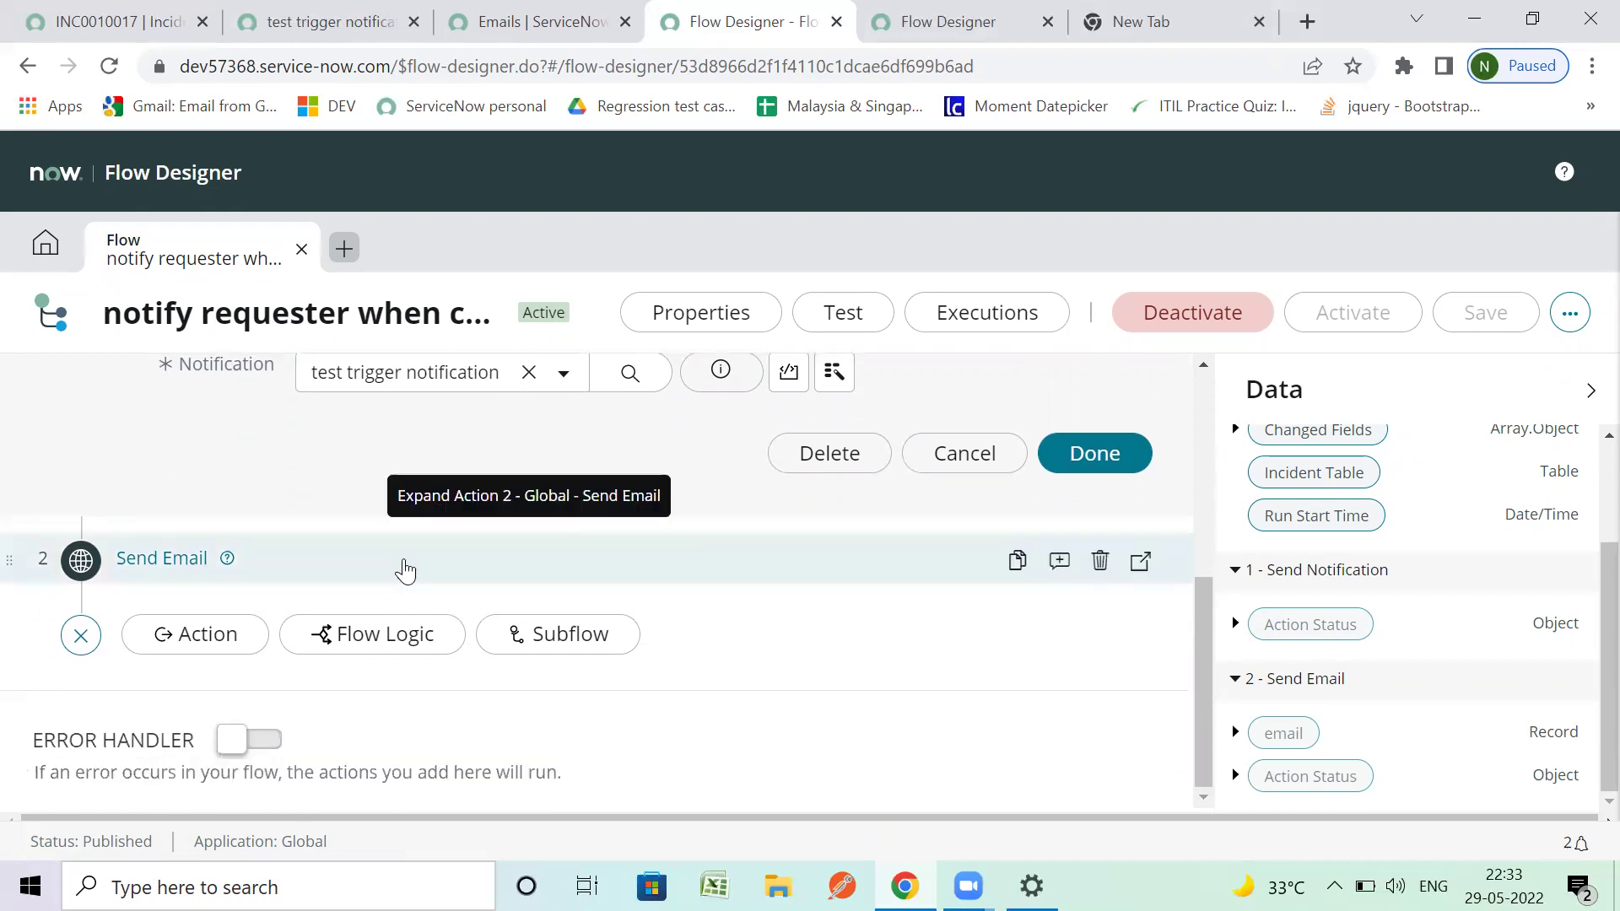
{"action": "left_click", "coordinate": [135, 560]}
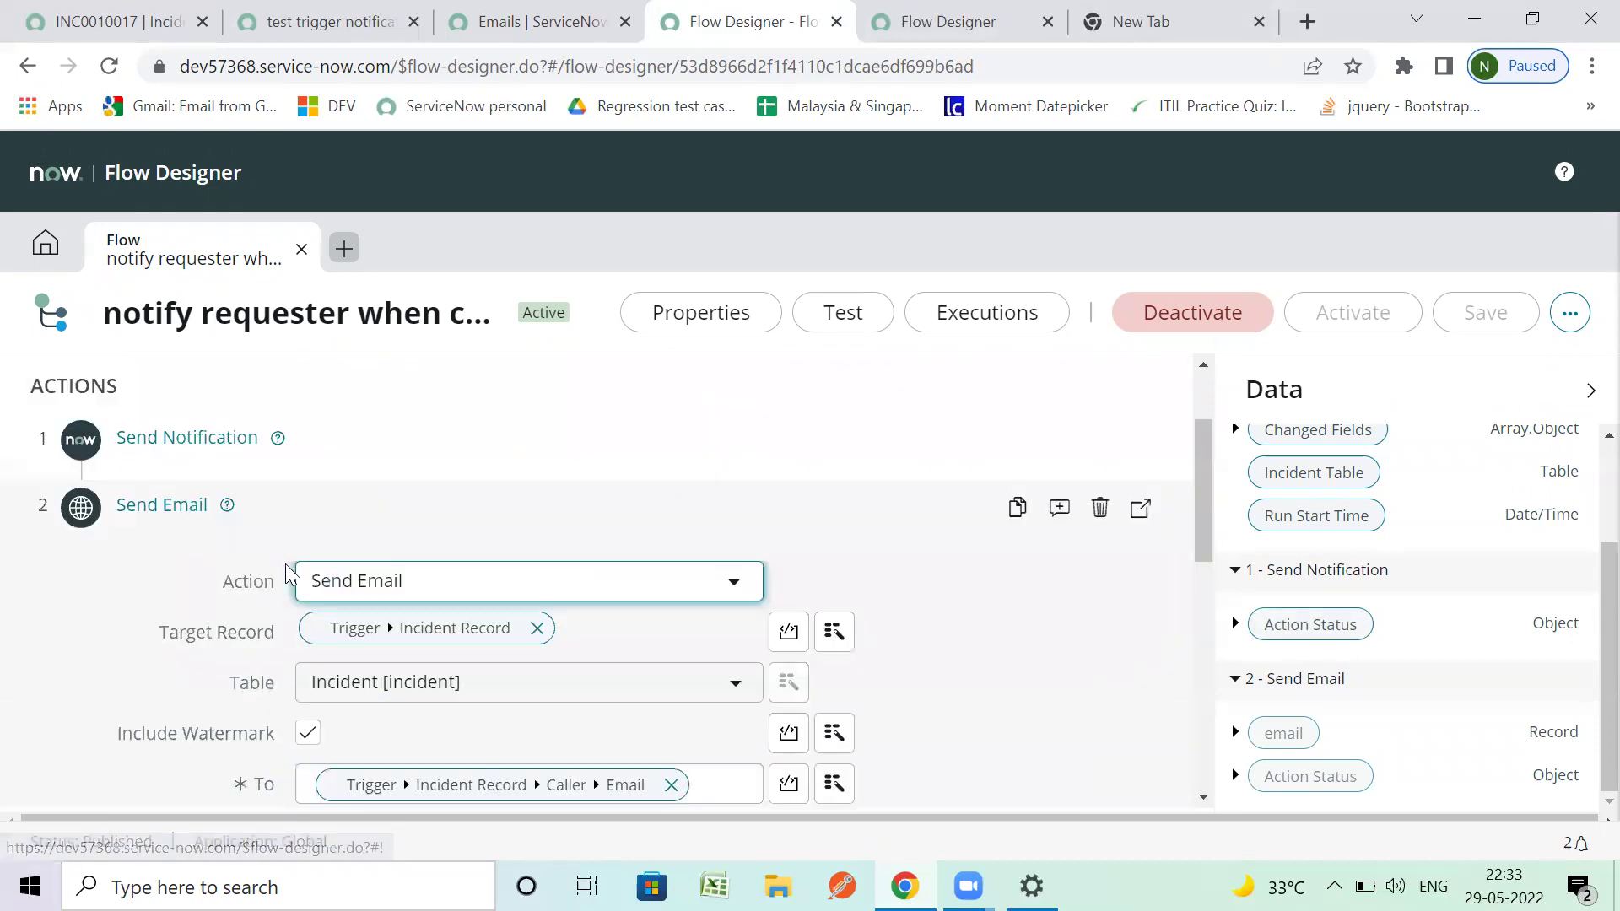
{"action": "scroll", "coordinate": [338, 641], "scroll_direction": "down", "scroll_amount": 3}
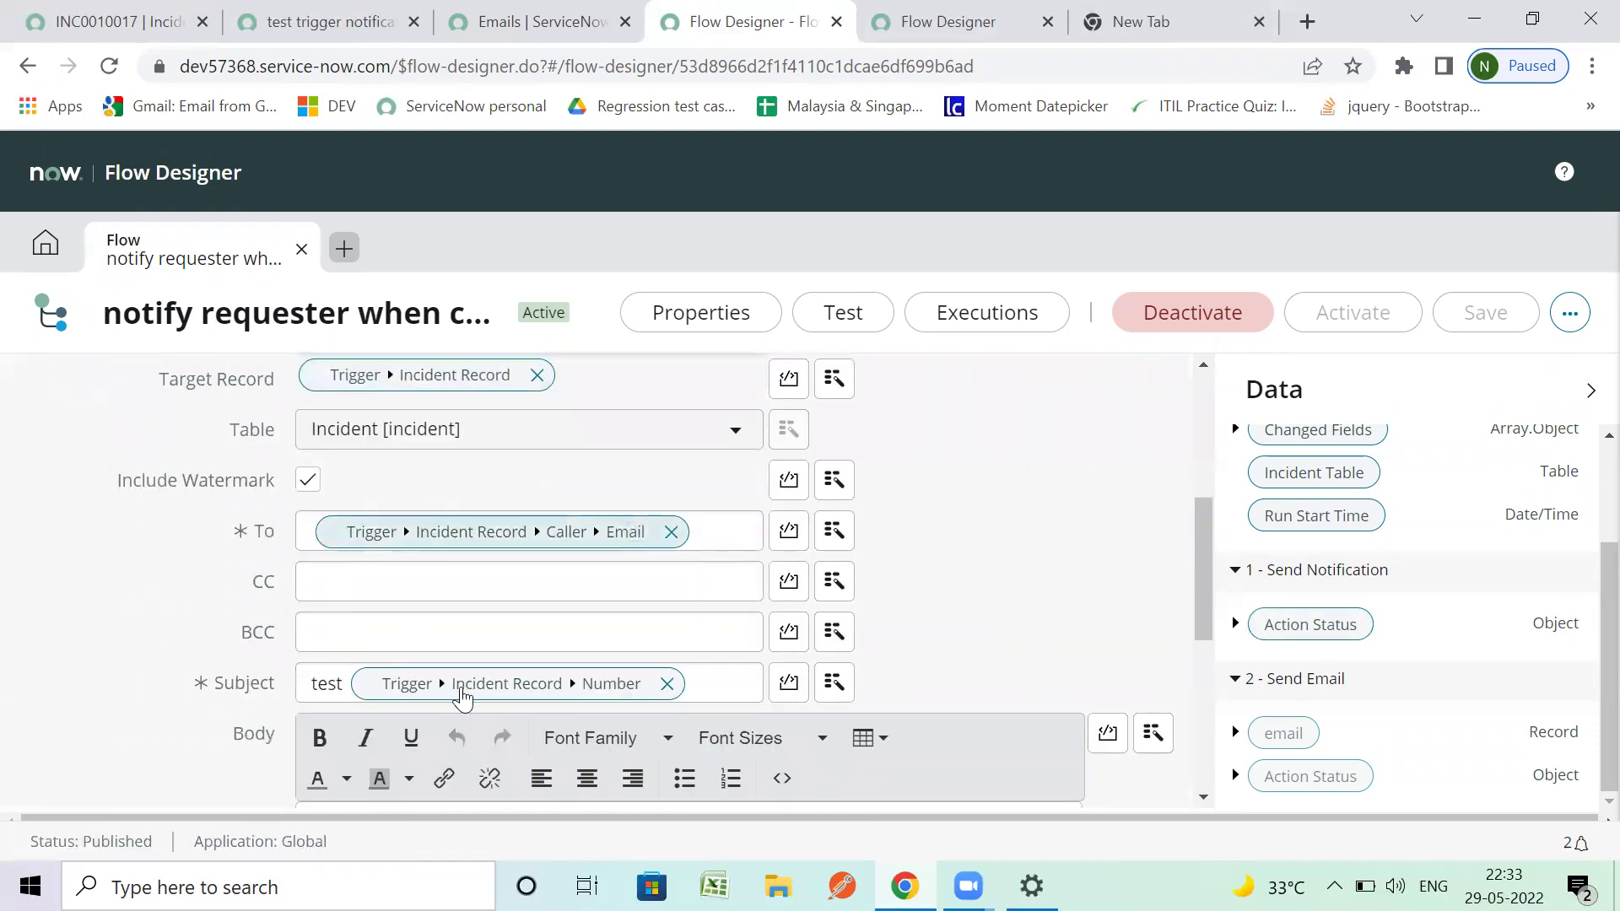
{"action": "scroll", "coordinate": [524, 636], "scroll_direction": "down", "scroll_amount": 3}
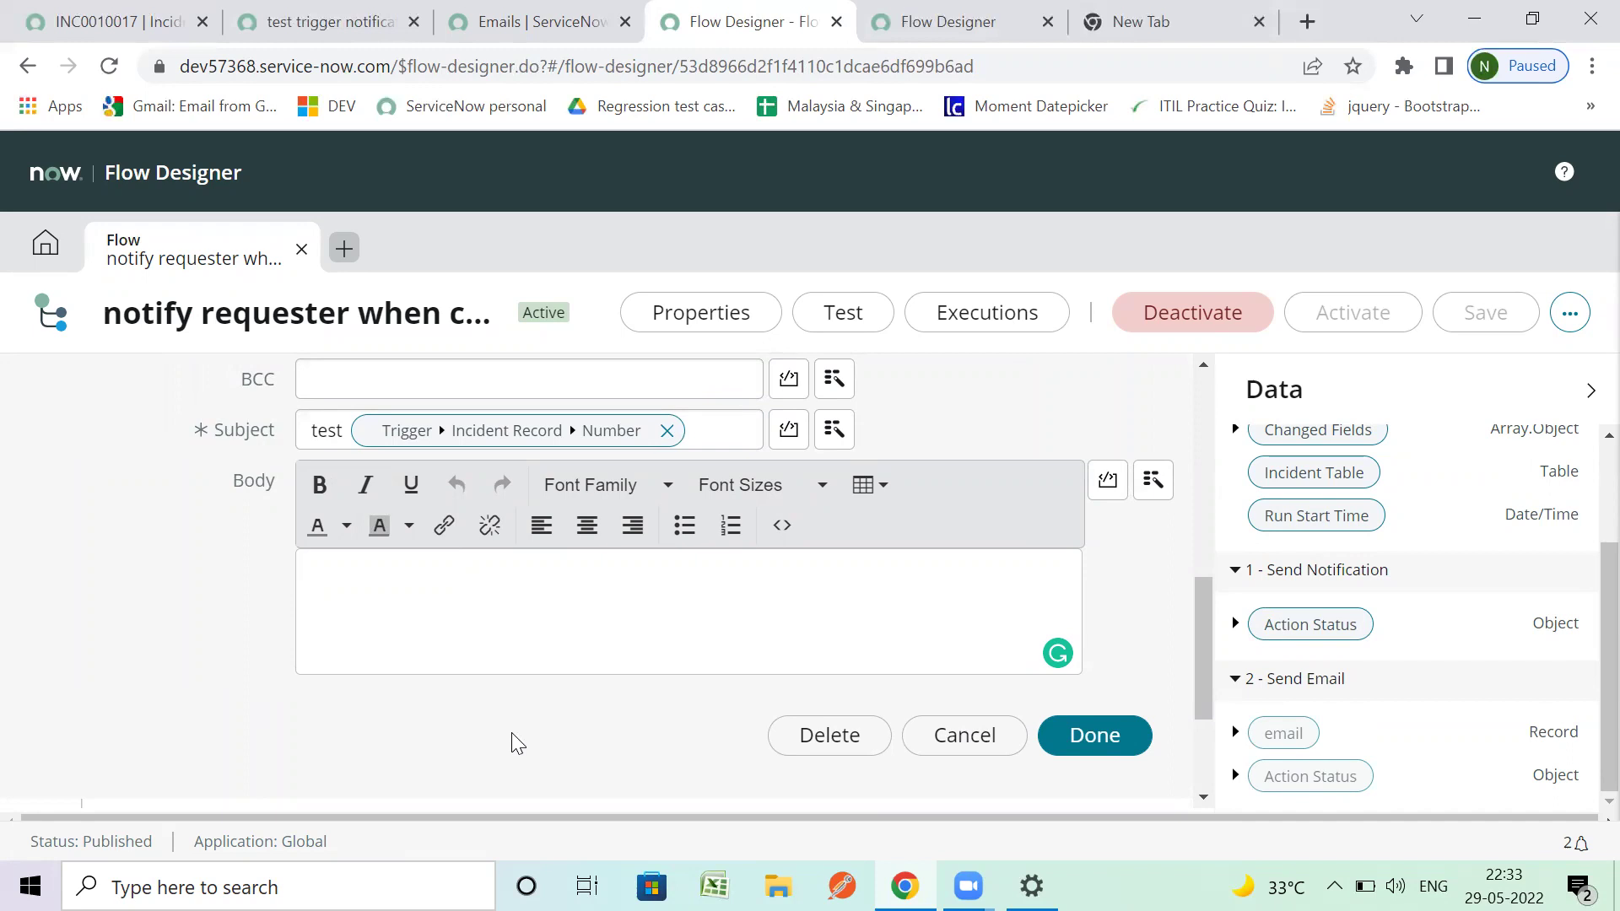
{"action": "left_click", "coordinate": [141, 11]}
Step: Filter the navigator for 'notification' and open Email > Notifications in a new tab
{"action": "left_click", "coordinate": [156, 230]}
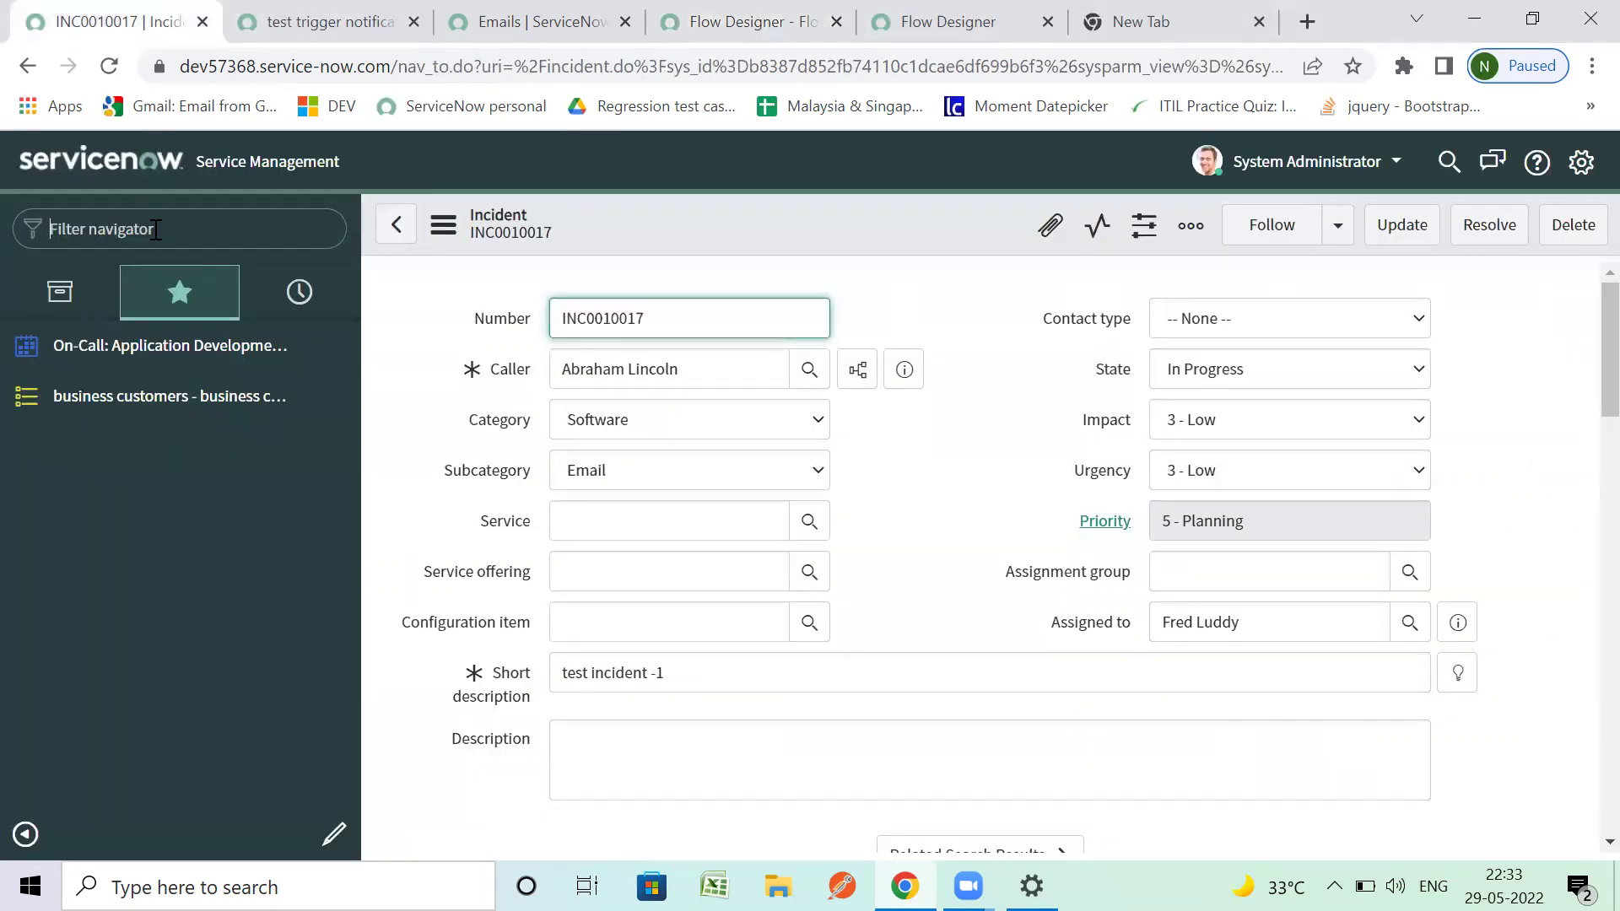
{"action": "type", "text": "noti"}
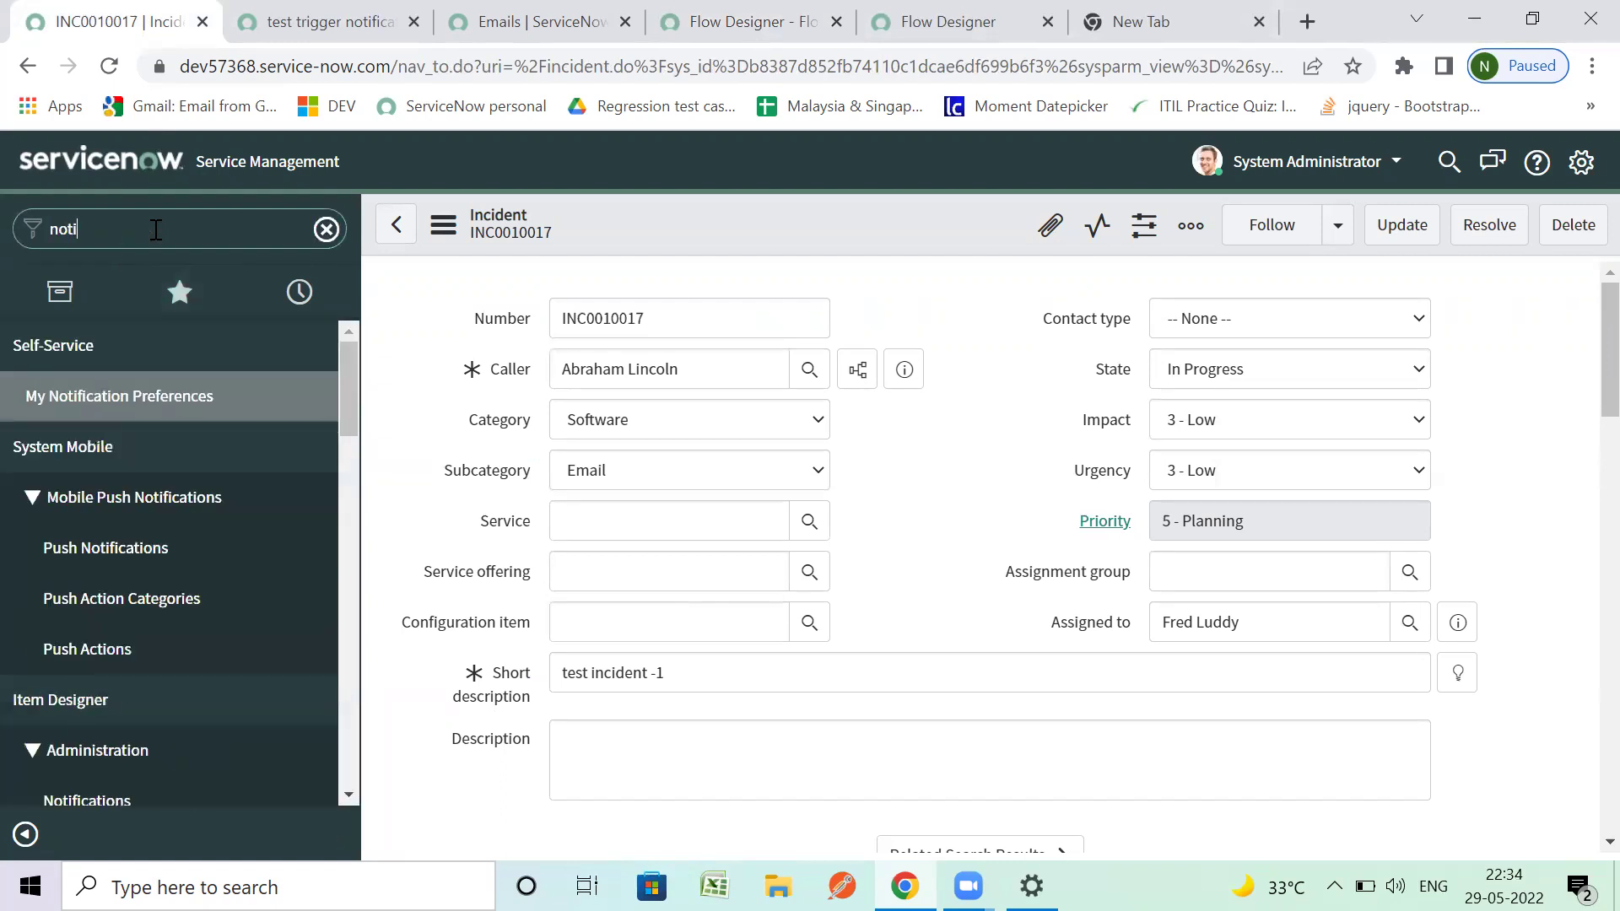
{"action": "type", "text": "ficaton"}
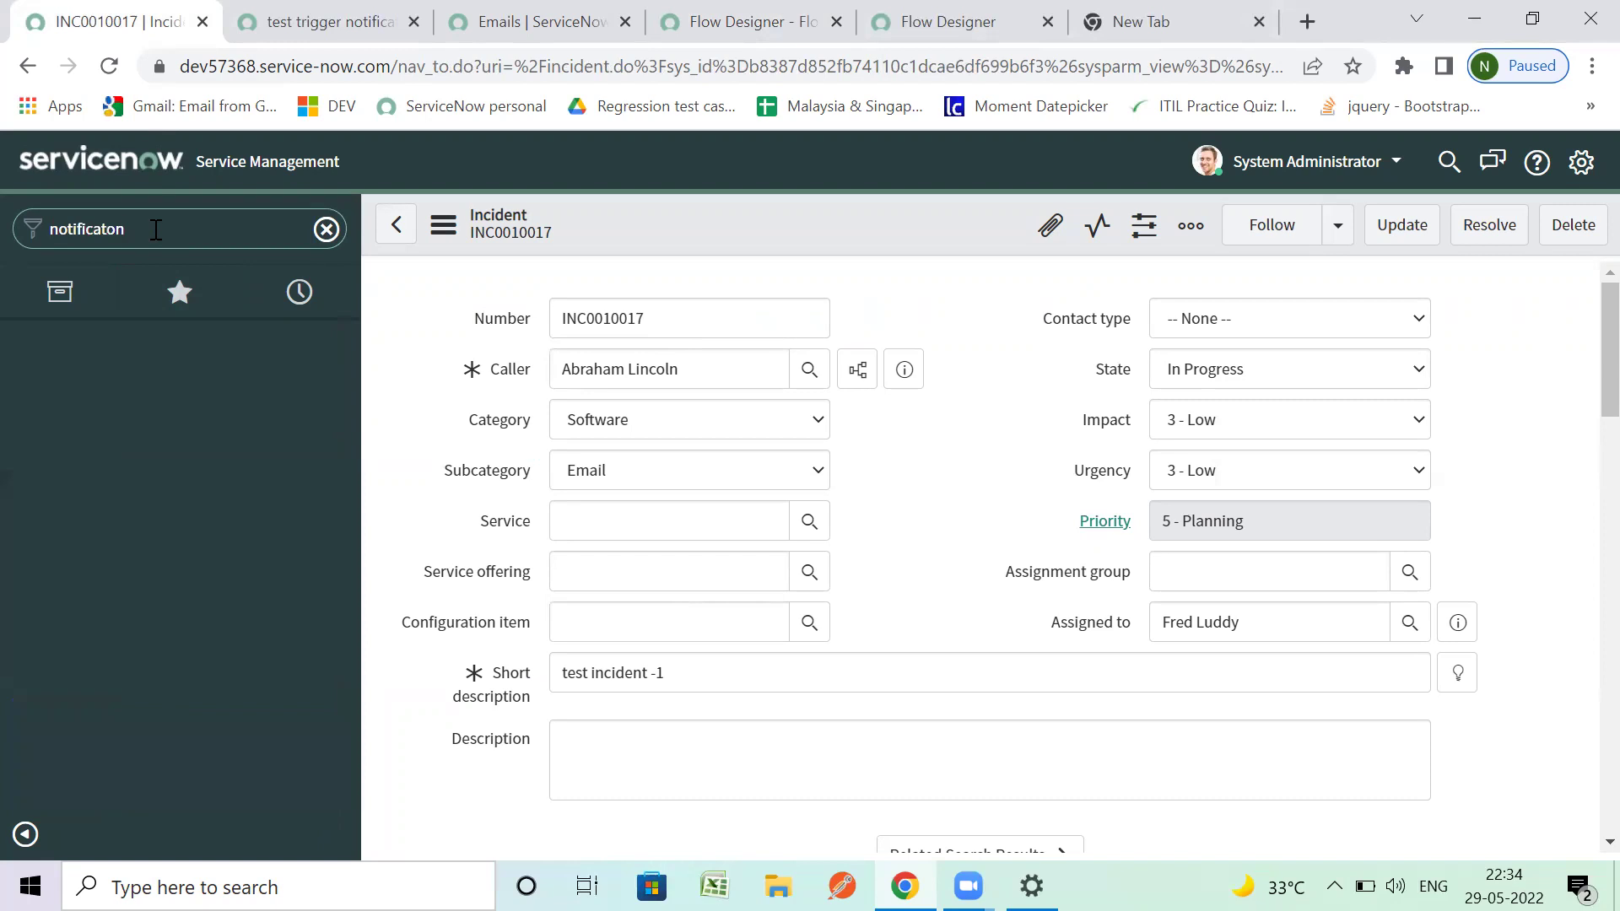
{"action": "key", "text": "BackSpace"}
{"action": "key", "text": "BackSpace"}
{"action": "type", "text": "ion"}
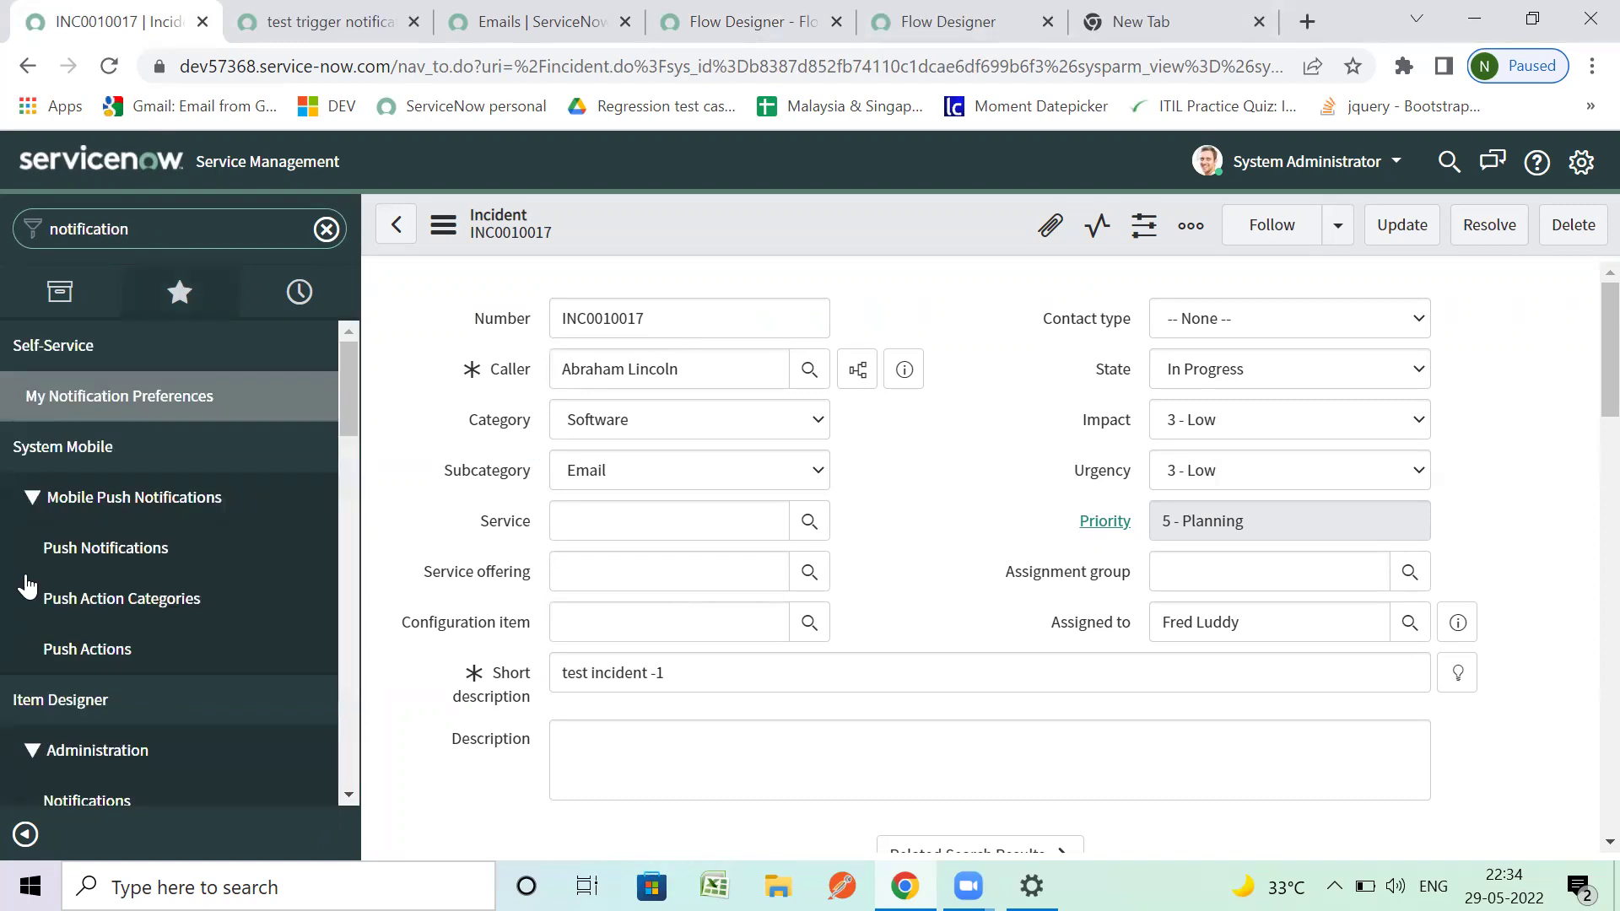
{"action": "scroll", "coordinate": [152, 717], "scroll_direction": "down", "scroll_amount": 5}
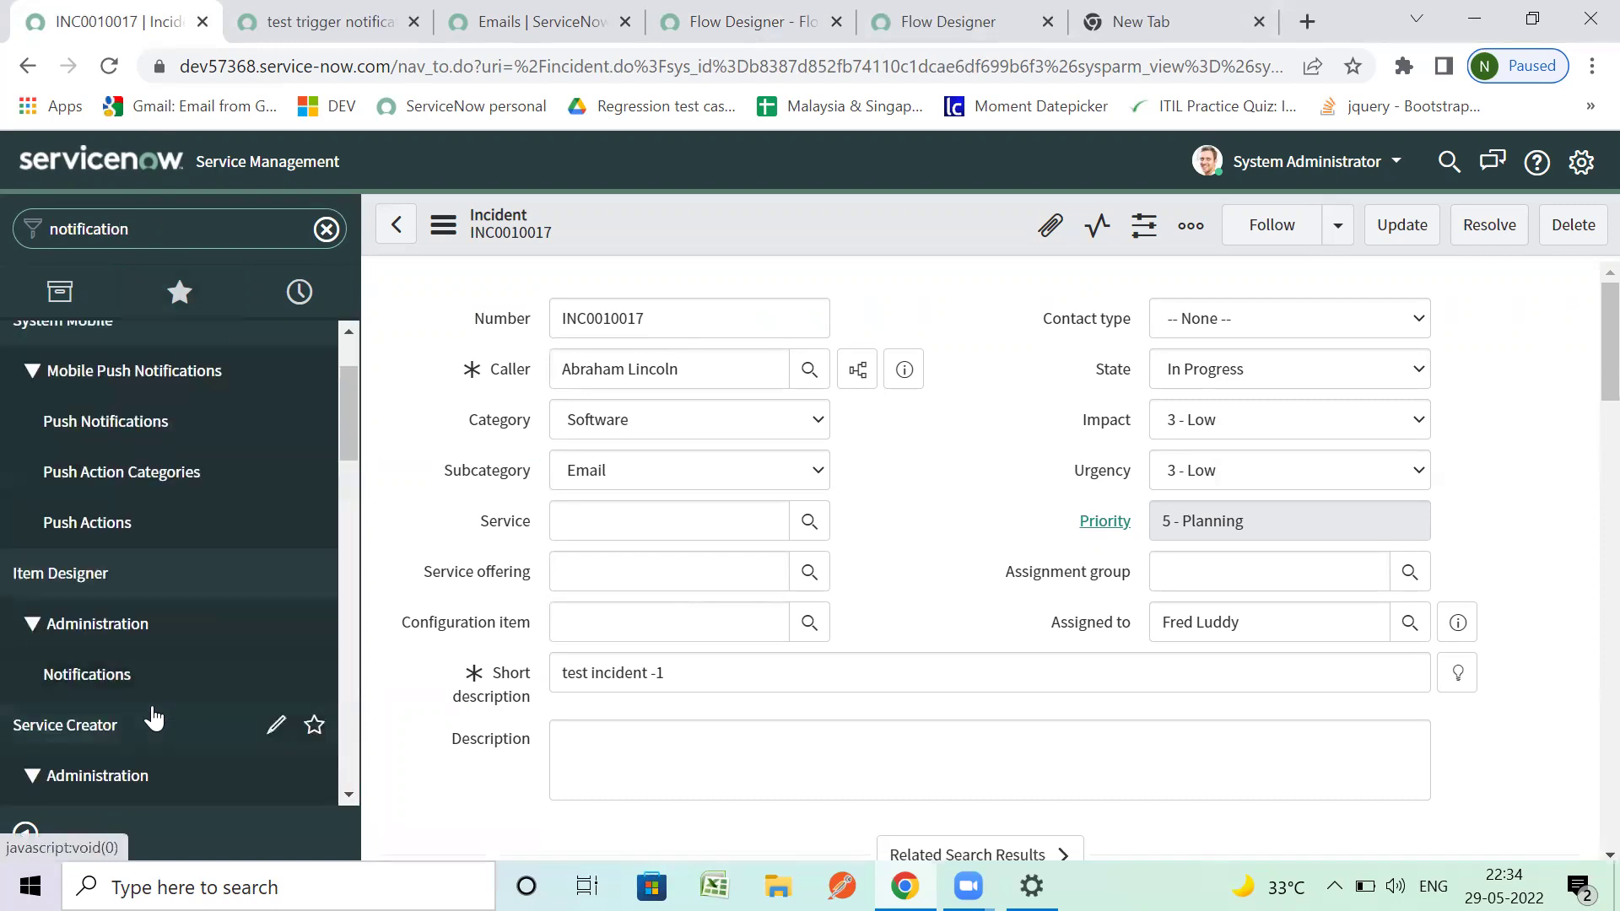
{"action": "scroll", "coordinate": [147, 712], "scroll_direction": "down", "scroll_amount": 4}
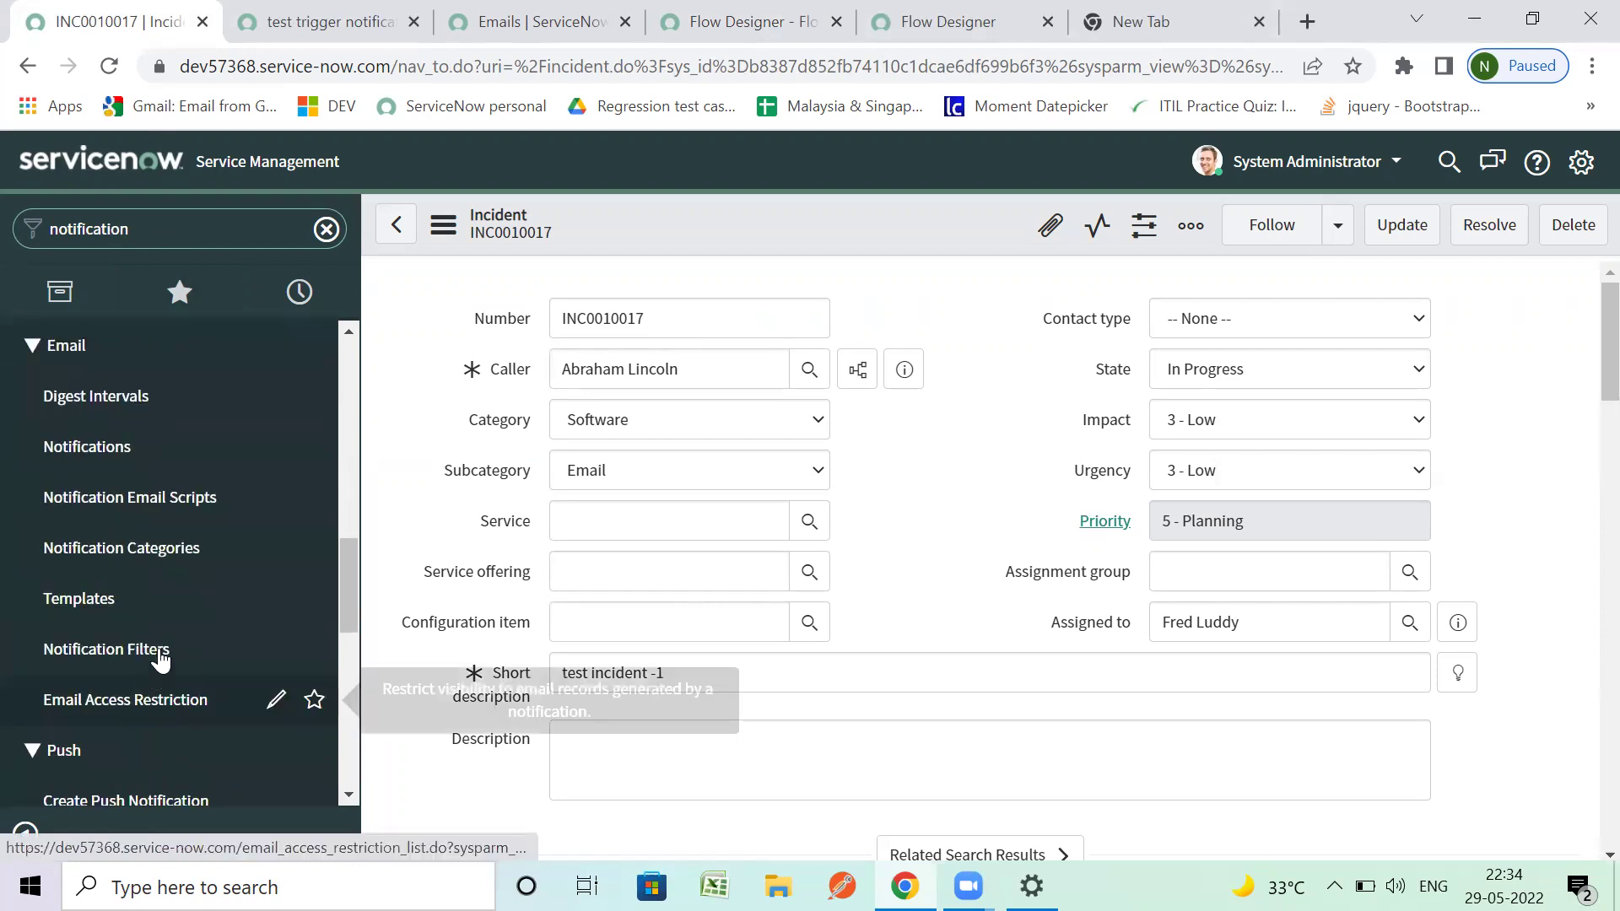
{"action": "right_click", "coordinate": [145, 460]}
{"action": "left_click", "coordinate": [196, 471]}
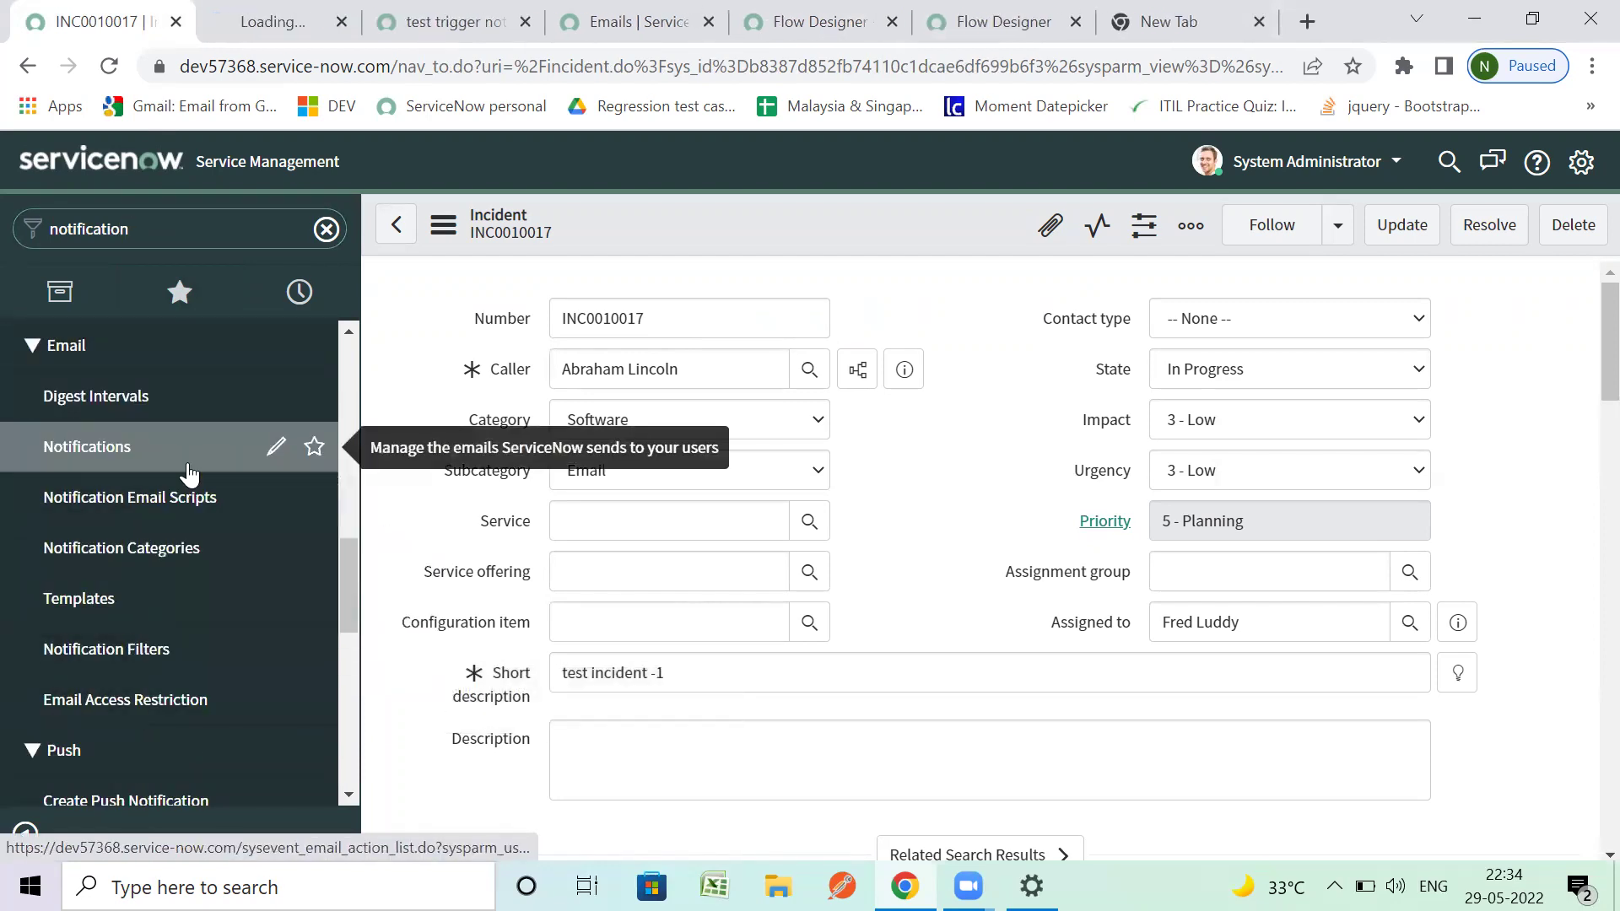
{"action": "left_click", "coordinate": [226, 18]}
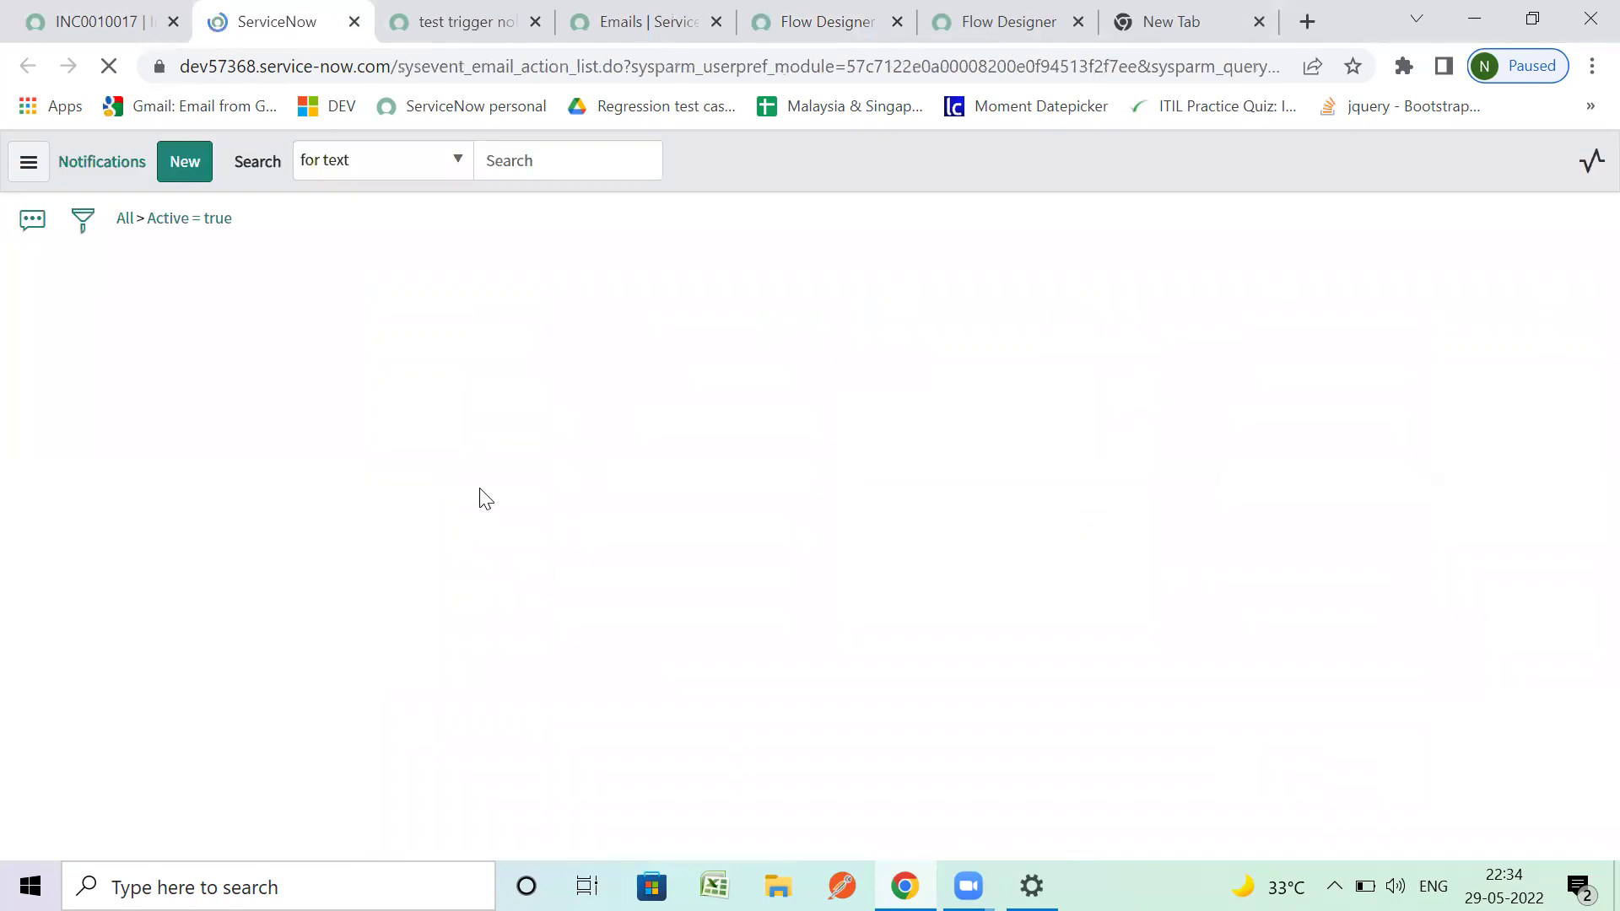